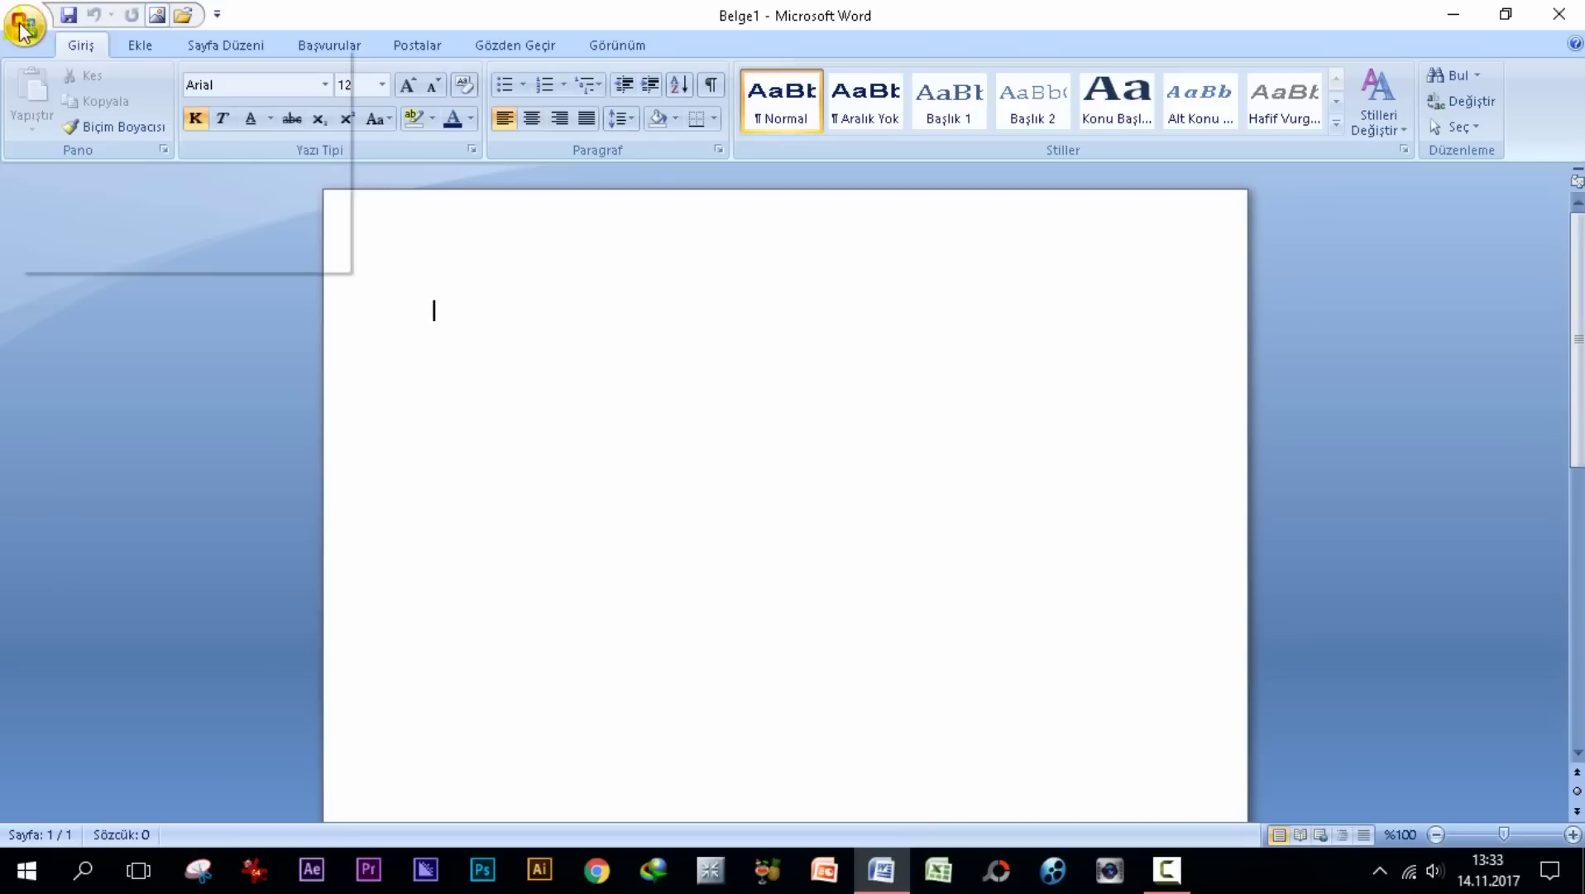
Create a new blank document from the Office menu, then close the extra blank one
left_click(23, 28)
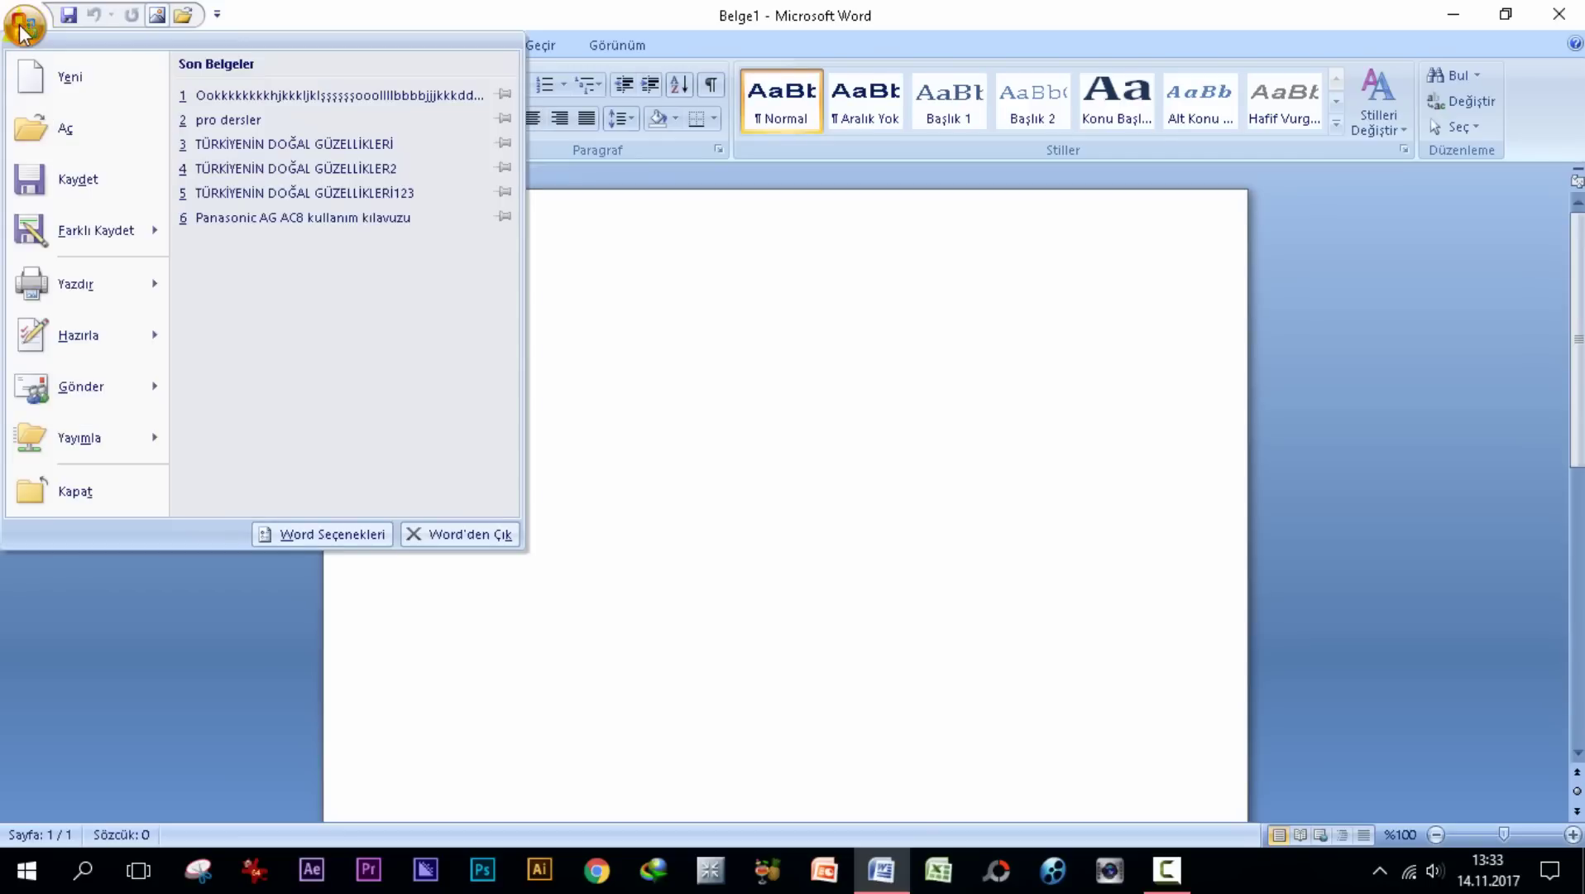
left_click(65, 82)
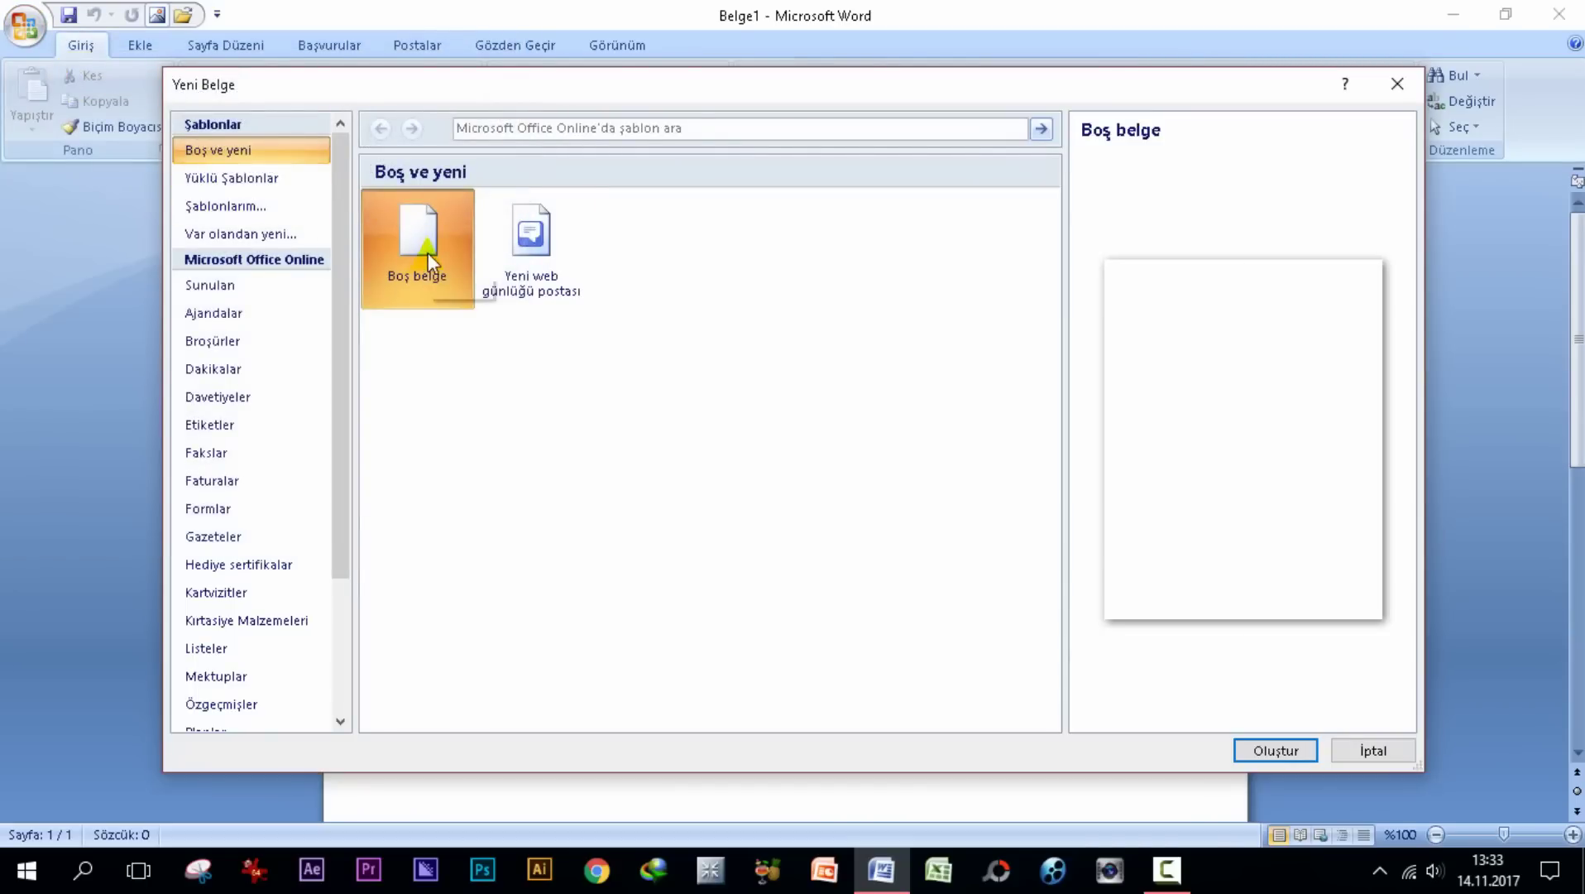
left_click(1274, 750)
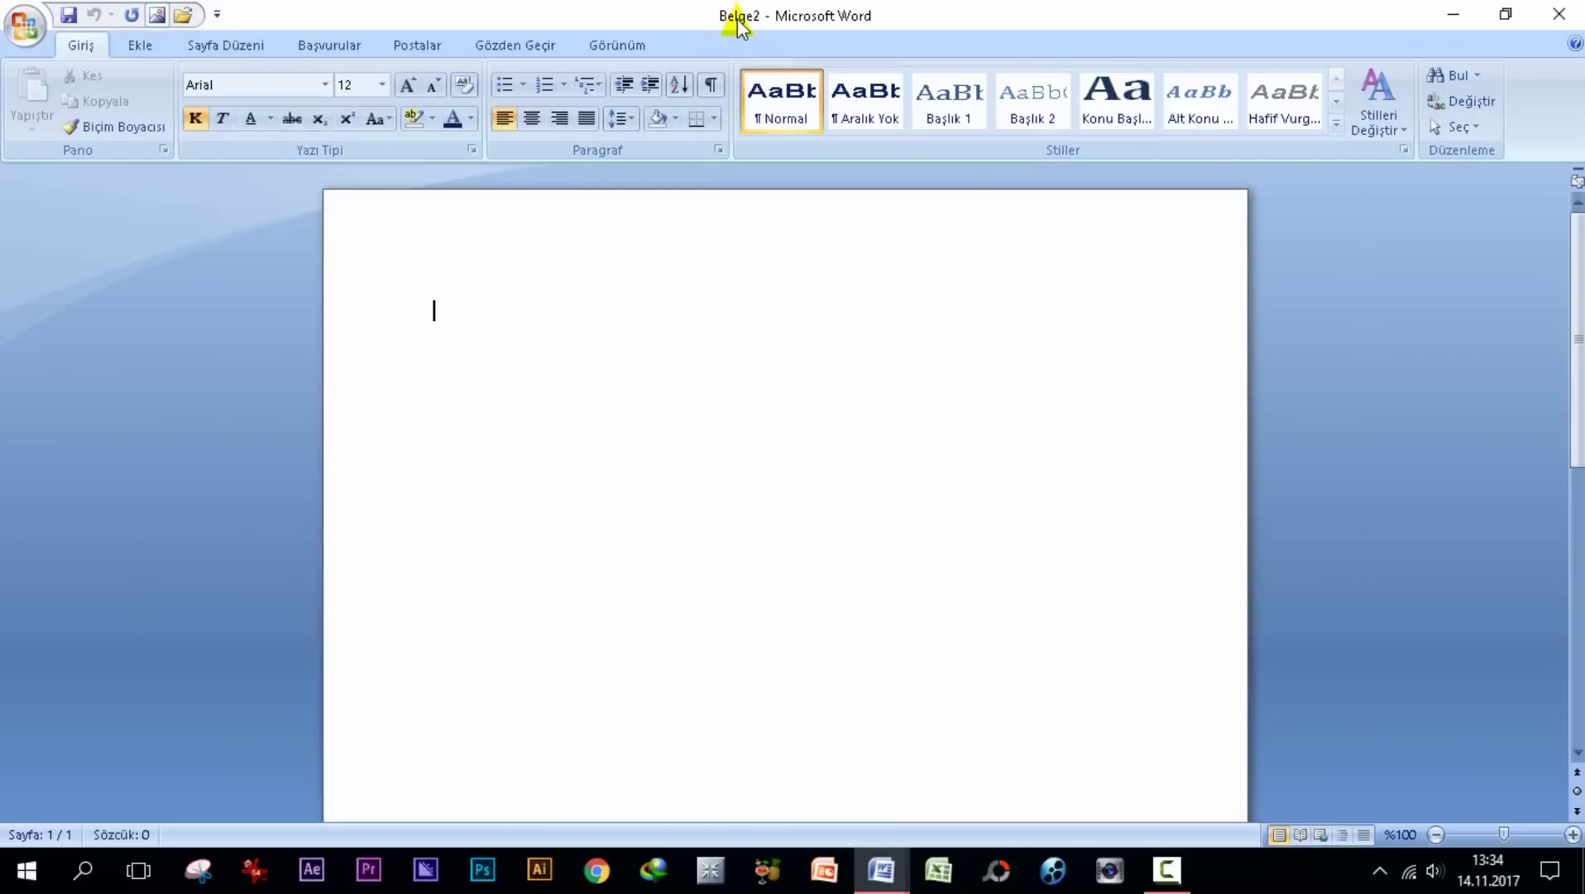
left_click(1560, 16)
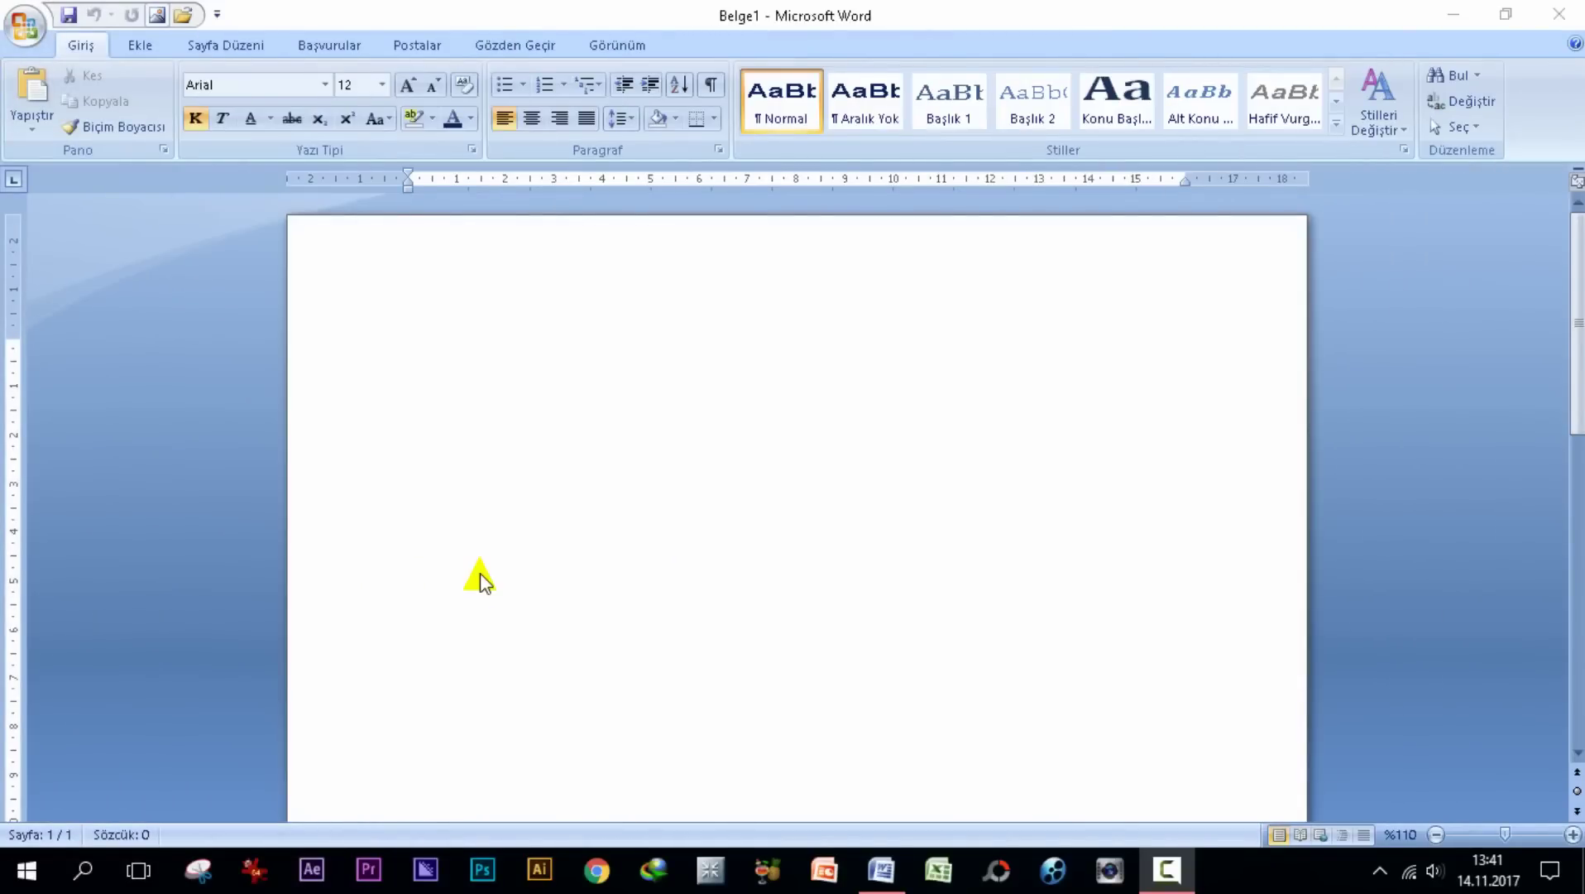
Paste the origami article into the empty page and scroll through the pasted text
left_click(406, 366)
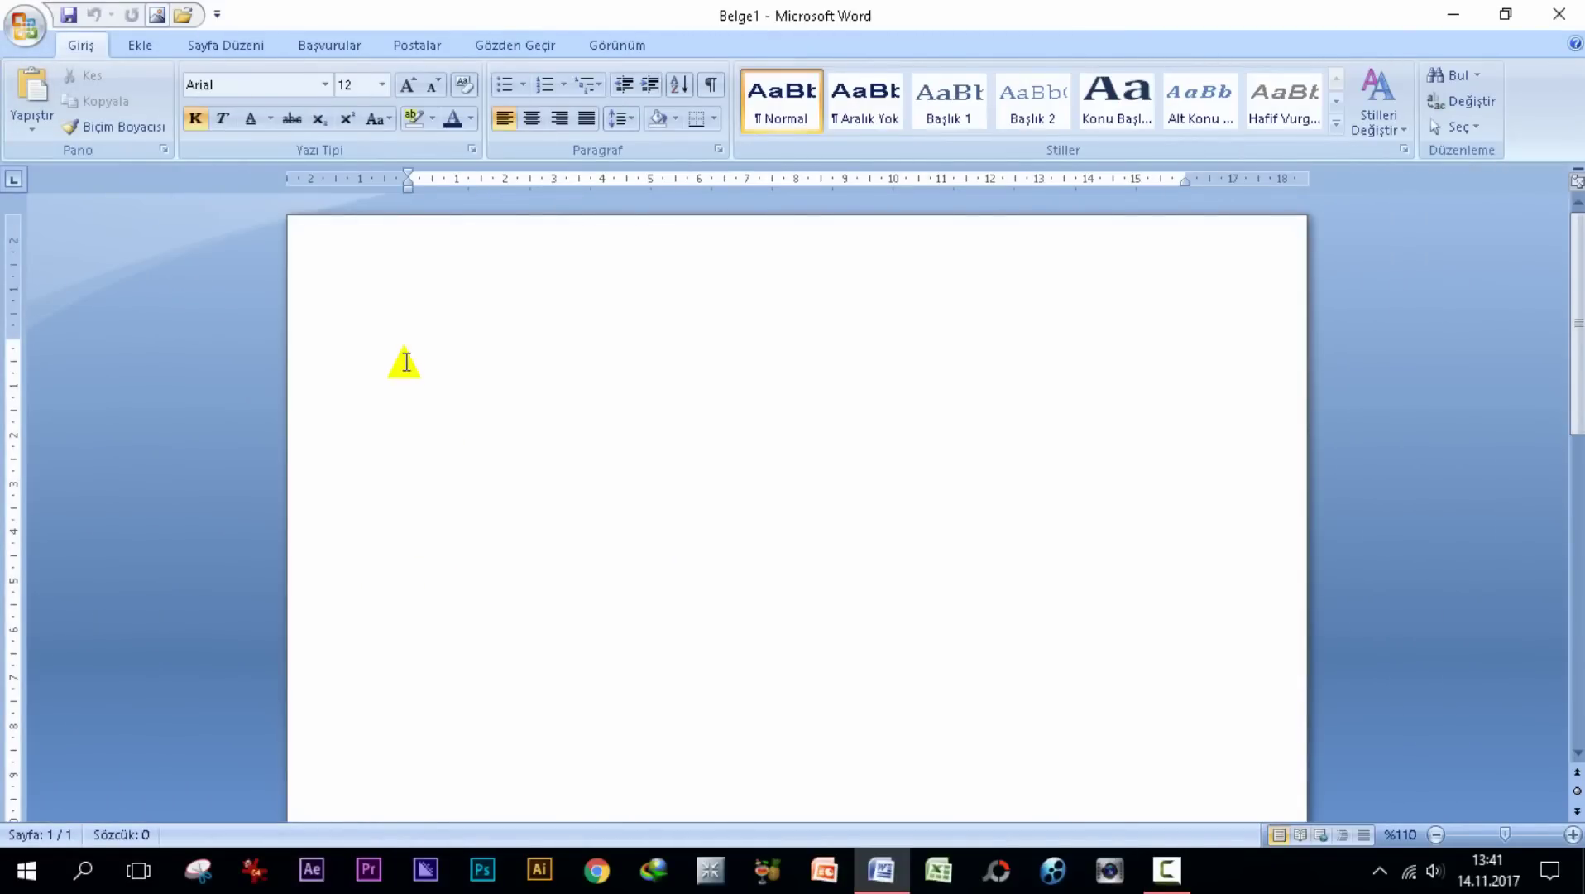
type("Origaminin Çocuk Gelişimi Üzerindeki Yararları  Origami Japon kâğıt katlama sanatıdır. Japonca ‘ori’ (katlama) ve ‘kami’ (kâğıt) kelimelerinden meydana gelen origami, ilk olarak 1946 yılında Japonya’da geliştirilmiş daha sonra da tüm dünyaya yayılmıştır. Origami ile kare şeklindeki kâğıtlardan çeşitli objeler yaratılabilir. Başta hayvan, çiçek, kutu gibi geleneksel motifler olmak üzere dünyada var olan her şeyi origami sanatıyla şekillendirmek mümkündür. Origami’yi diğer kâğıt sanatlarından ayıran özelliği ise, kâğıdı sadece katlayarak bir eser haline getirmesidir. Origamide makas ve yapıştırıcı kullanılmaz. Origami bir parça kâğıt ve hayal gücü kullanılarak neler yaratılabileceğini öğrettiği için, çocuklar için hem öğretici, hem de eğlendirici bir oyun gibidir. Üstelik çocuklar origami ile oyun oynuyormuş gibi hissederlerken, origami çalışmaları çocuklarda öğrenme yeteneğinin gelişimine ve onların yaratıcılık potansiyellerinin ortaya çıkmasına olumlu yönde etki eder. Kâğıdın farklı biçimlerde katlanmasıyla ortaya çıkarılabilen figürler, çocuklarda başarma hissini güçlendirir. Origaminin çocuklara sağladığı gelişimsel ve eğitsel kazançlar ise aşağıdaki gibi sıralanabilir.")
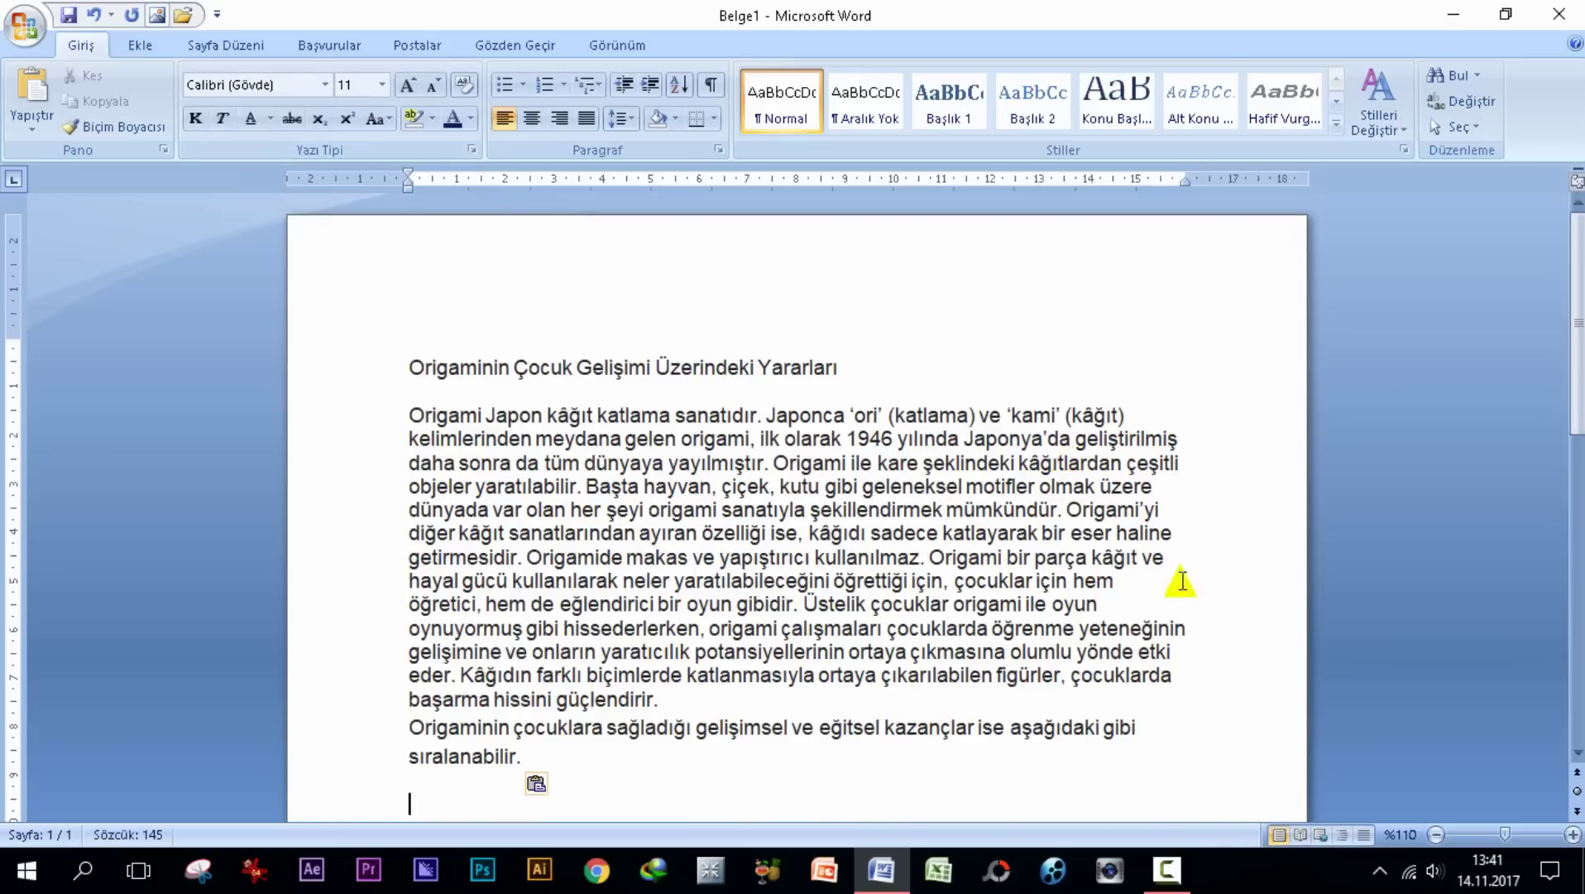
left_click_drag(1577, 258, 1579, 496)
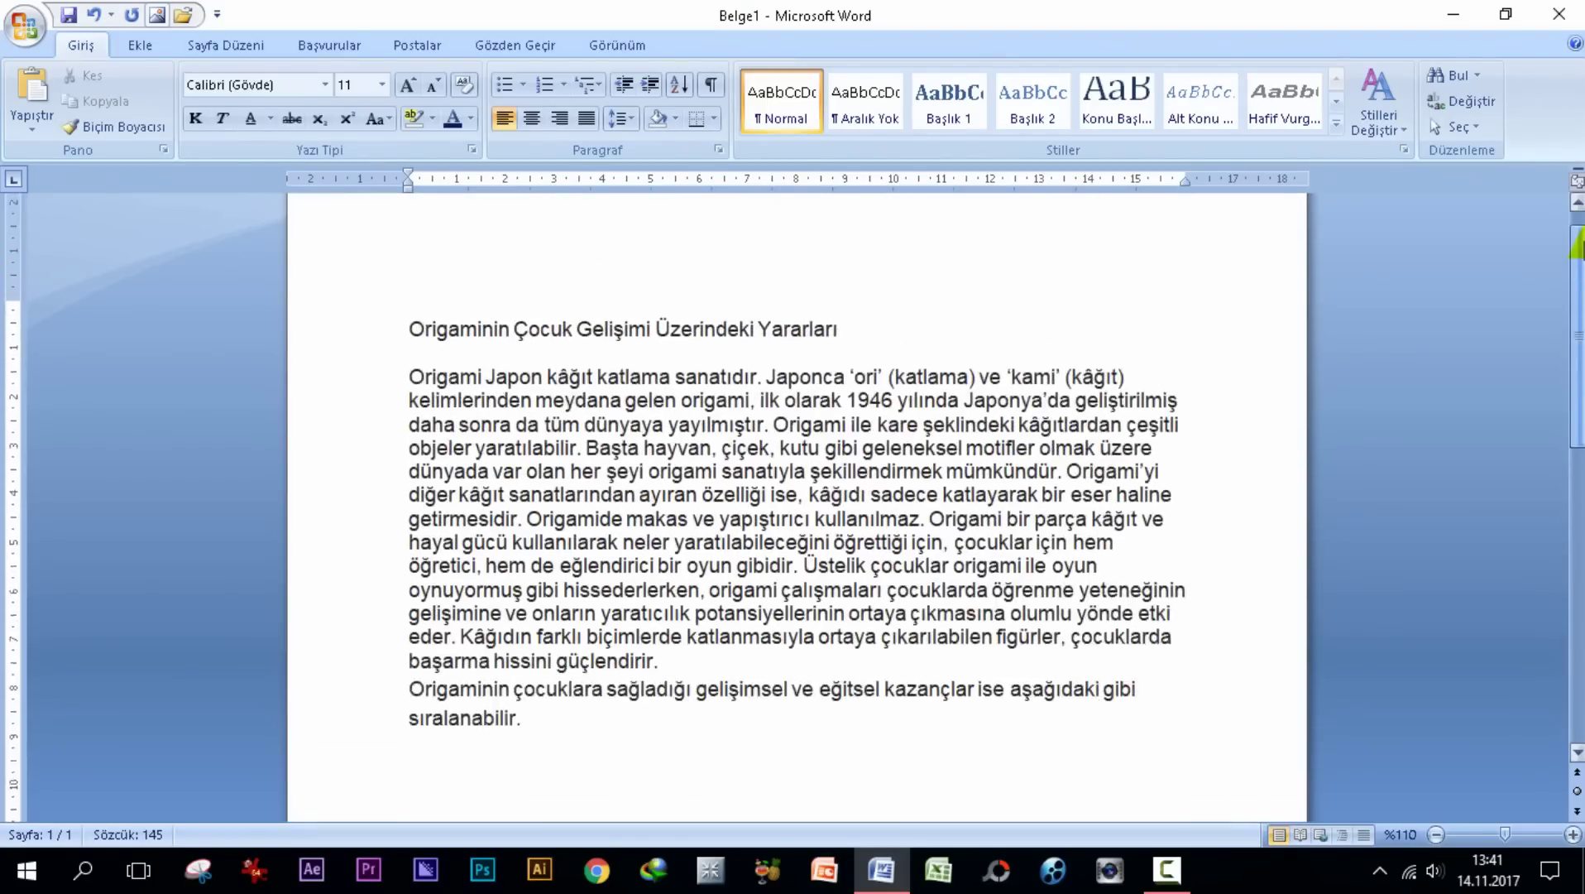
left_click_drag(1577, 496, 1570, 416)
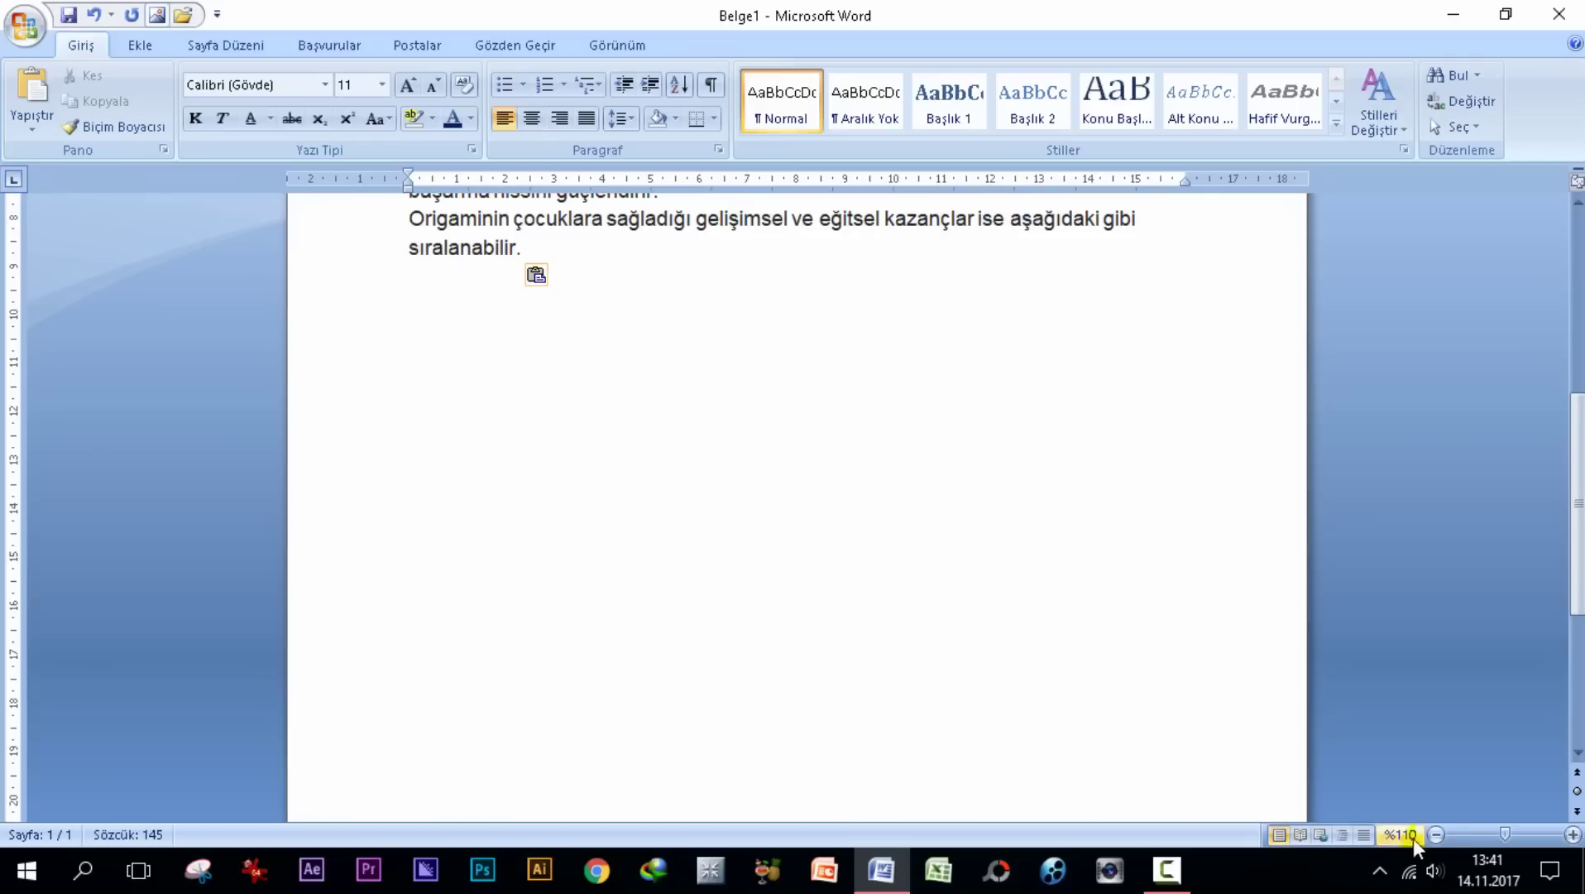
Zoom the page out to 80%, in to 110%, then settle at 100% and scroll the article
left_click(1438, 835)
left_click(1436, 834)
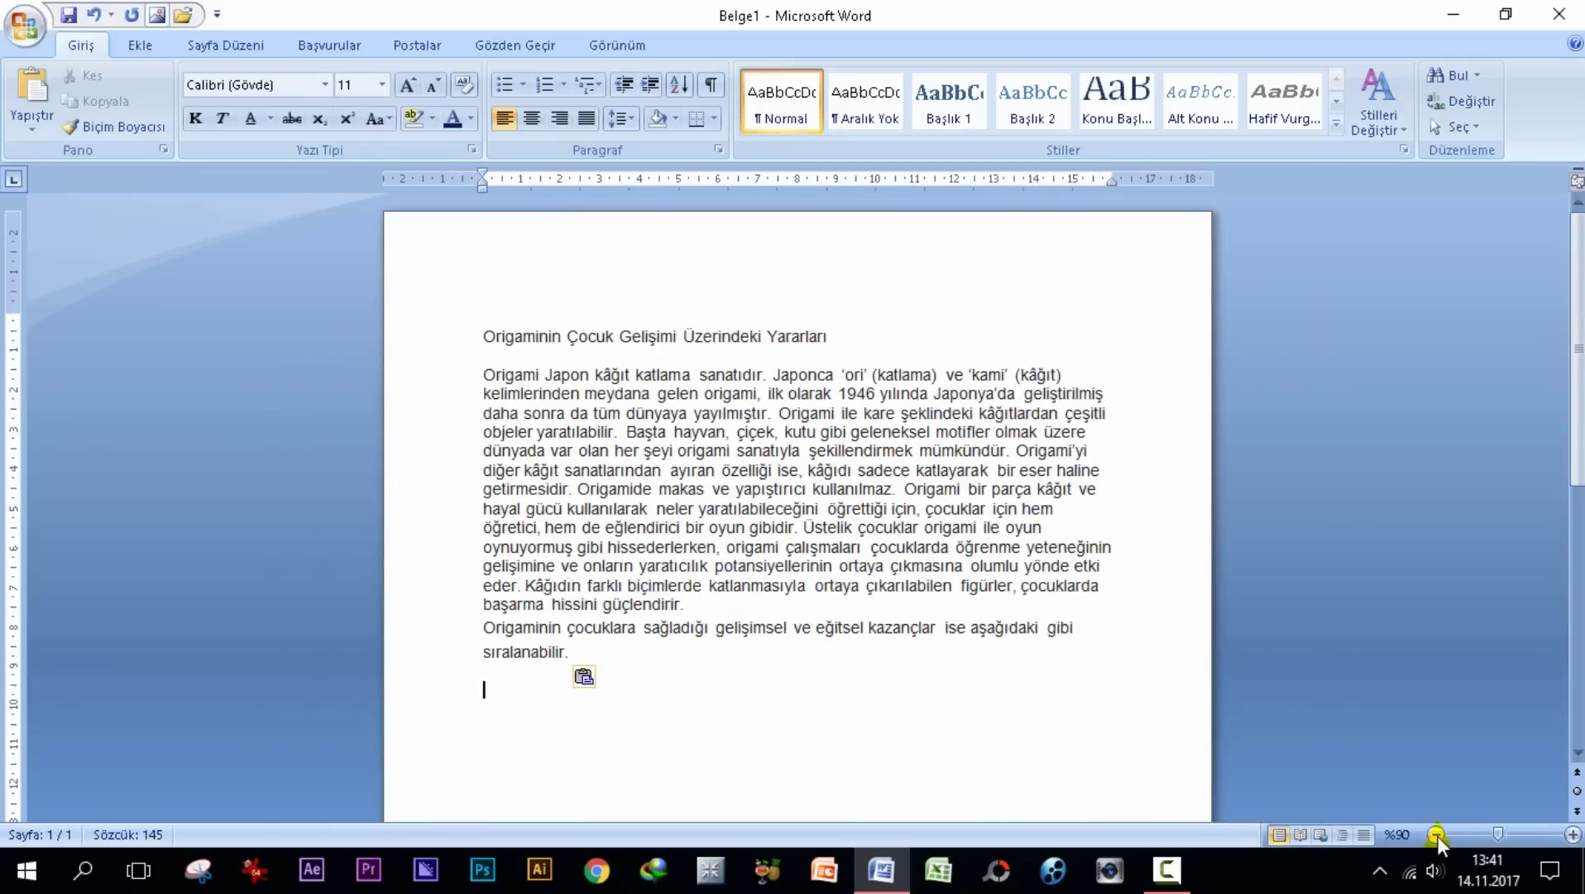
left_click(1436, 835)
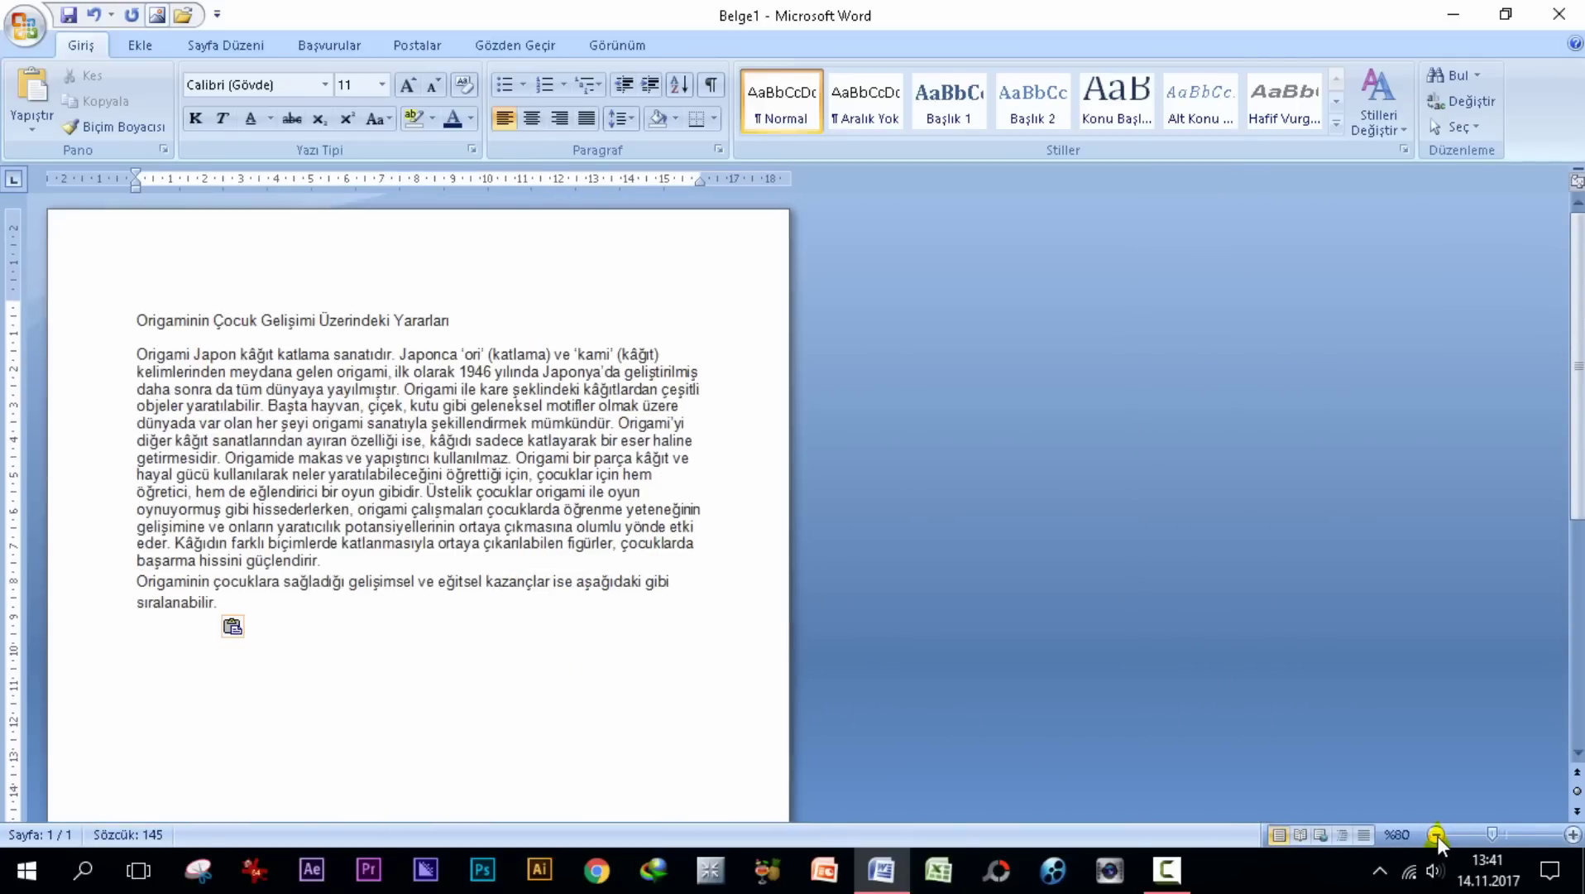
left_click(1573, 835)
left_click(1573, 835)
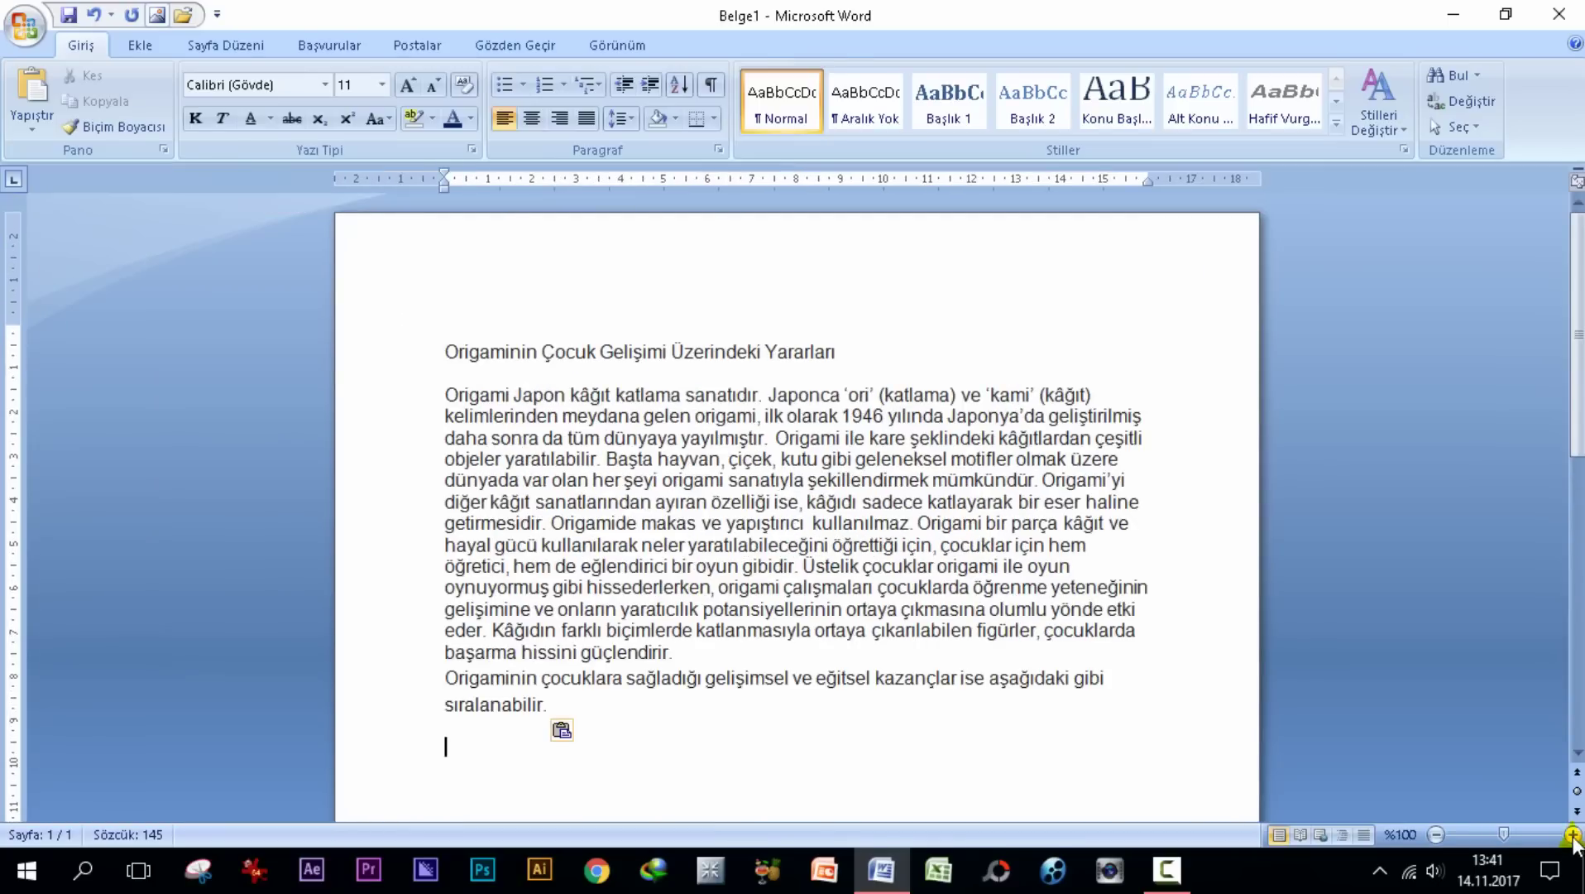
left_click(1572, 835)
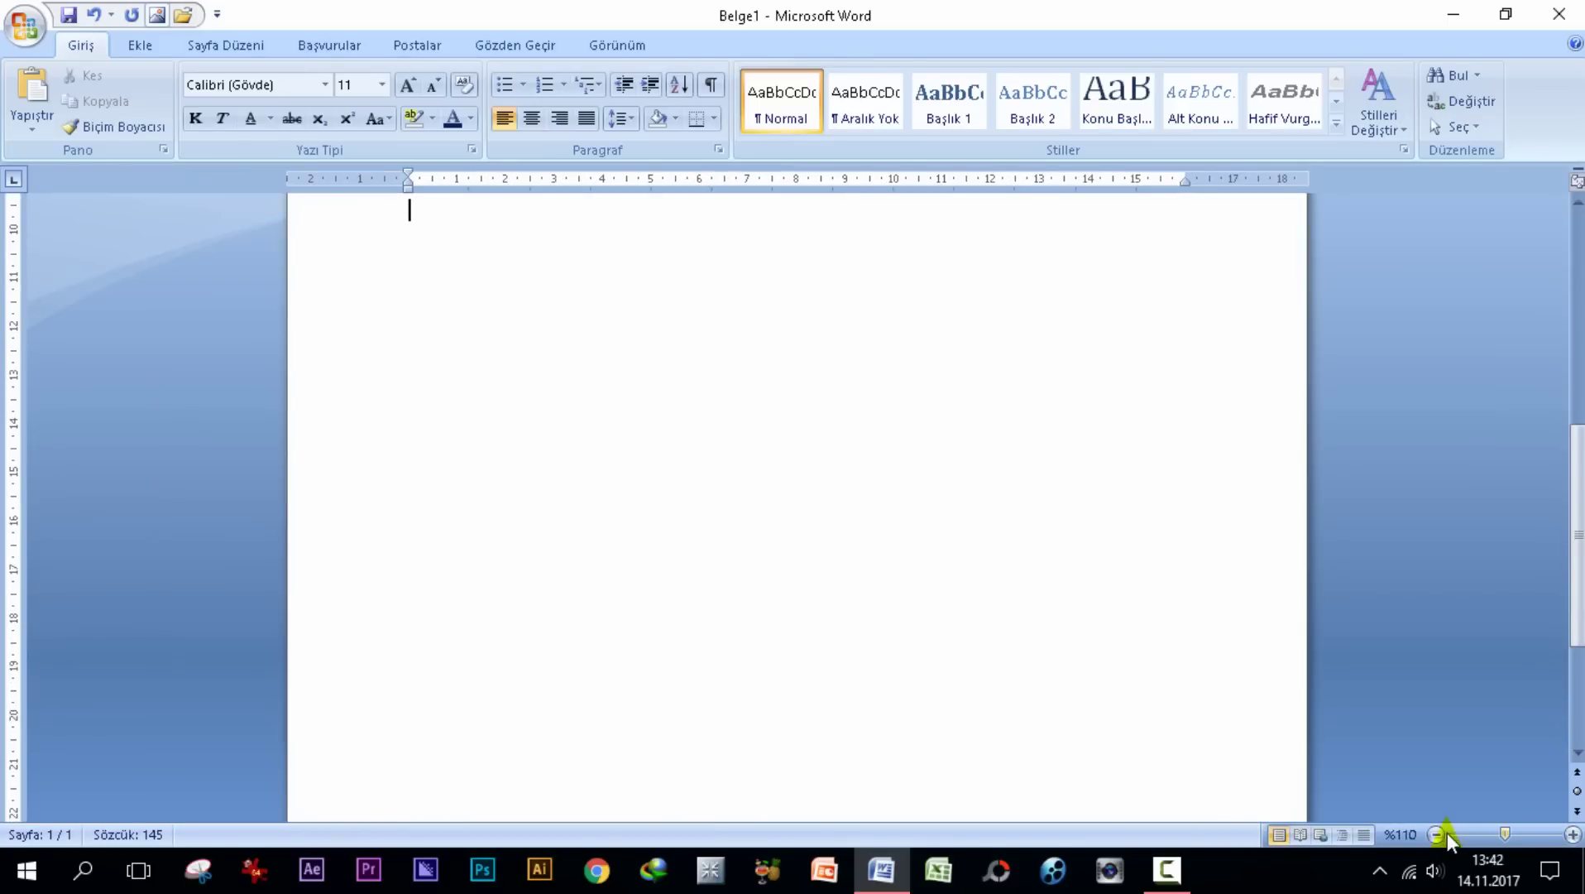
left_click(1436, 835)
key("ctrl+v")
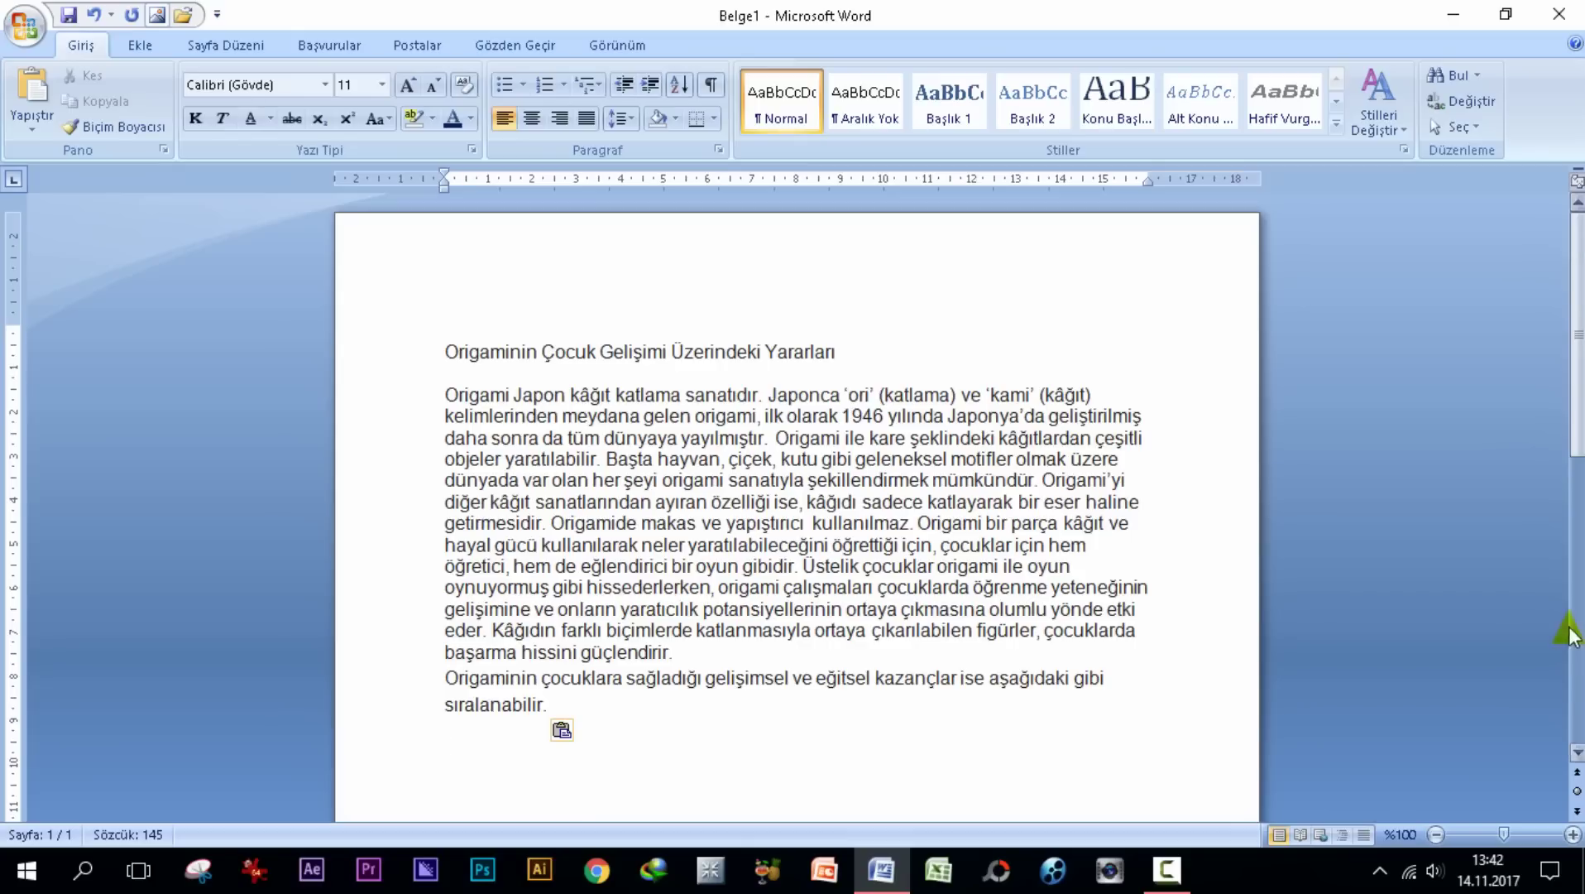
scroll(1557, 547, "down", 3)
scroll(1557, 548, "down", 5)
left_click_drag(1568, 582, 1569, 343)
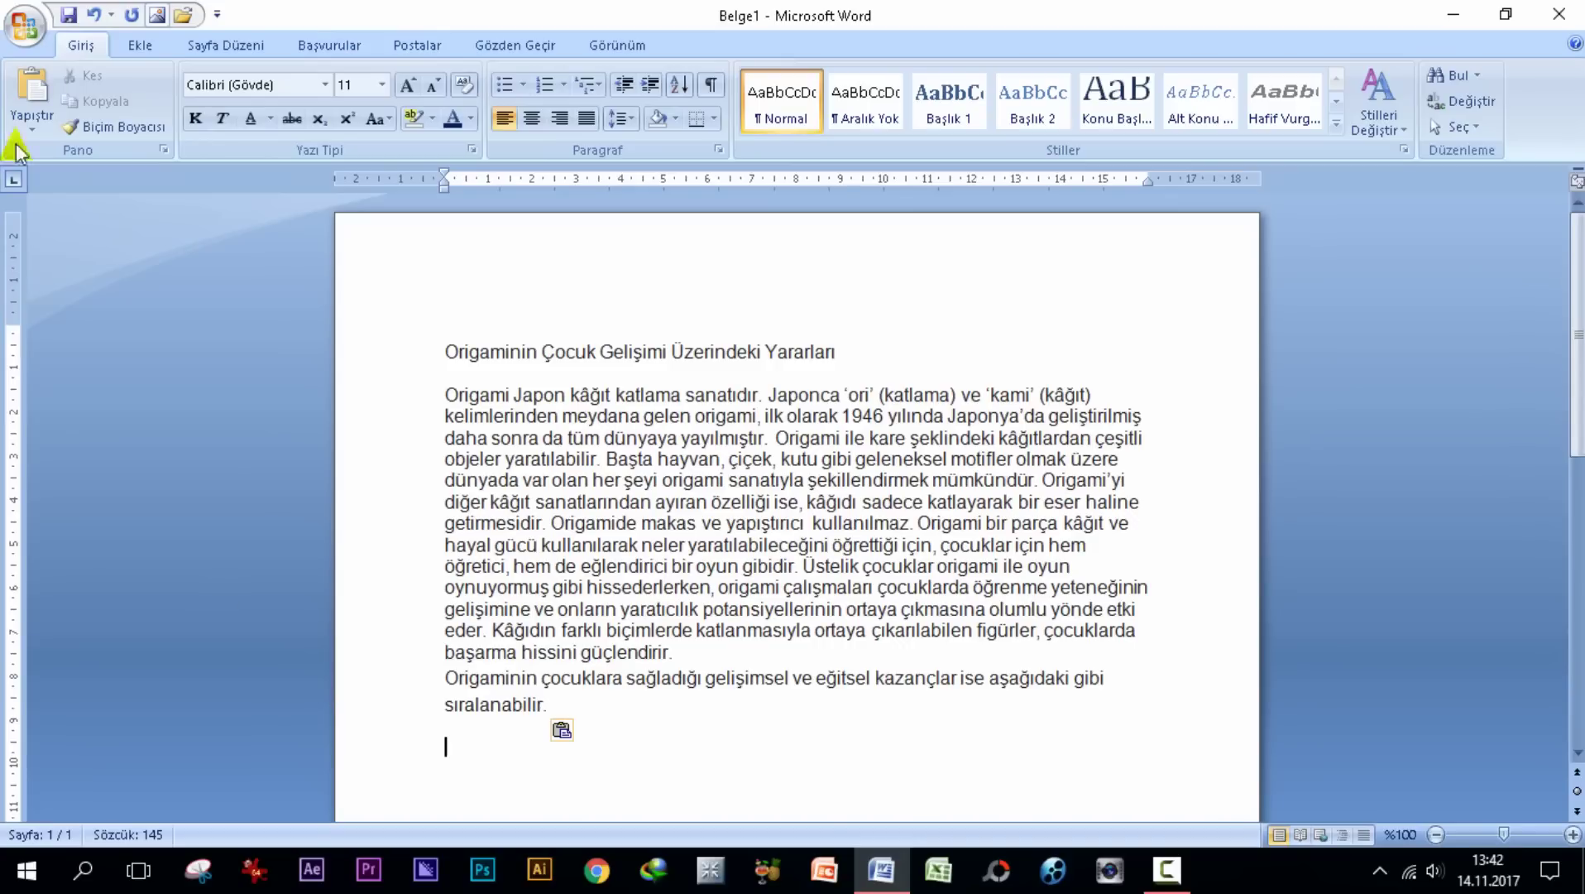
left_click(20, 20)
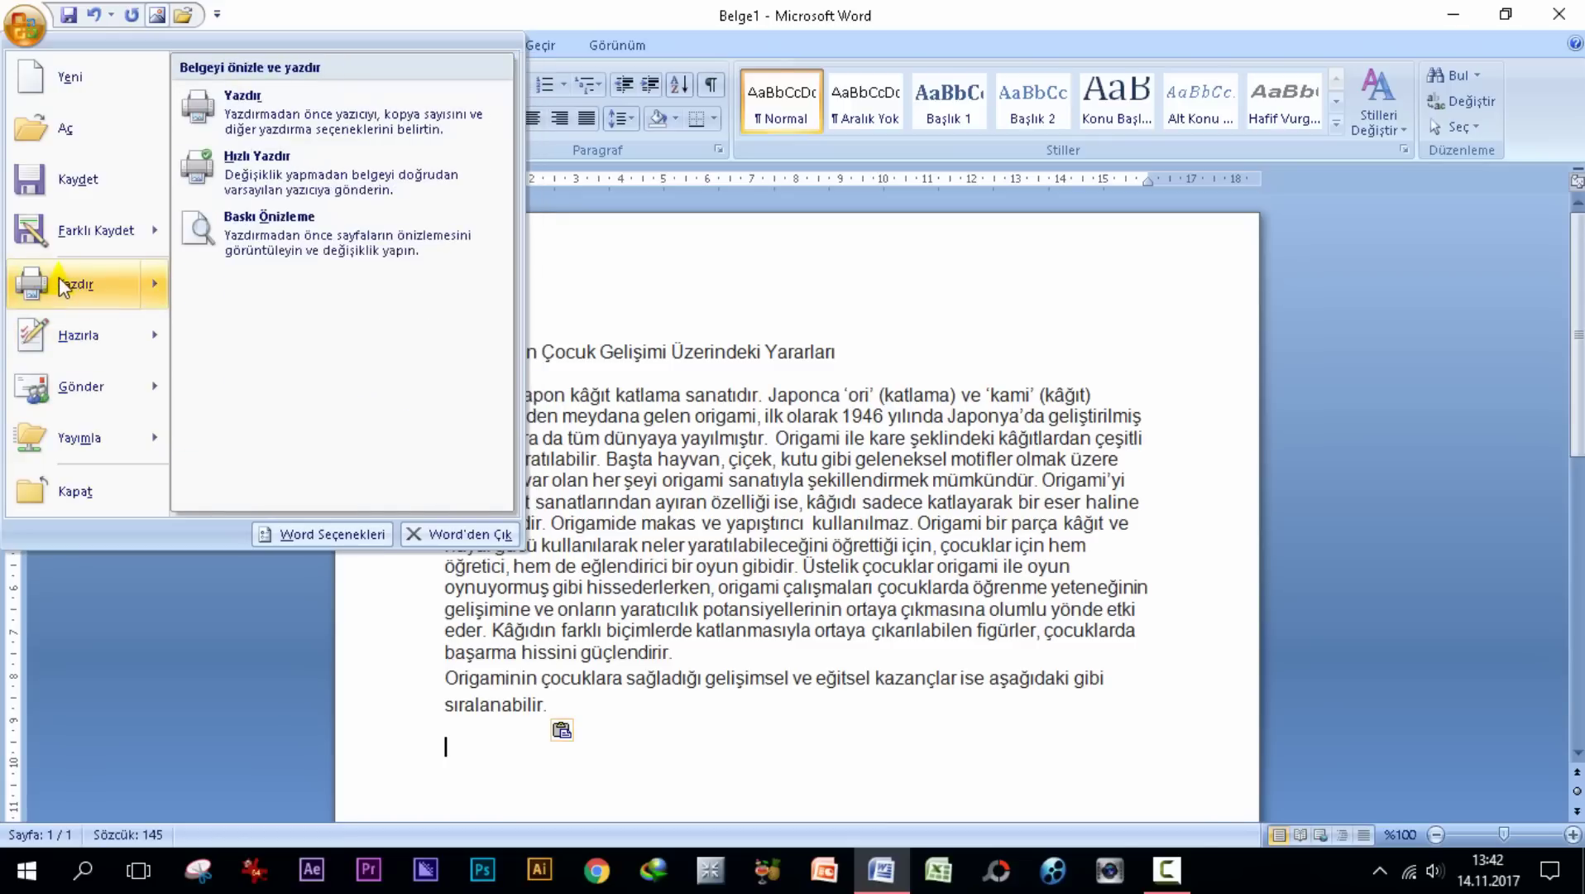
mouse_move(75, 284)
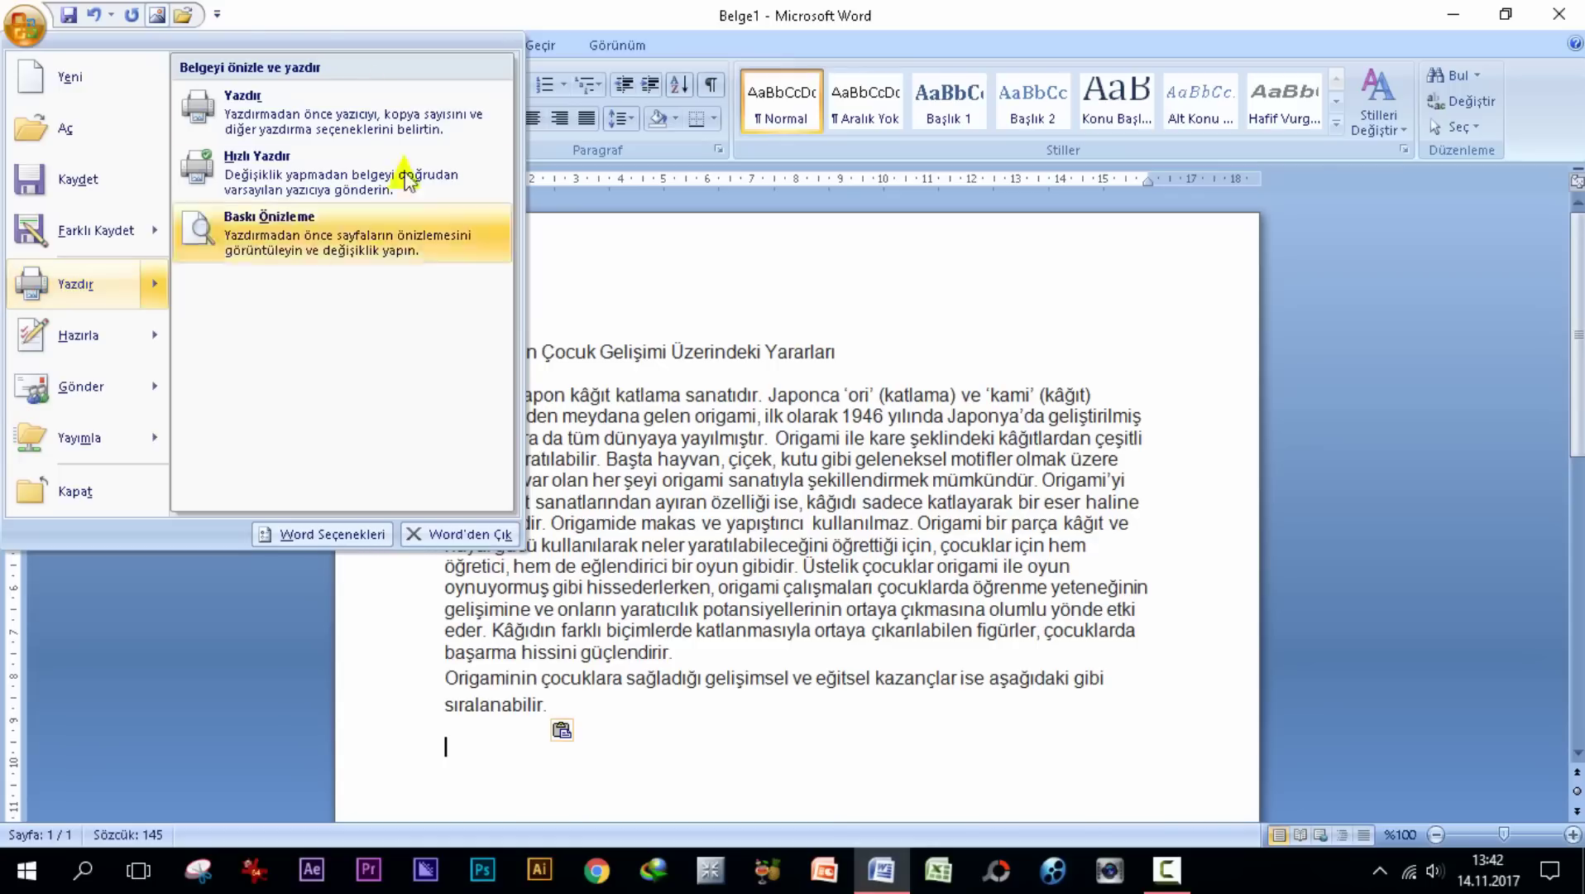
left_click(879, 265)
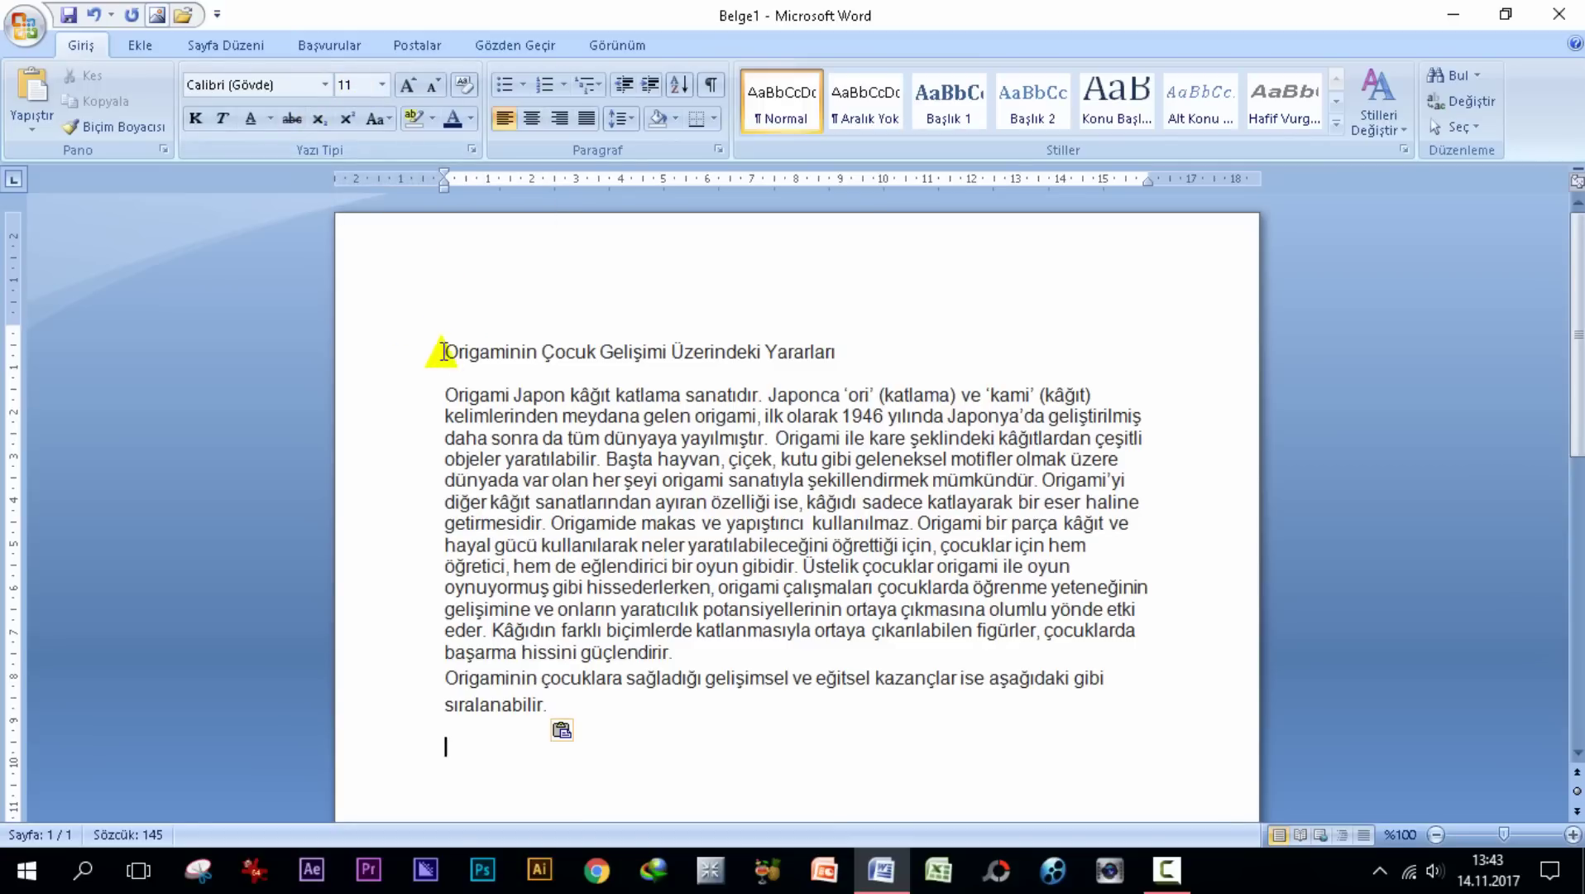
Drag the ruler's left margin outward, then inward, so the article wraps in narrower lines
left_click_drag(441, 351, 800, 361)
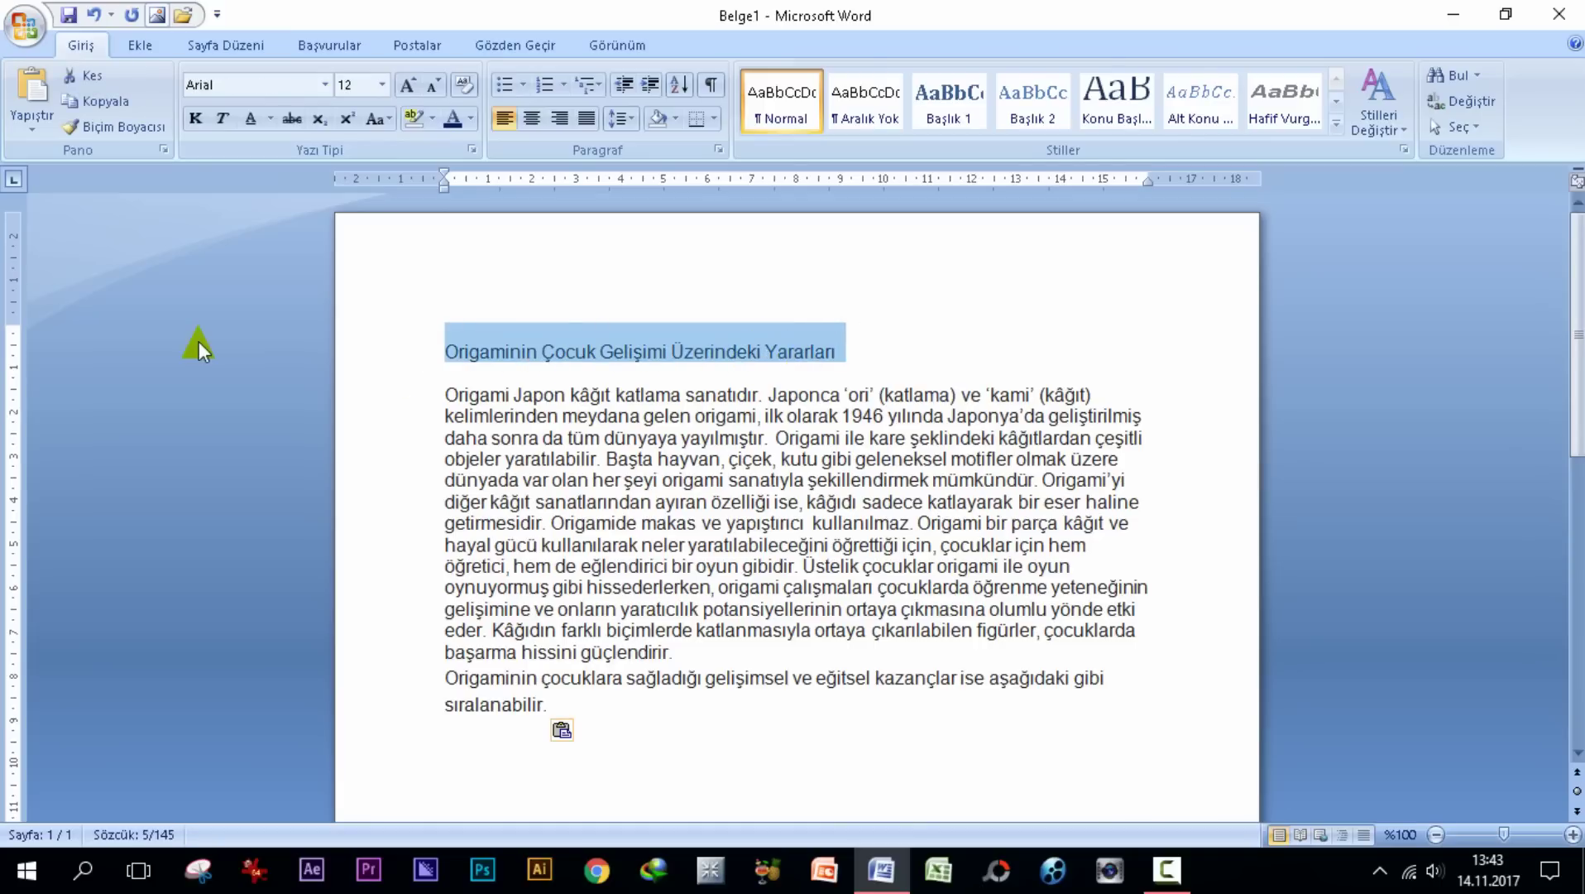
left_click(990, 343)
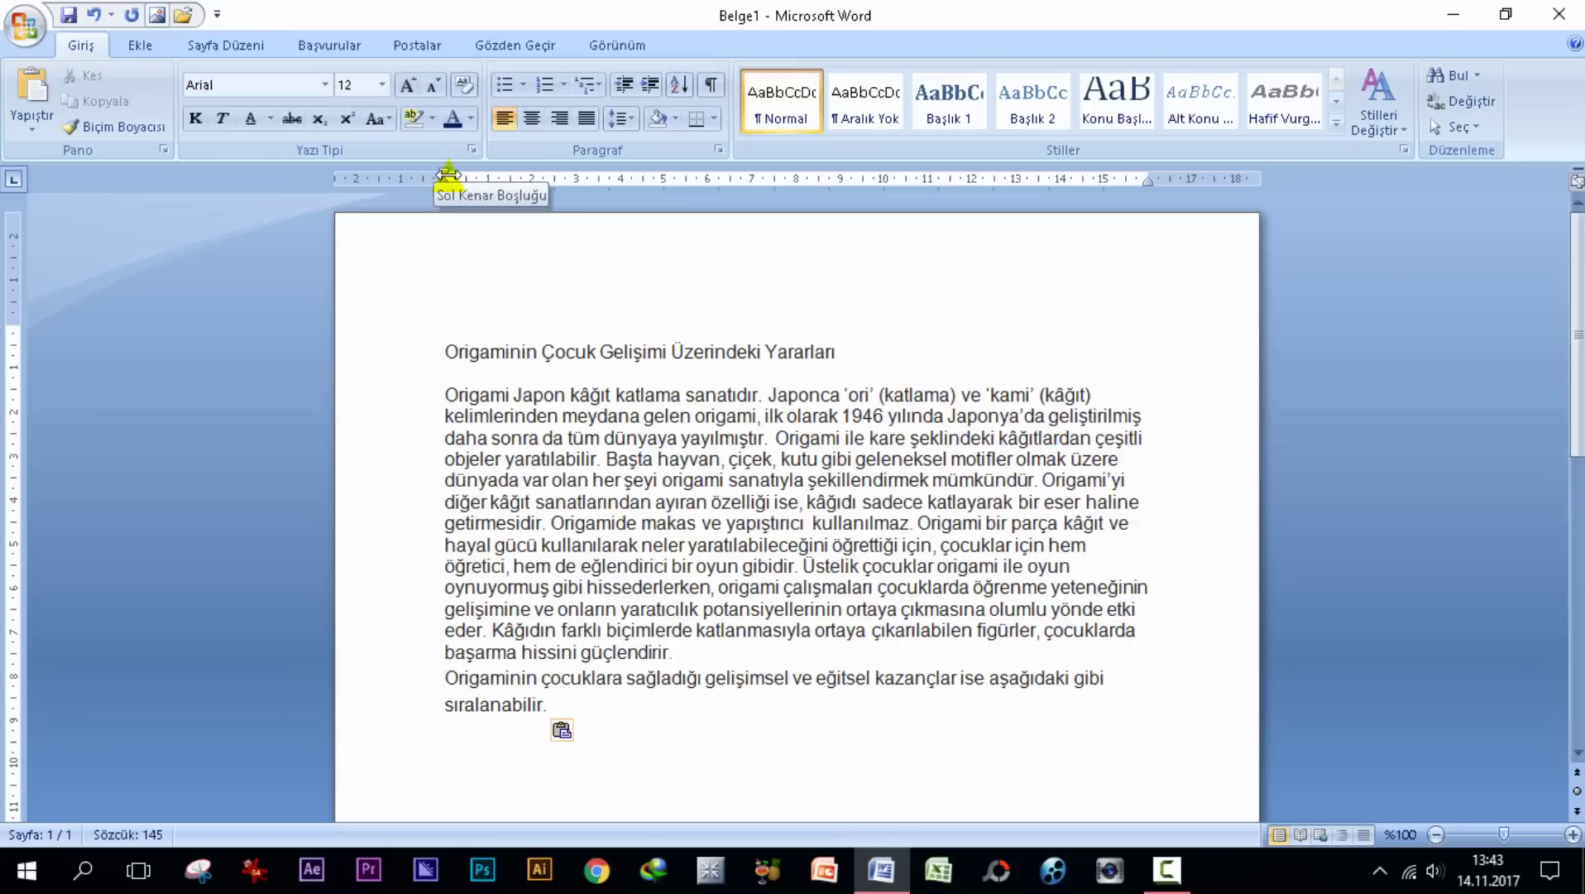
left_click_drag(448, 174, 389, 178)
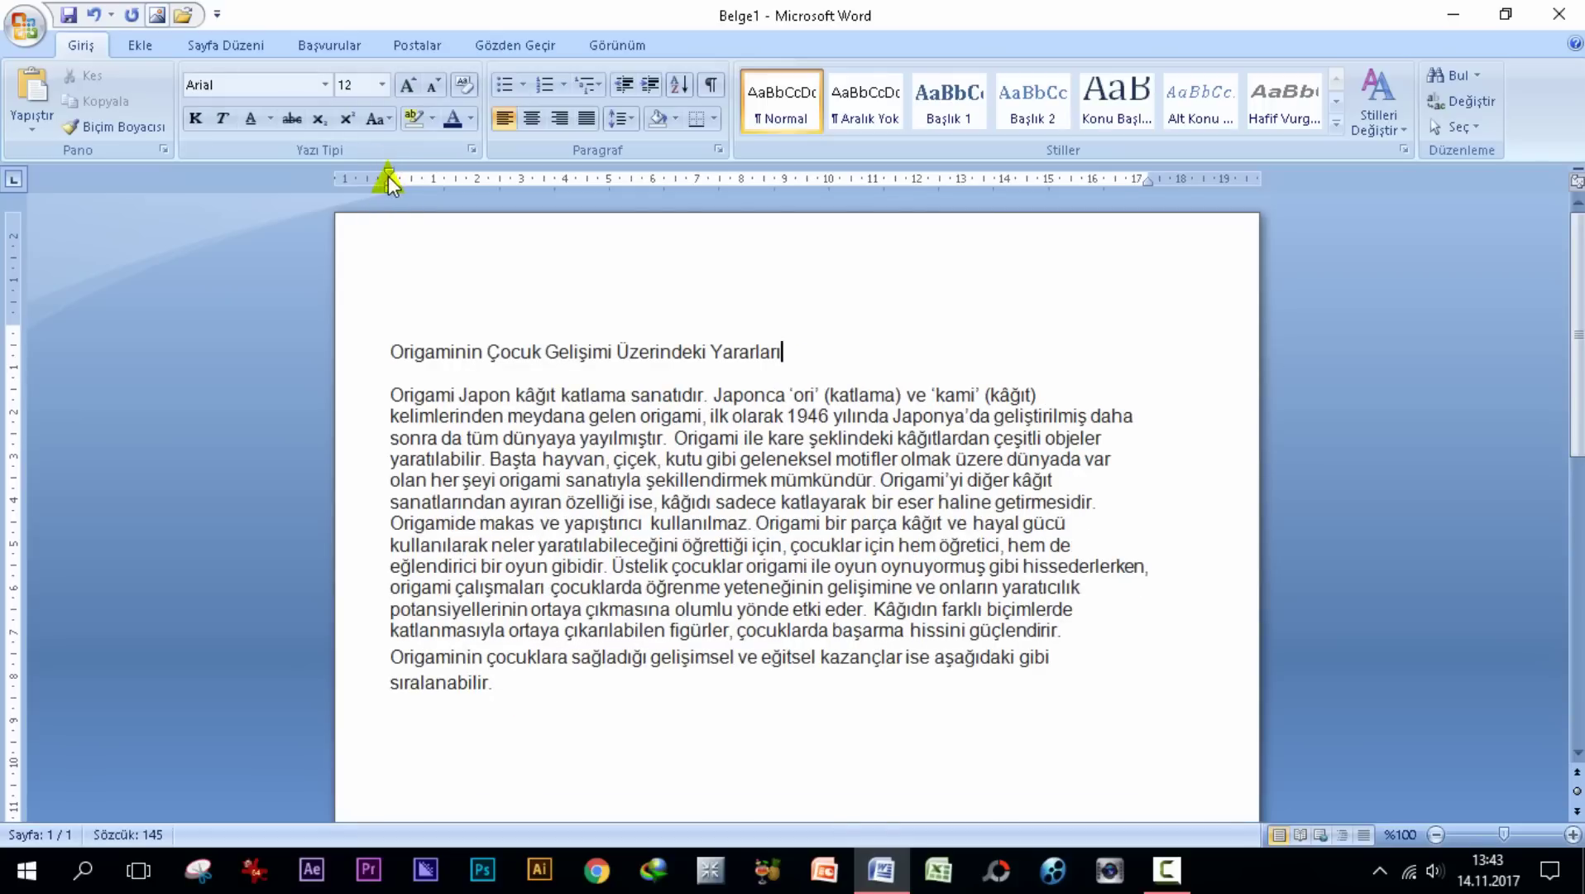
left_click_drag(389, 179, 508, 192)
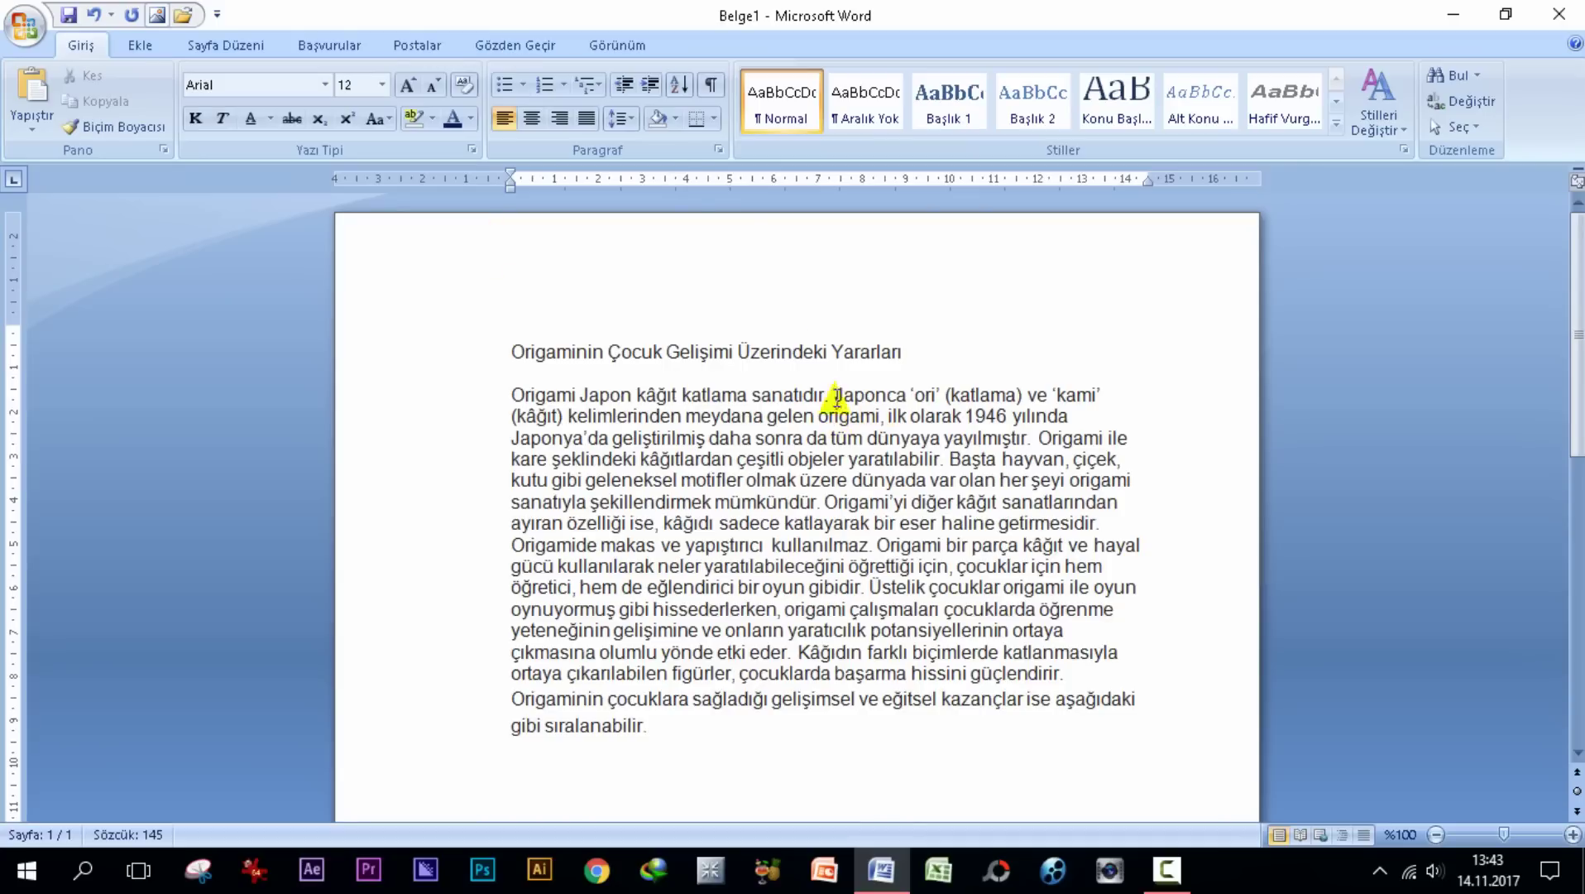
left_click(611, 43)
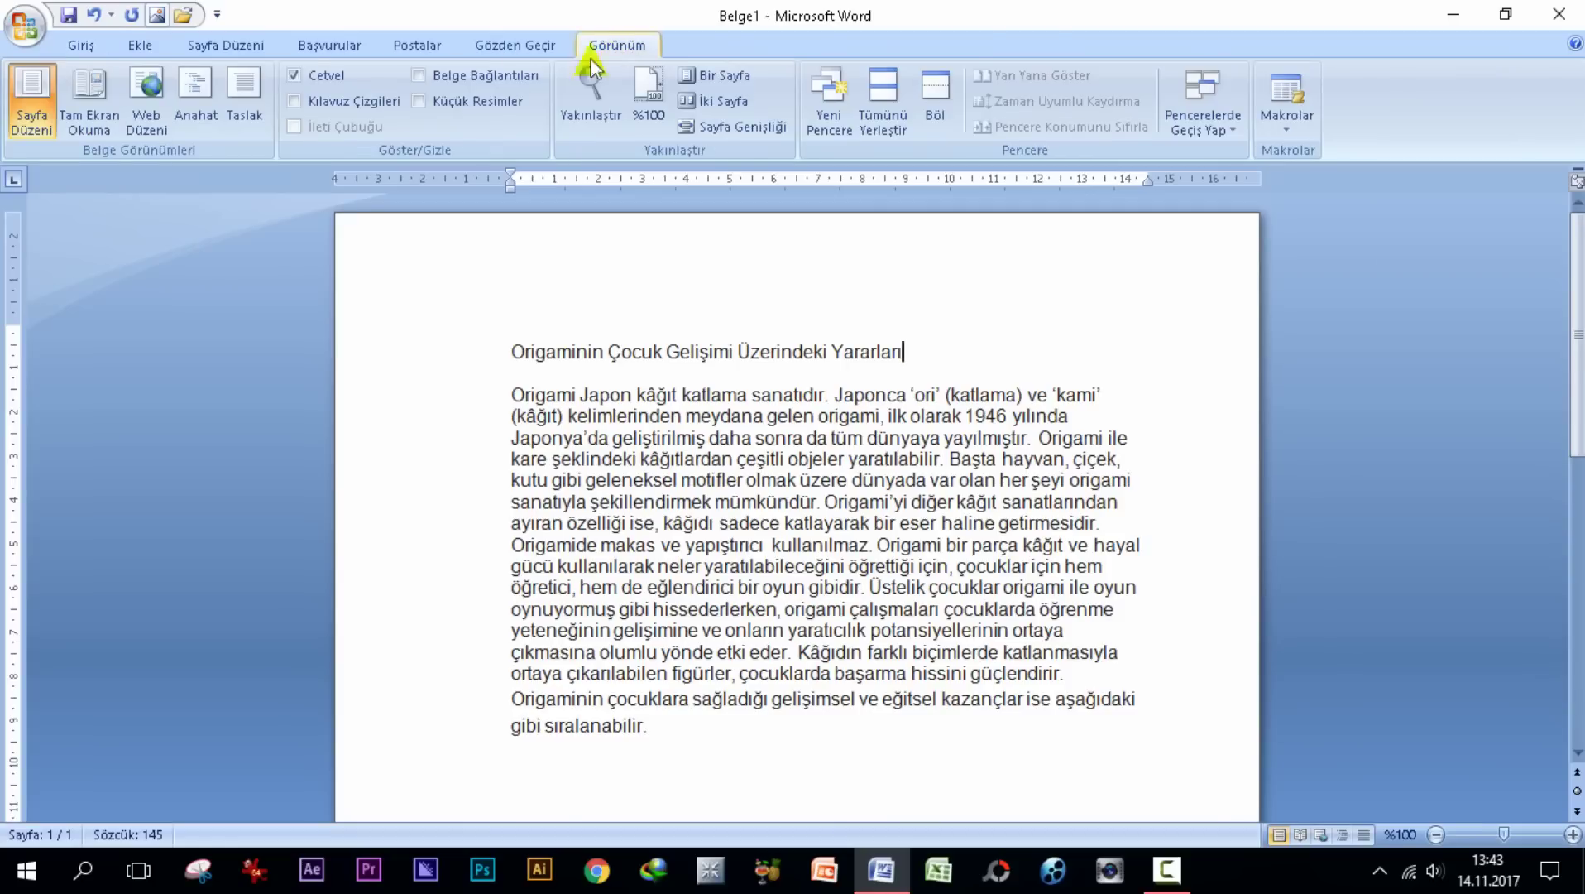
left_click(295, 82)
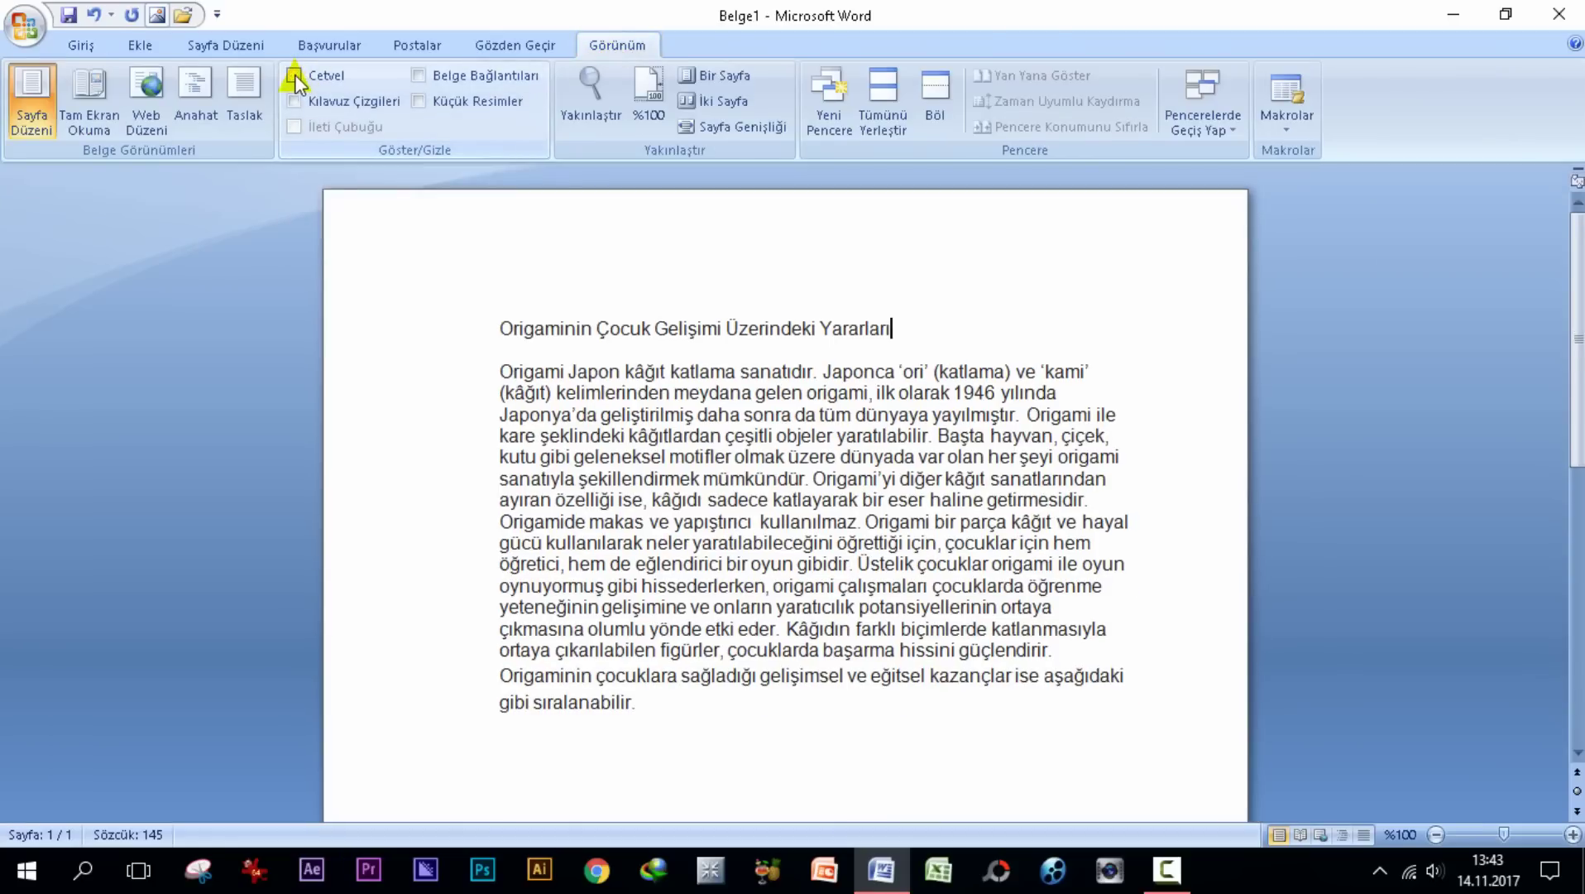
left_click(295, 80)
left_click(296, 80)
left_click(296, 81)
left_click(295, 80)
left_click(295, 80)
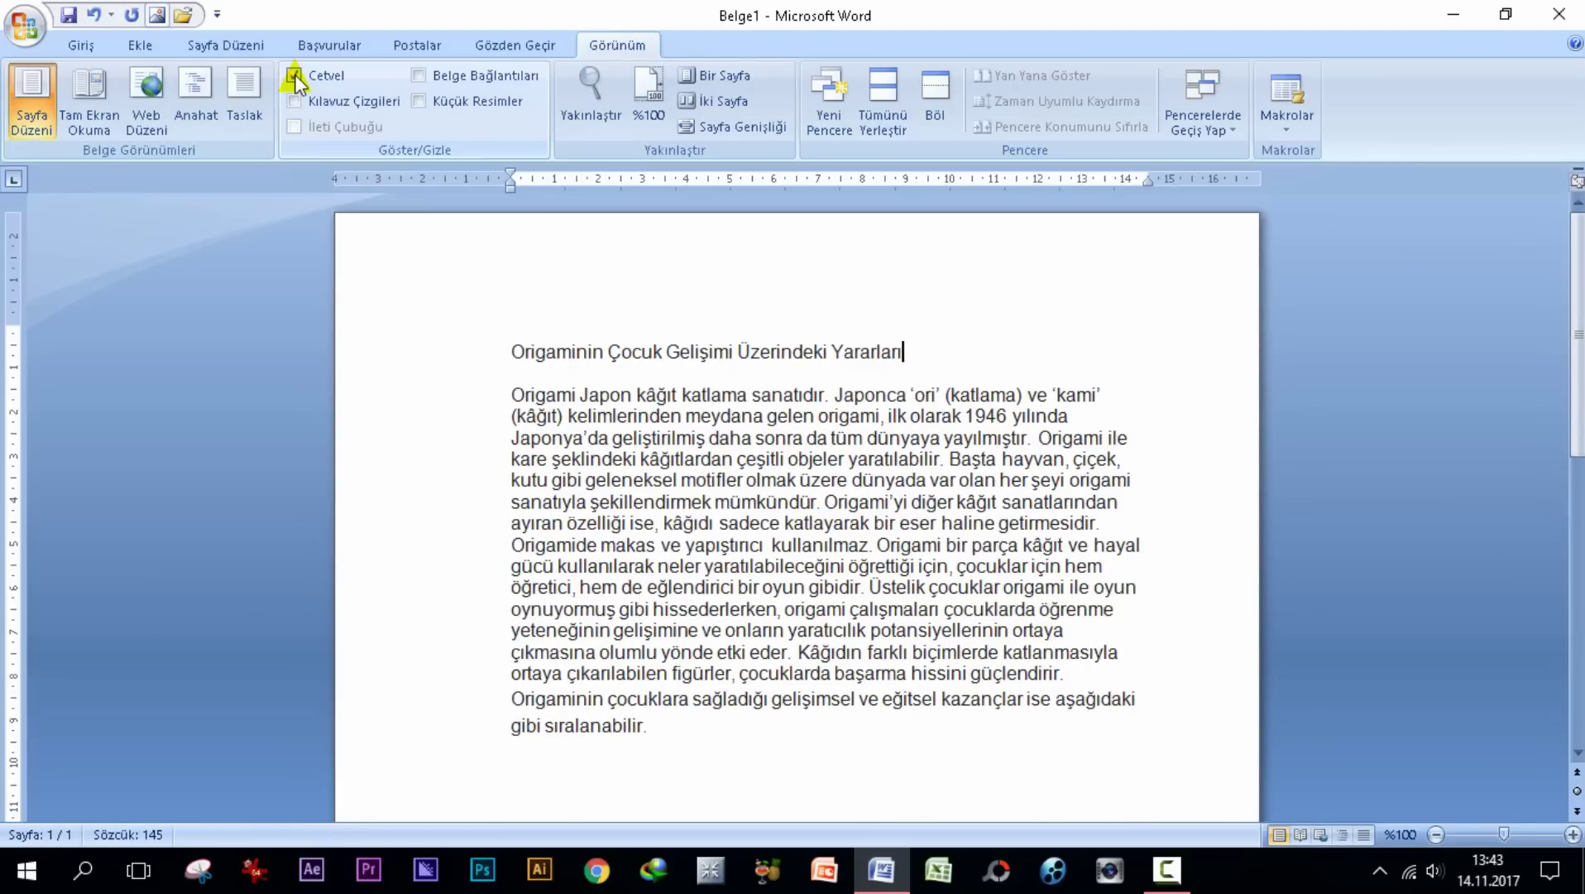
left_click(295, 80)
left_click(295, 81)
left_click(295, 79)
left_click(296, 79)
left_click(27, 93)
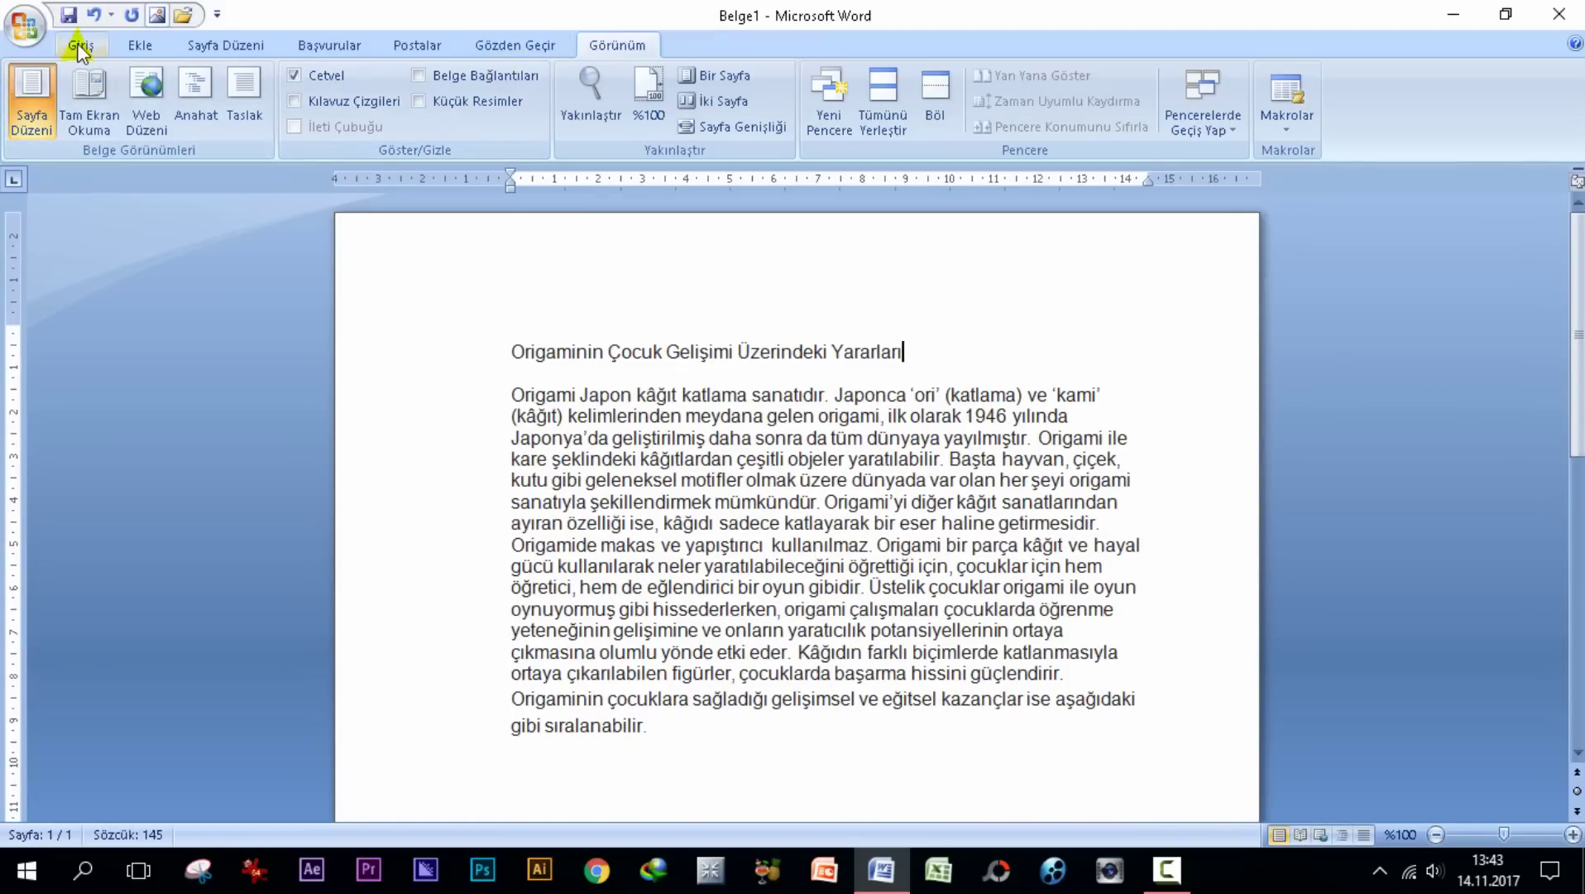
left_click(80, 46)
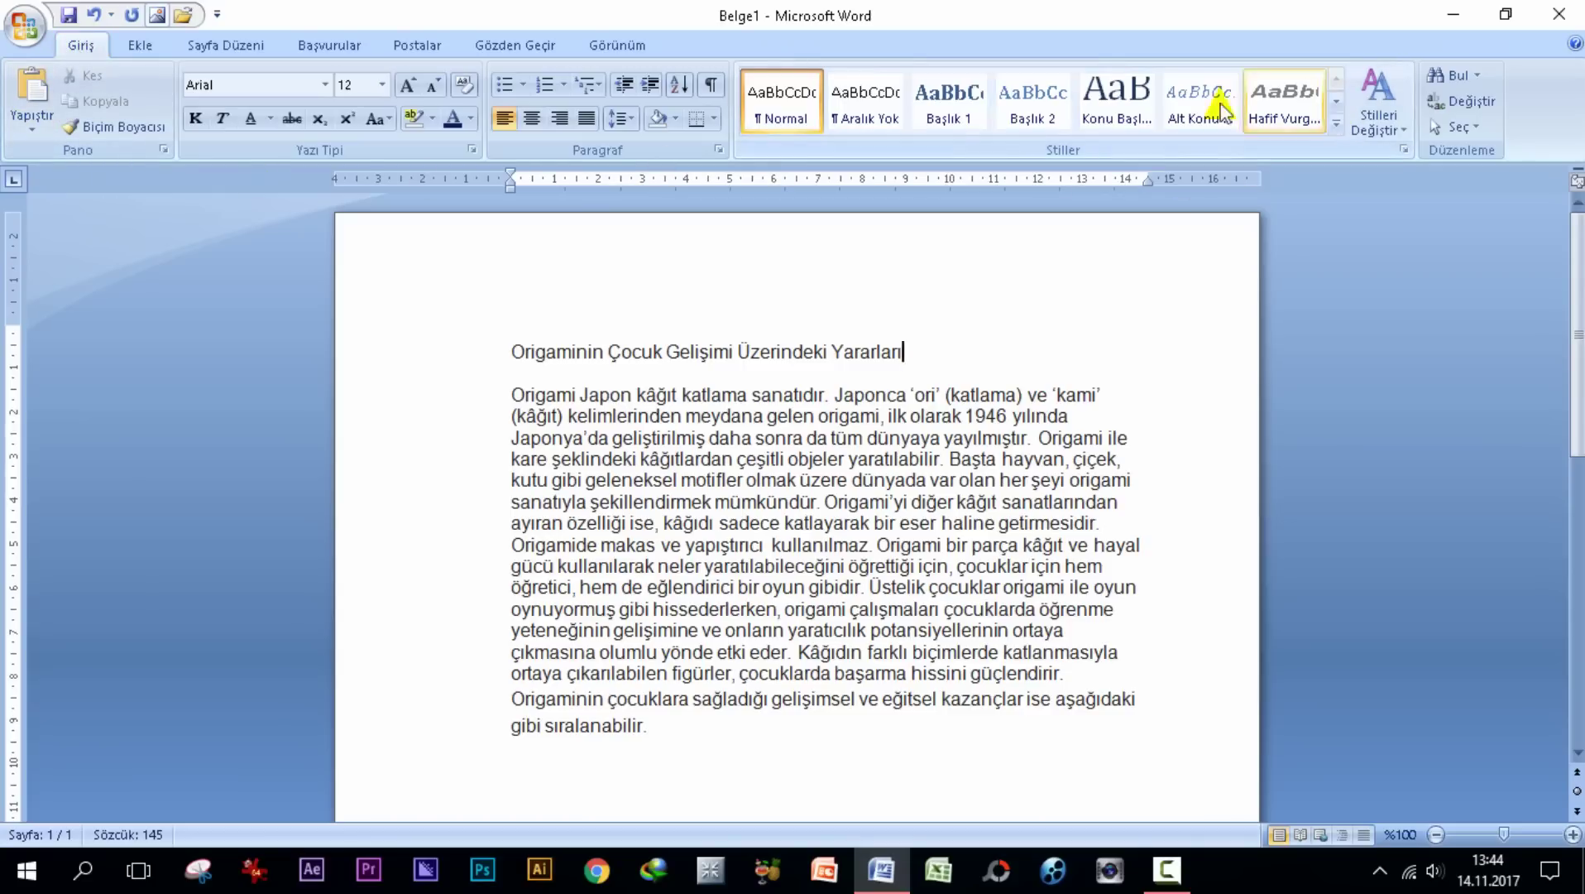
left_click(138, 46)
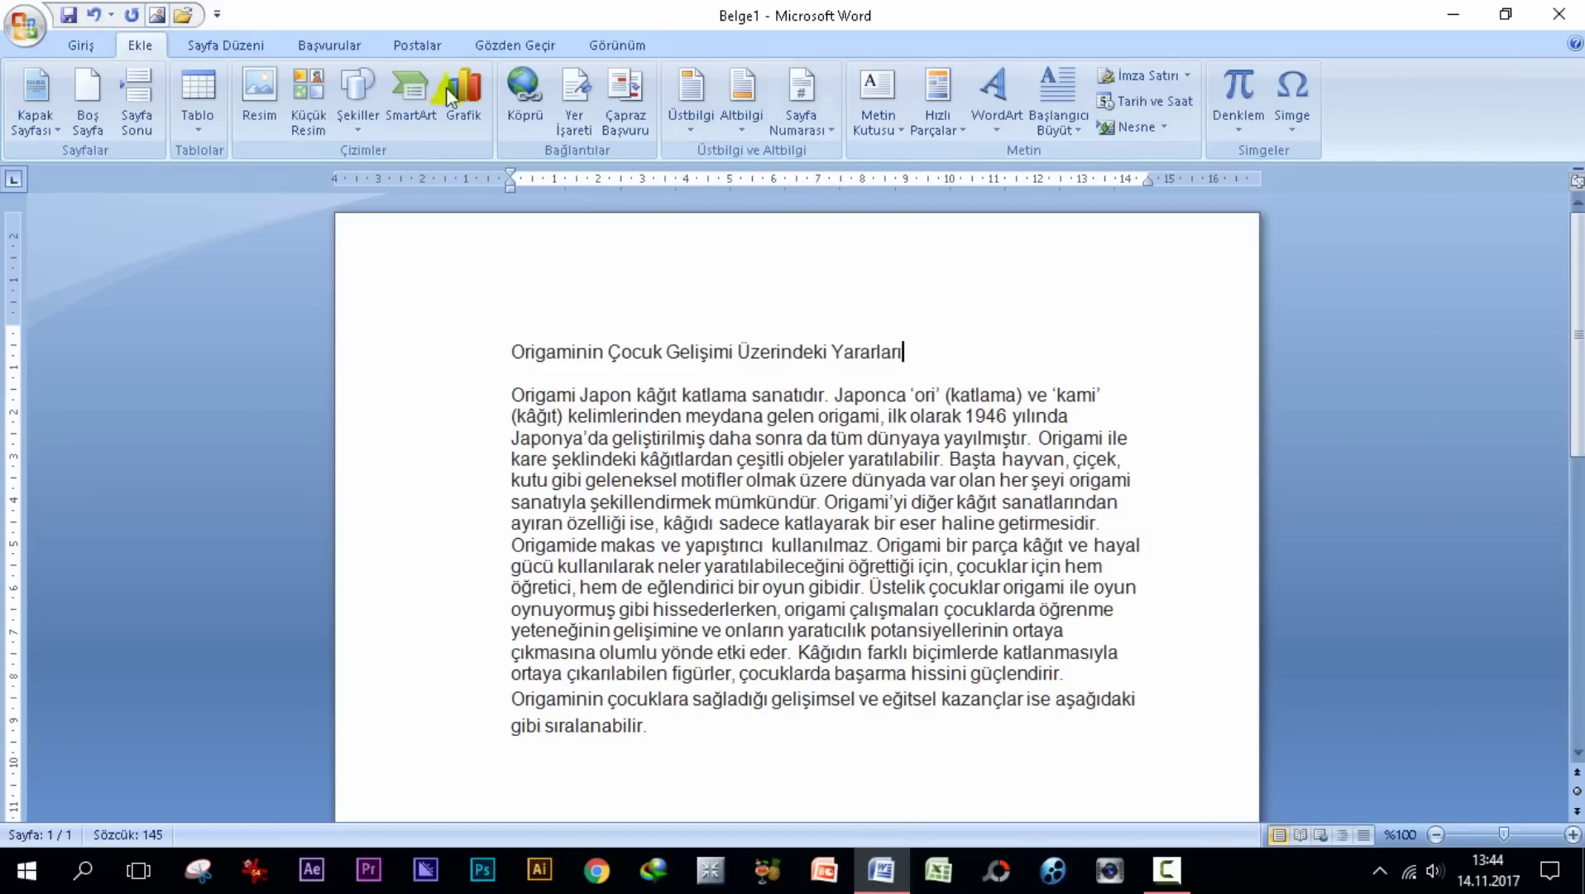
left_click(216, 43)
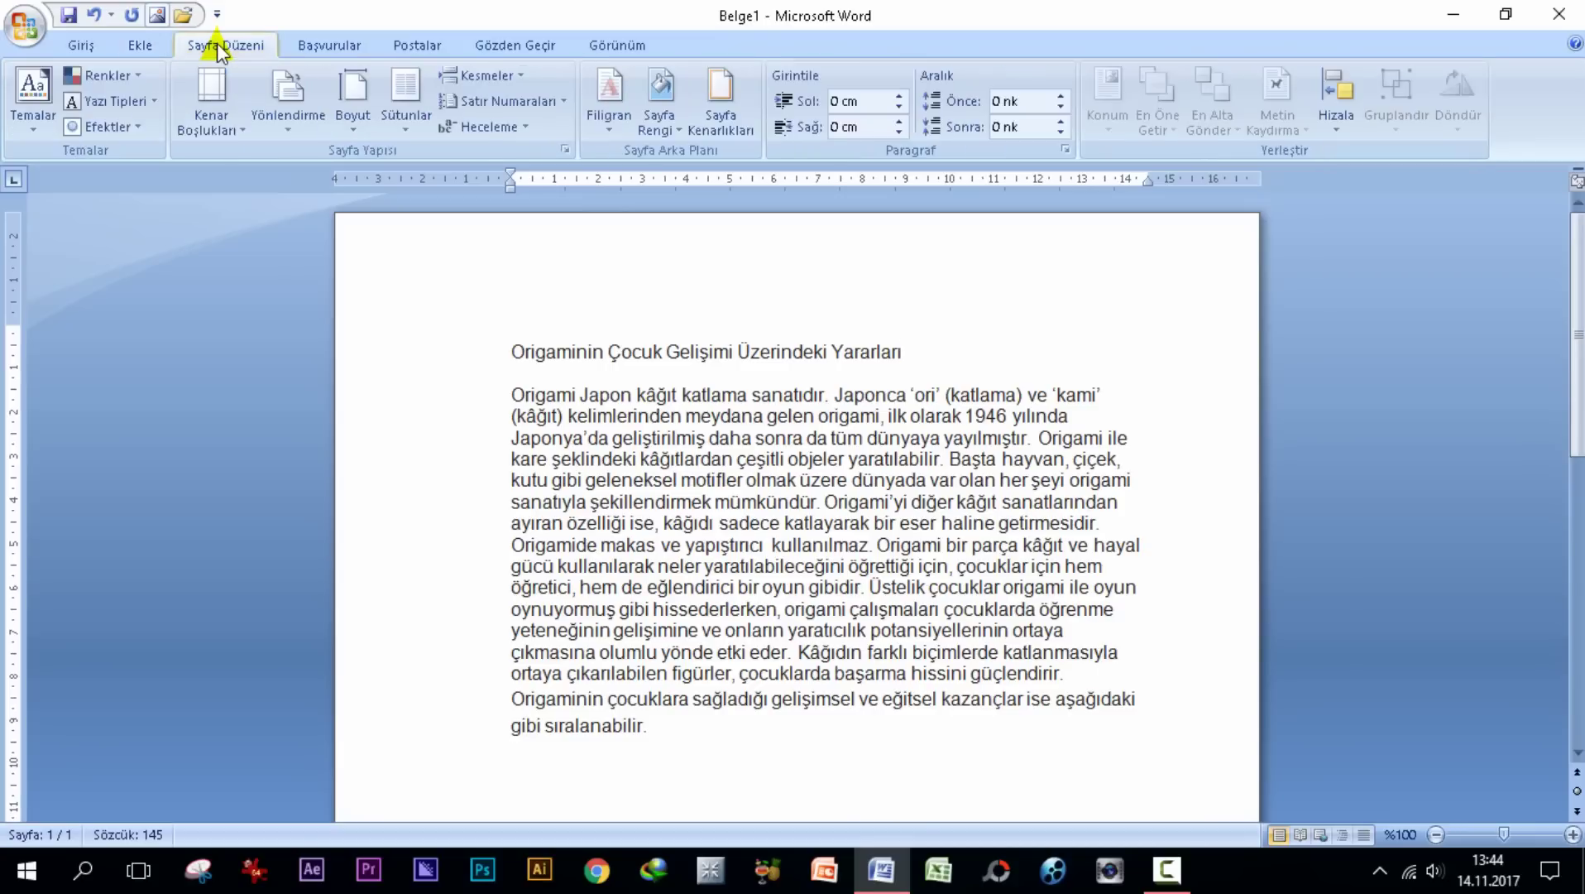
left_click(86, 48)
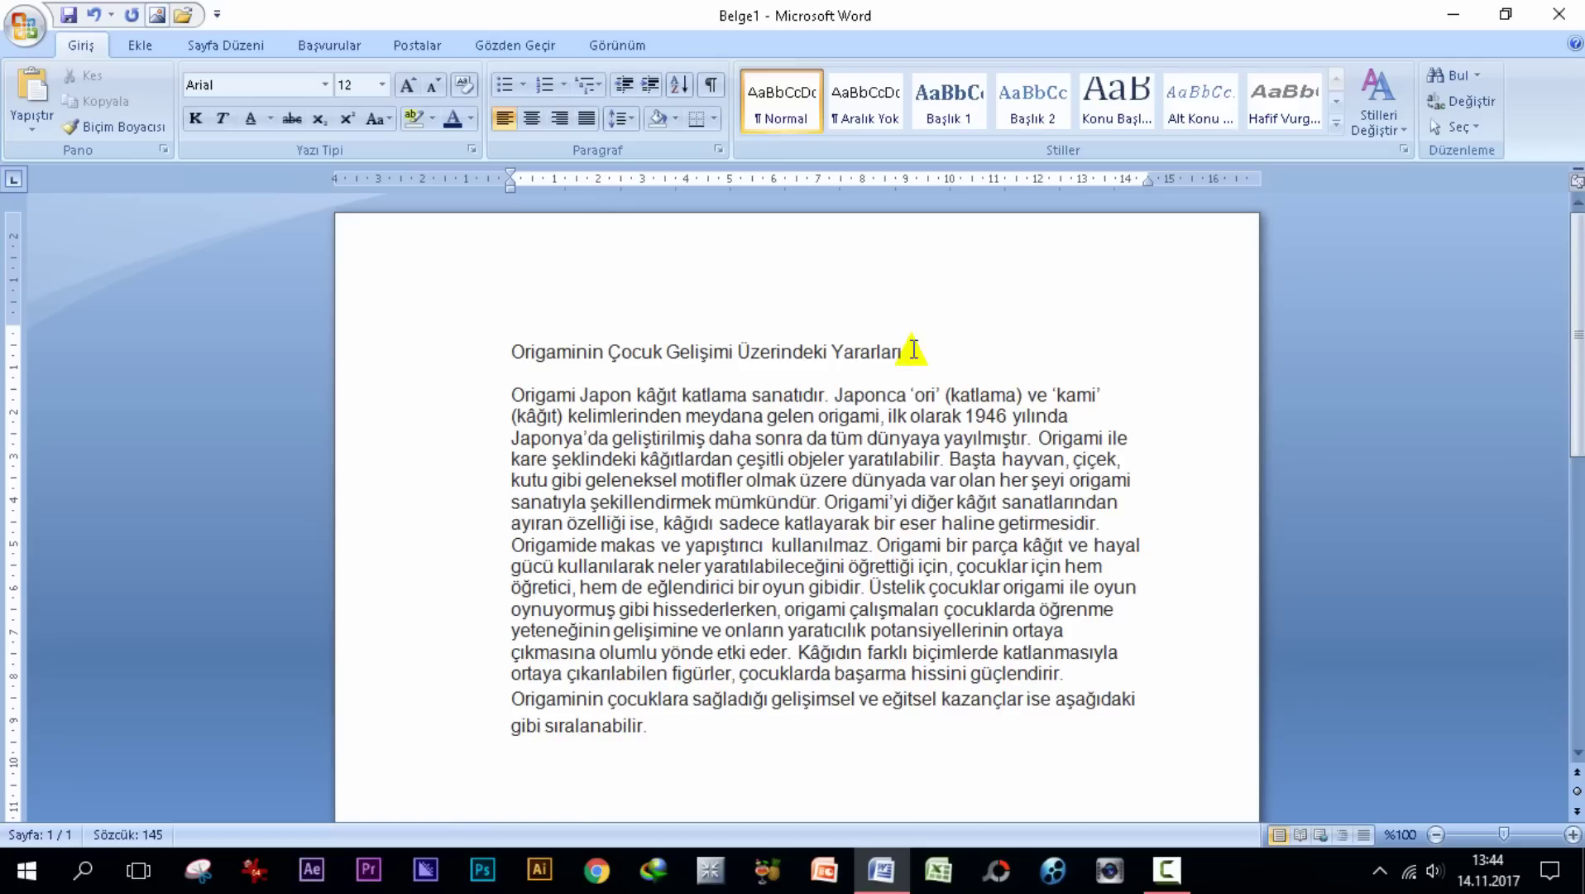
Select the full title line 'Origaminin Çocuk Gelişimi Üzerindeki Yararları' from its start
left_click(913, 350)
left_click_drag(512, 350, 887, 346)
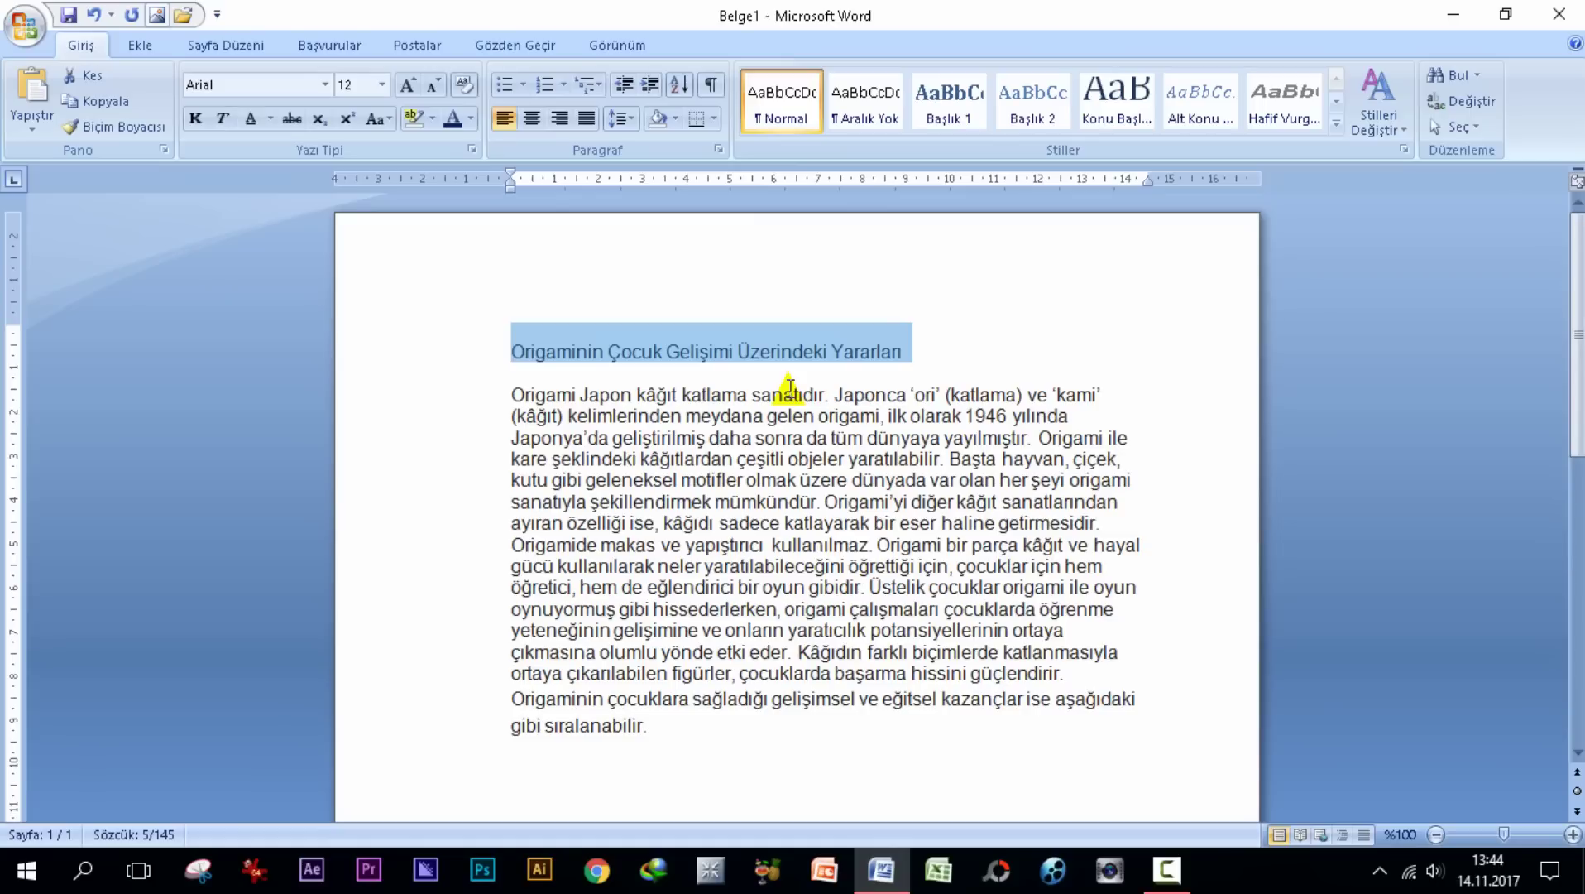
left_click(1001, 339)
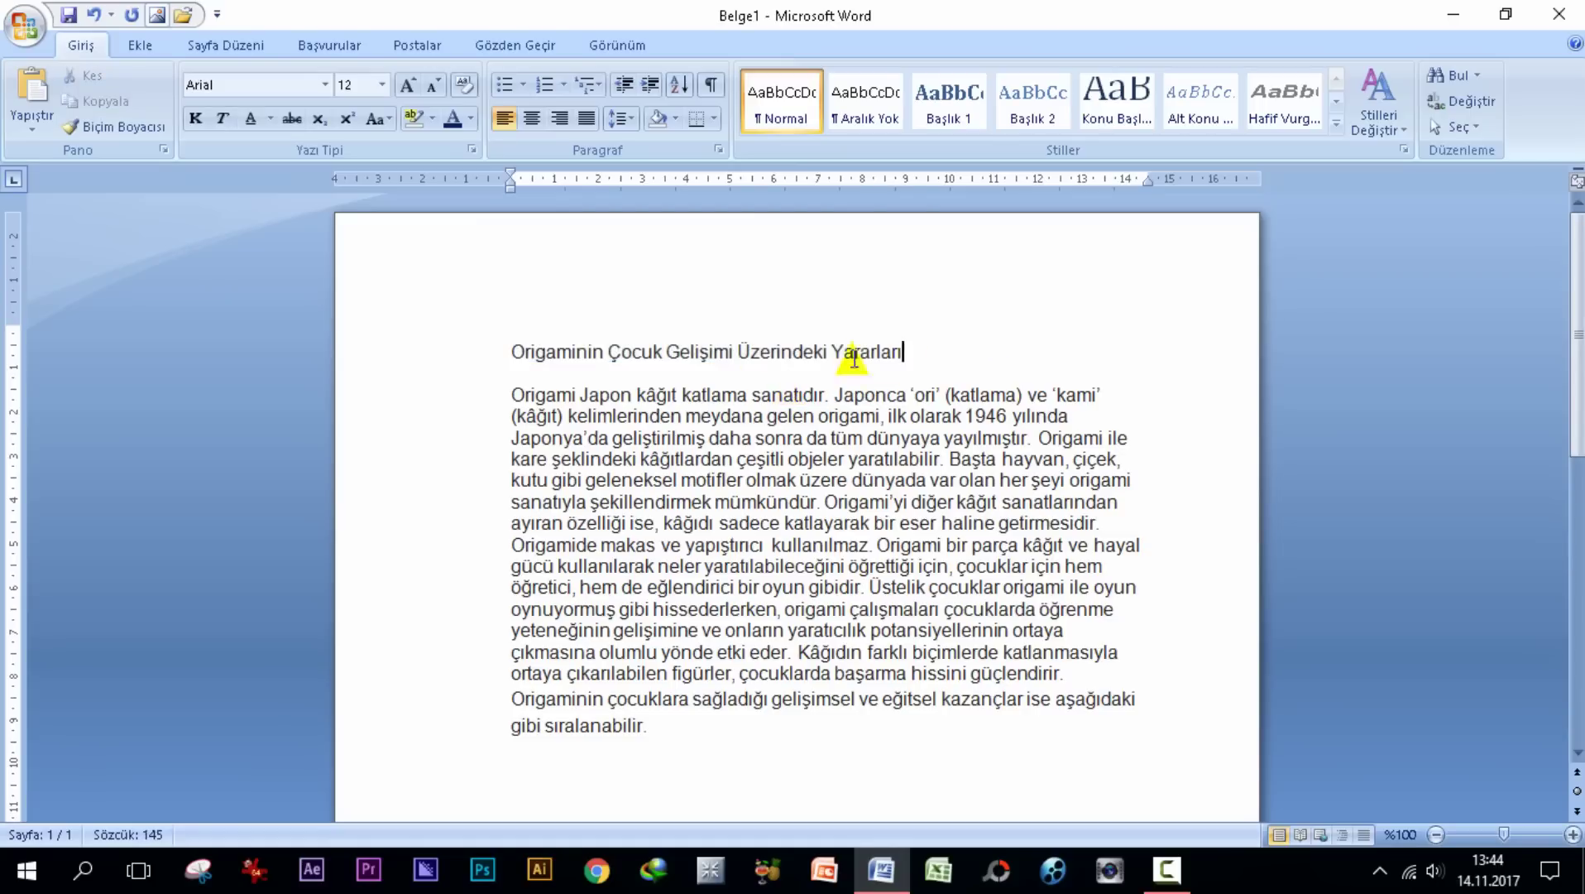
left_click(512, 352)
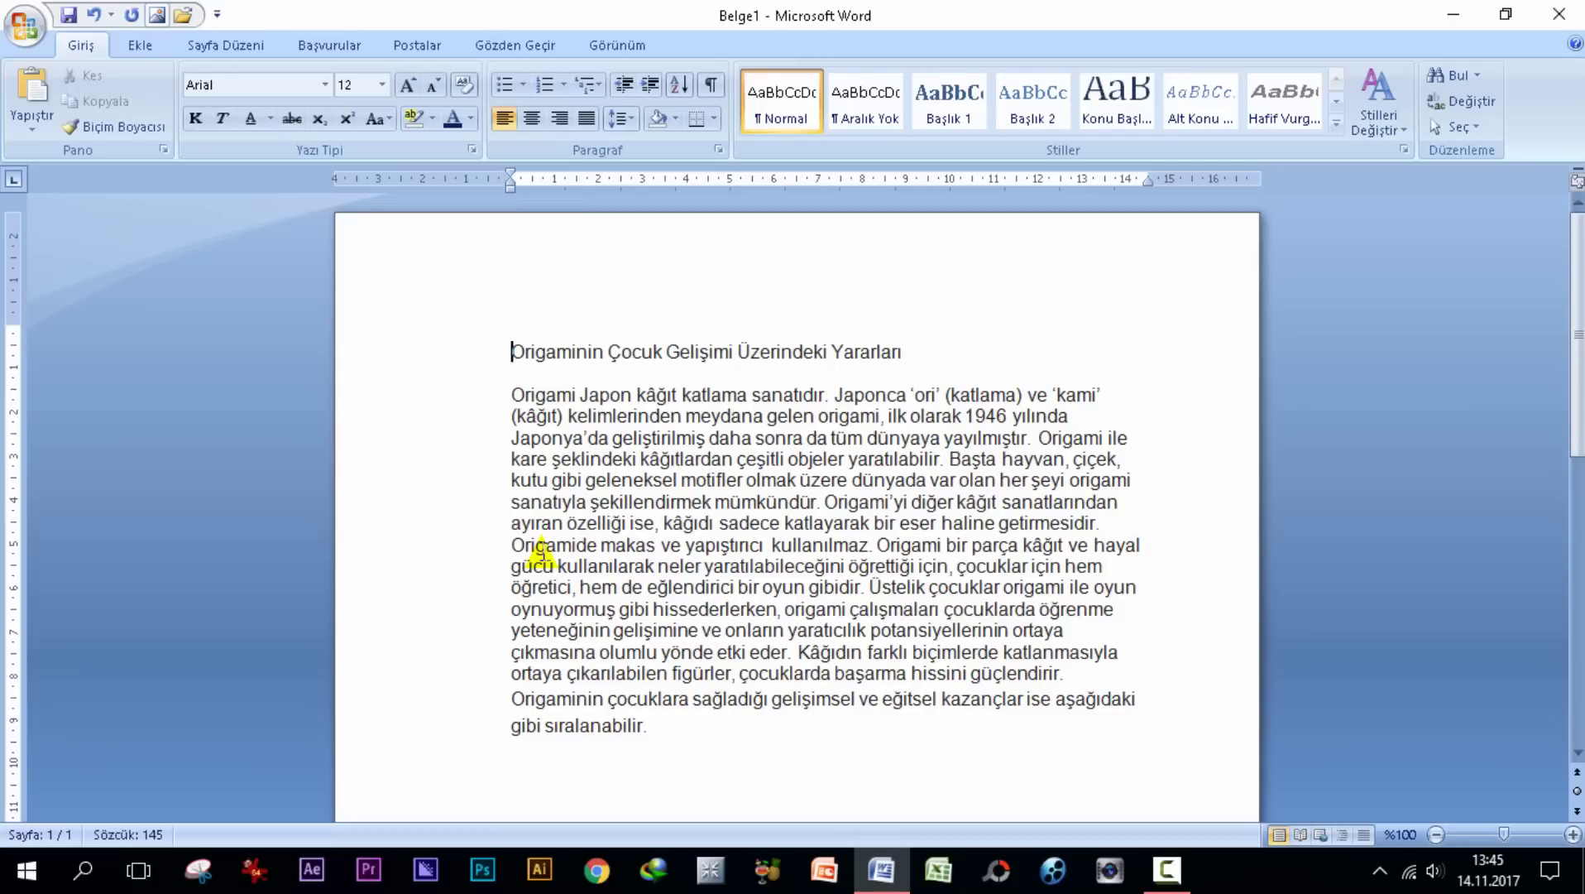
key("shift+Right")
key("shift+Right")
key("shift+Right")
key("shift+Right")
key("shift+Right")
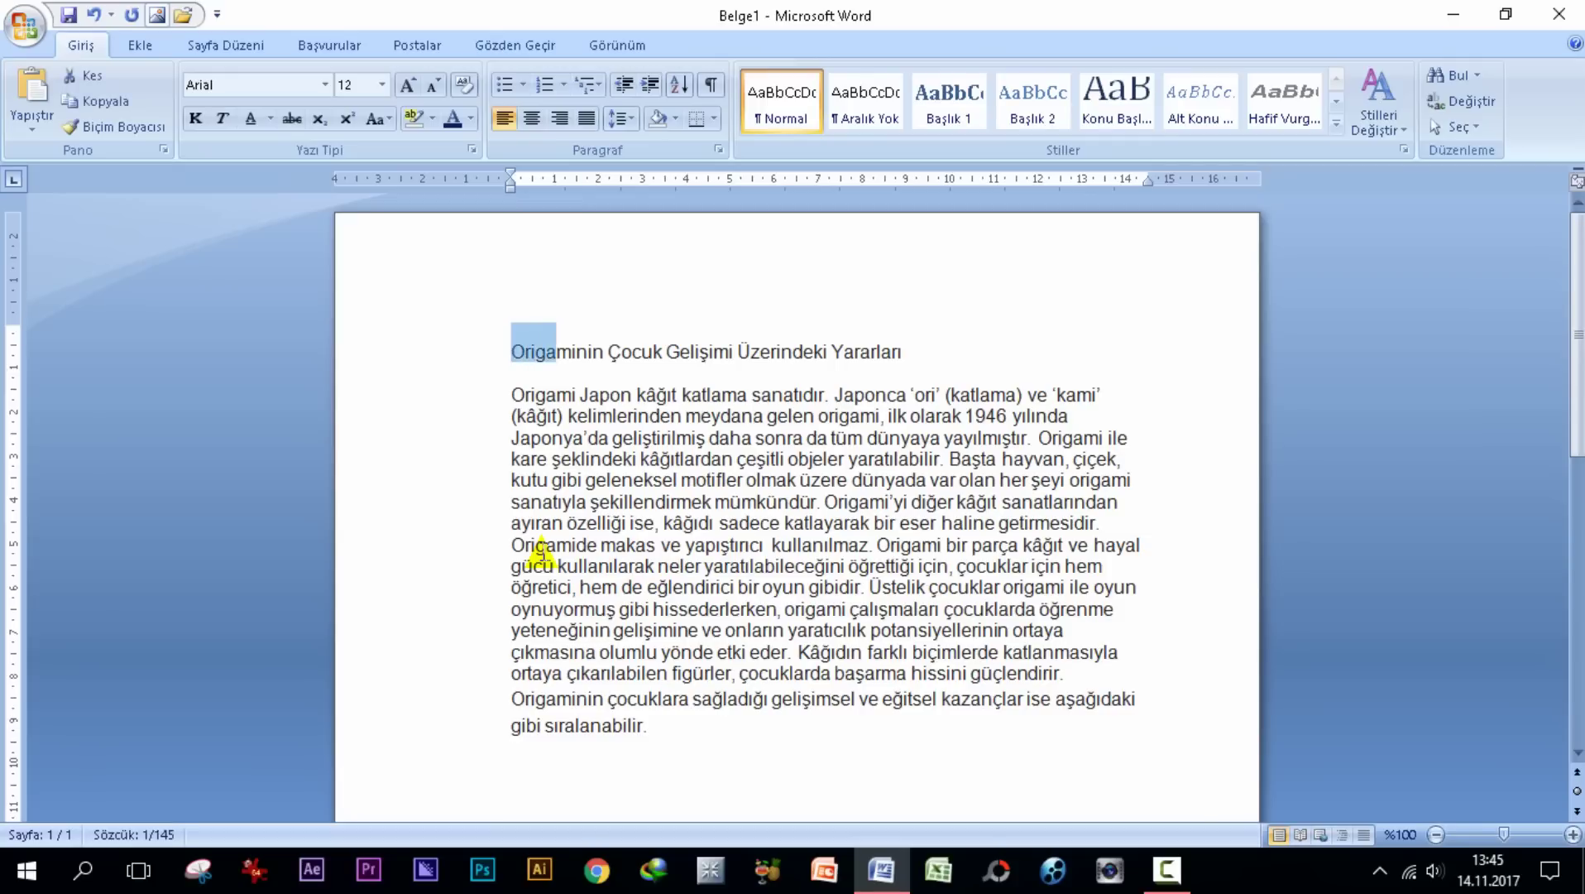
key("shift+Right")
key("shift+Right")
key("shift+Right")
key("shift+Right")
key("shift+Right")
key("shift+Right")
key("shift+Right")
key("shift+Right")
key("shift+Right")
key("shift+Right")
key("shift+Right")
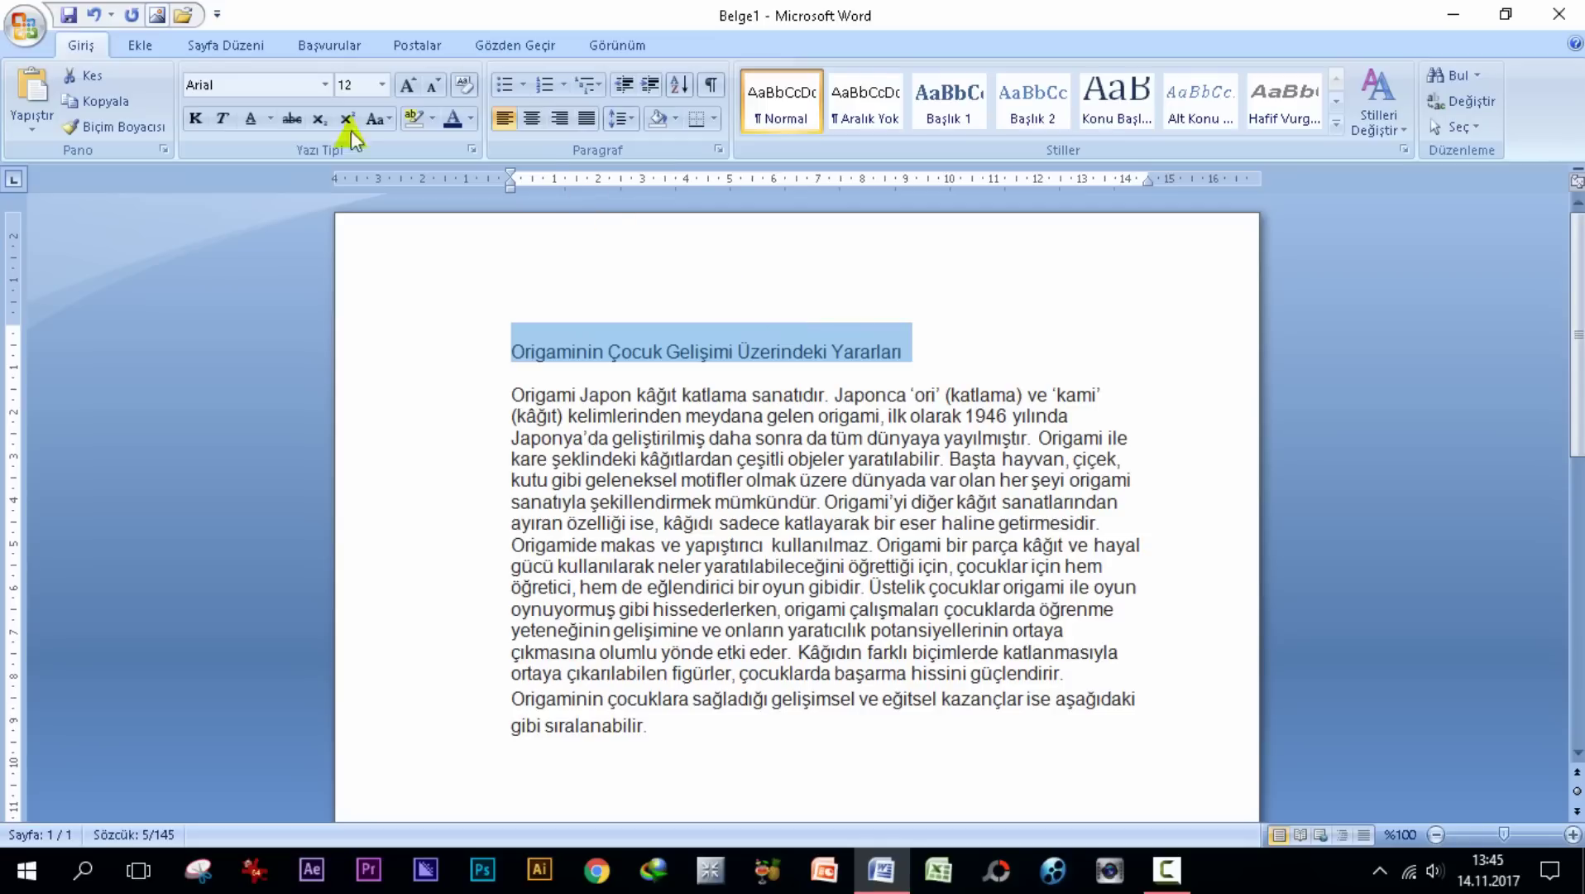
Set the title in Arial Black at 18 pt and pull the left indent toward the page edge
left_click(325, 84)
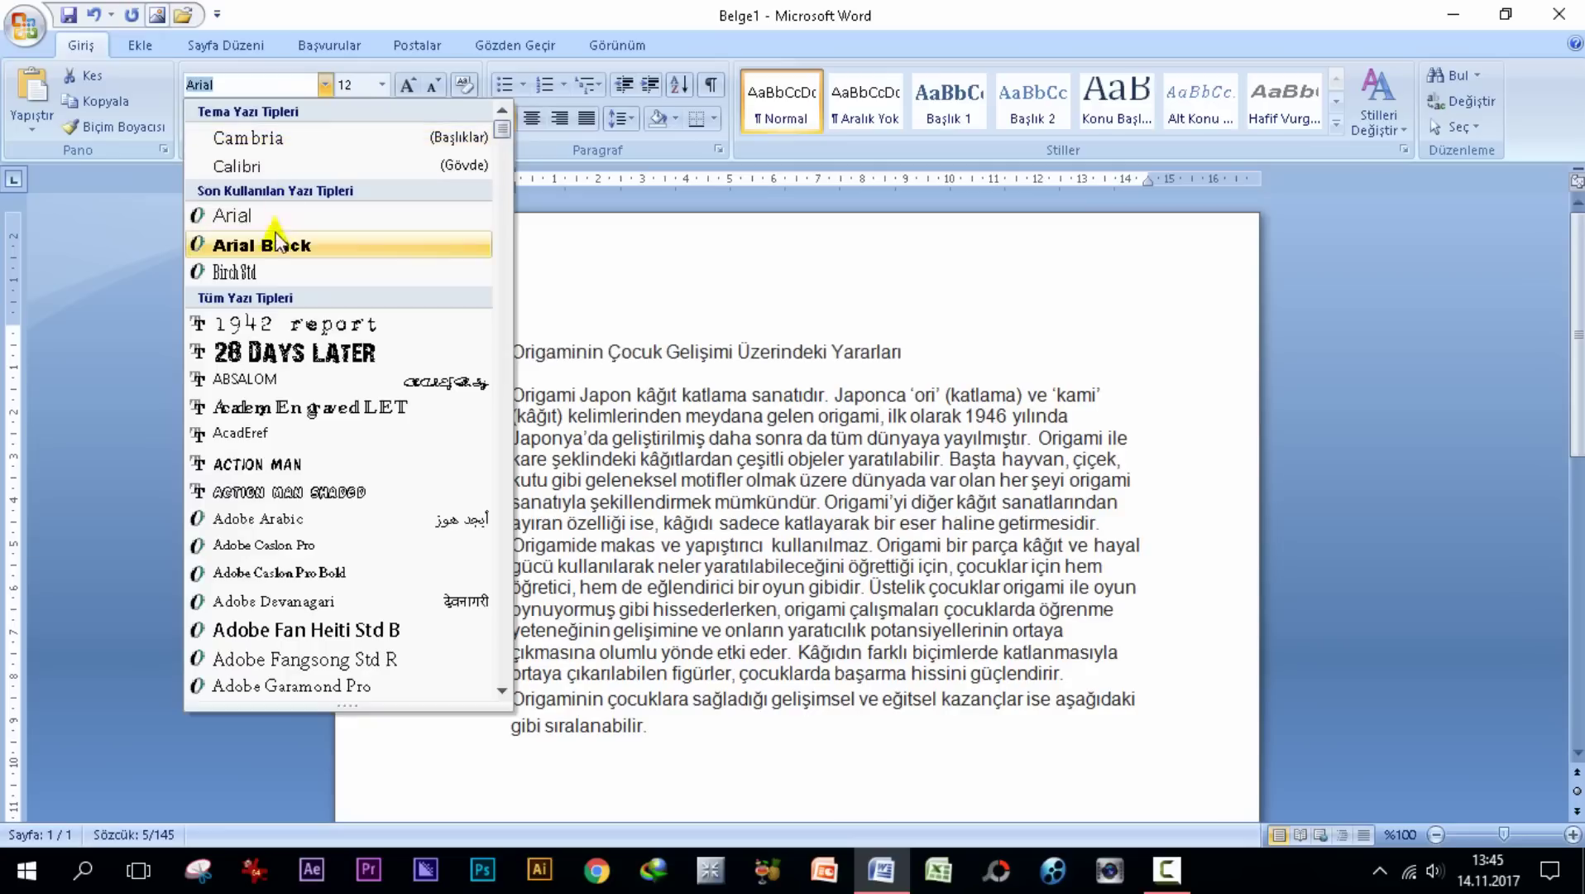
left_click(276, 246)
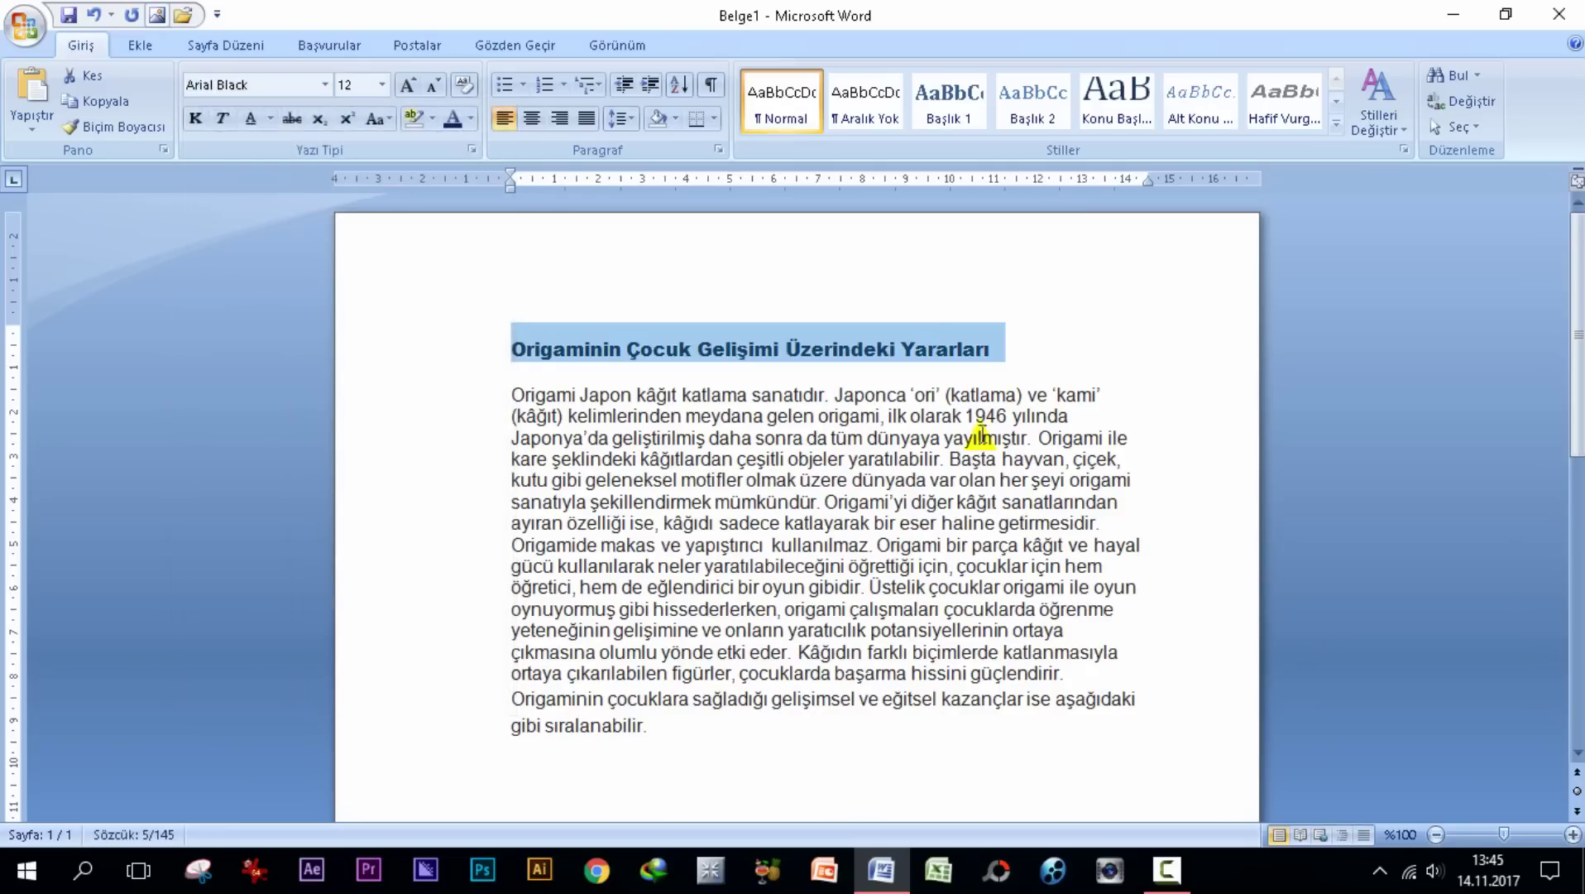
left_click(383, 86)
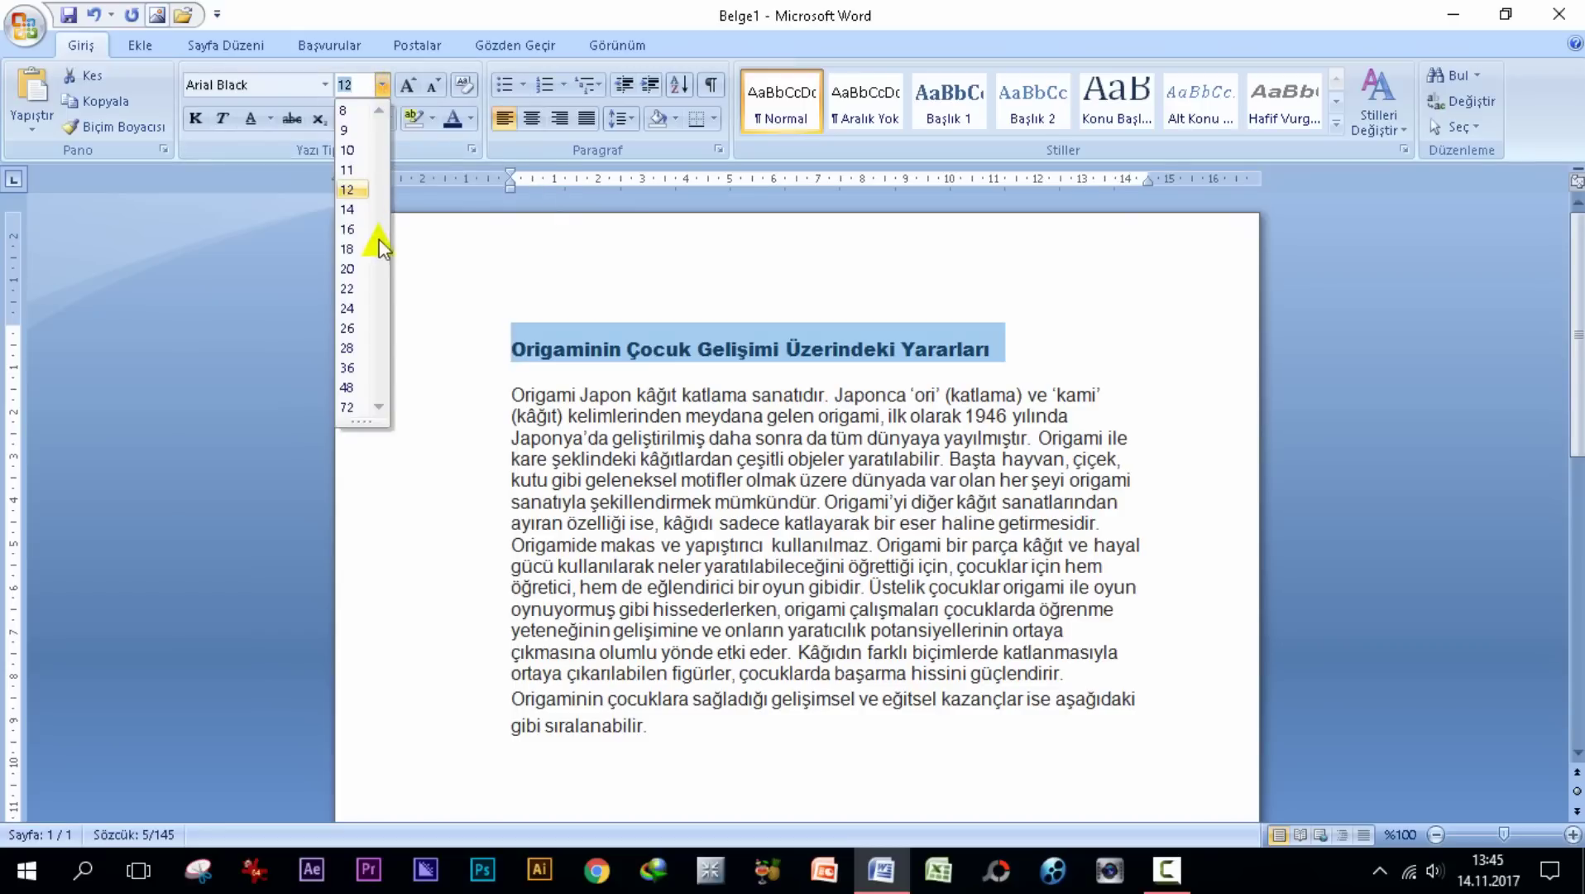
left_click(346, 253)
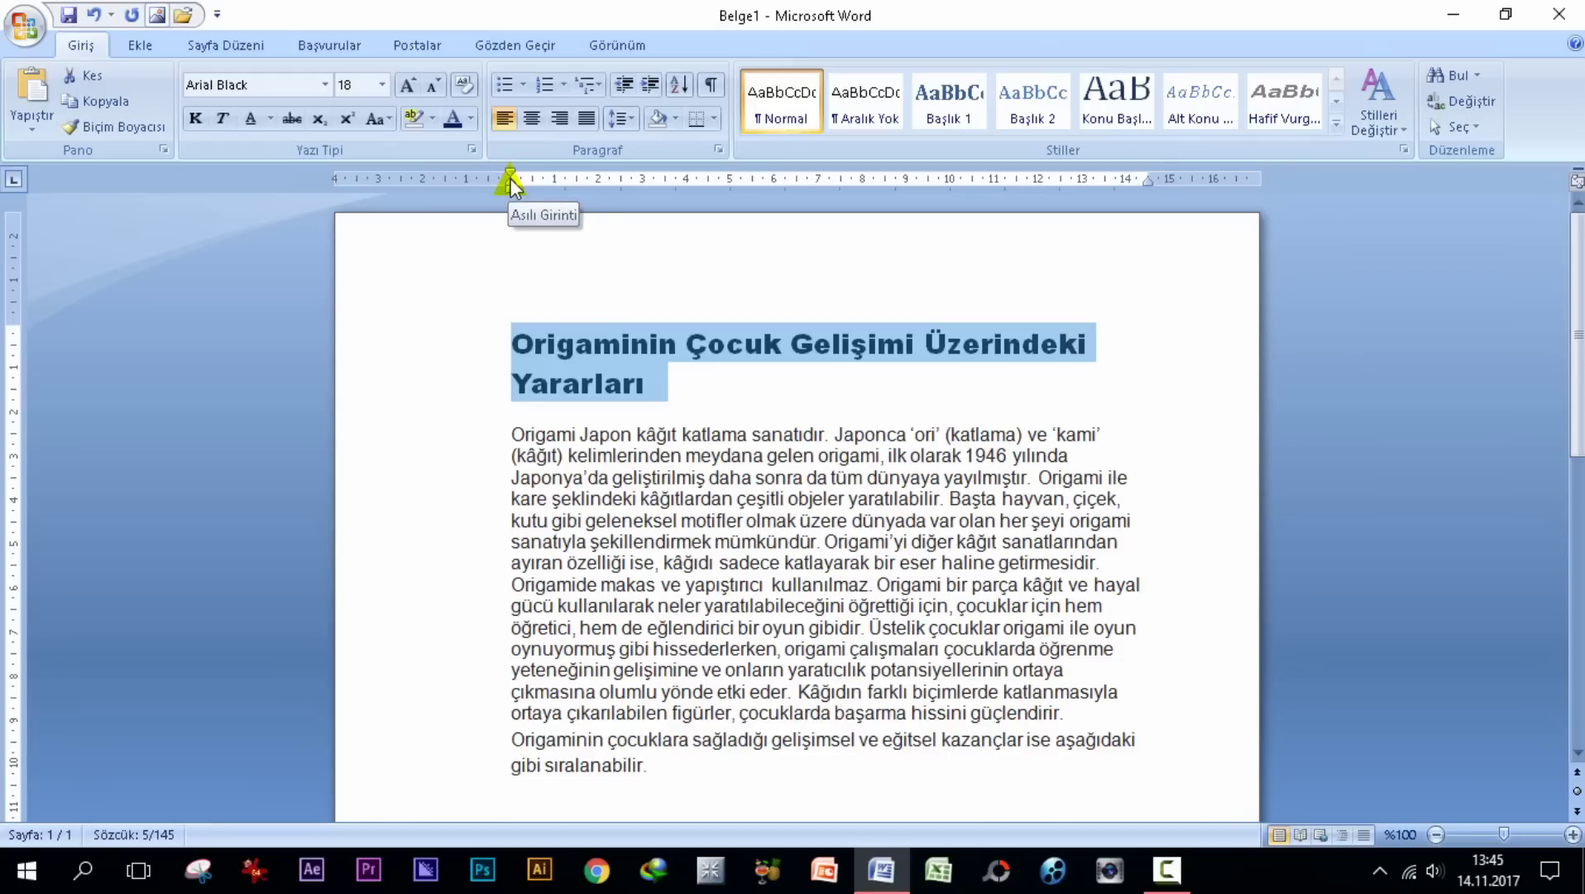
left_click_drag(511, 178, 367, 178)
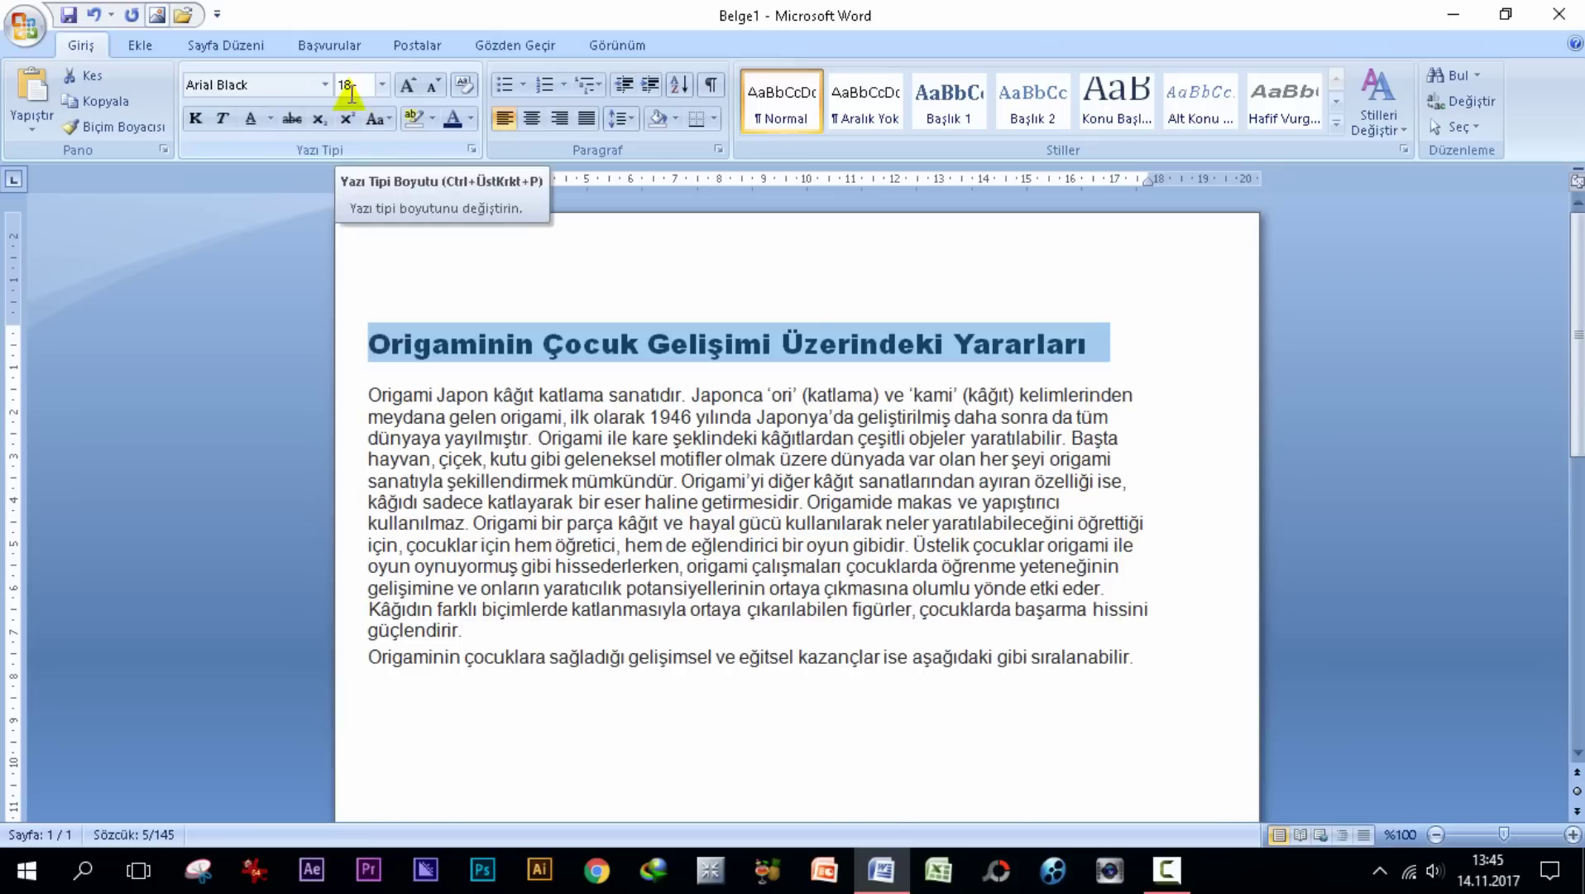
Grow the title font to 24 pt, then shrink it back down to 14 pt
left_click(408, 86)
left_click(408, 86)
left_click(407, 86)
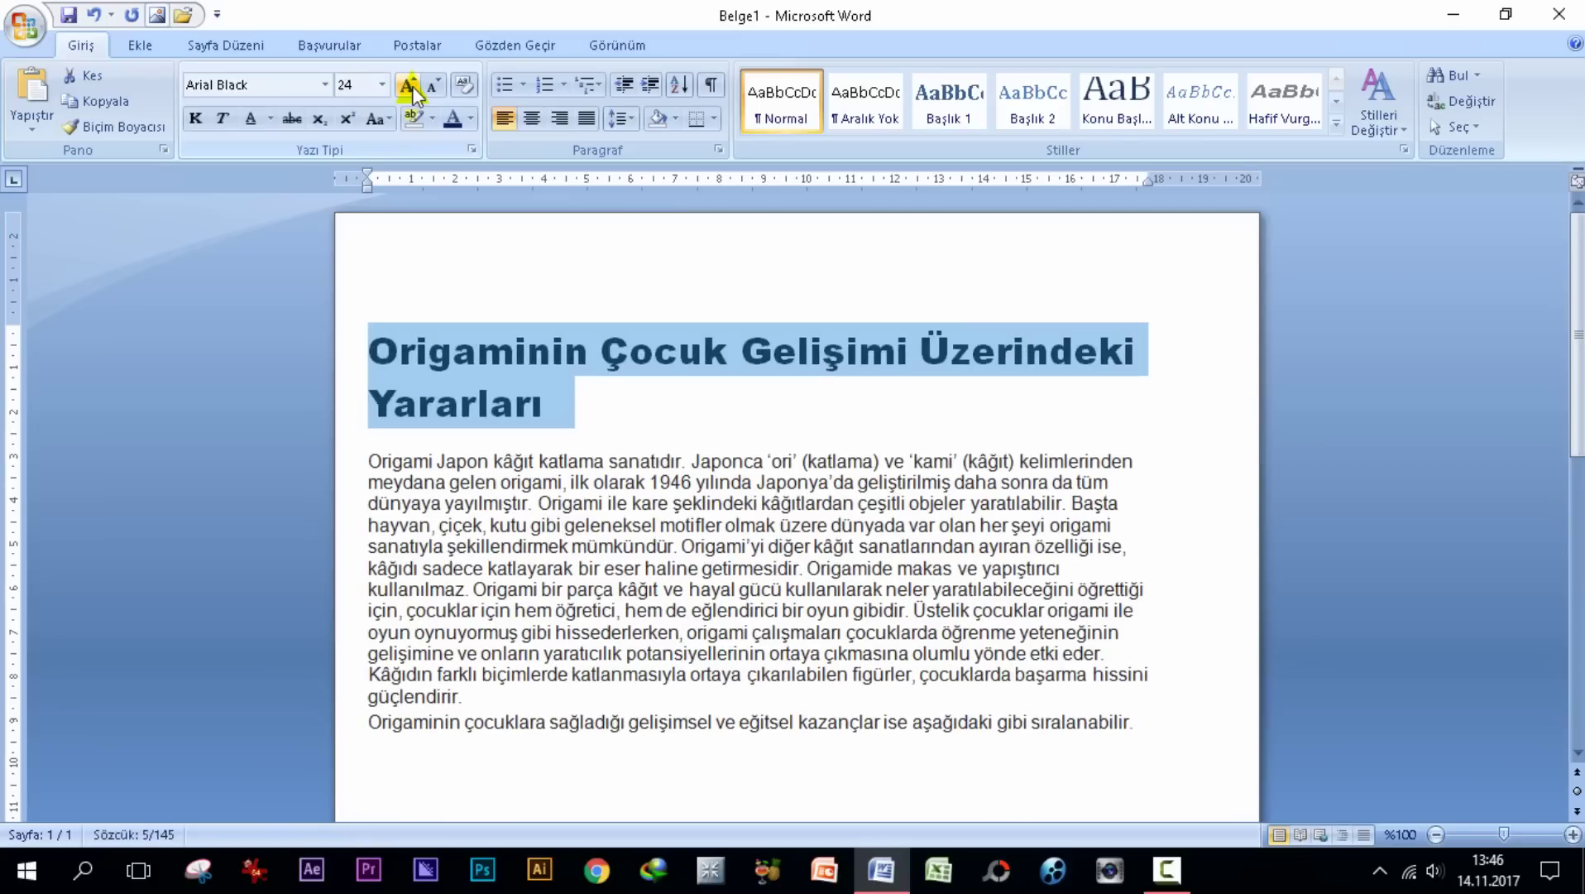
left_click(432, 86)
left_click(433, 86)
left_click(432, 86)
left_click(432, 86)
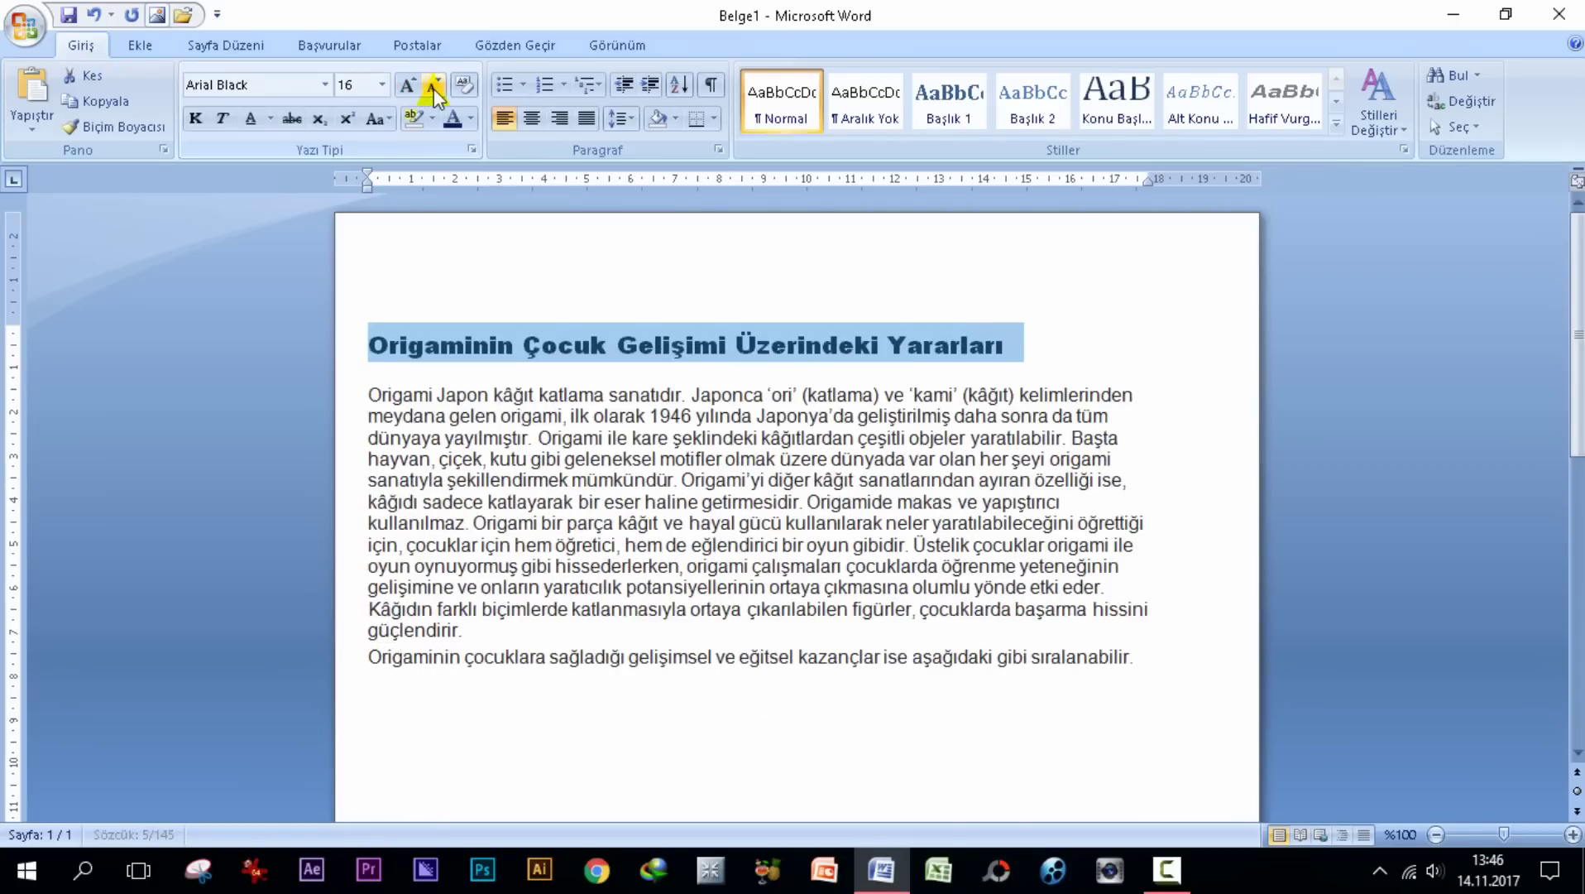
left_click(433, 86)
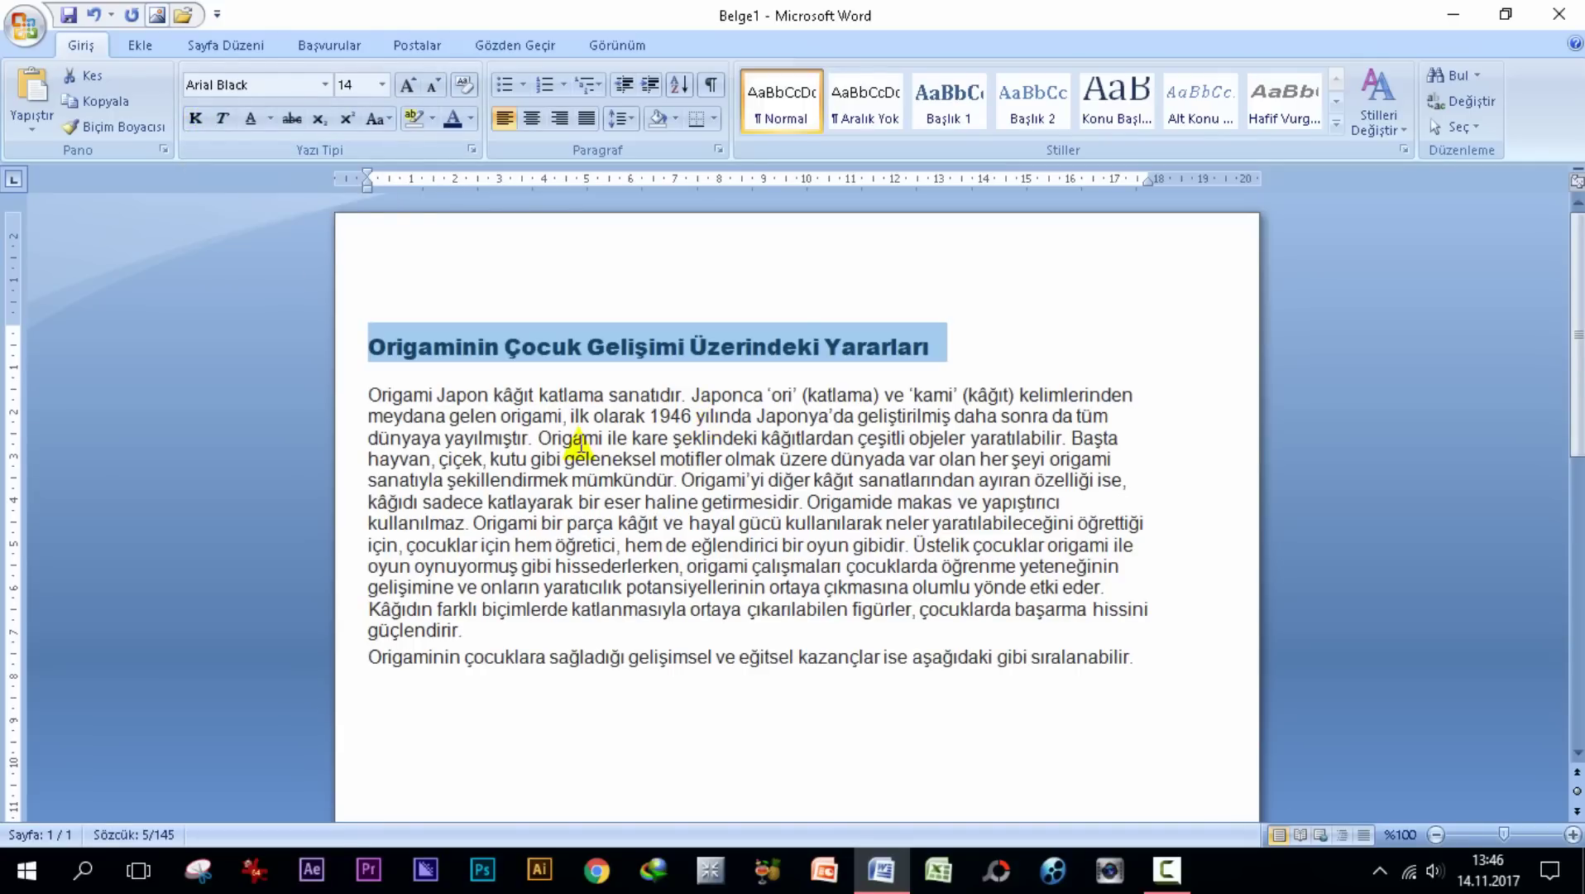
Make the opening sentences from 'Origami Japon kâğıt' through 'Başta' bold and italic
mouse_move(368, 394)
left_mouse_down()
mouse_move(1062, 407)
mouse_move(1118, 443)
left_mouse_up()
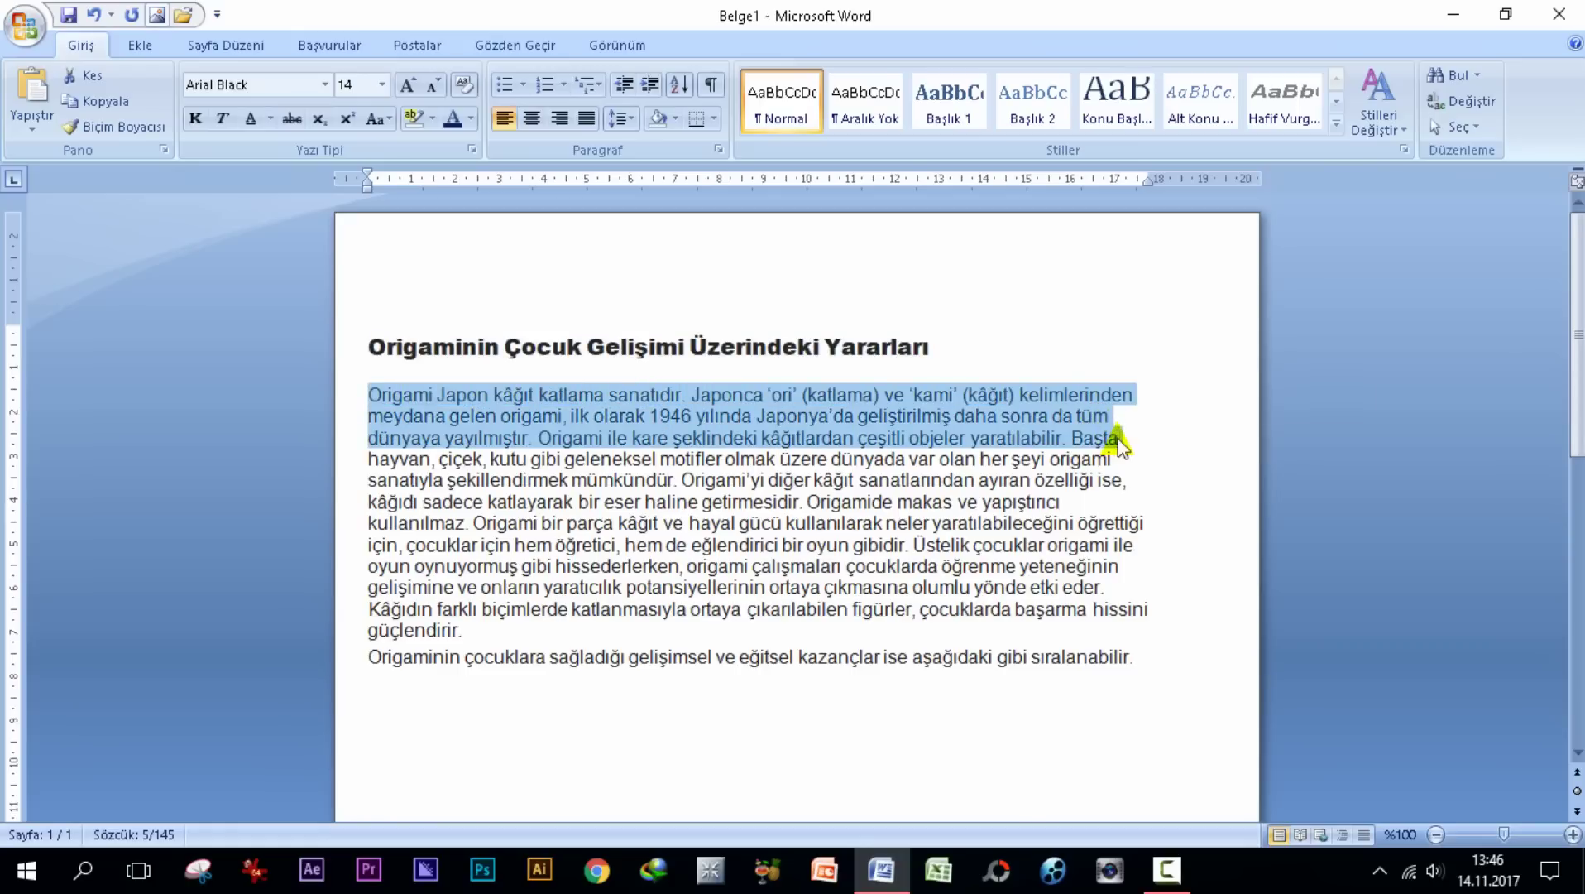
left_click(195, 119)
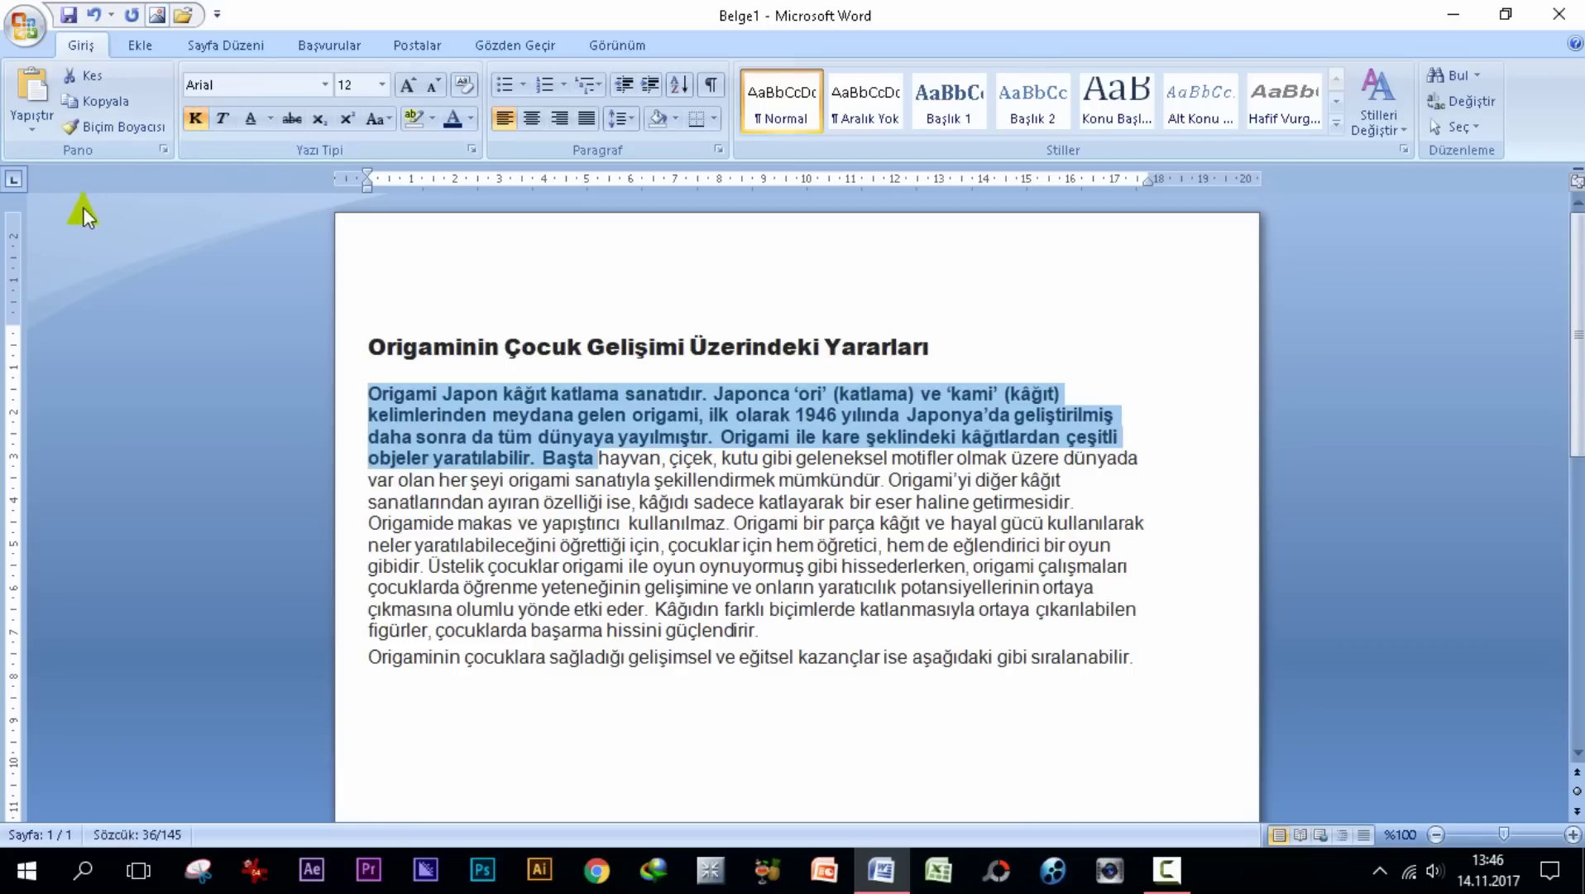
left_click(221, 118)
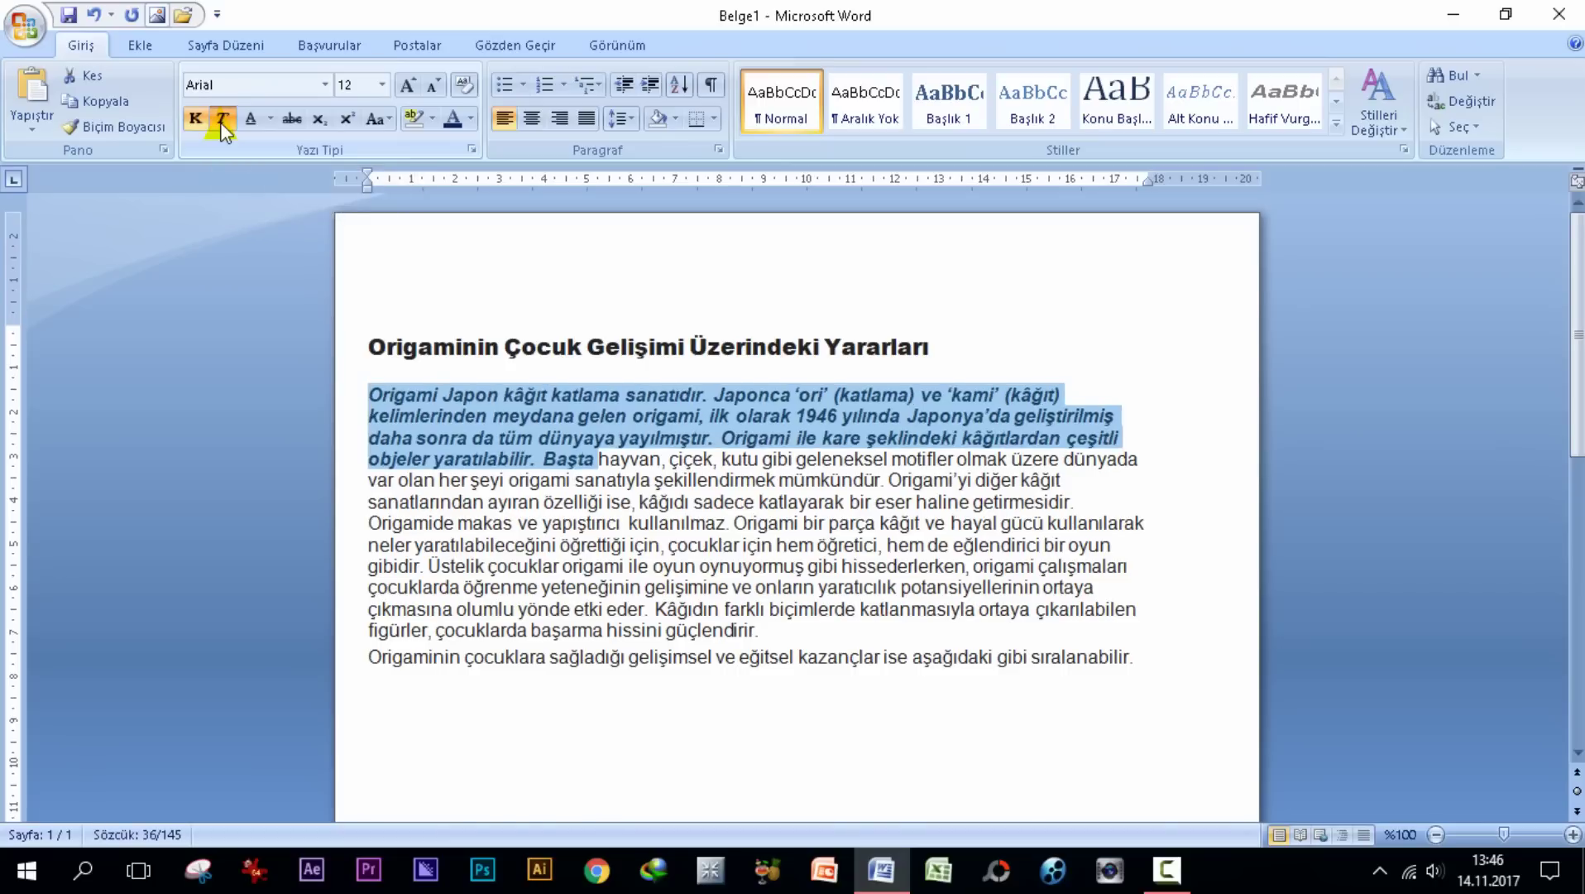
left_click(878, 655)
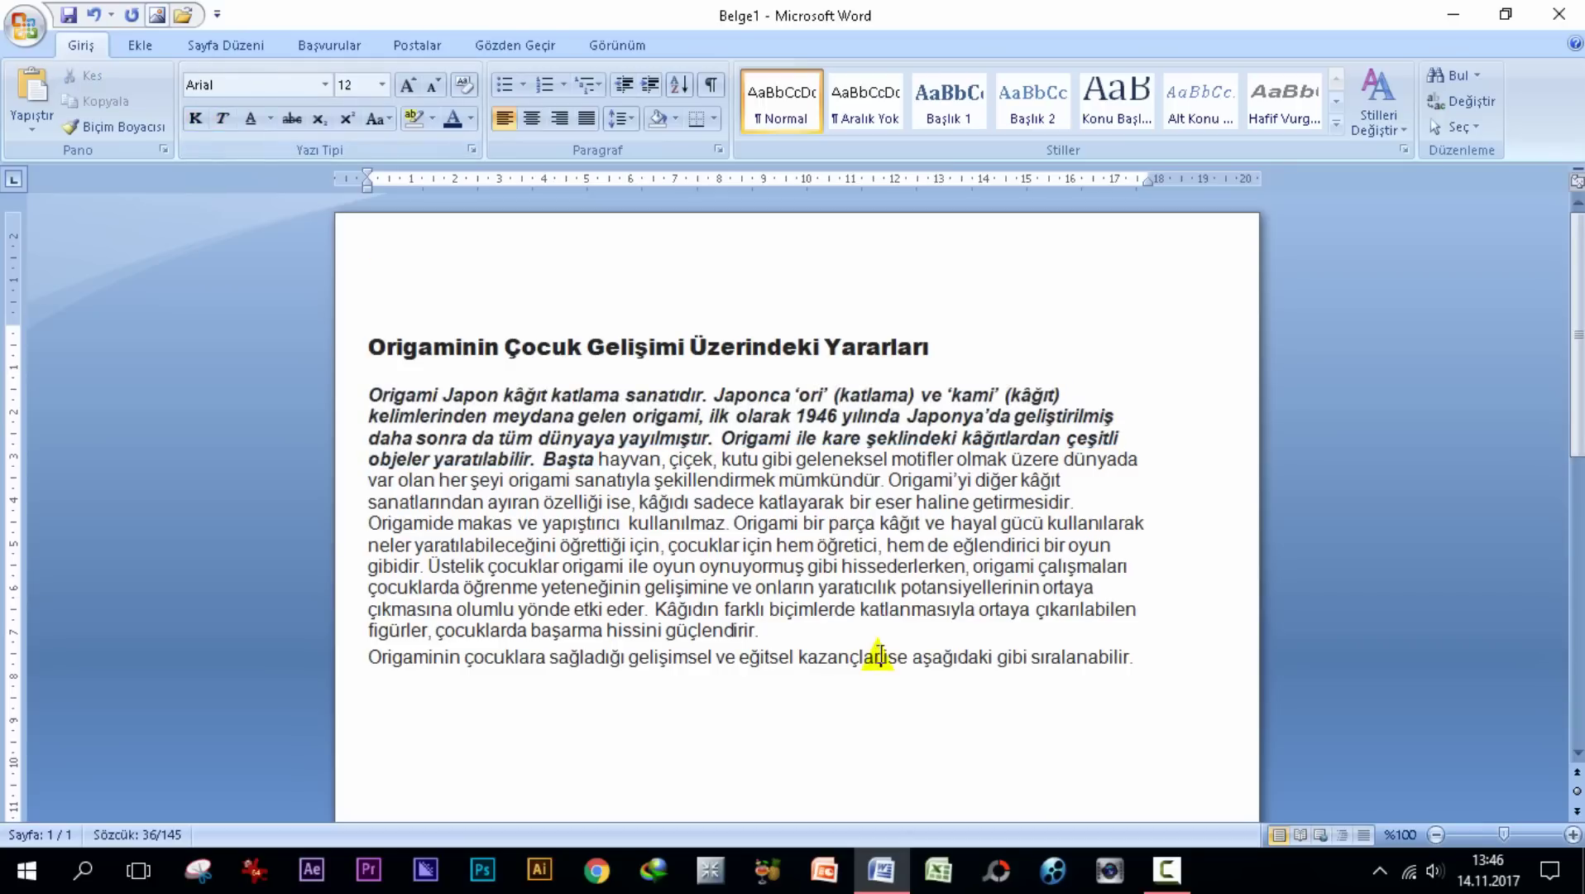
left_click_drag(364, 657, 1148, 666)
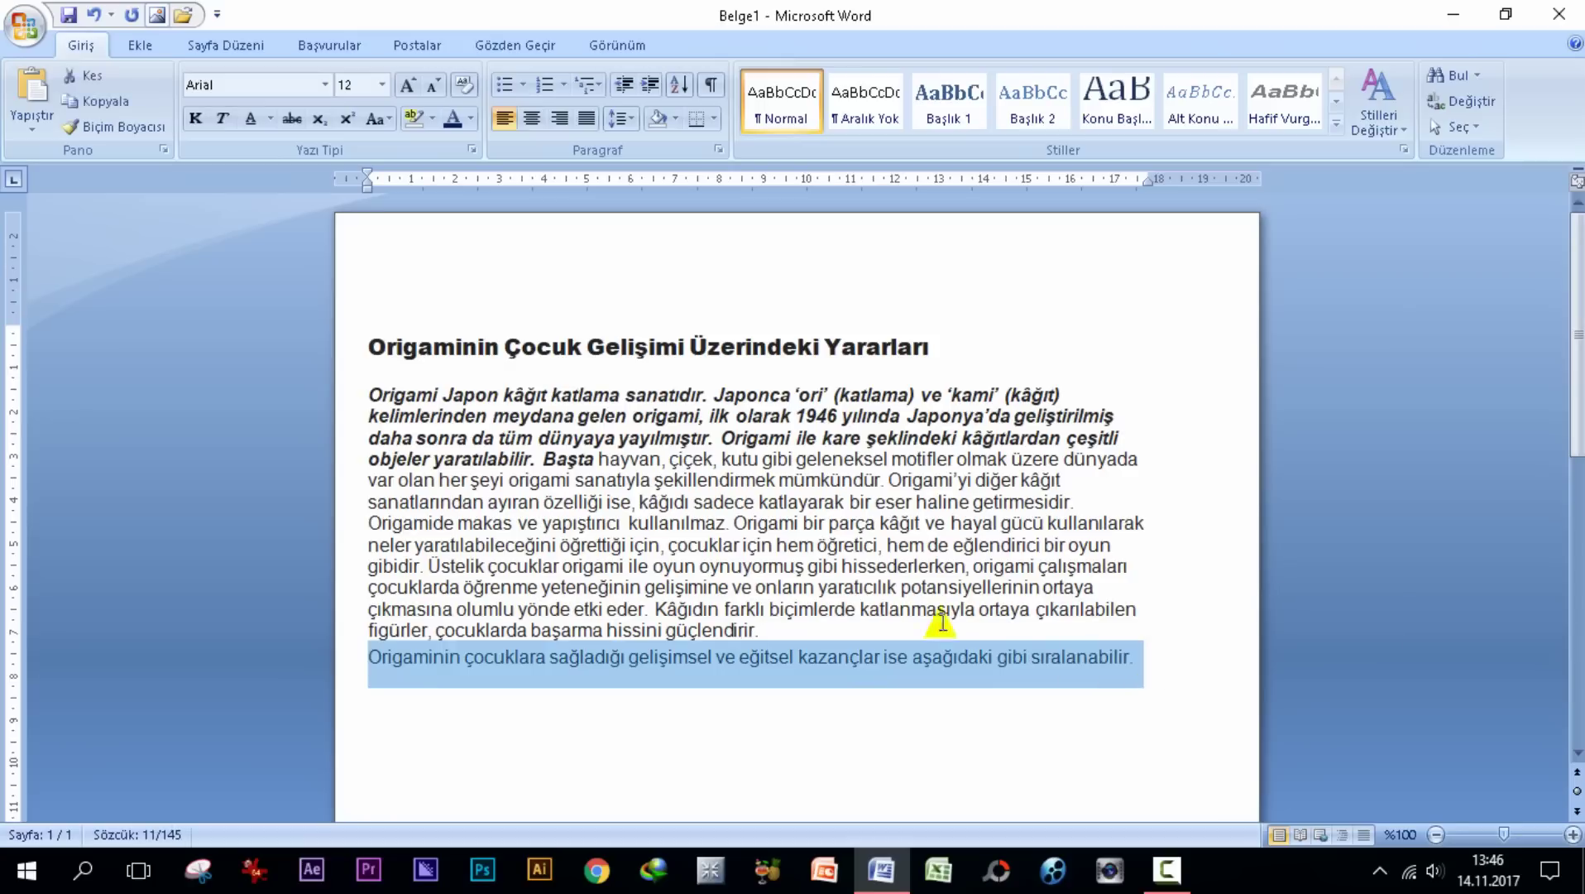
Underline the closing sentence and strike through the line 'neler yaratılabileceğini … bir oyun'
left_click(251, 119)
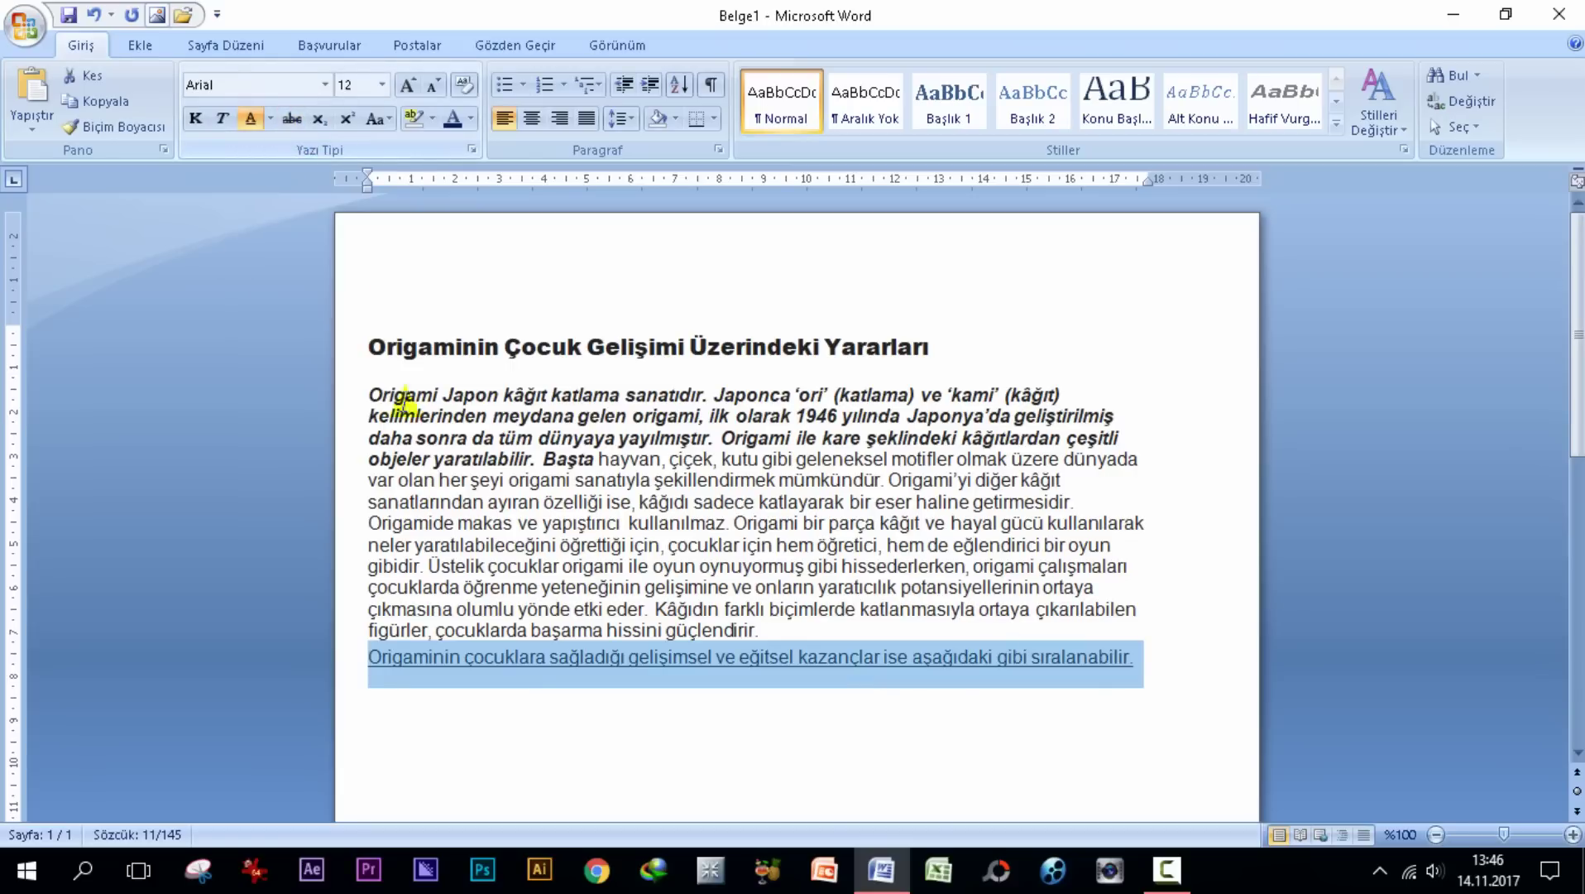
mouse_move(364, 545)
left_mouse_down()
mouse_move(523, 560)
mouse_move(1113, 546)
left_mouse_up()
left_click(291, 118)
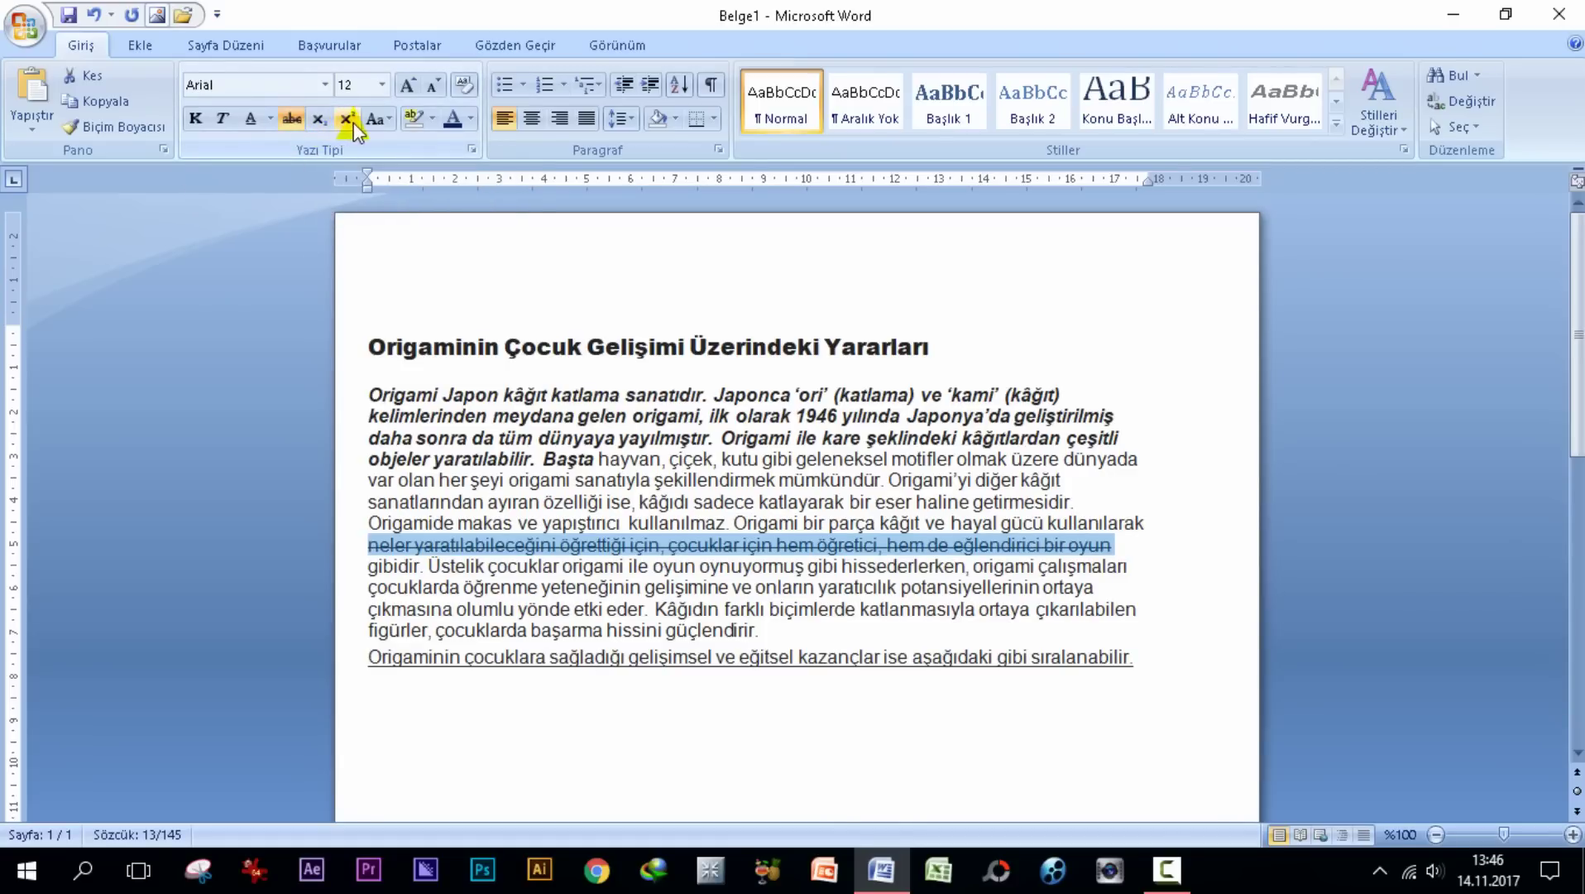
left_click(944, 347)
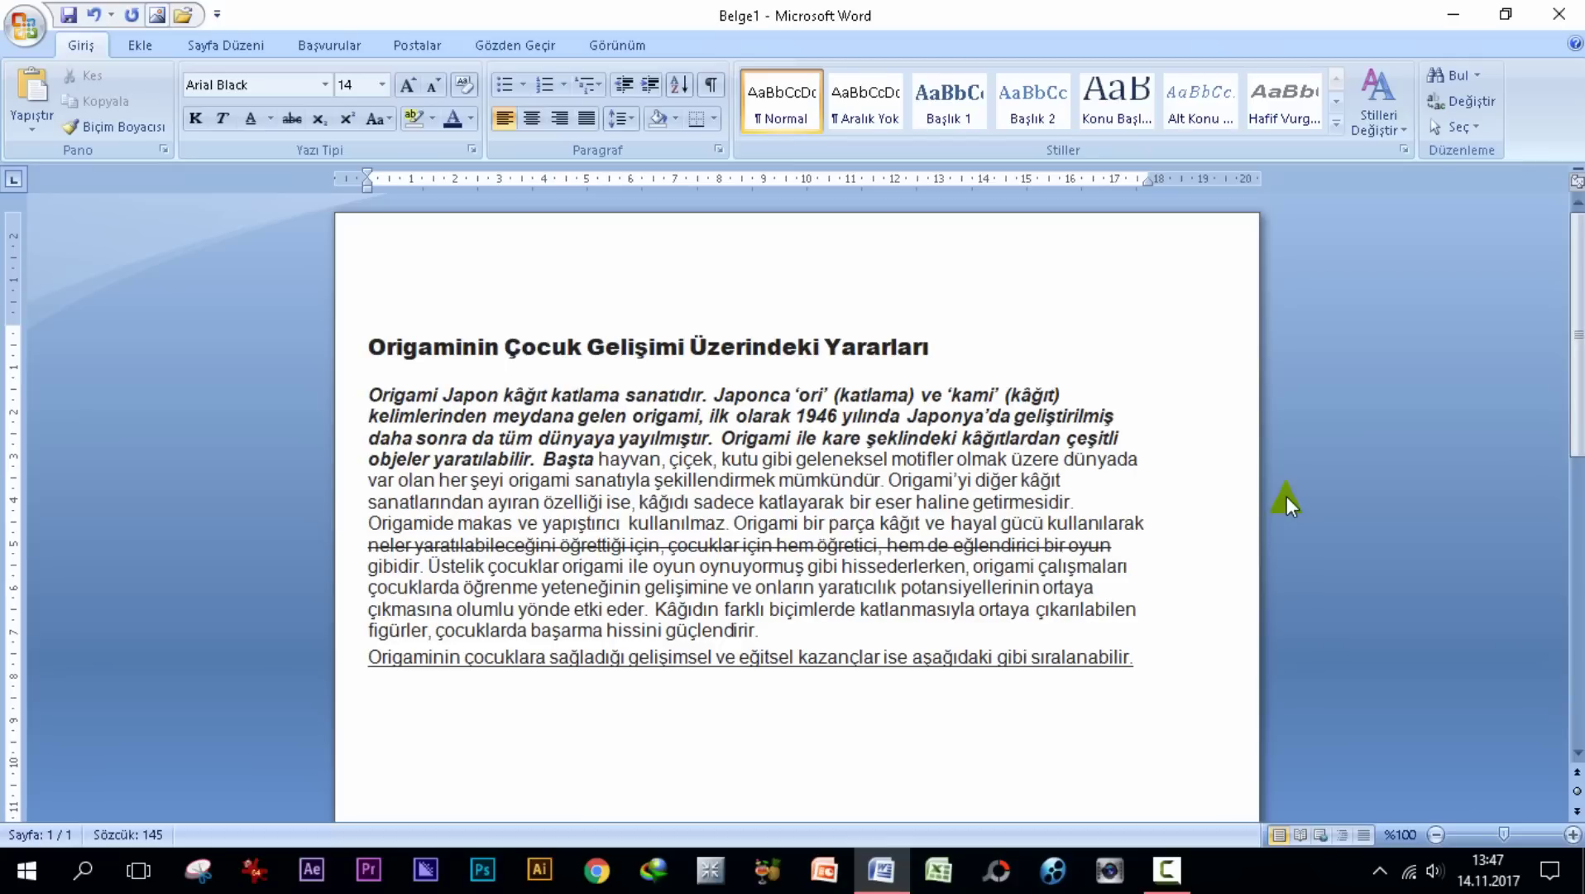
type("123")
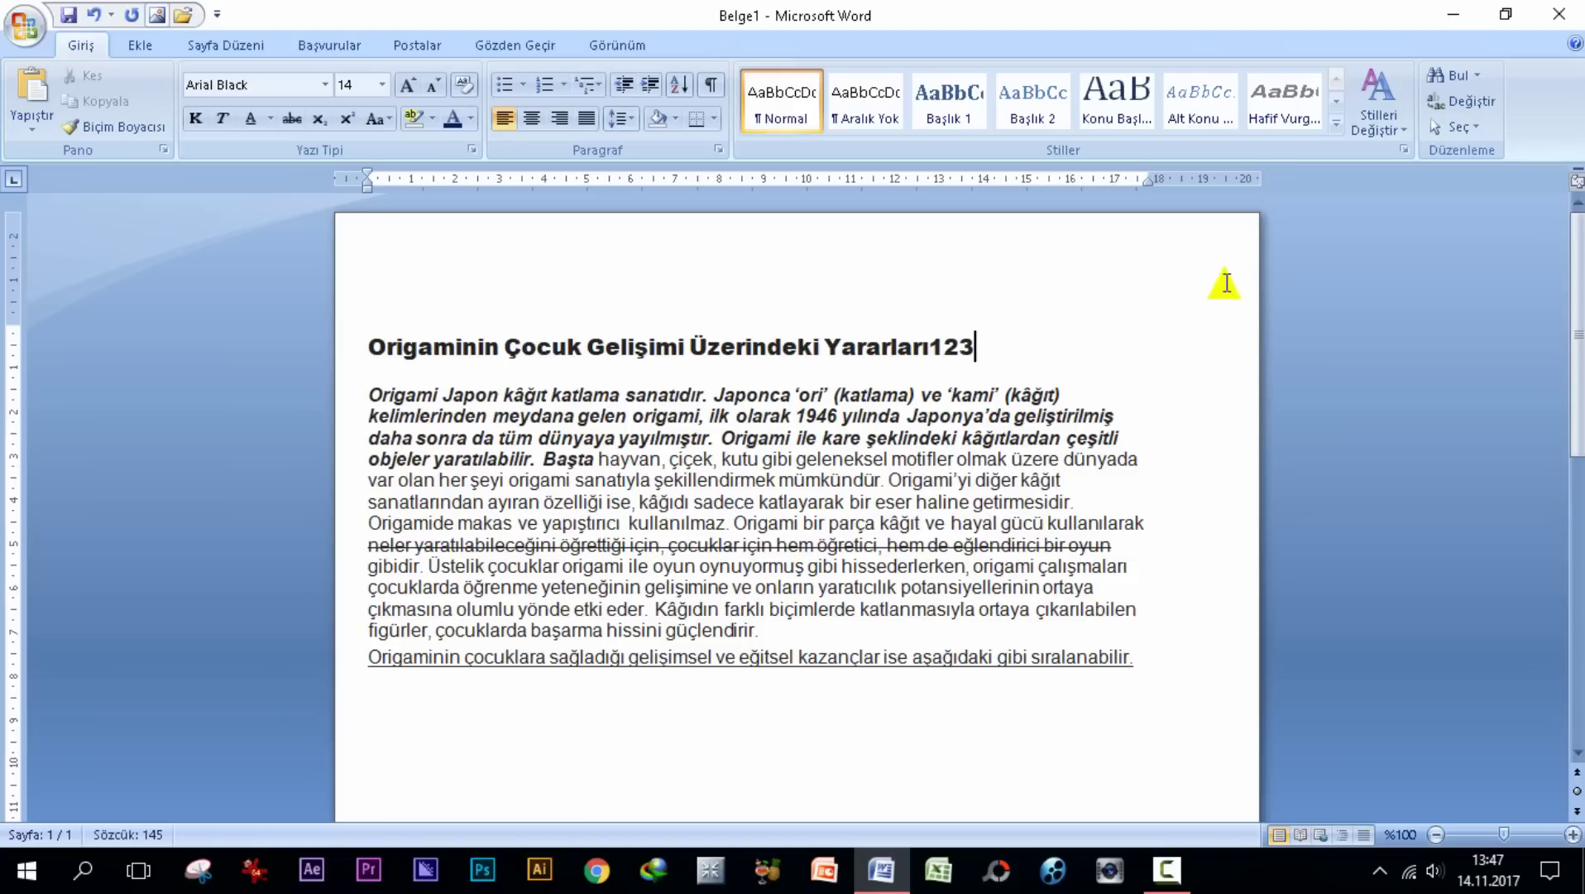
left_click_drag(974, 346, 927, 348)
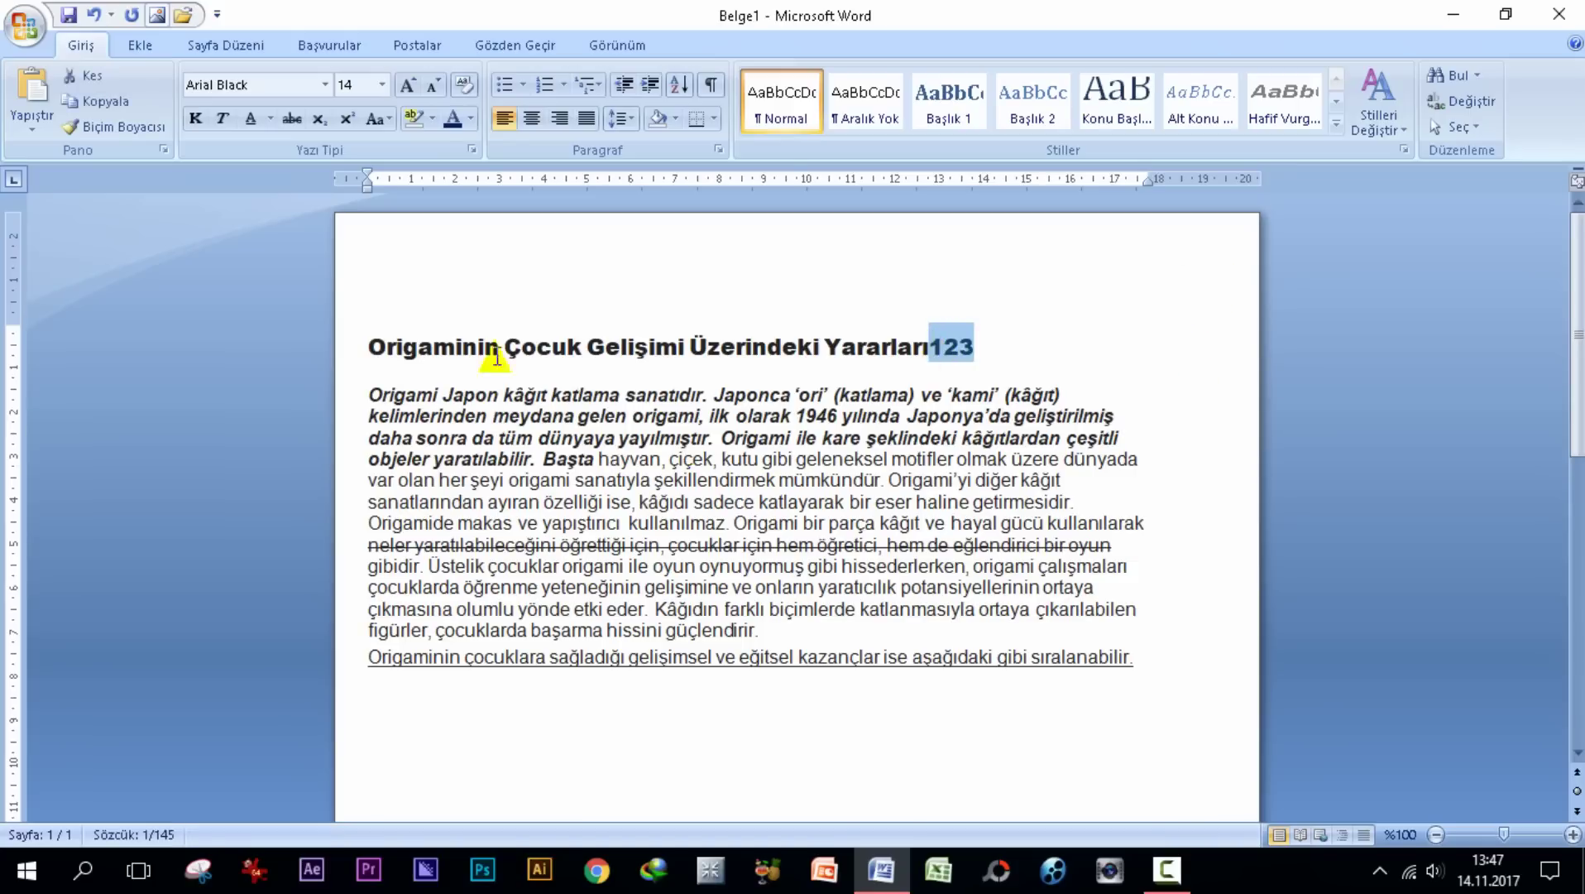
left_click(321, 122)
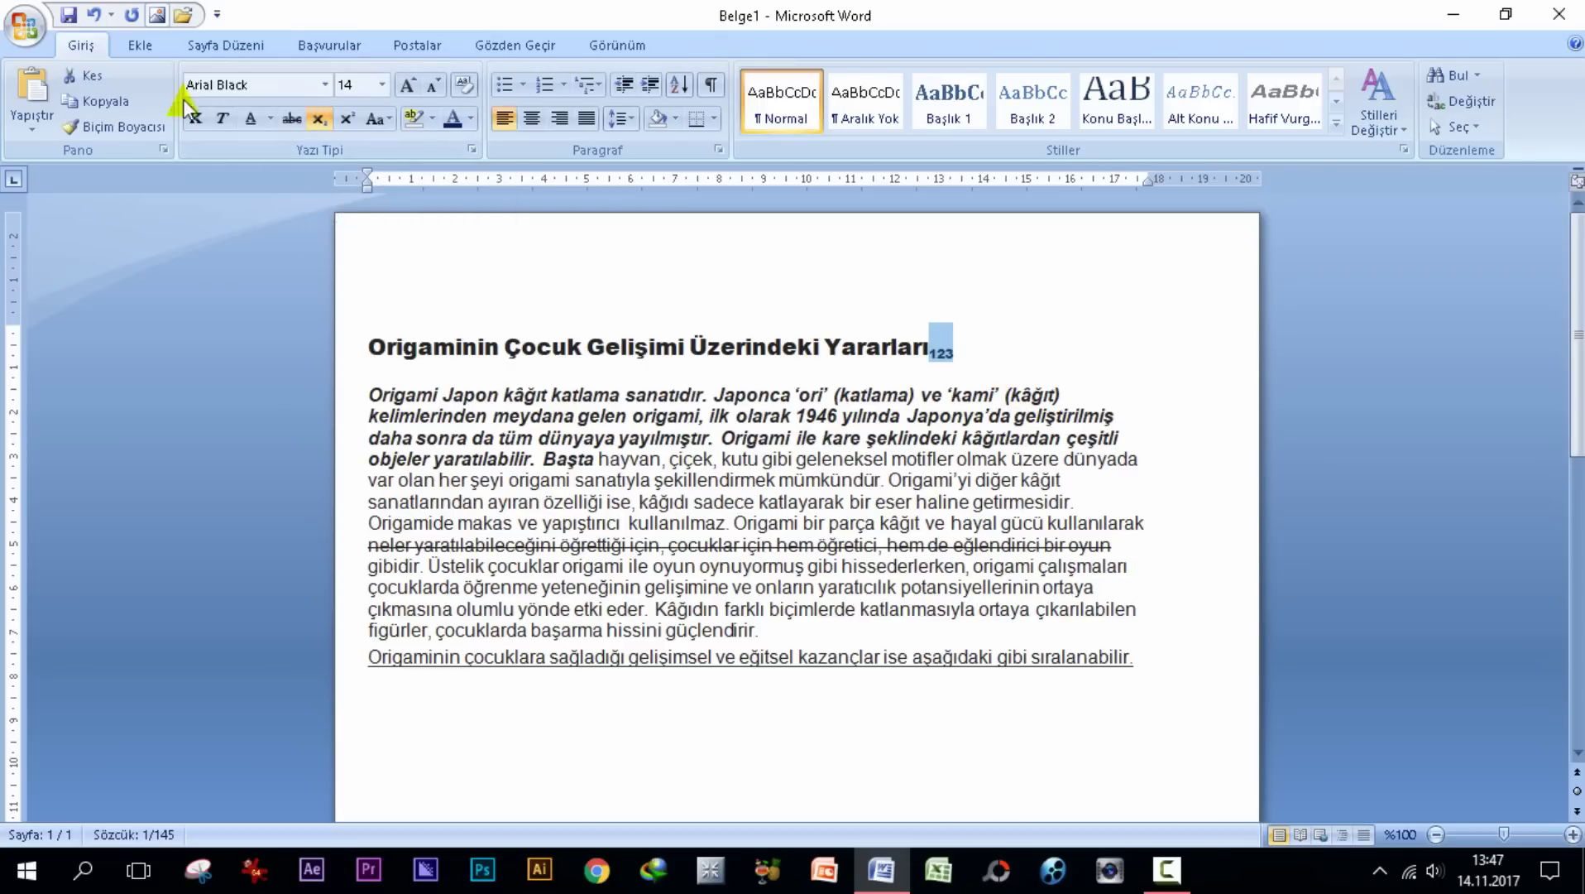
left_click(94, 15)
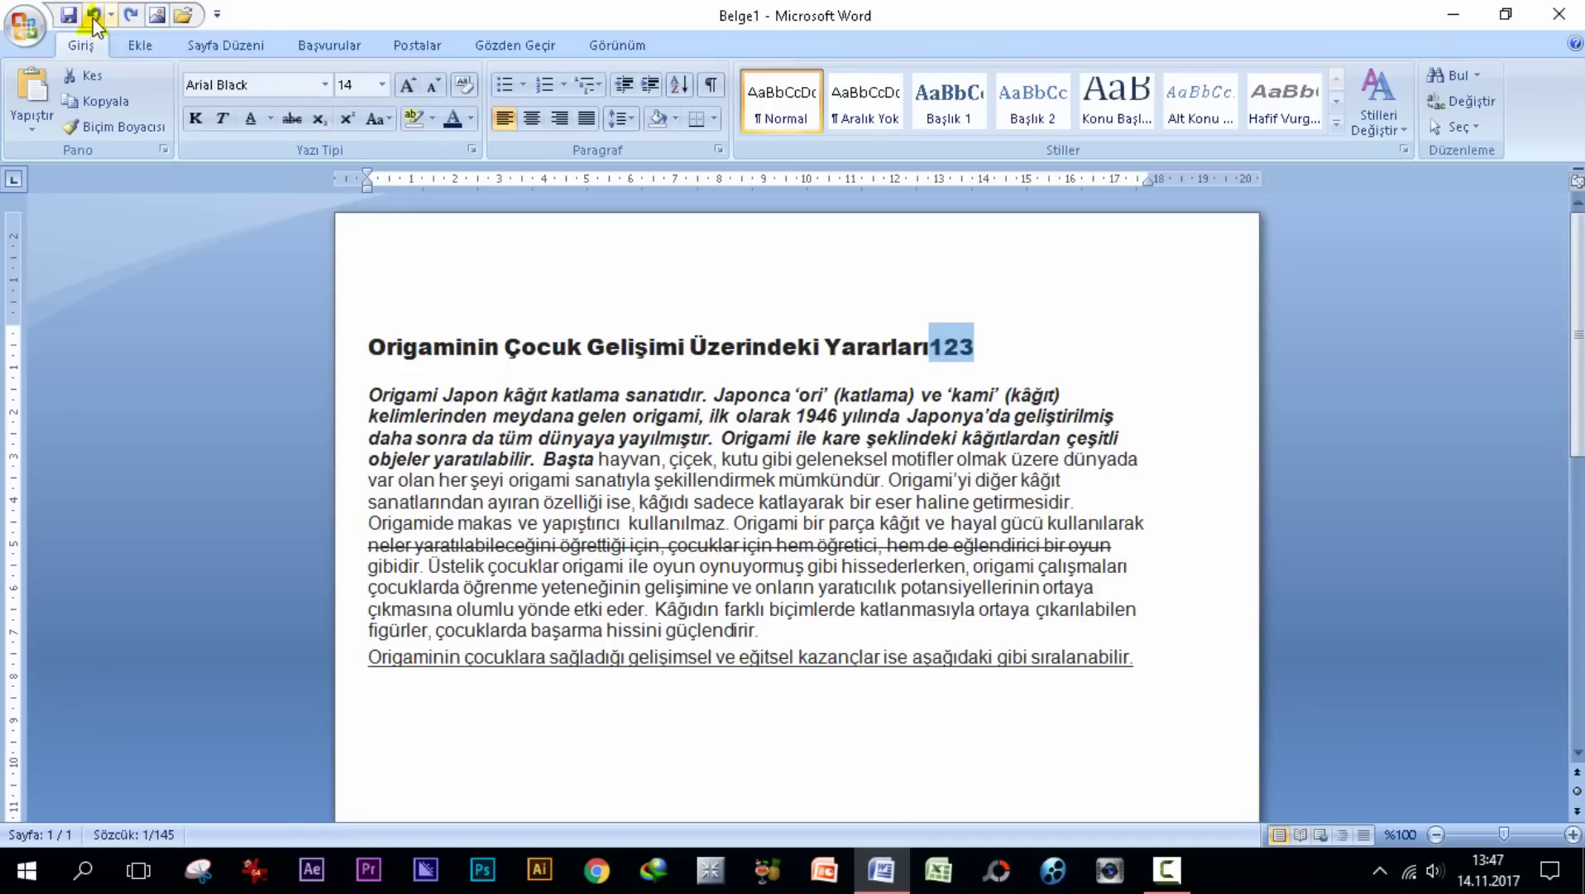
left_click(348, 119)
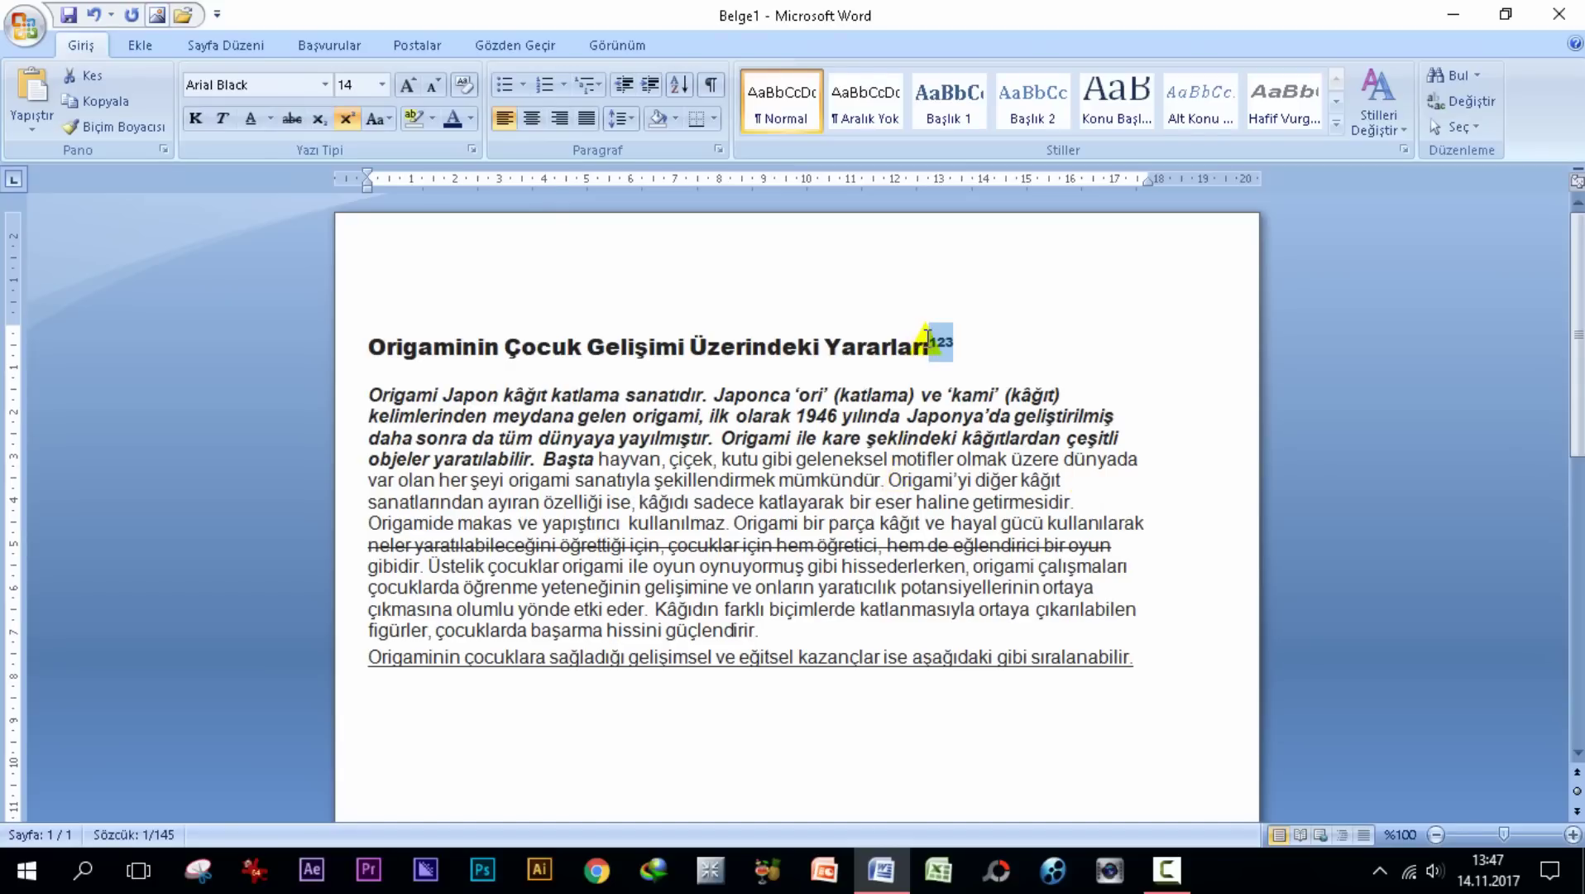
left_click(95, 15)
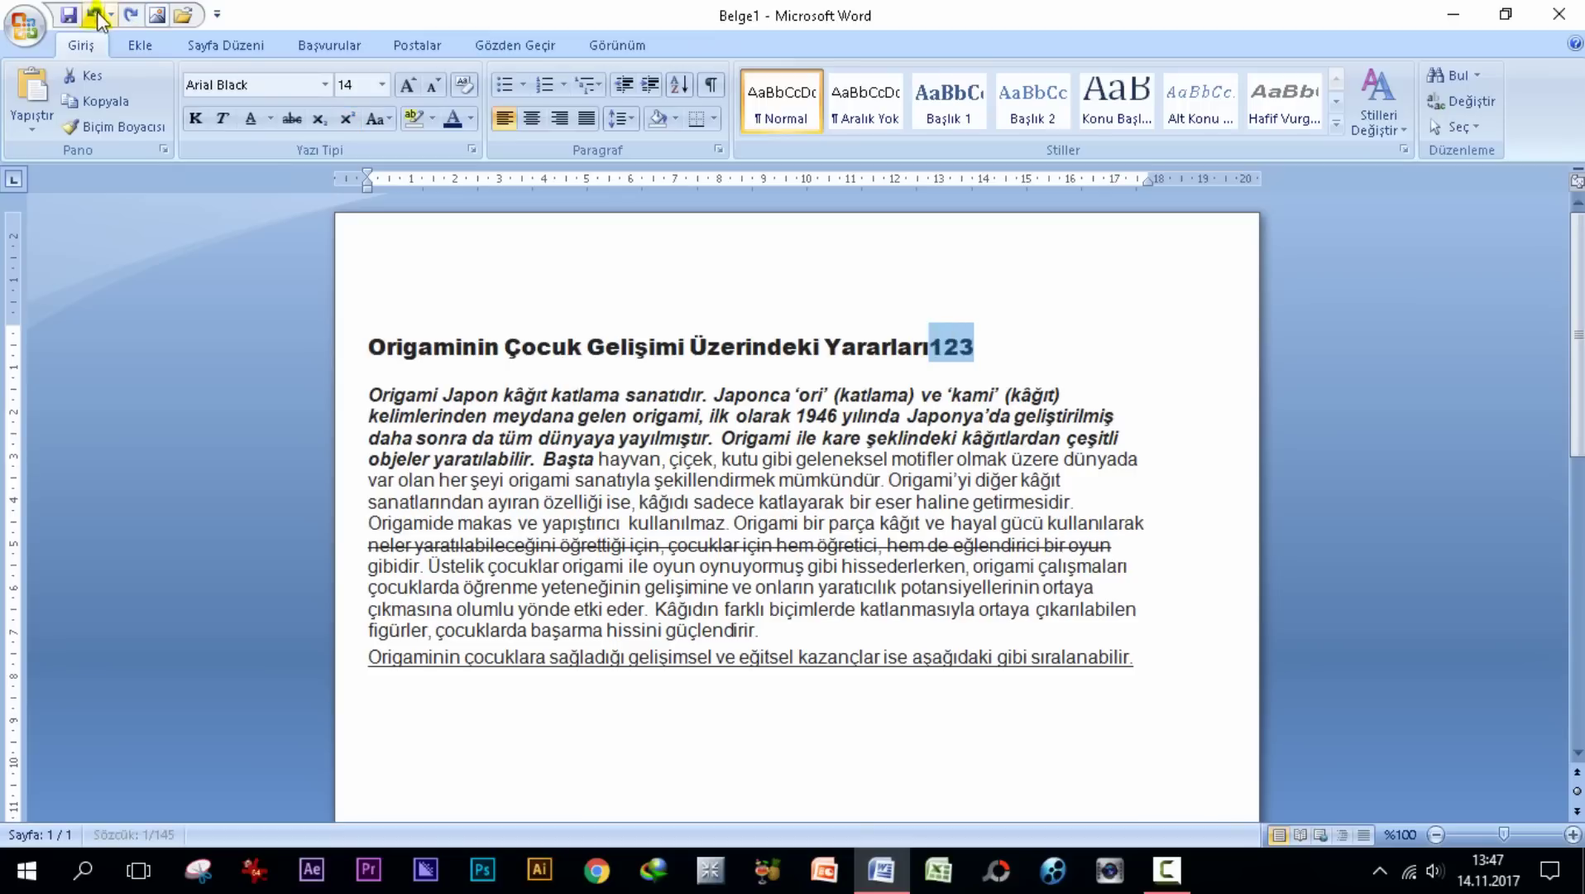
left_click(94, 15)
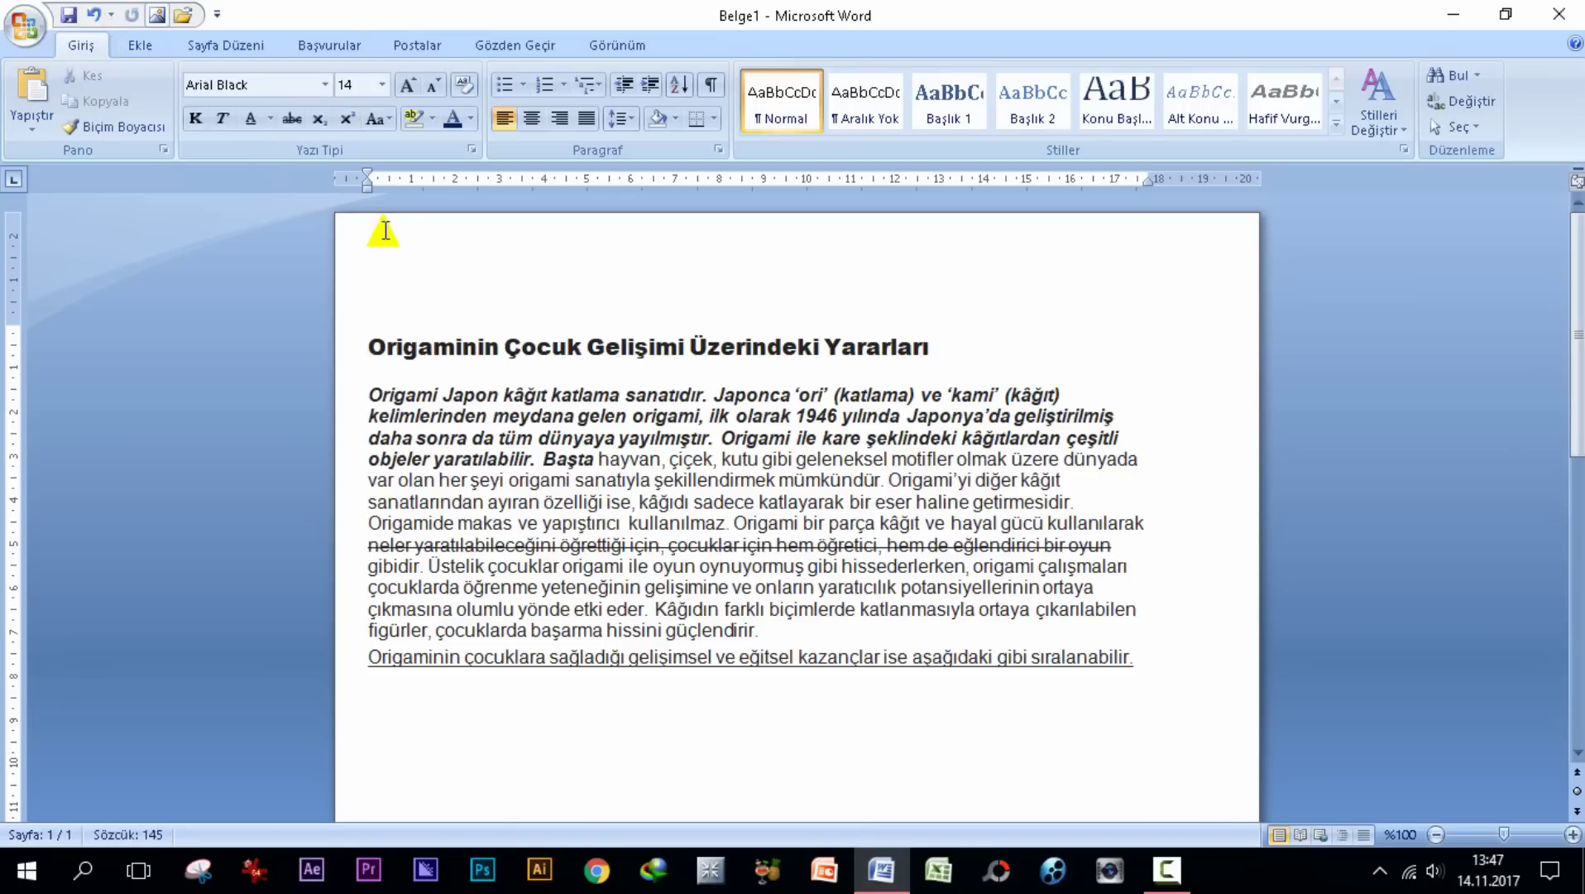
Convert the closing sentence to UPPERCASE with Change Case, then undo it
left_click(388, 122)
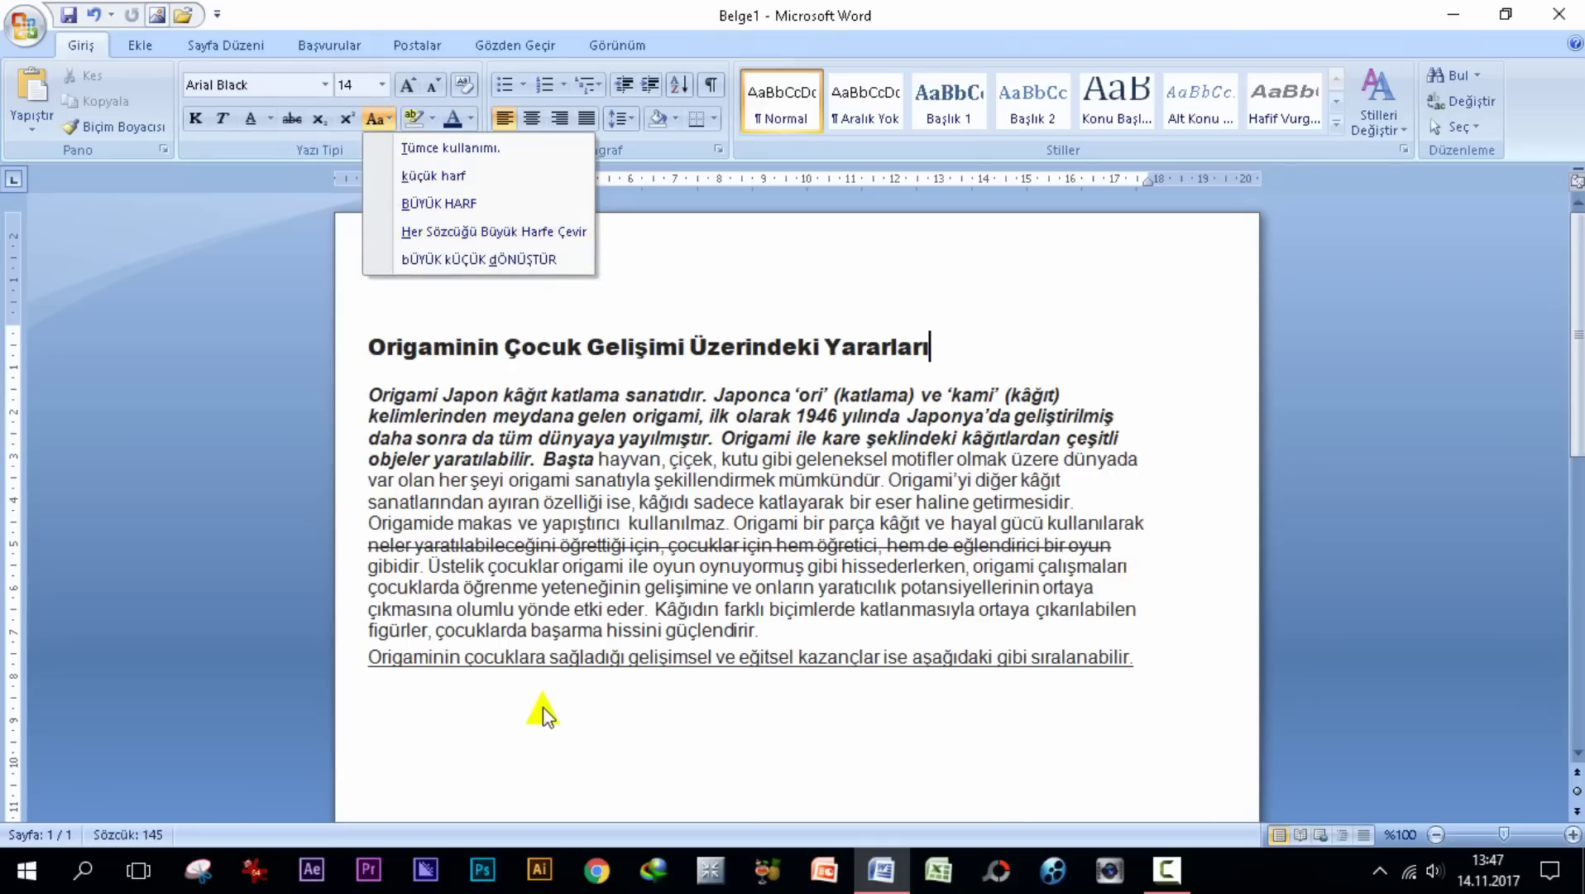
left_click(377, 659)
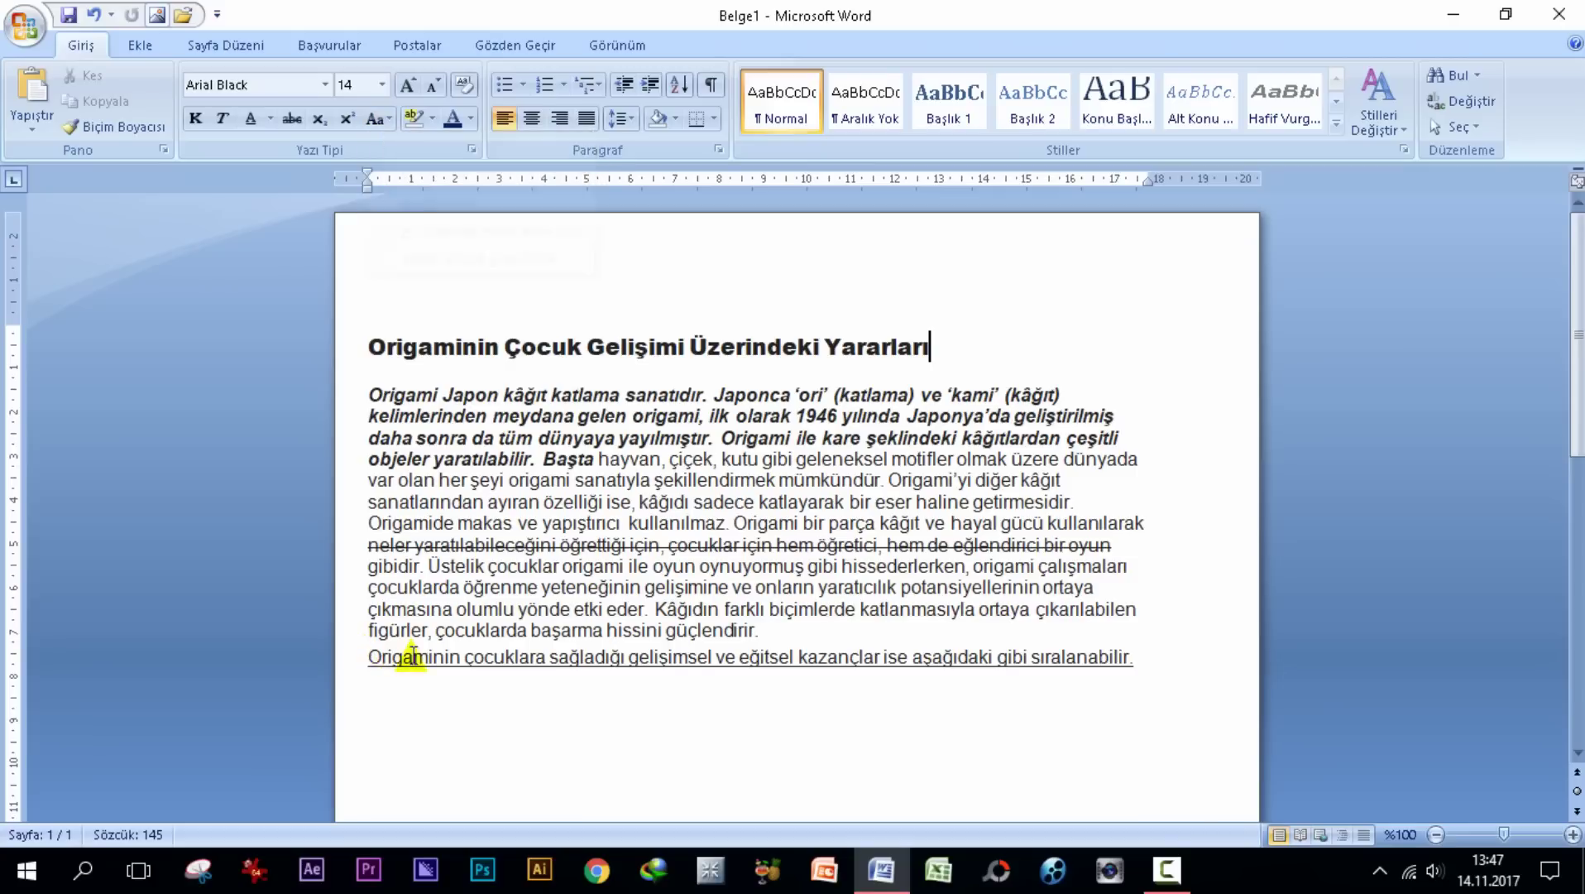
left_click(399, 704)
left_click_drag(370, 657, 1127, 693)
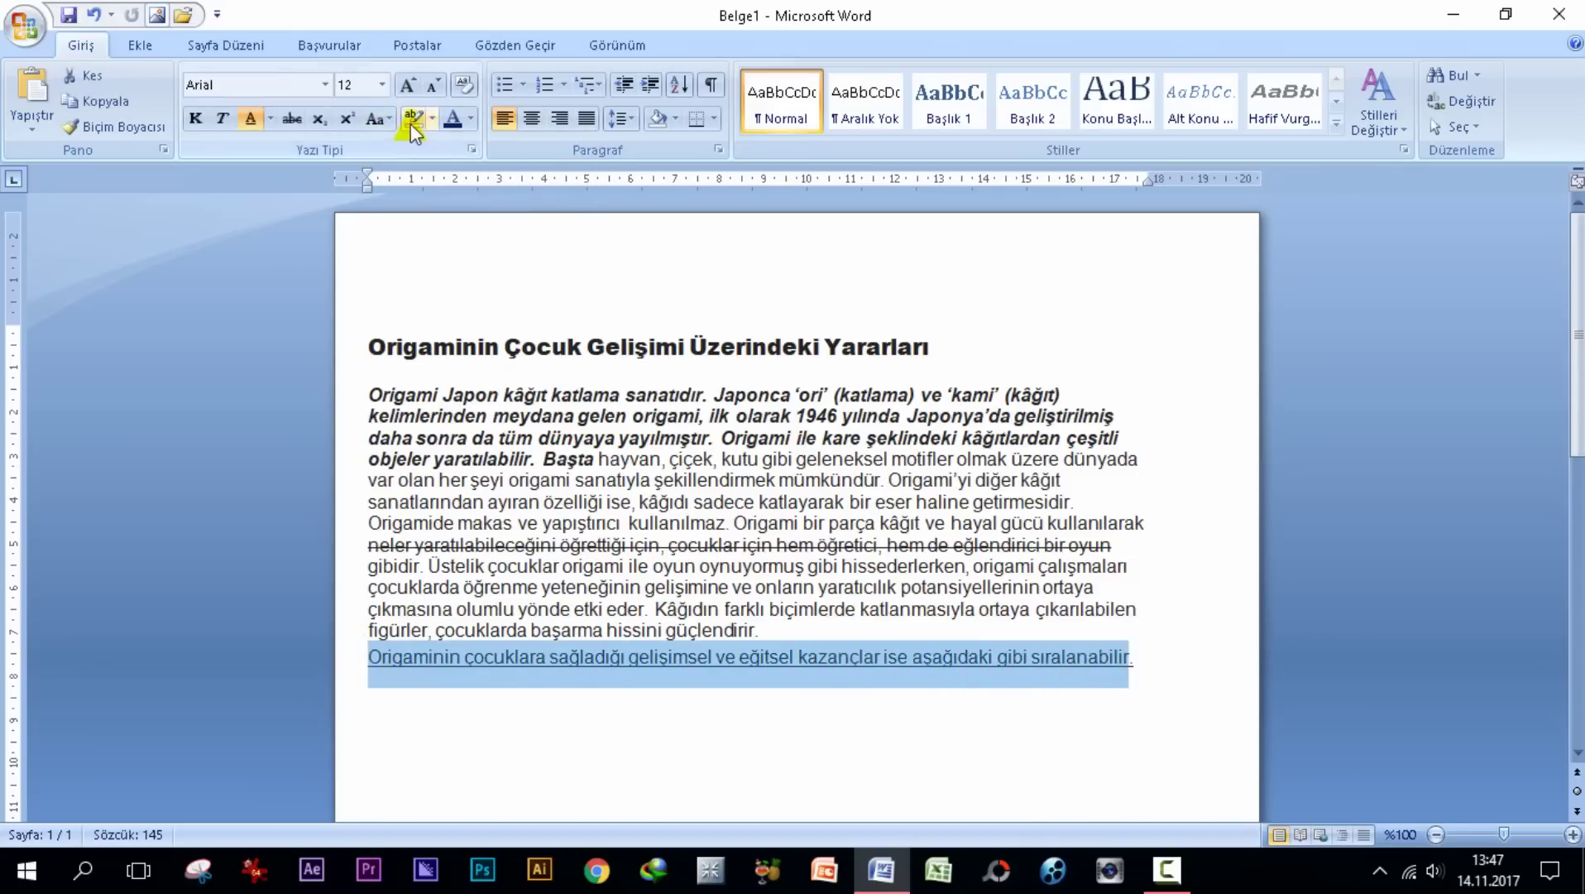
left_click(379, 119)
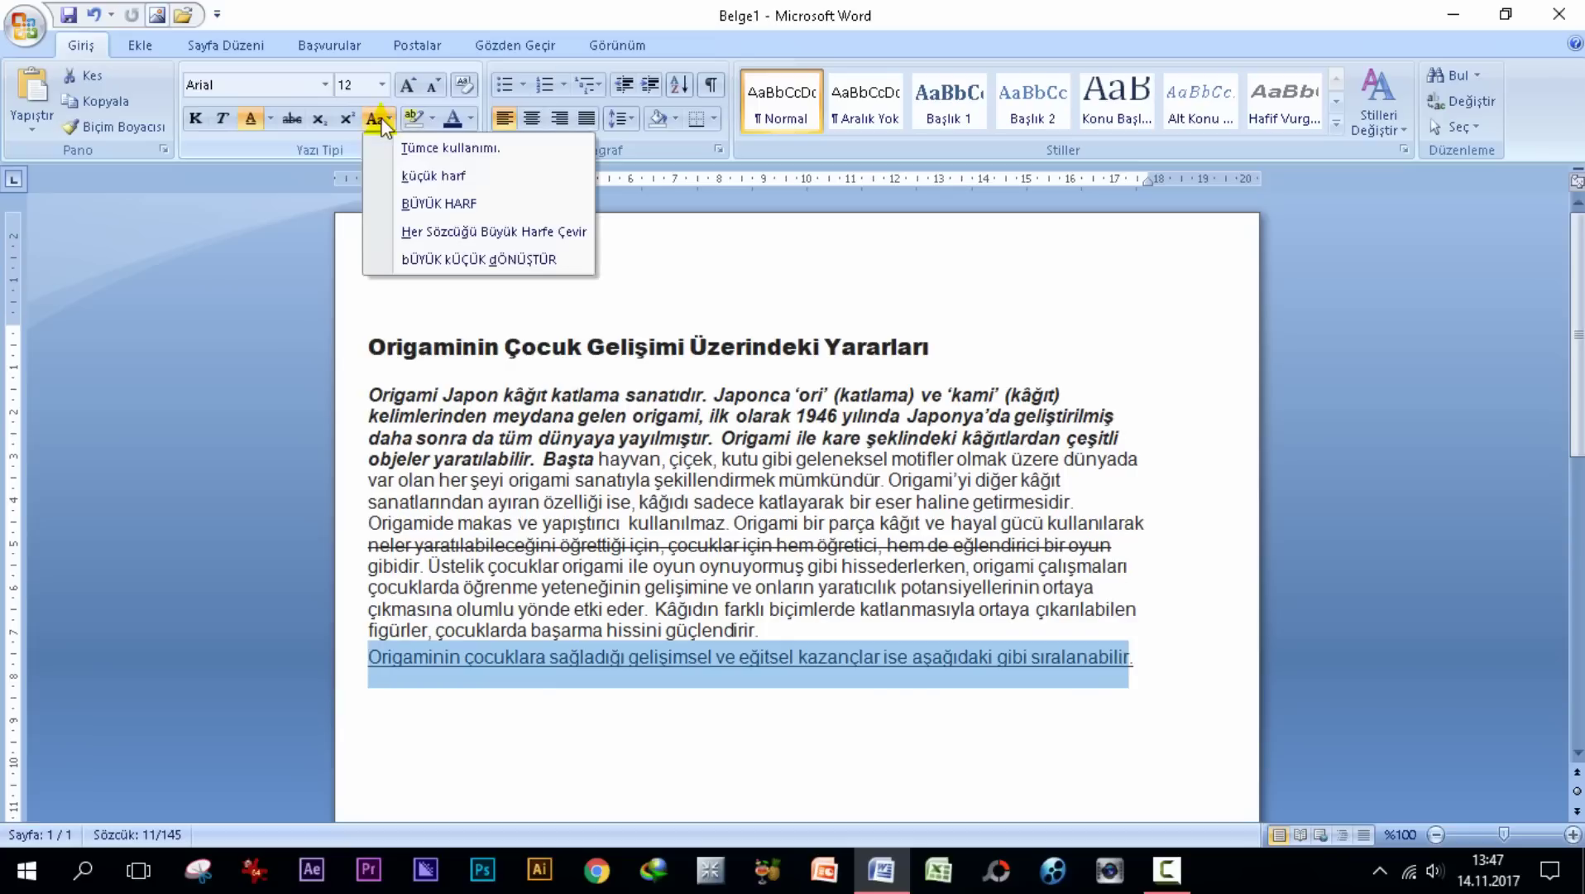
left_click(425, 204)
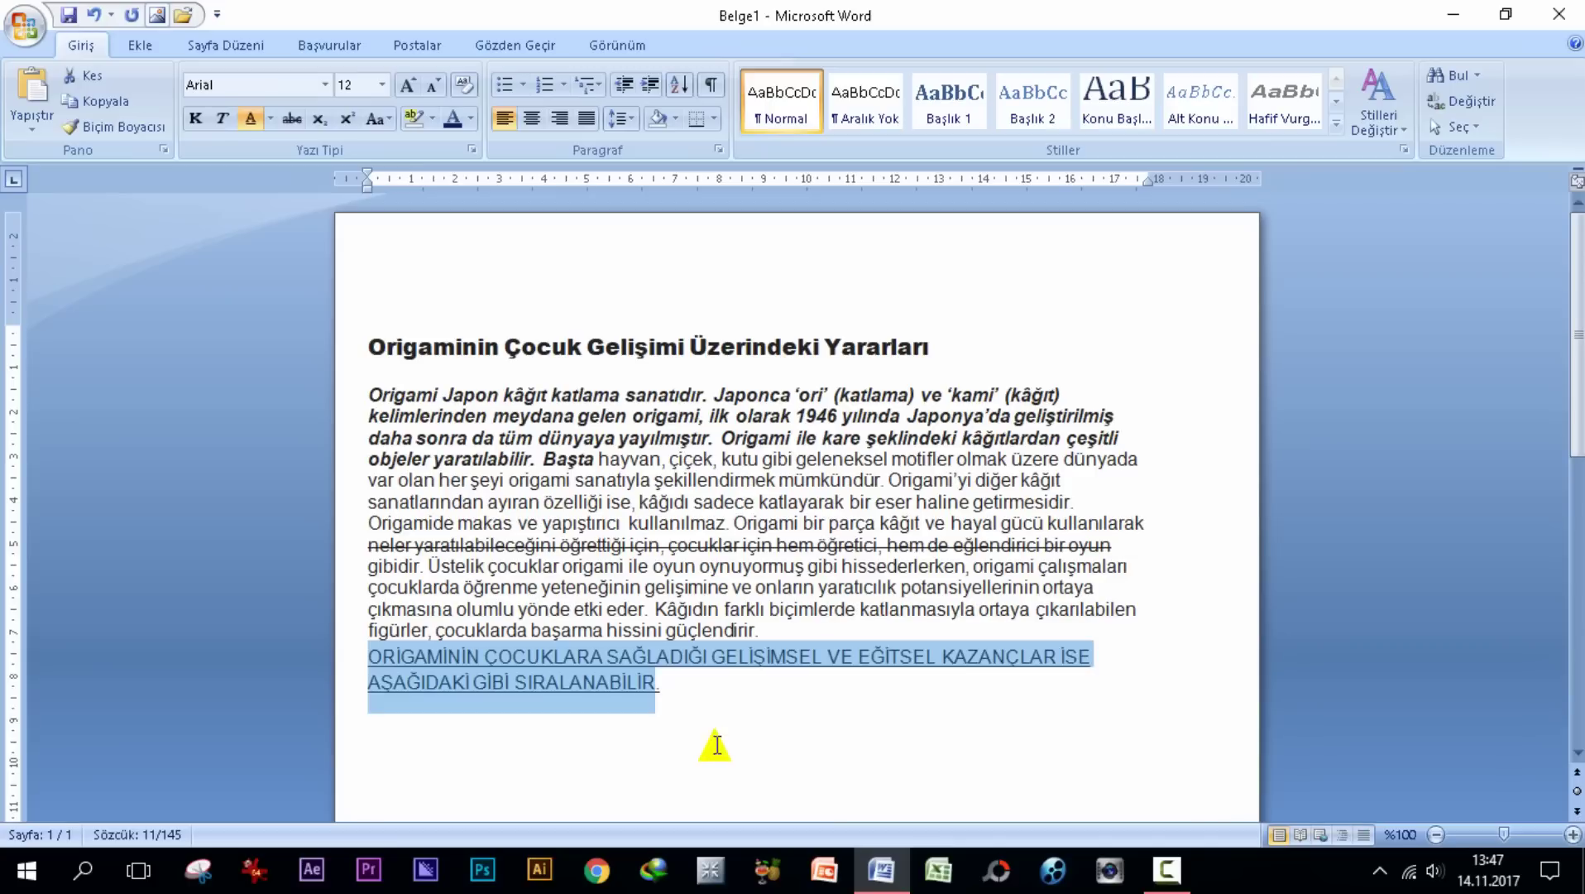
left_click(94, 14)
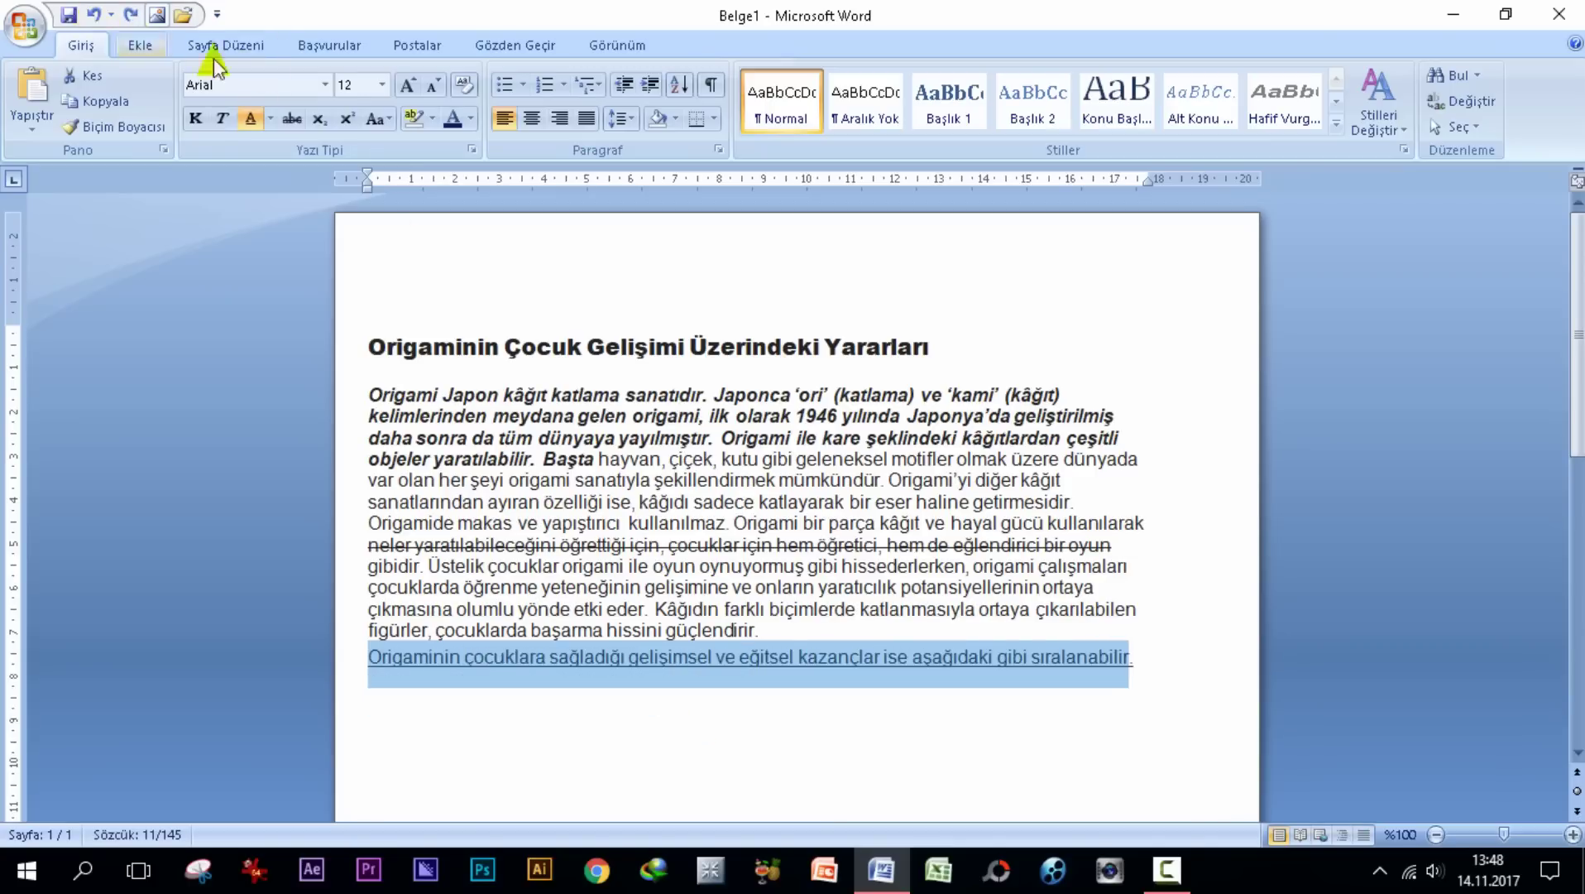
Apply tOGGLE cASE and Sentence case to the closing sentence, then undo back to the original
left_click(376, 118)
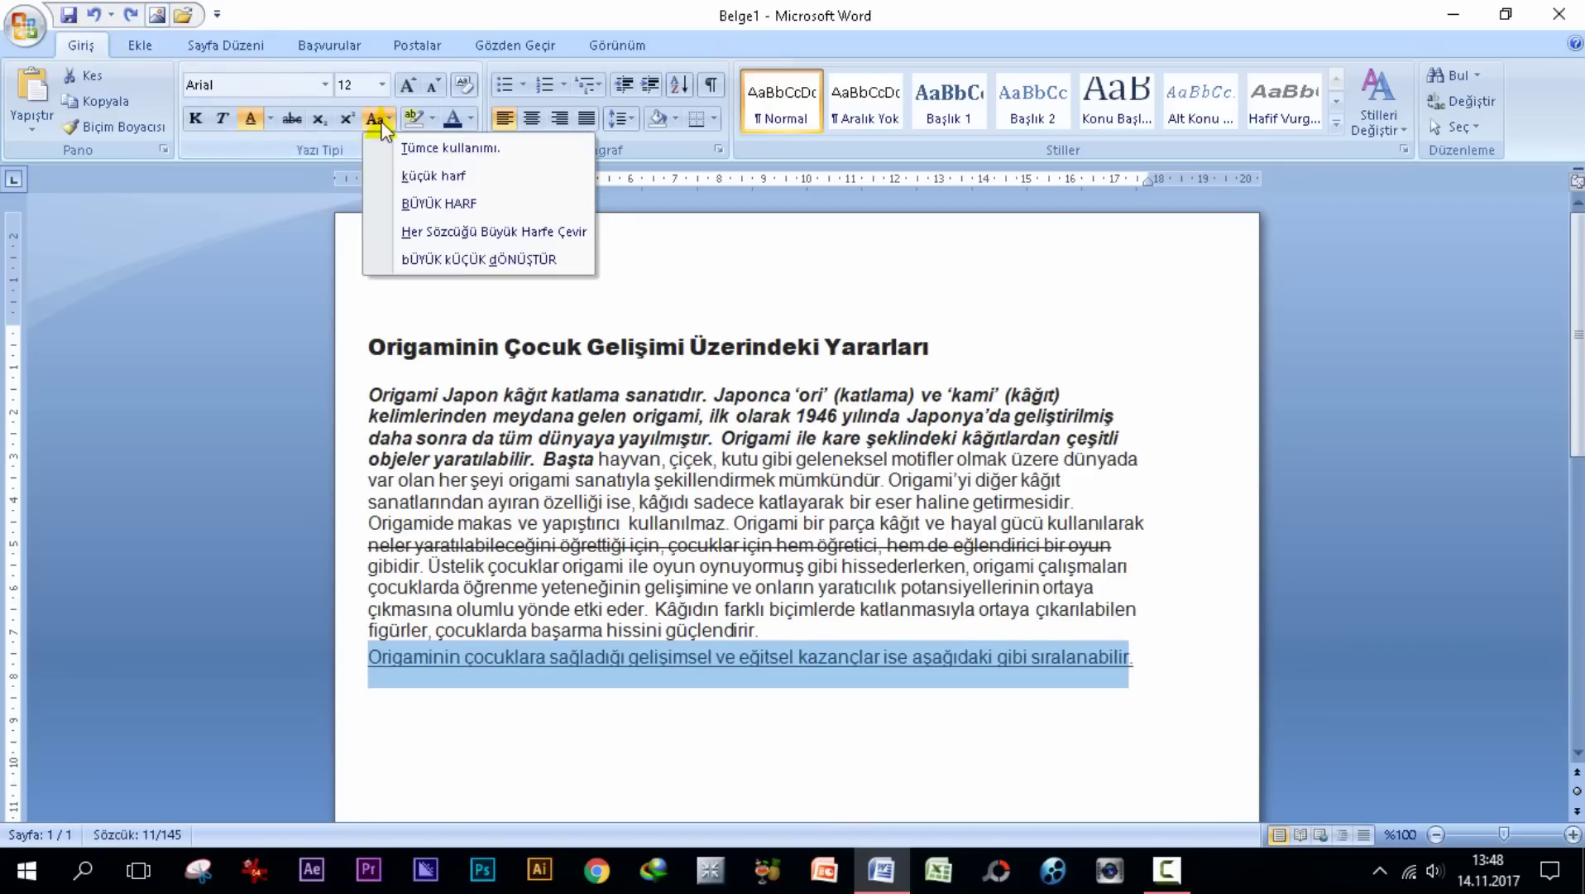
left_click(471, 259)
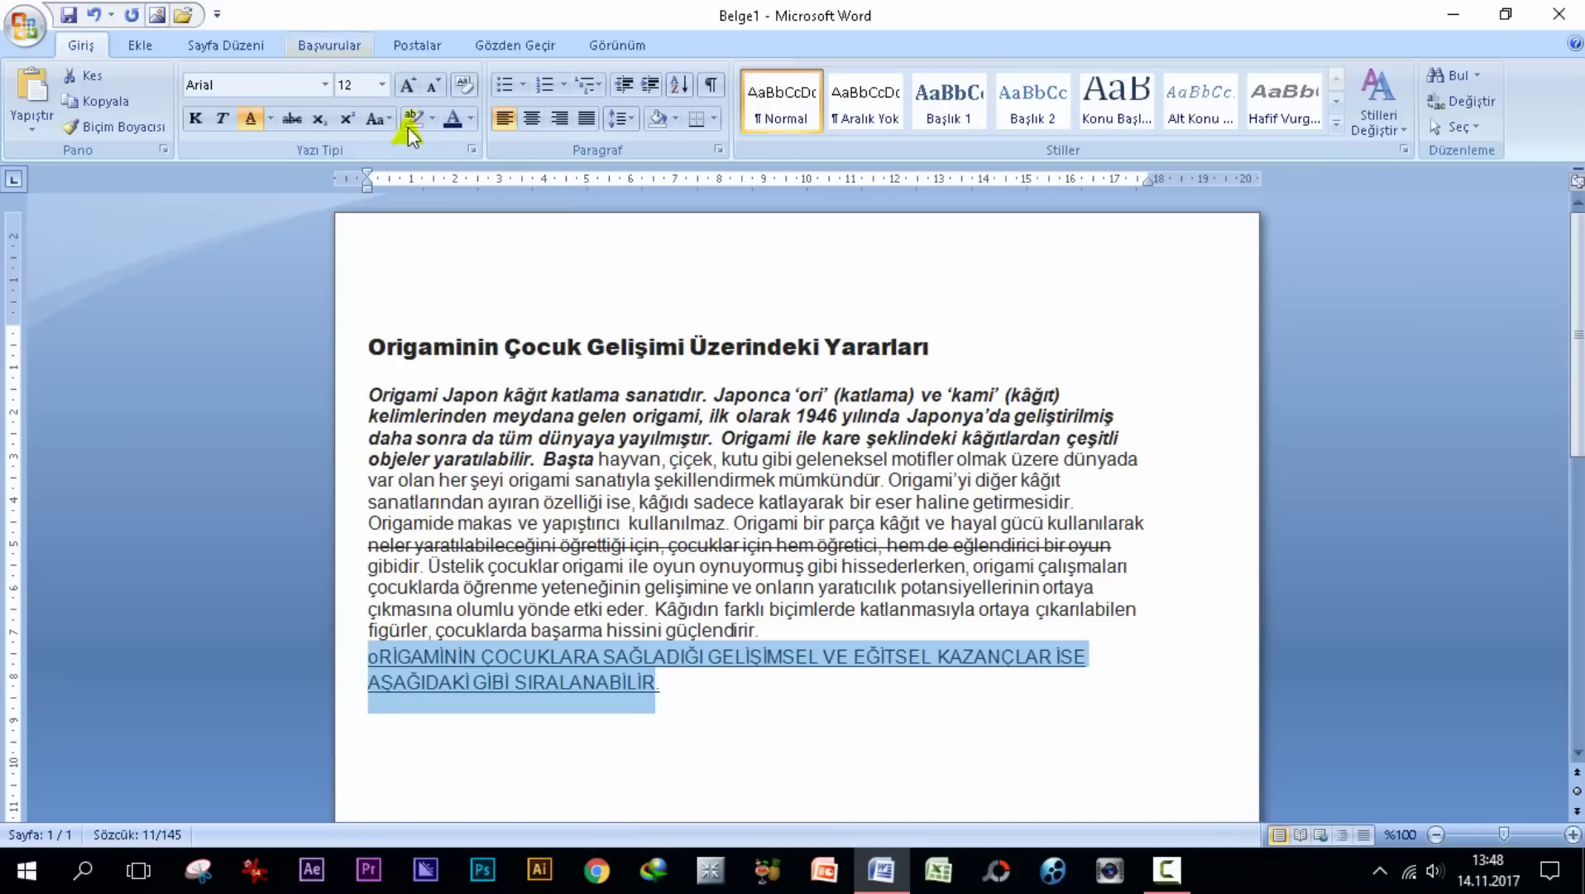
left_click(378, 119)
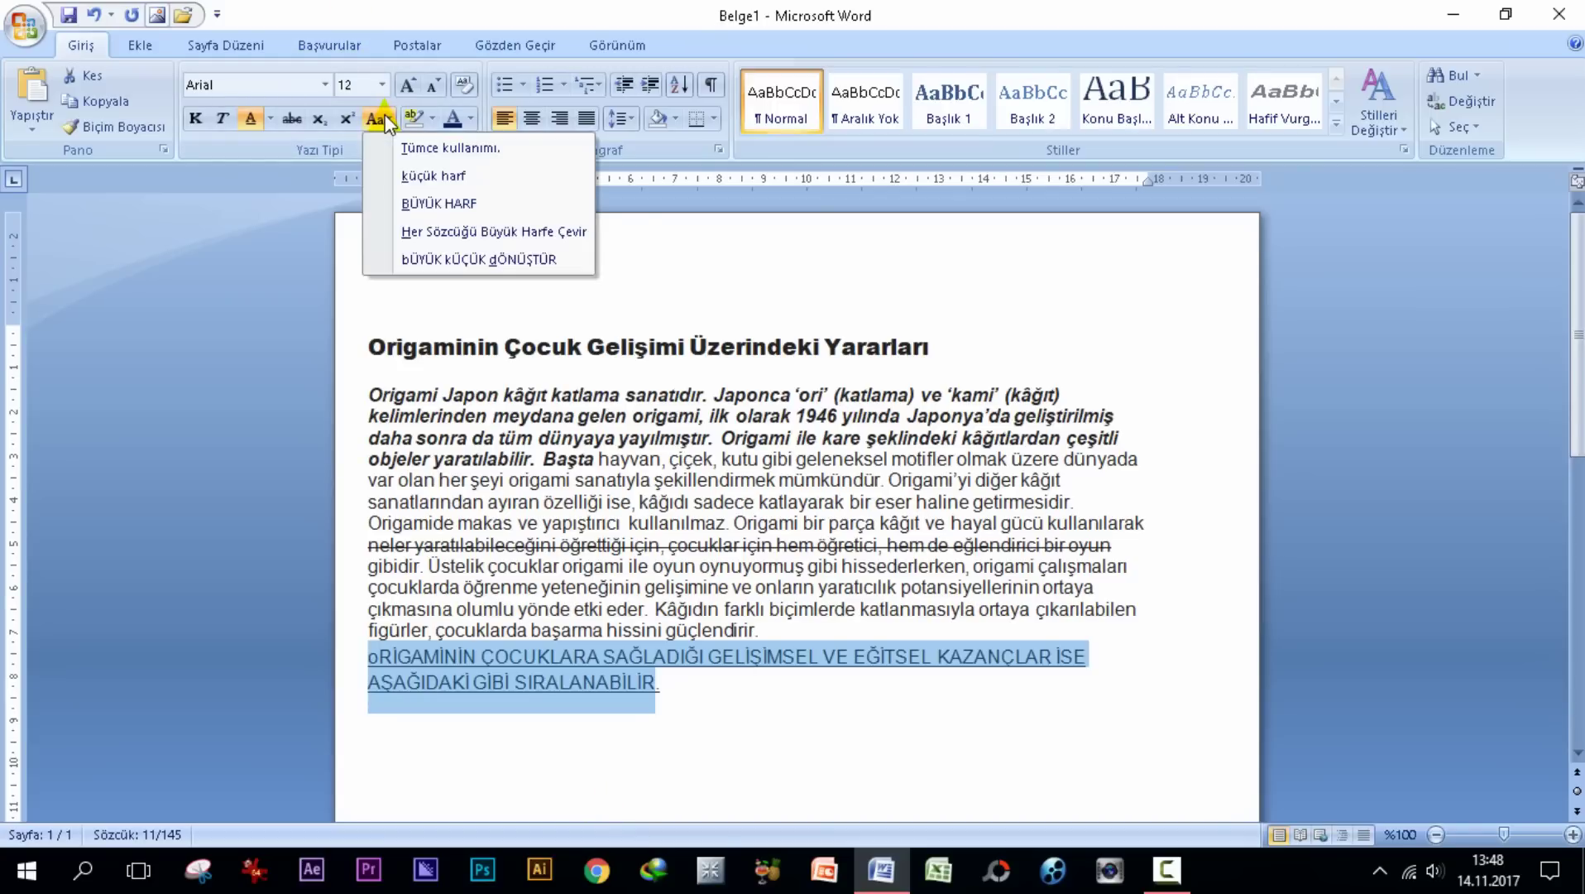
left_click(457, 149)
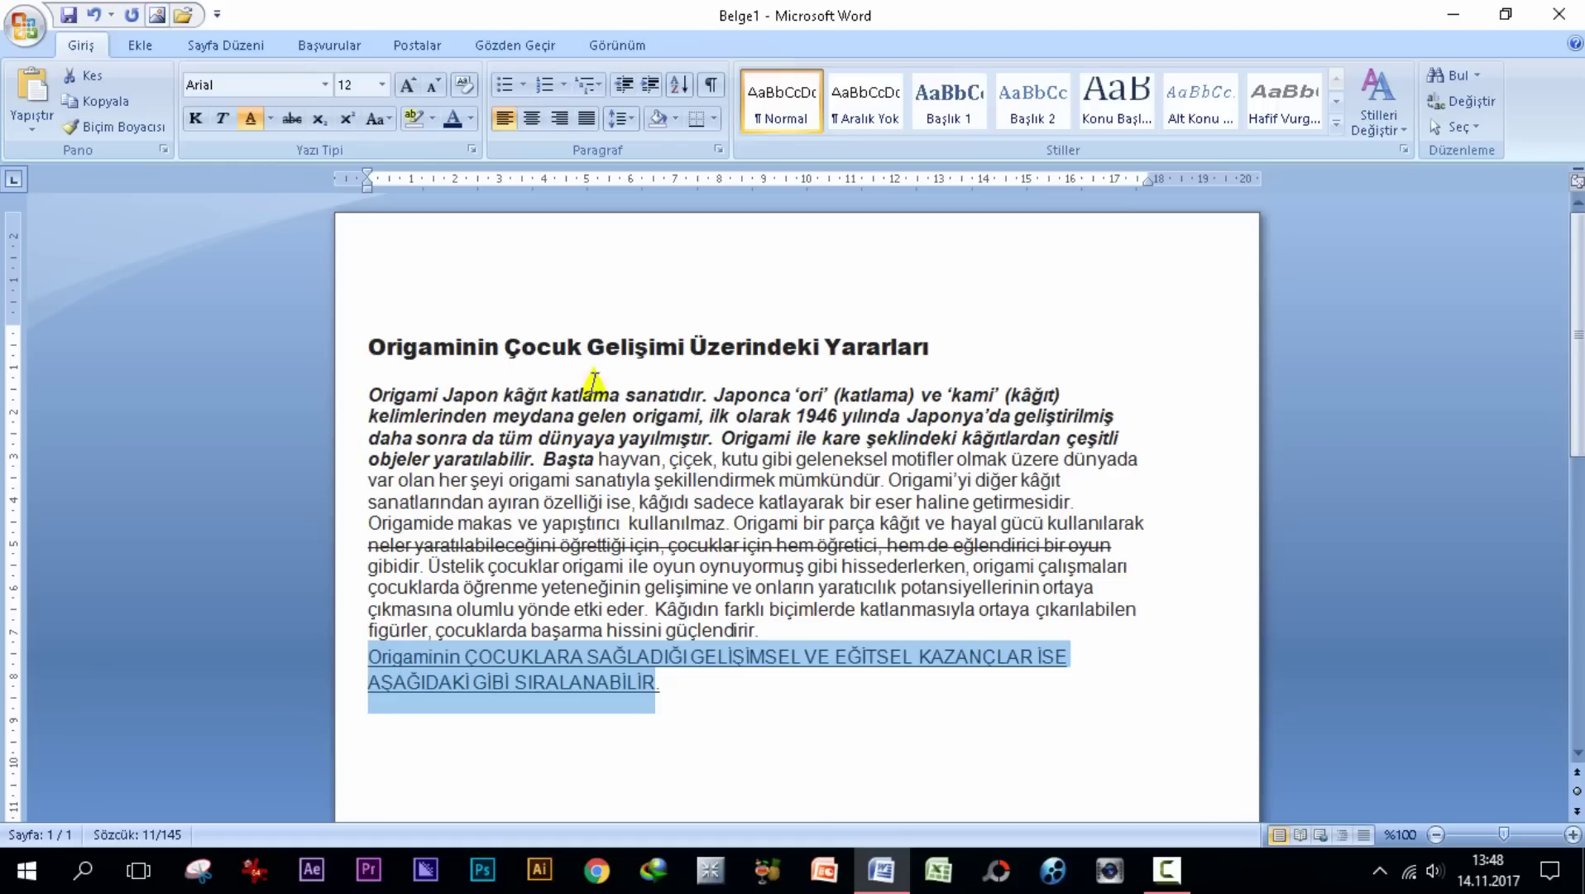
left_click(97, 15)
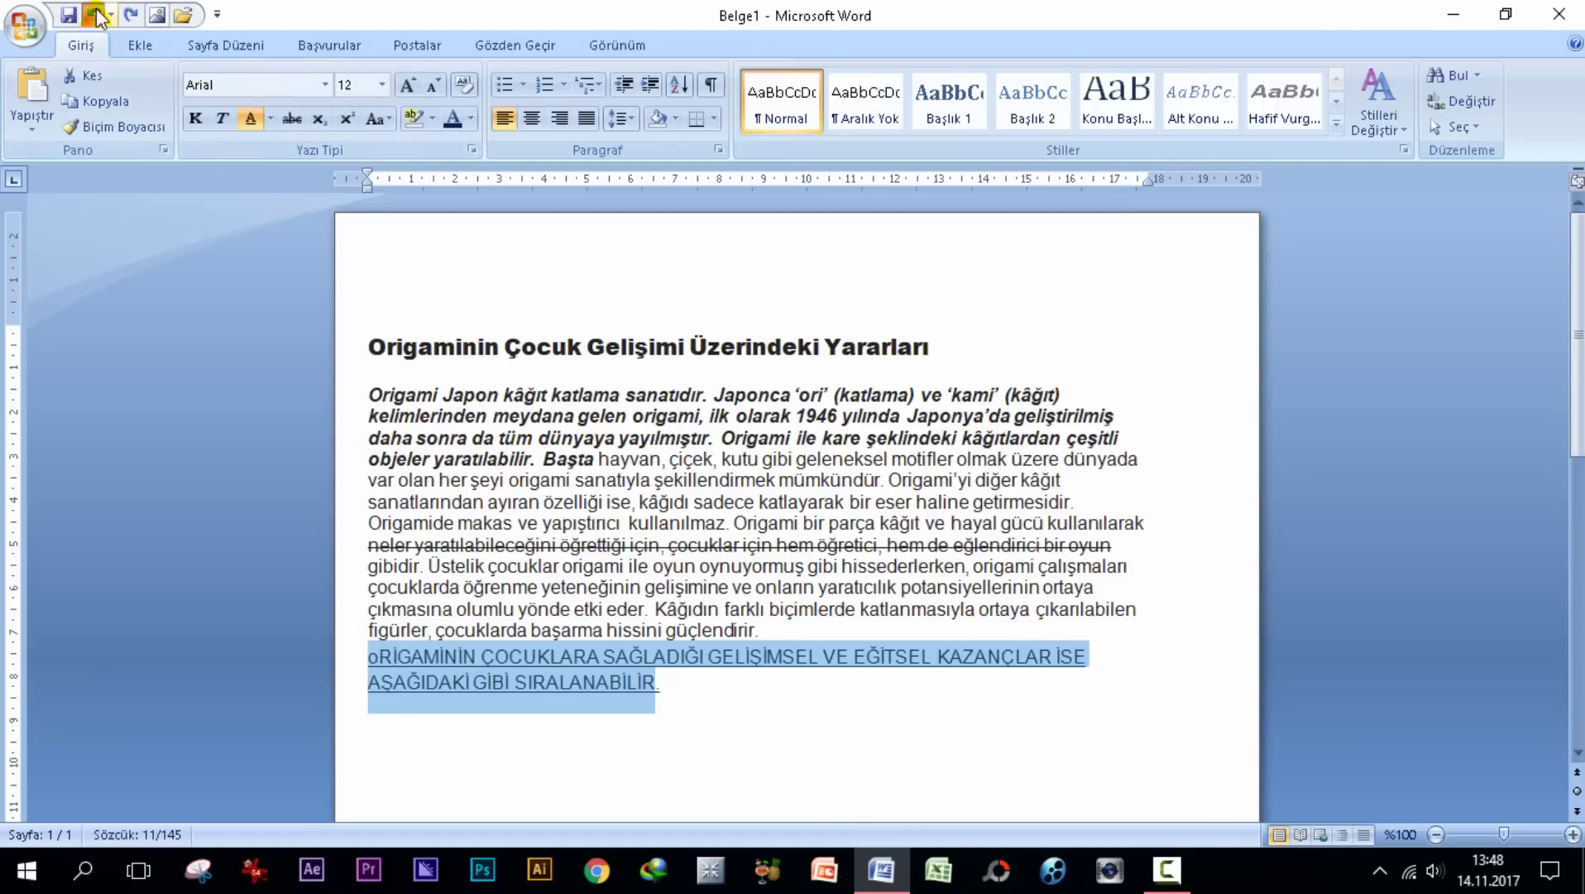
left_click(843, 734)
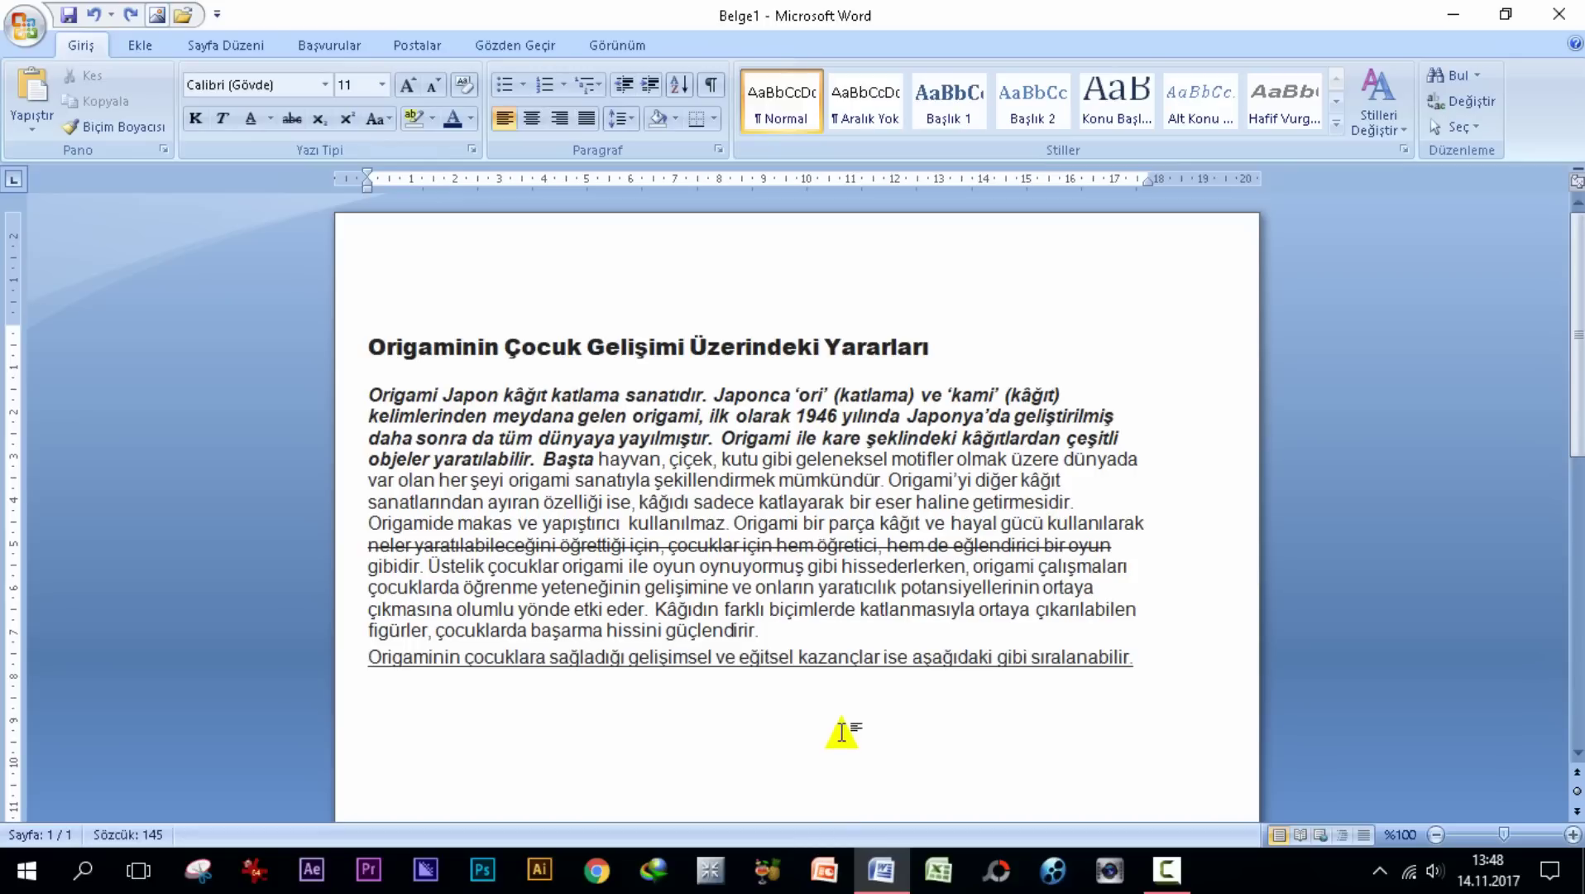
left_click(414, 120)
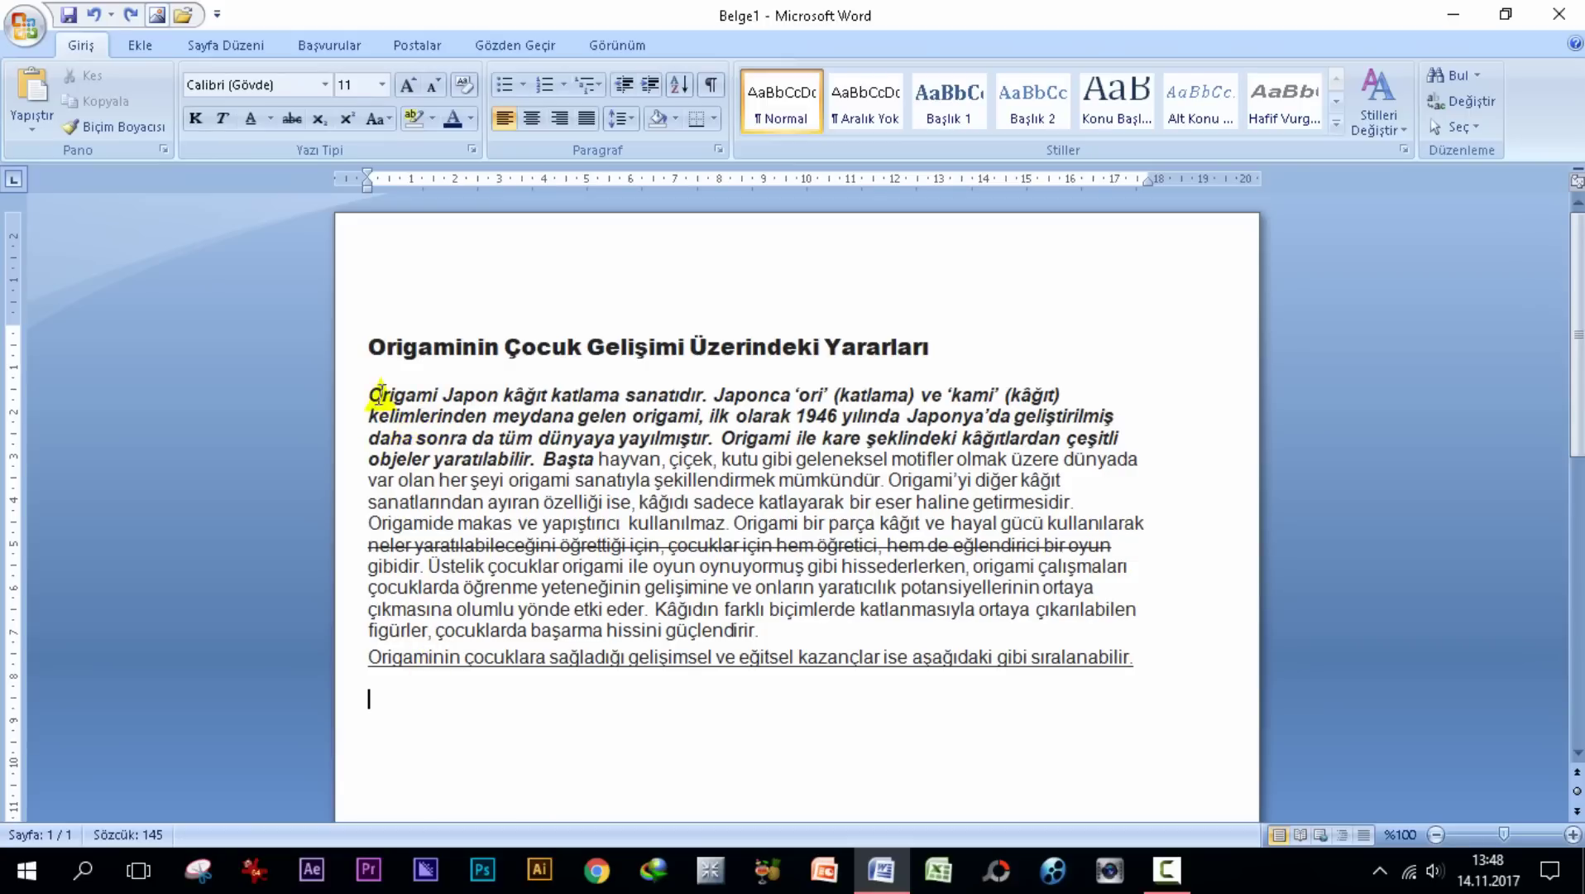
Highlight the article heading in yellow
left_click_drag(369, 343, 895, 335)
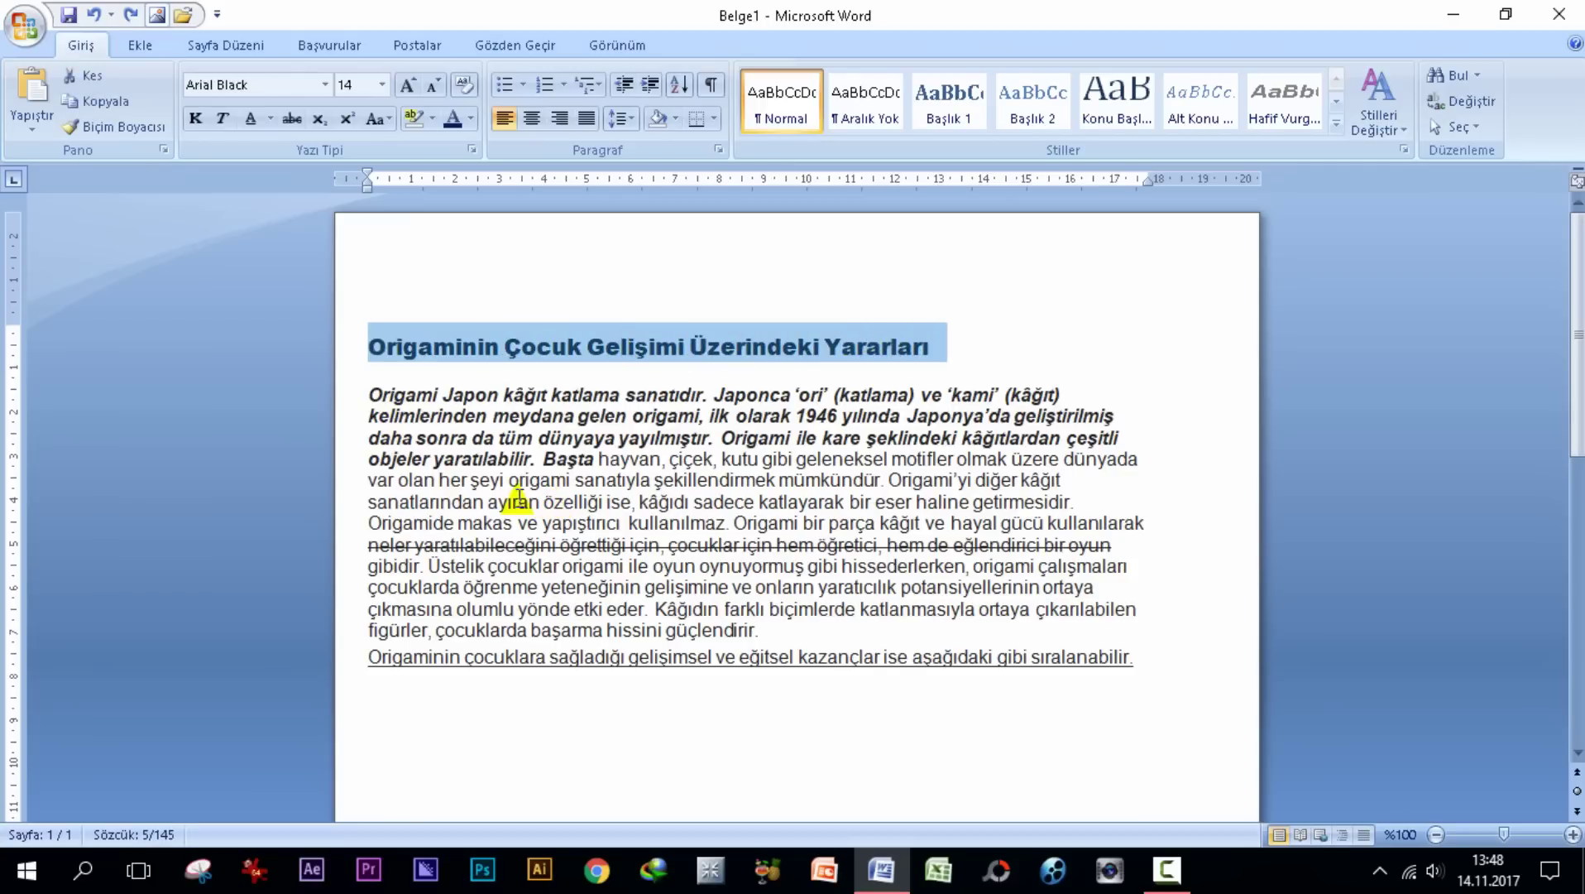
left_click(432, 118)
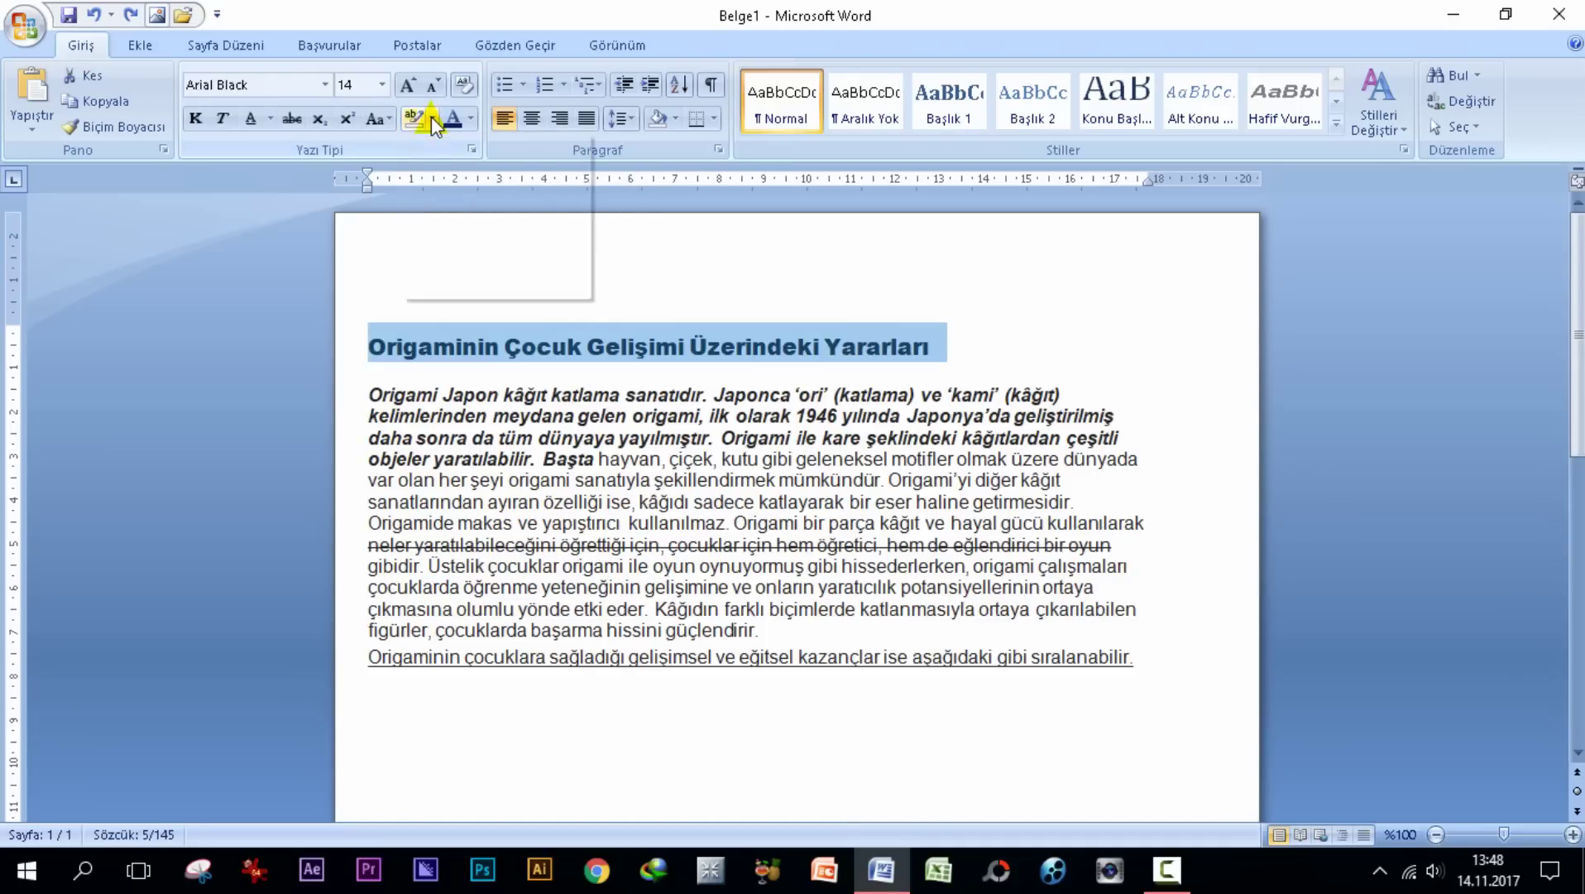
left_click(422, 155)
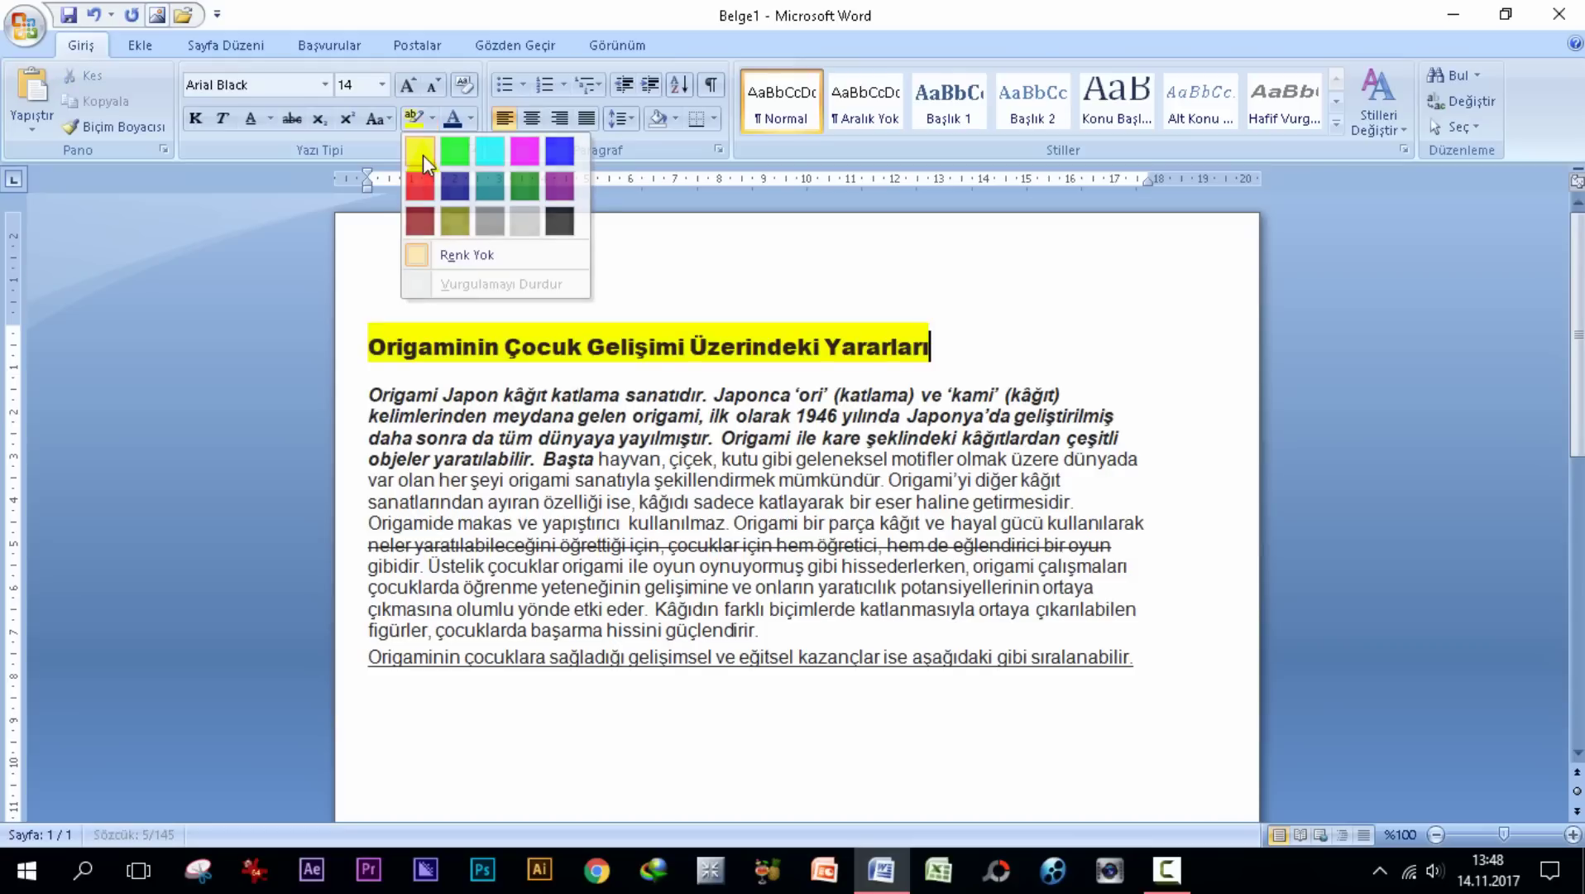
key("Right")
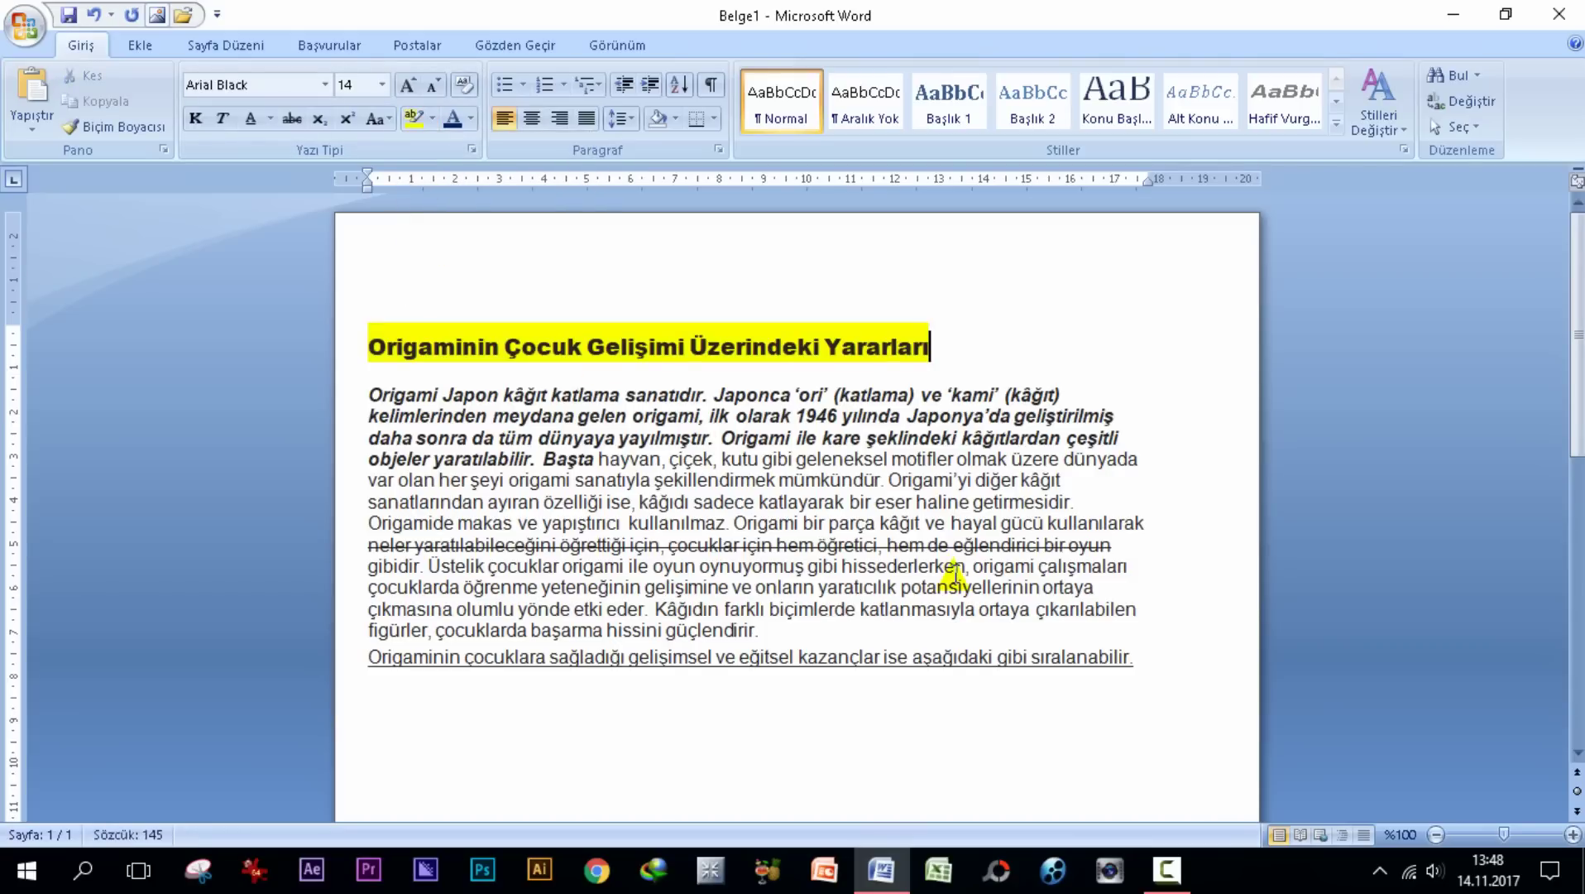
Colour the heading text red, then light green from the More Colors picker
left_click_drag(943, 346, 387, 329)
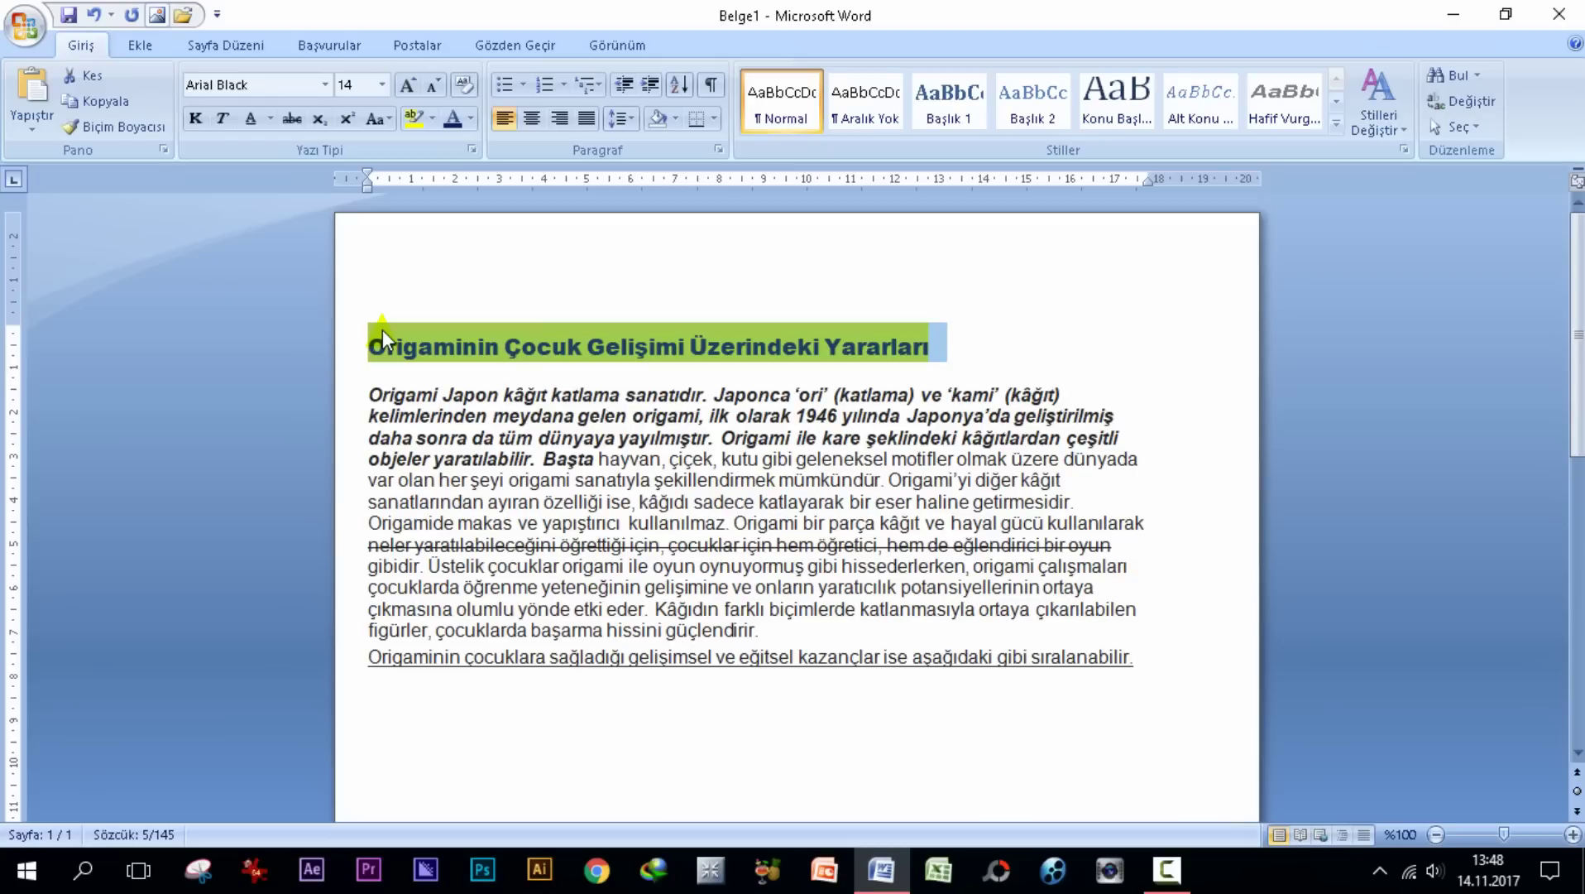
left_click(472, 120)
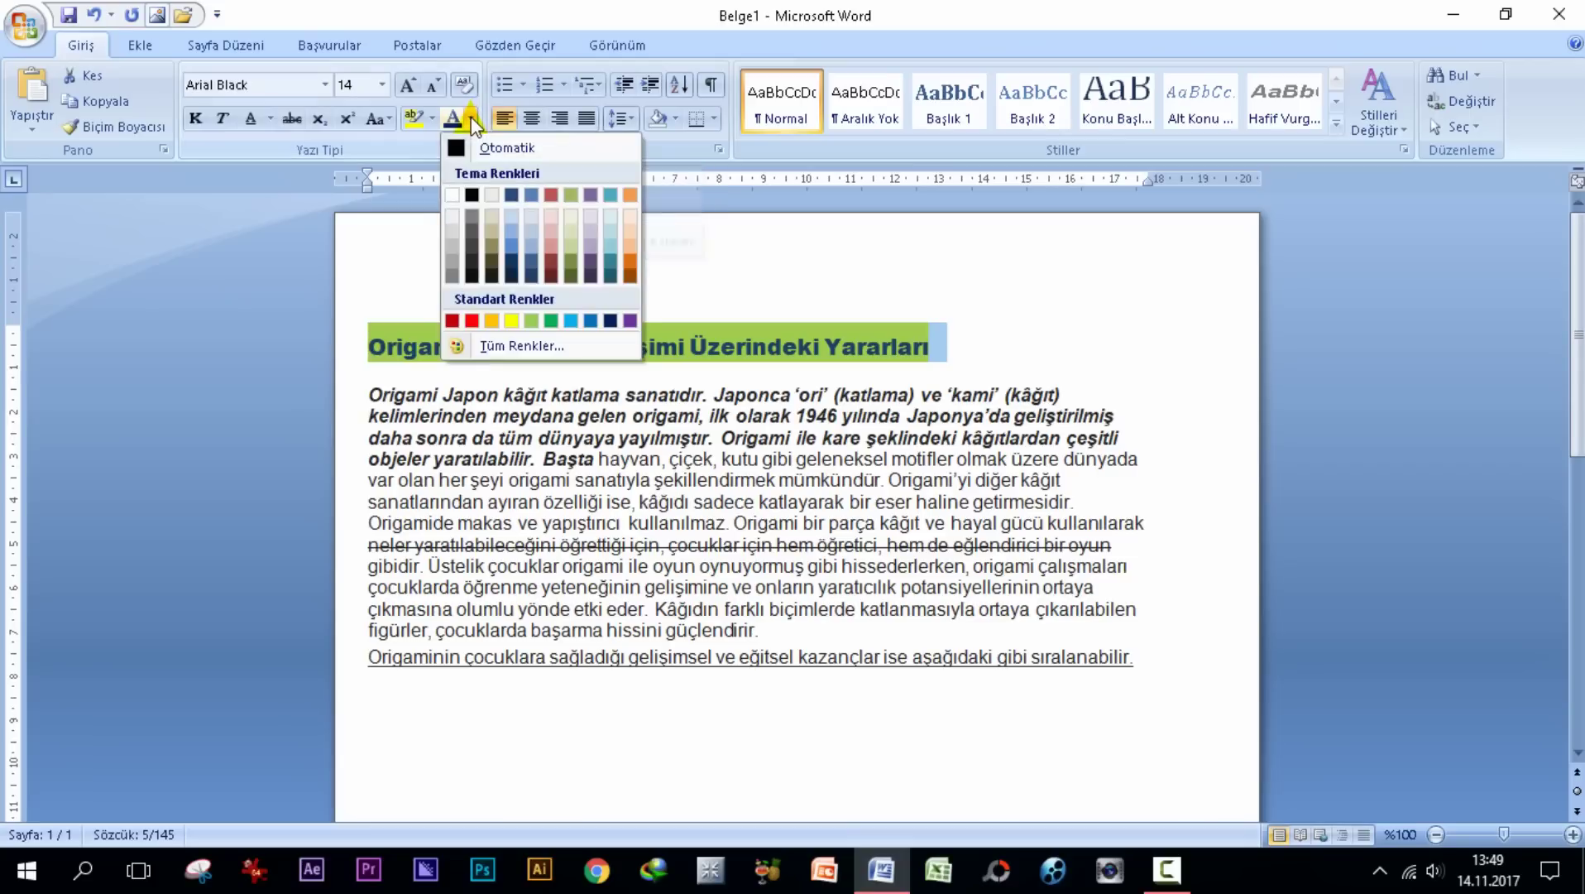
left_click(470, 321)
left_click(1196, 498)
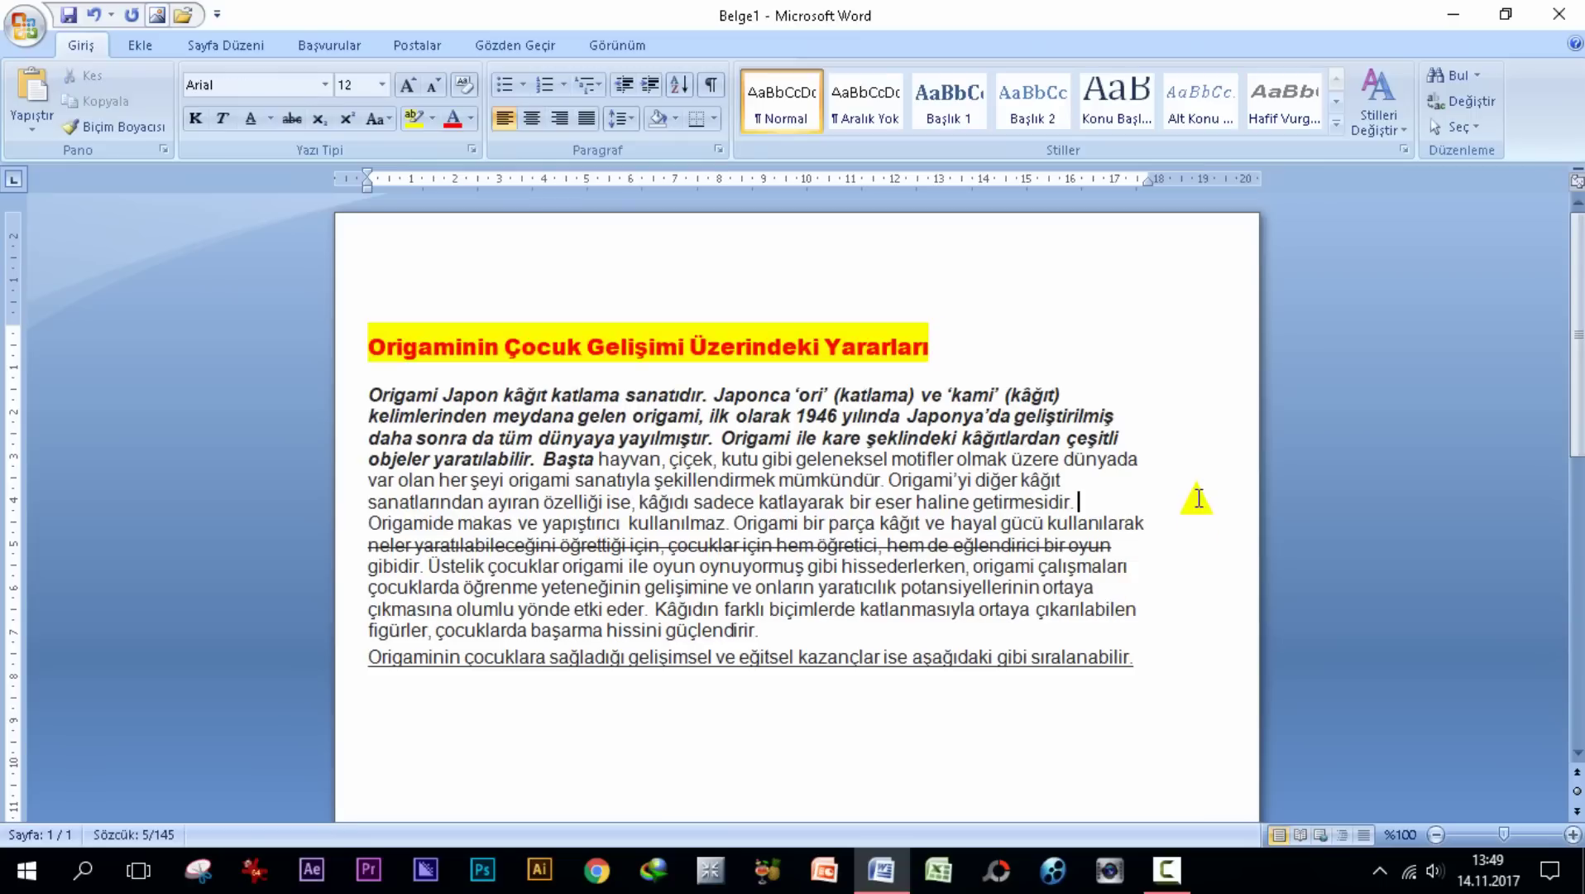
left_click_drag(935, 346, 369, 304)
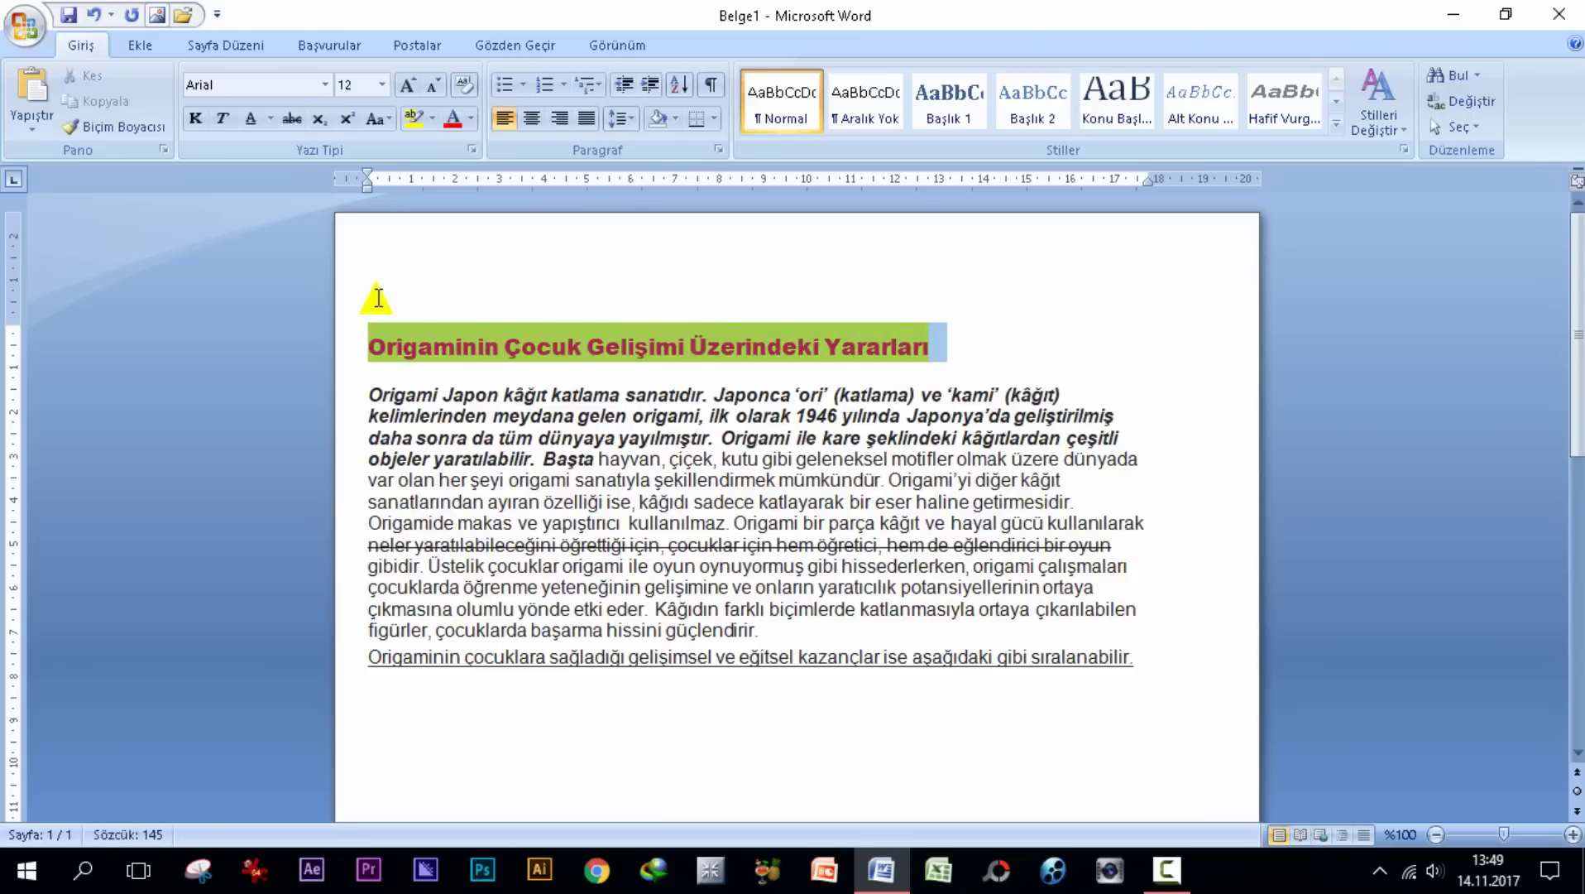
left_click(472, 127)
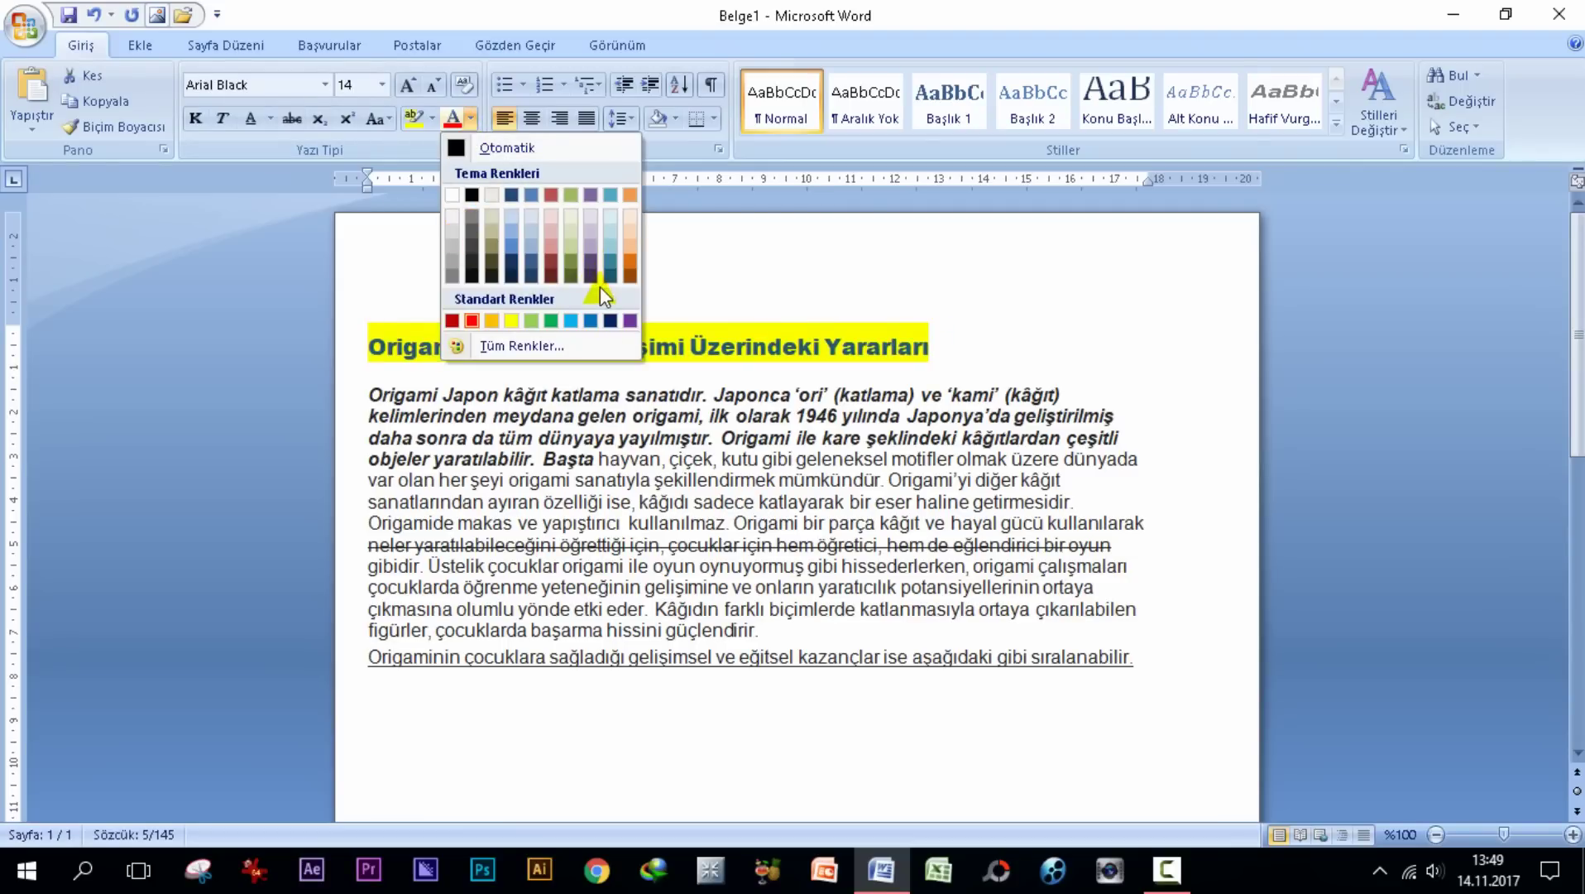
left_click(512, 353)
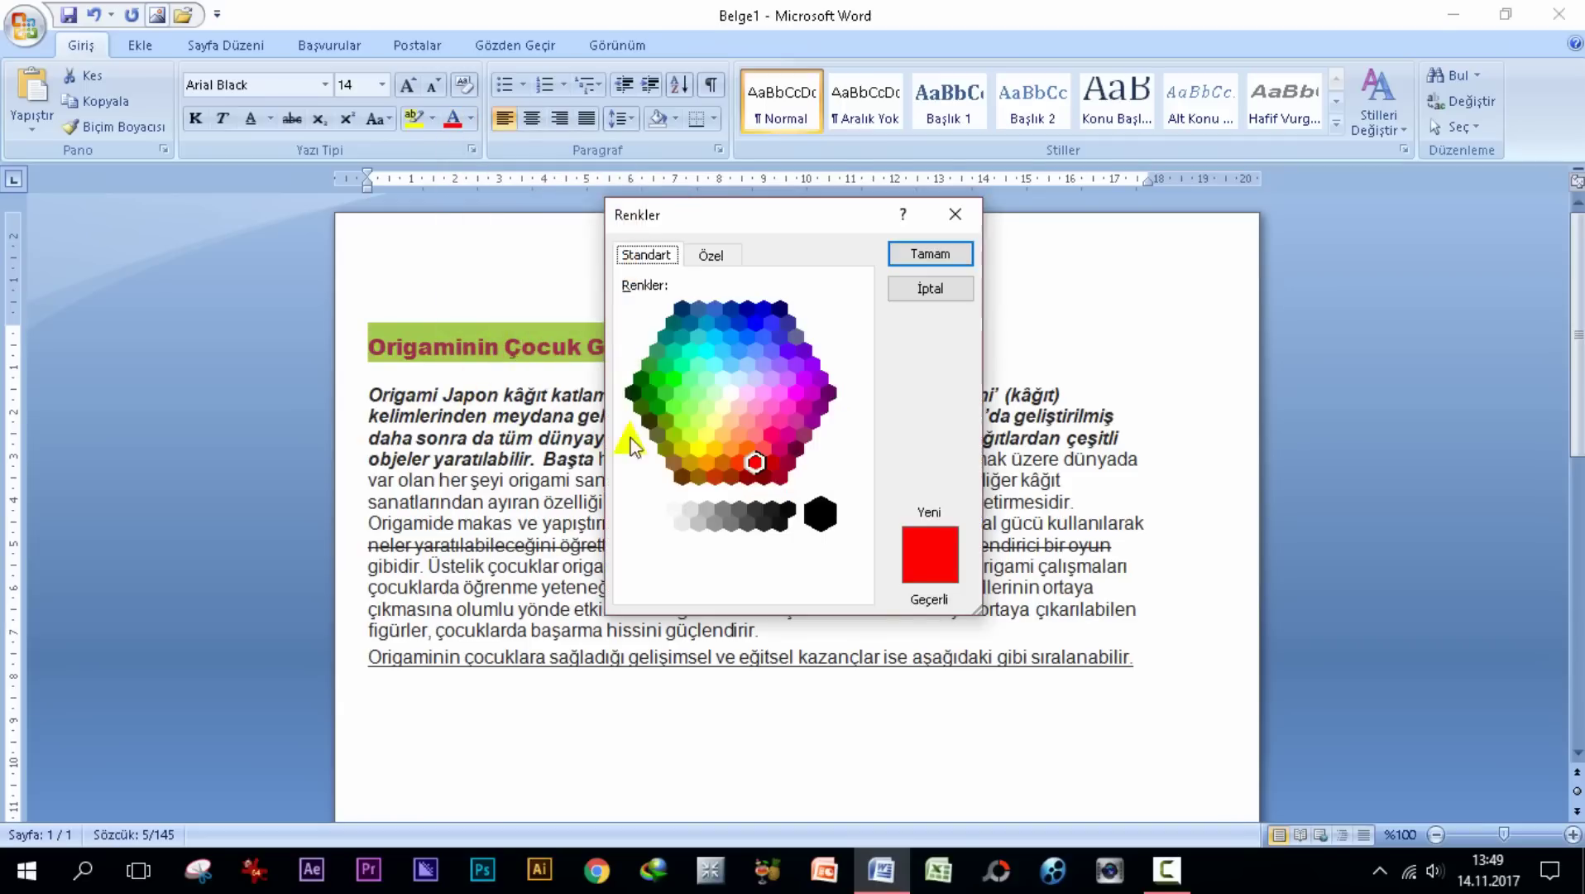
left_click(698, 367)
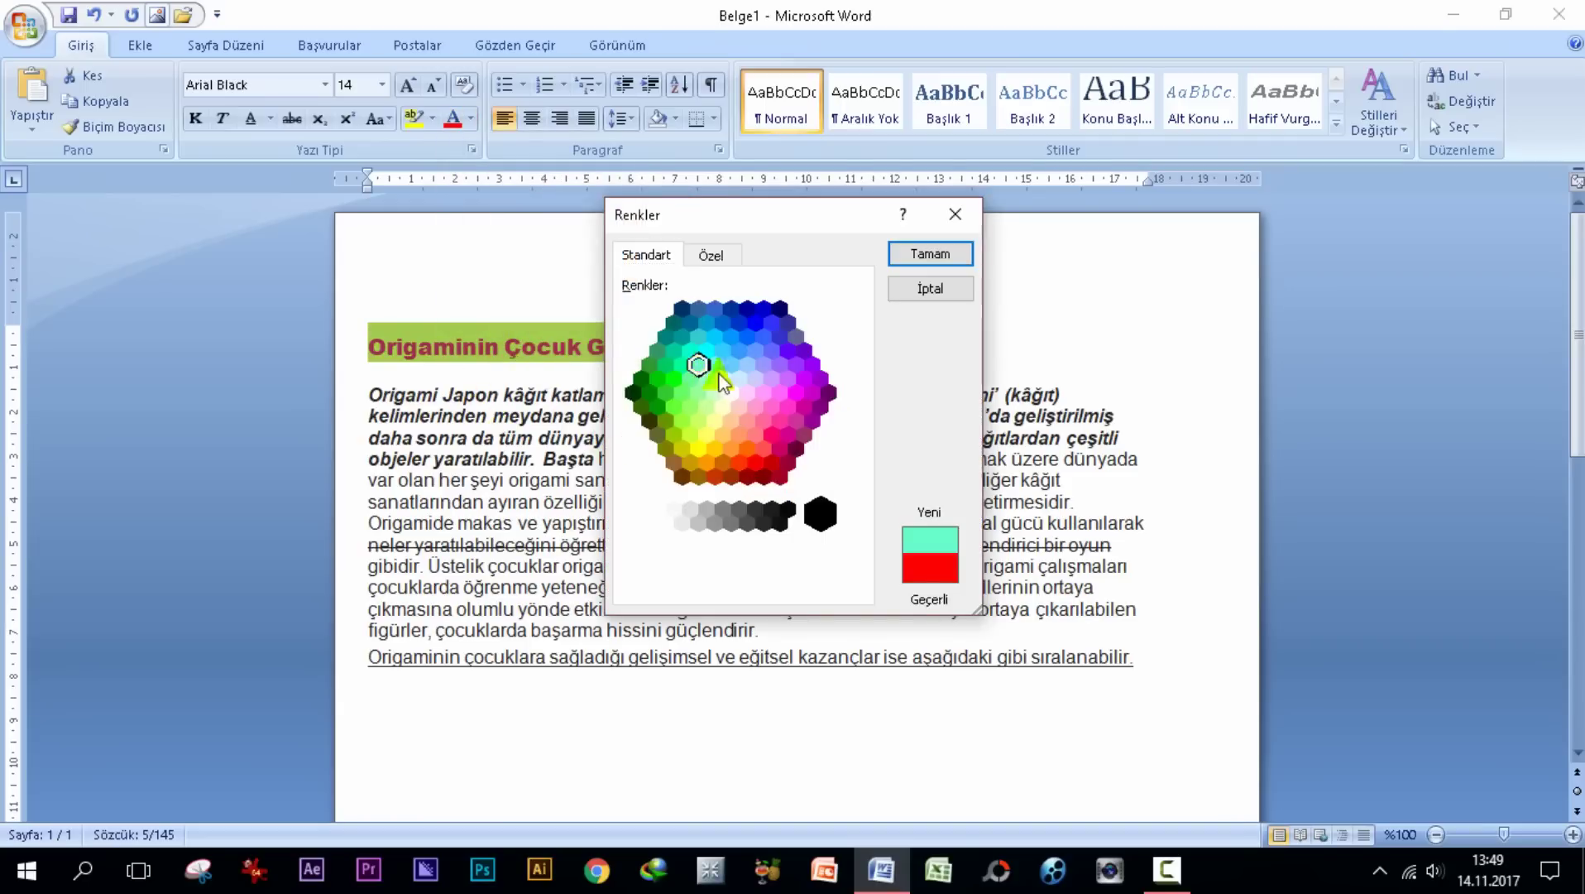
key("Return")
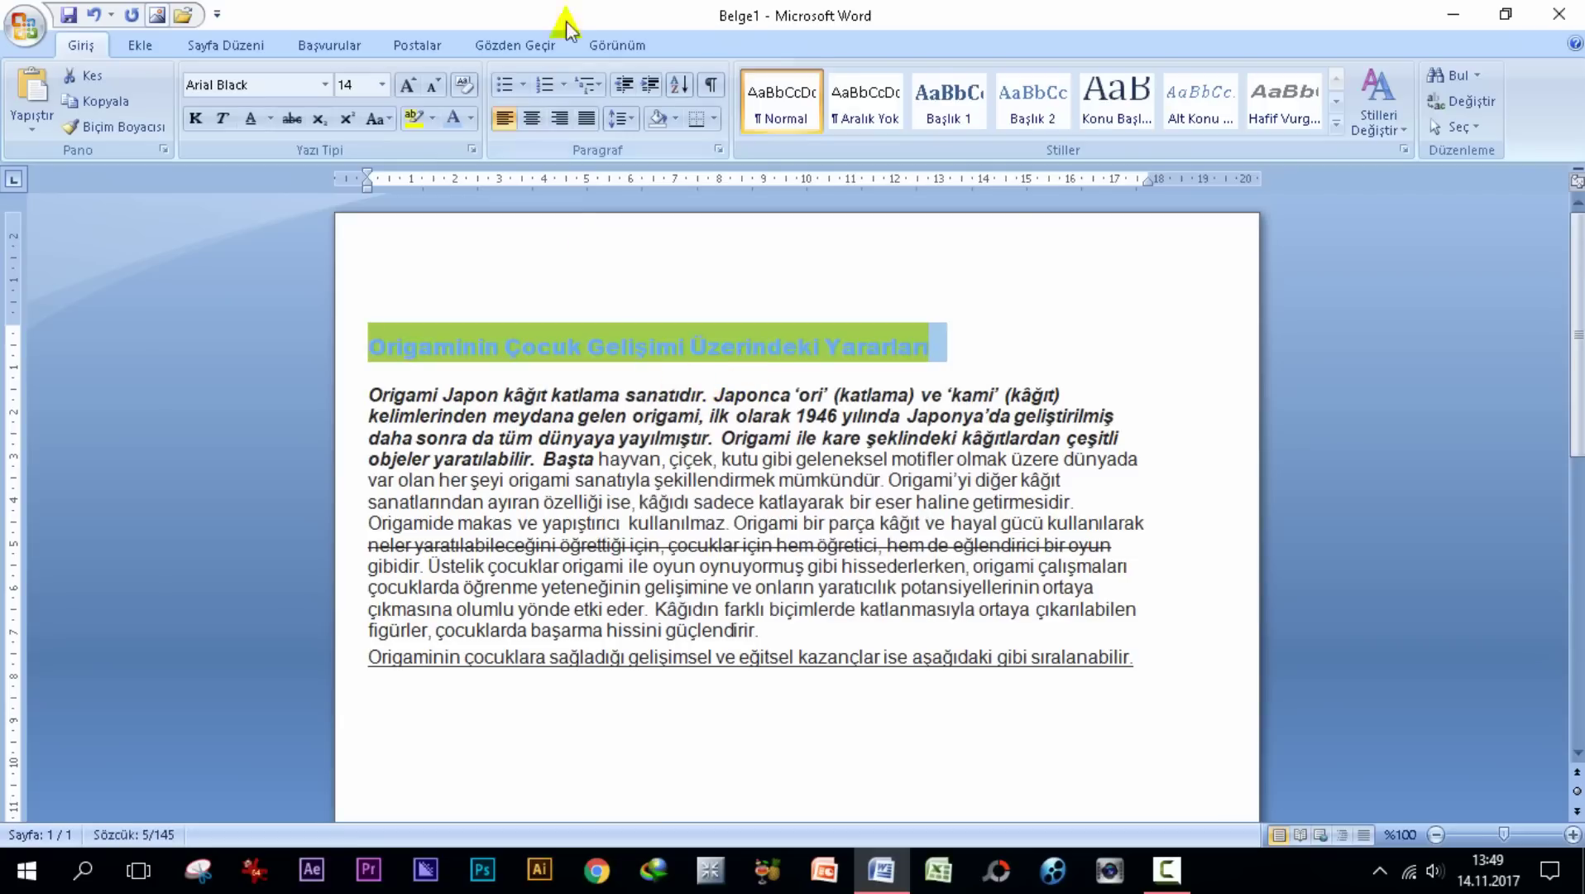
Change the heading's font colour to a custom dark blue
left_click(471, 117)
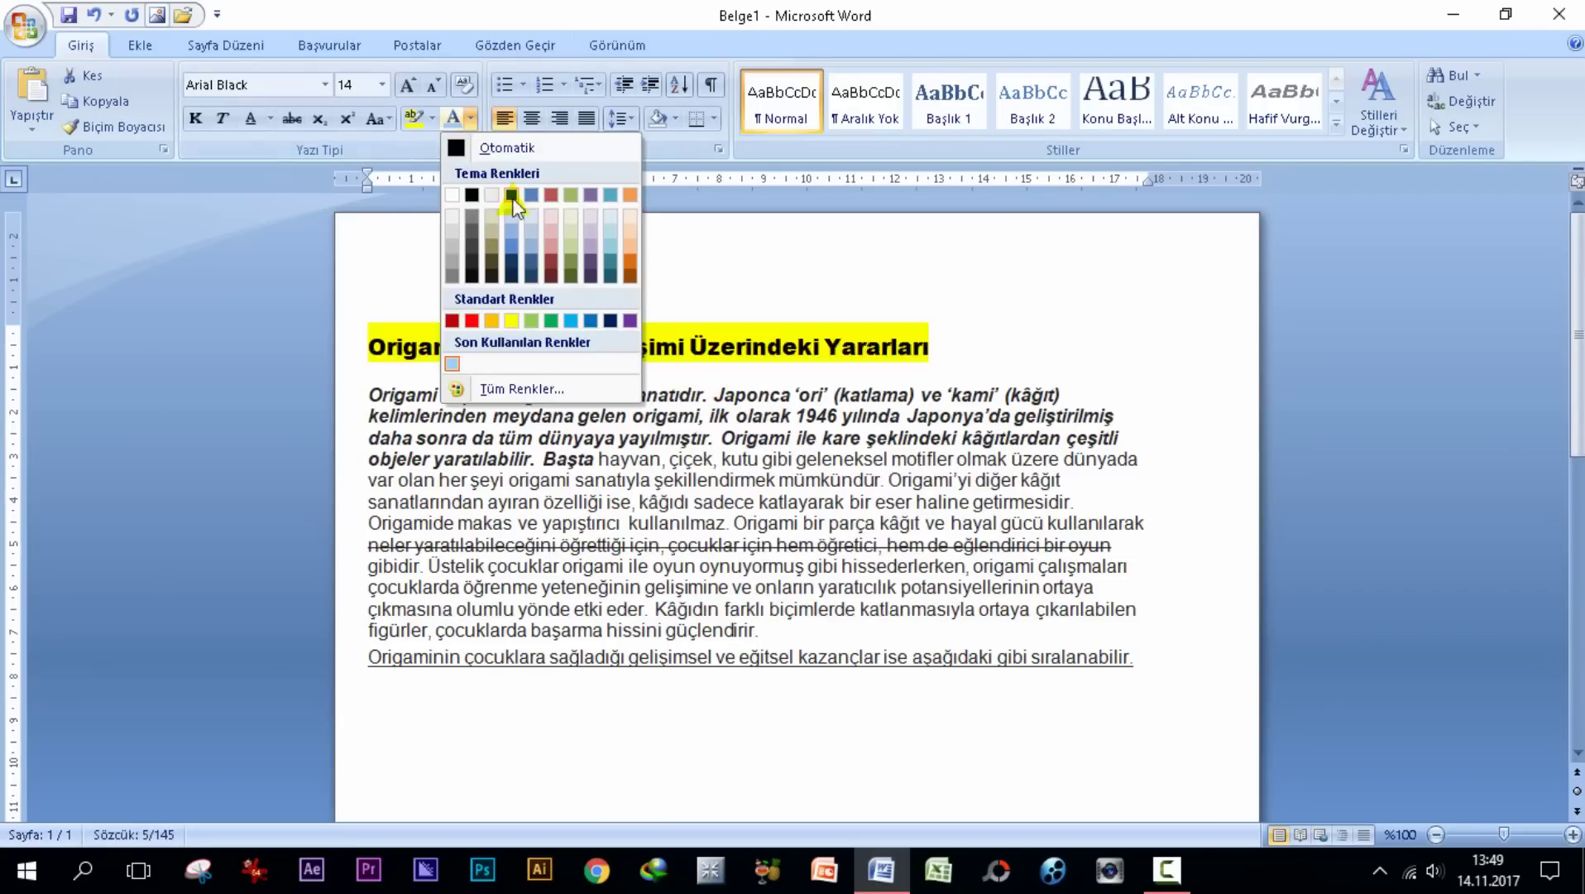
left_click(518, 388)
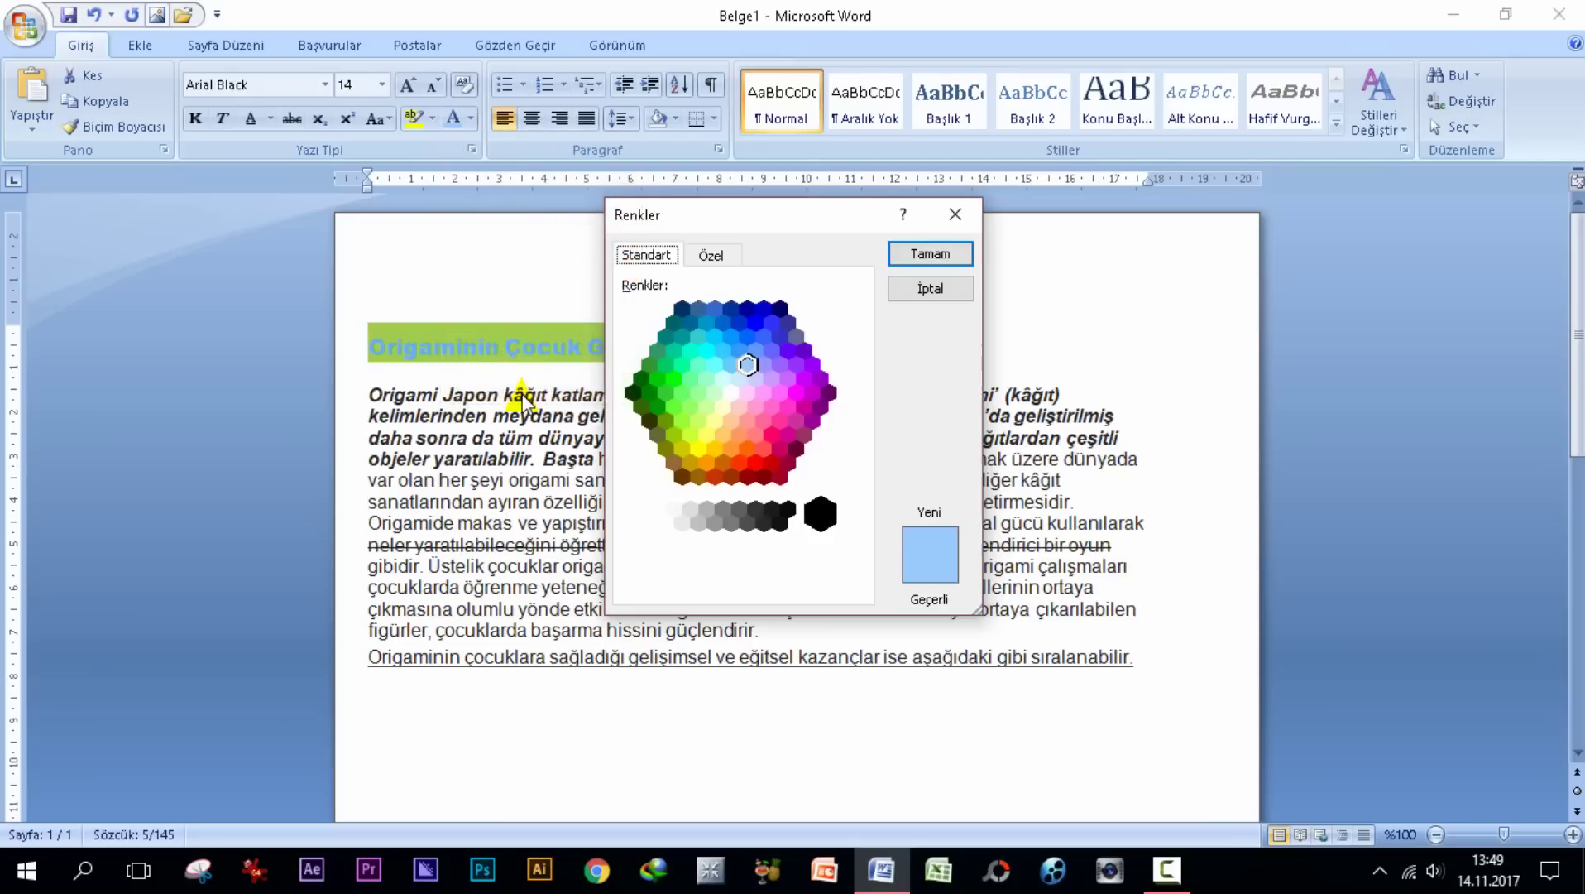
left_click(771, 322)
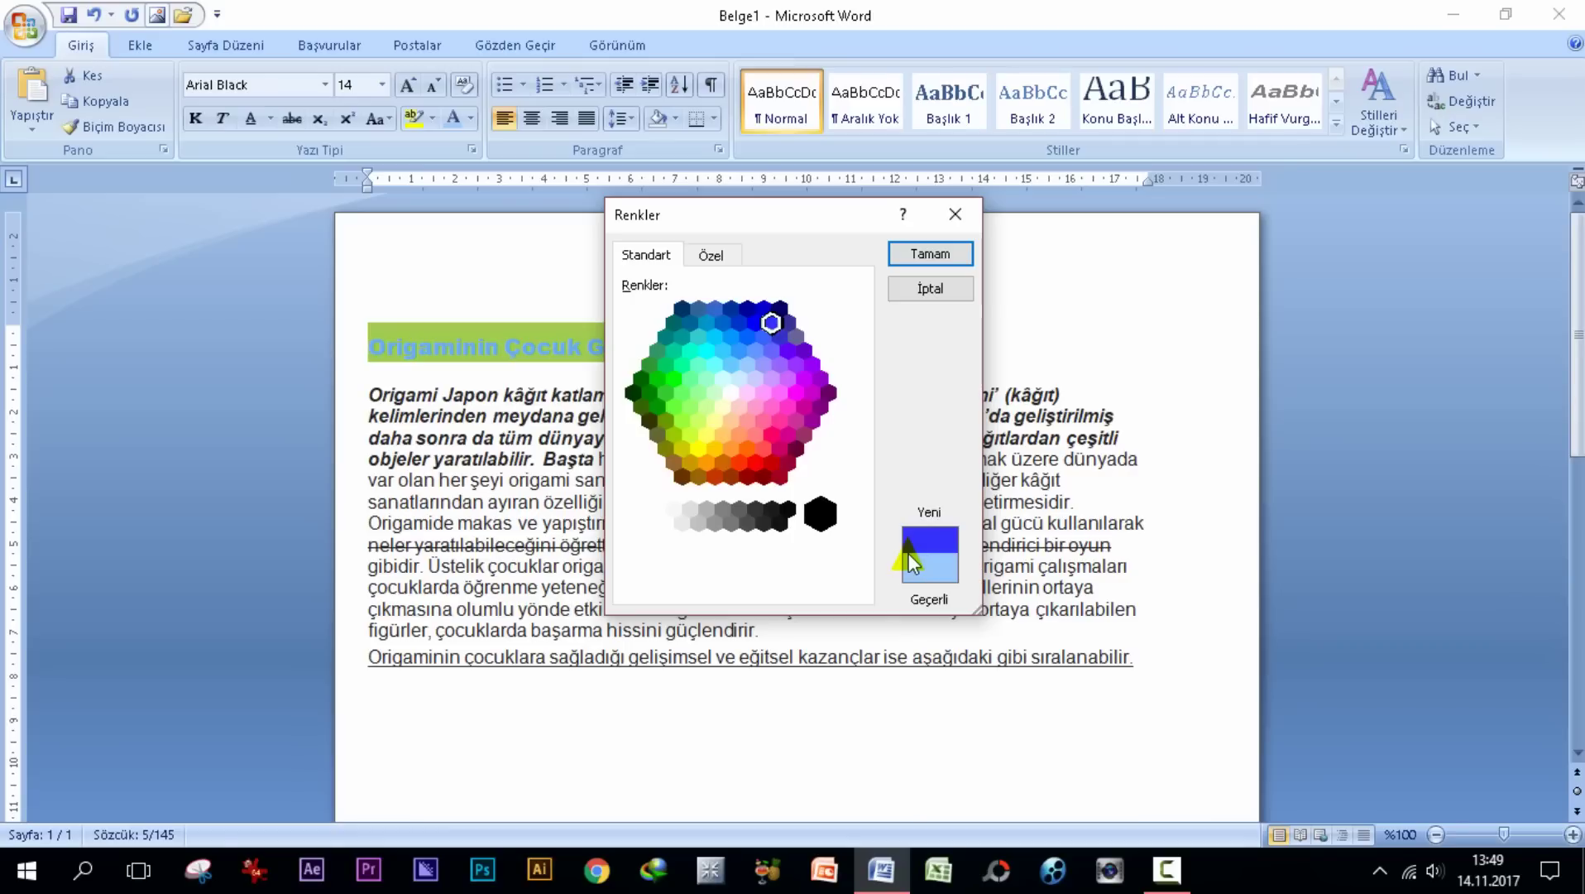
left_click(928, 254)
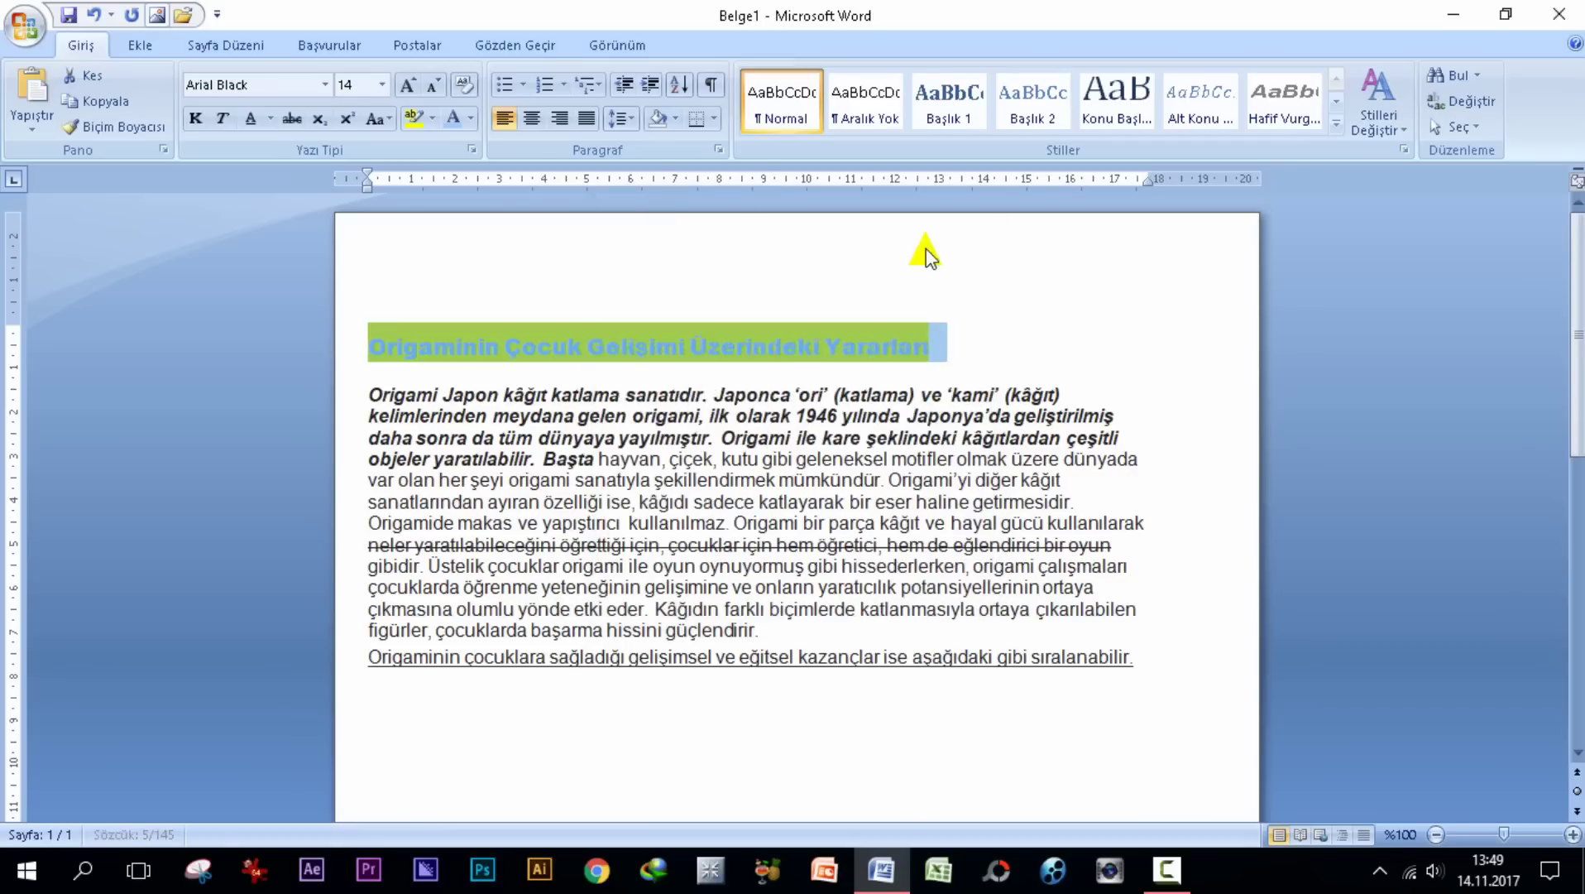
left_click(1089, 355)
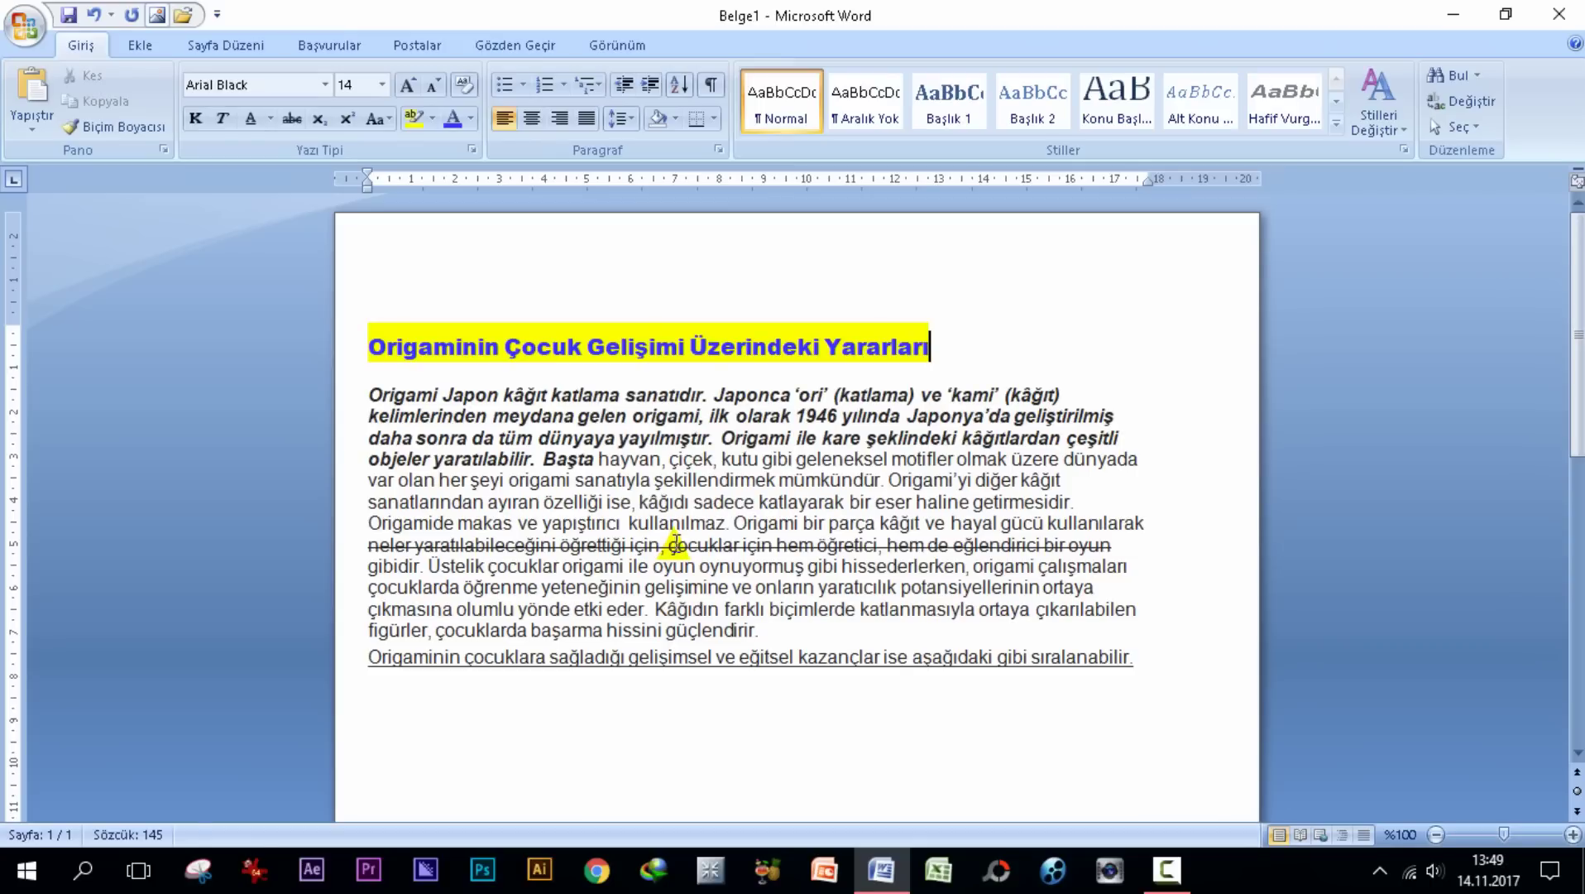
Select the entire document with Ctrl+A and clear its formatting to plain Calibri 11
left_click_drag(1169, 657, 211, 315)
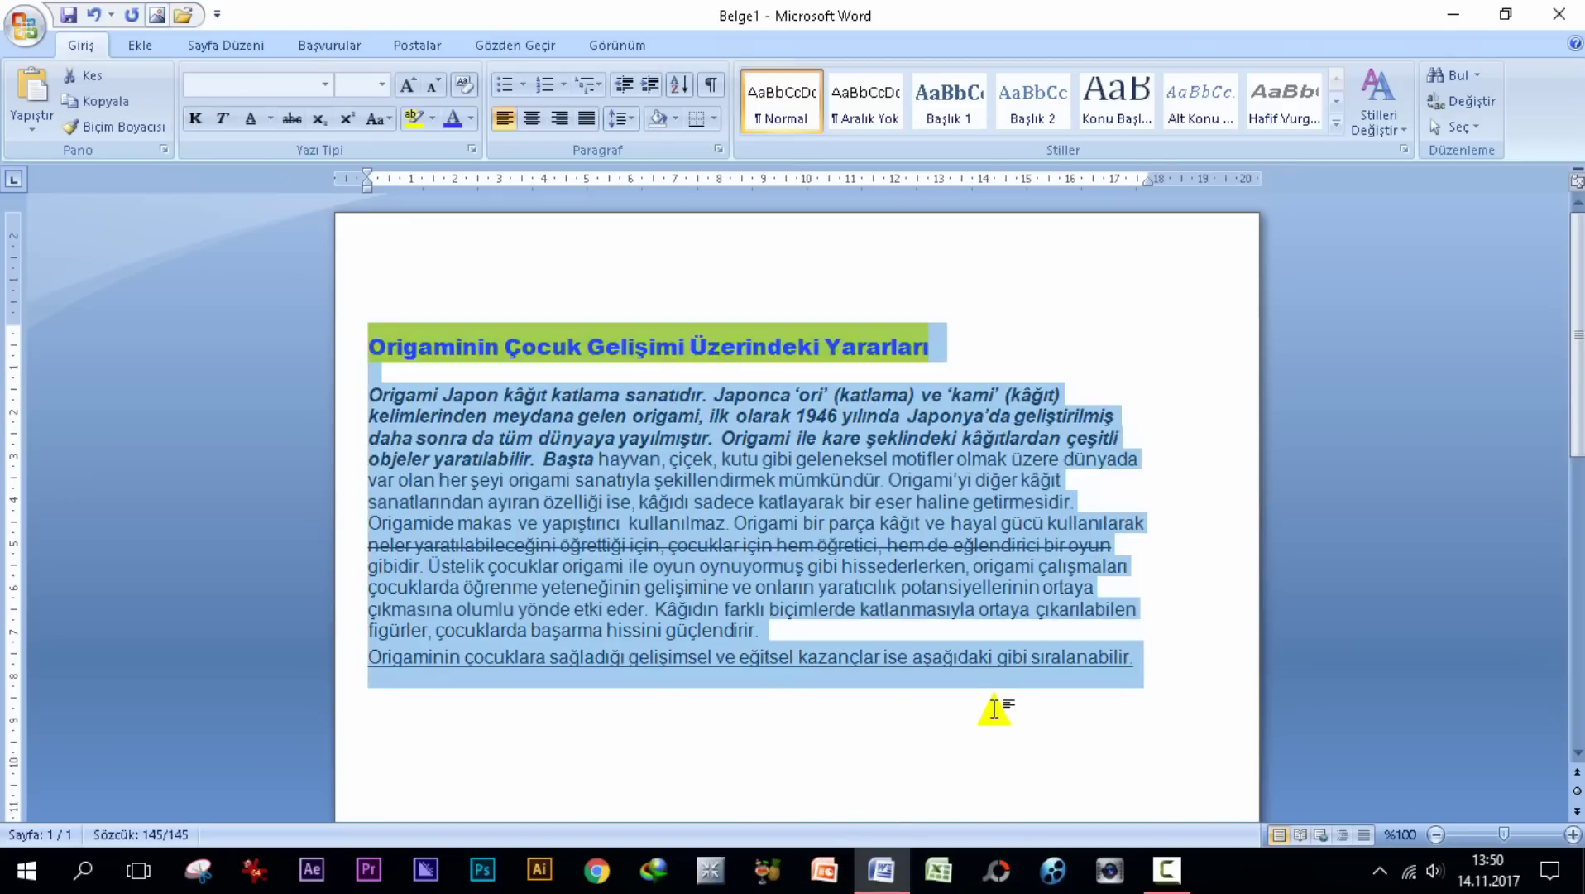
left_click(851, 659)
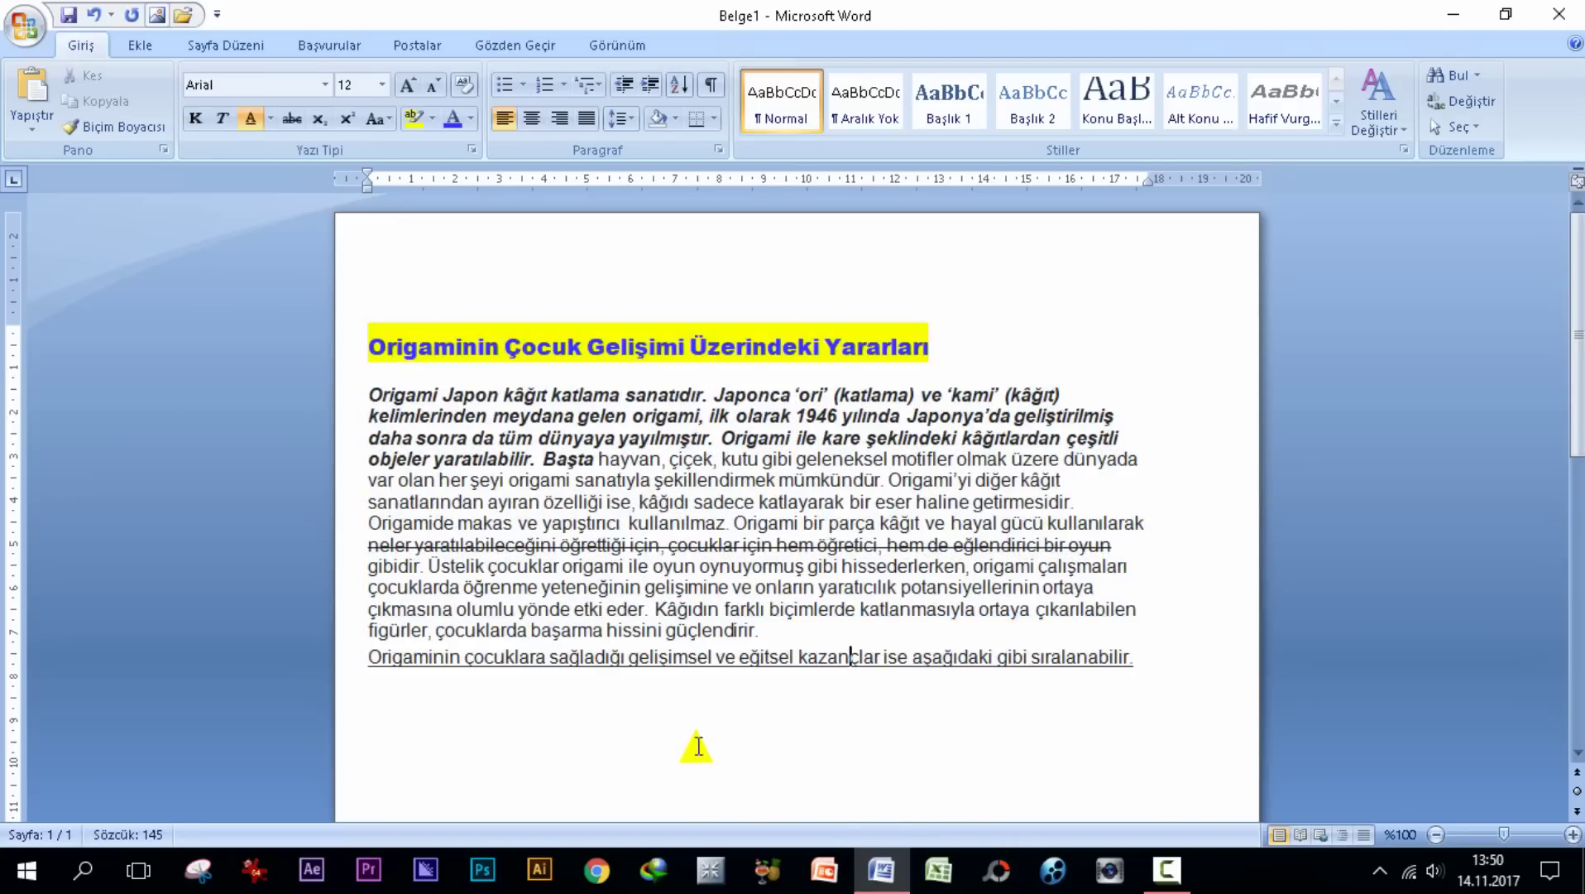
key("ctrl+a")
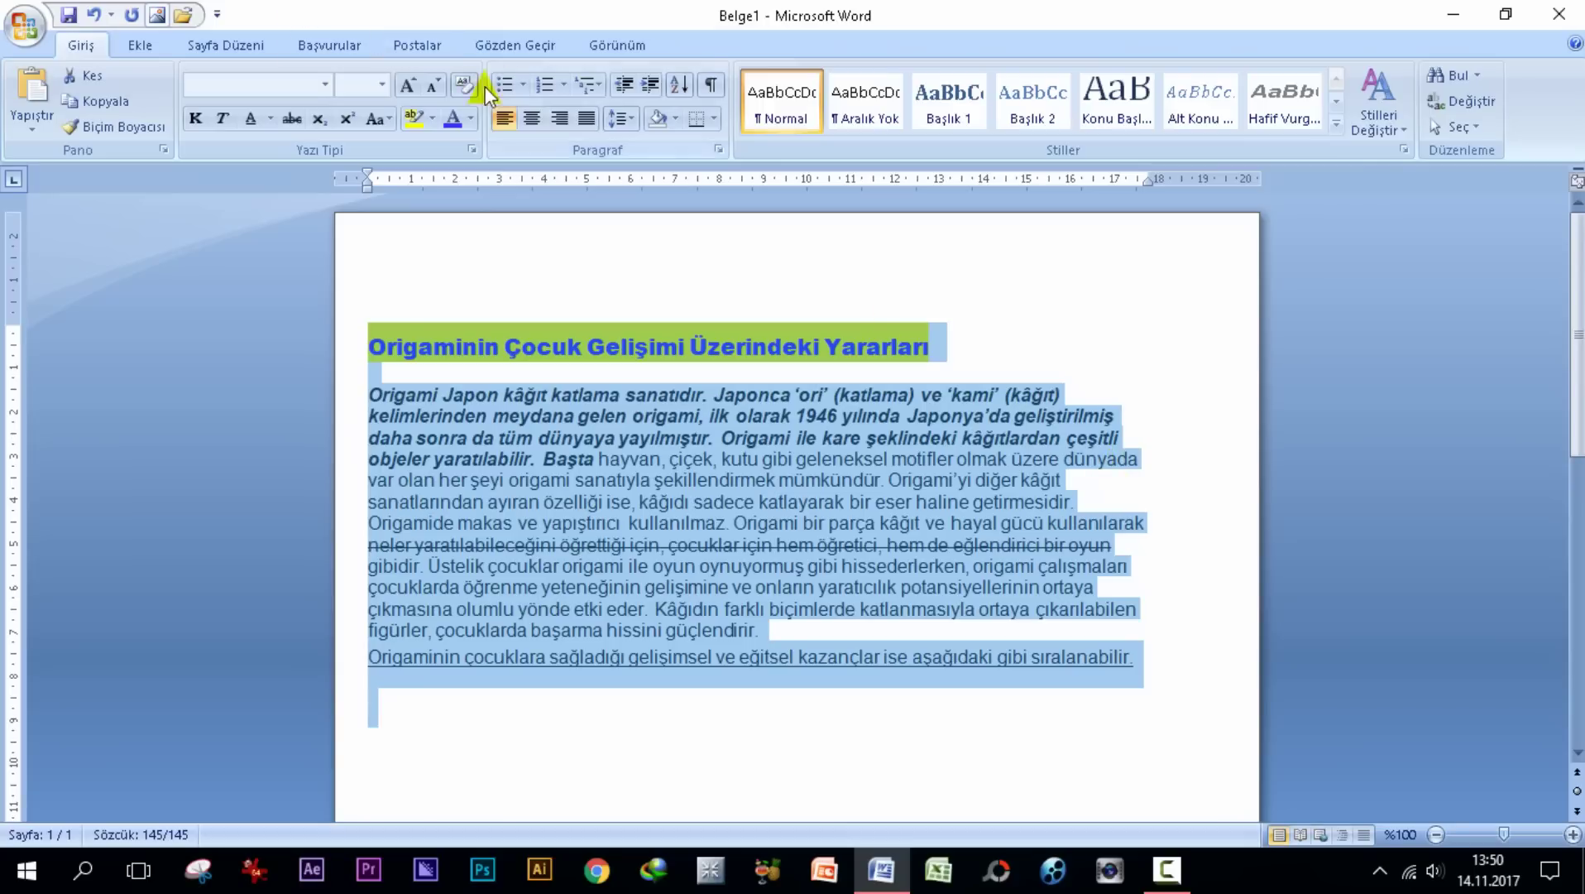
left_click(464, 84)
left_click(761, 254)
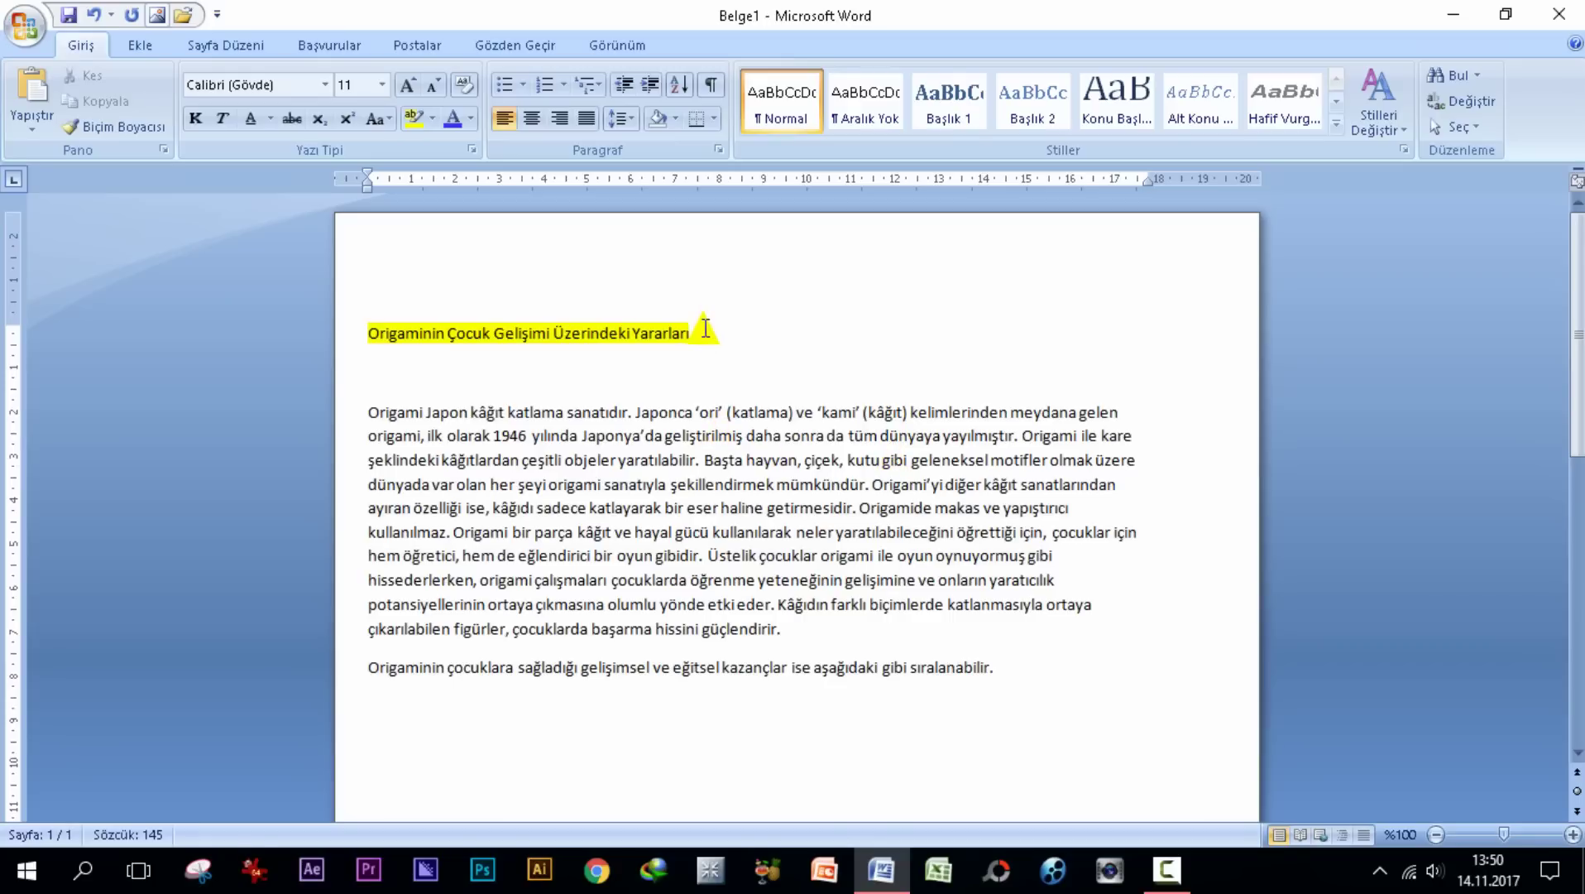
Clear the title's formatting and set its text highlight to No Color
left_click_drag(699, 331, 350, 307)
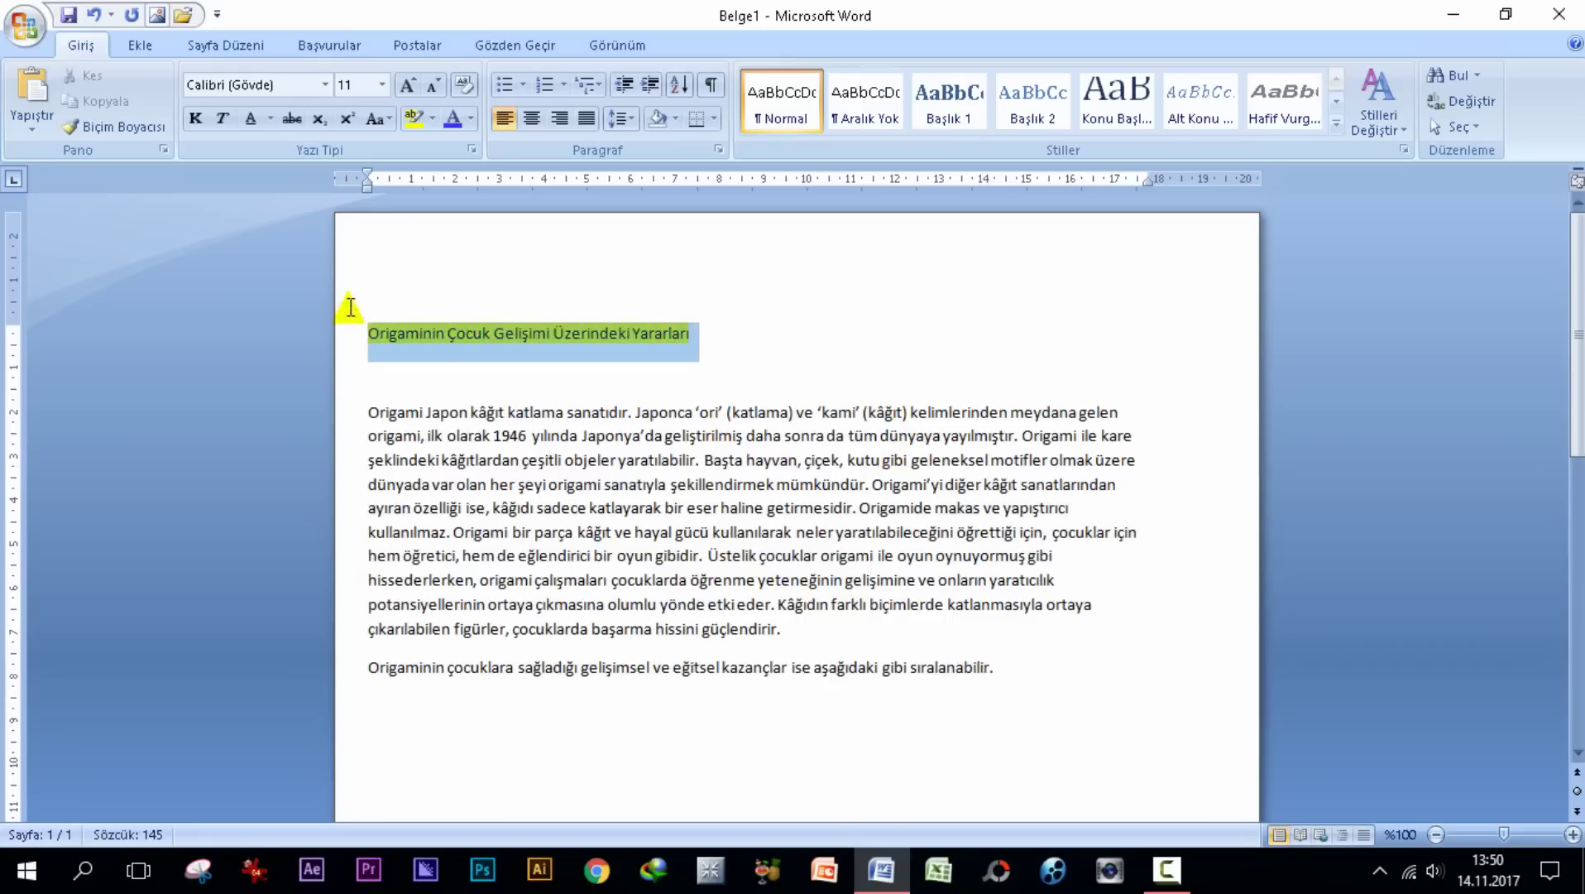
left_click(465, 92)
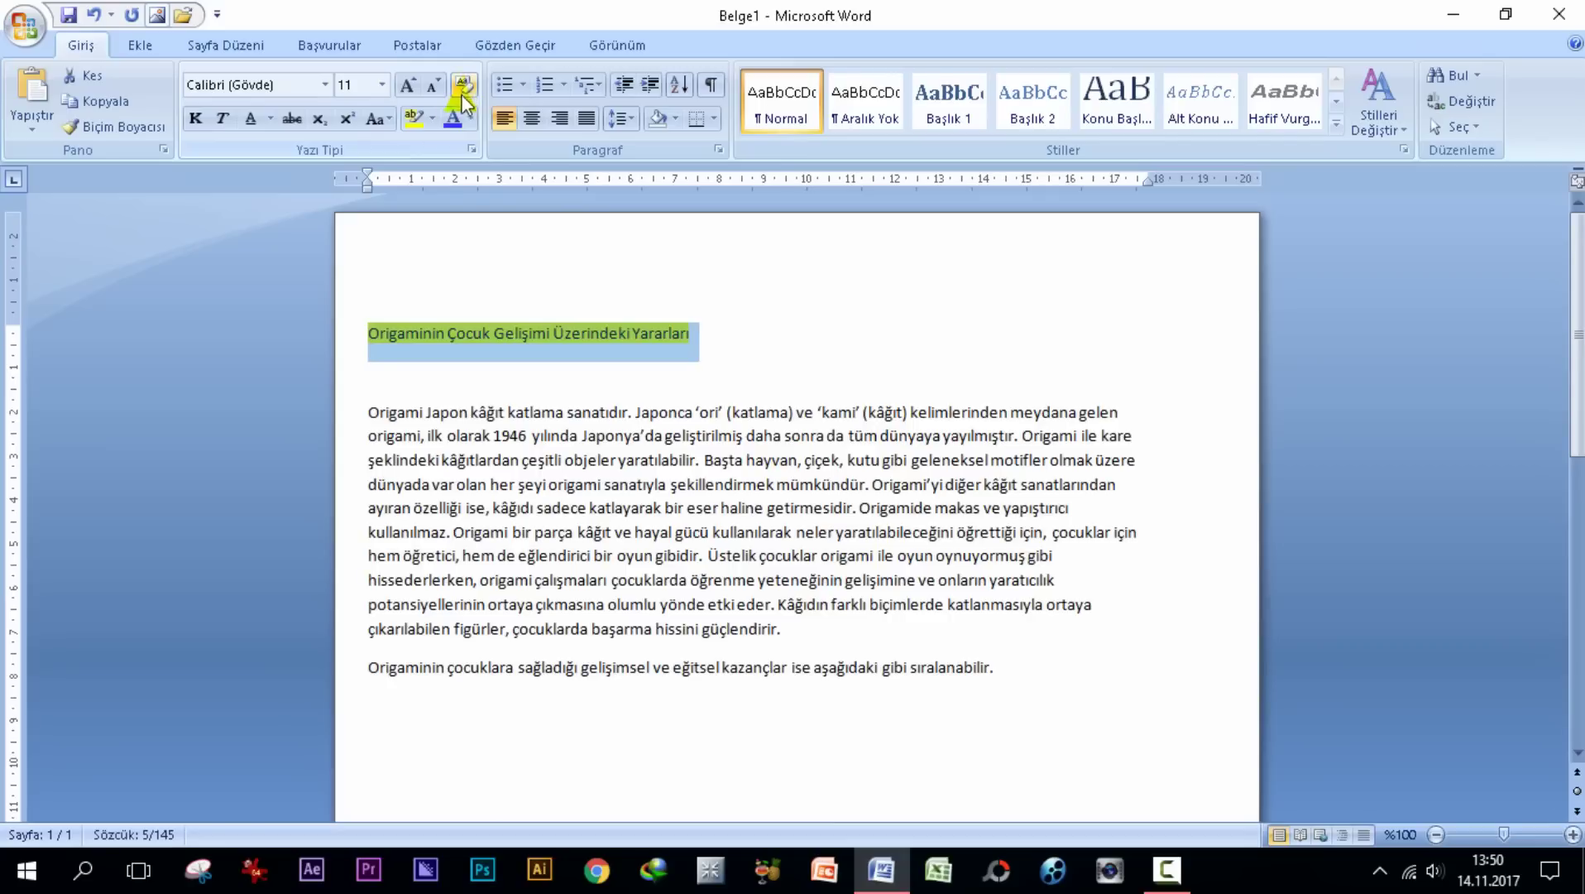
left_click(433, 121)
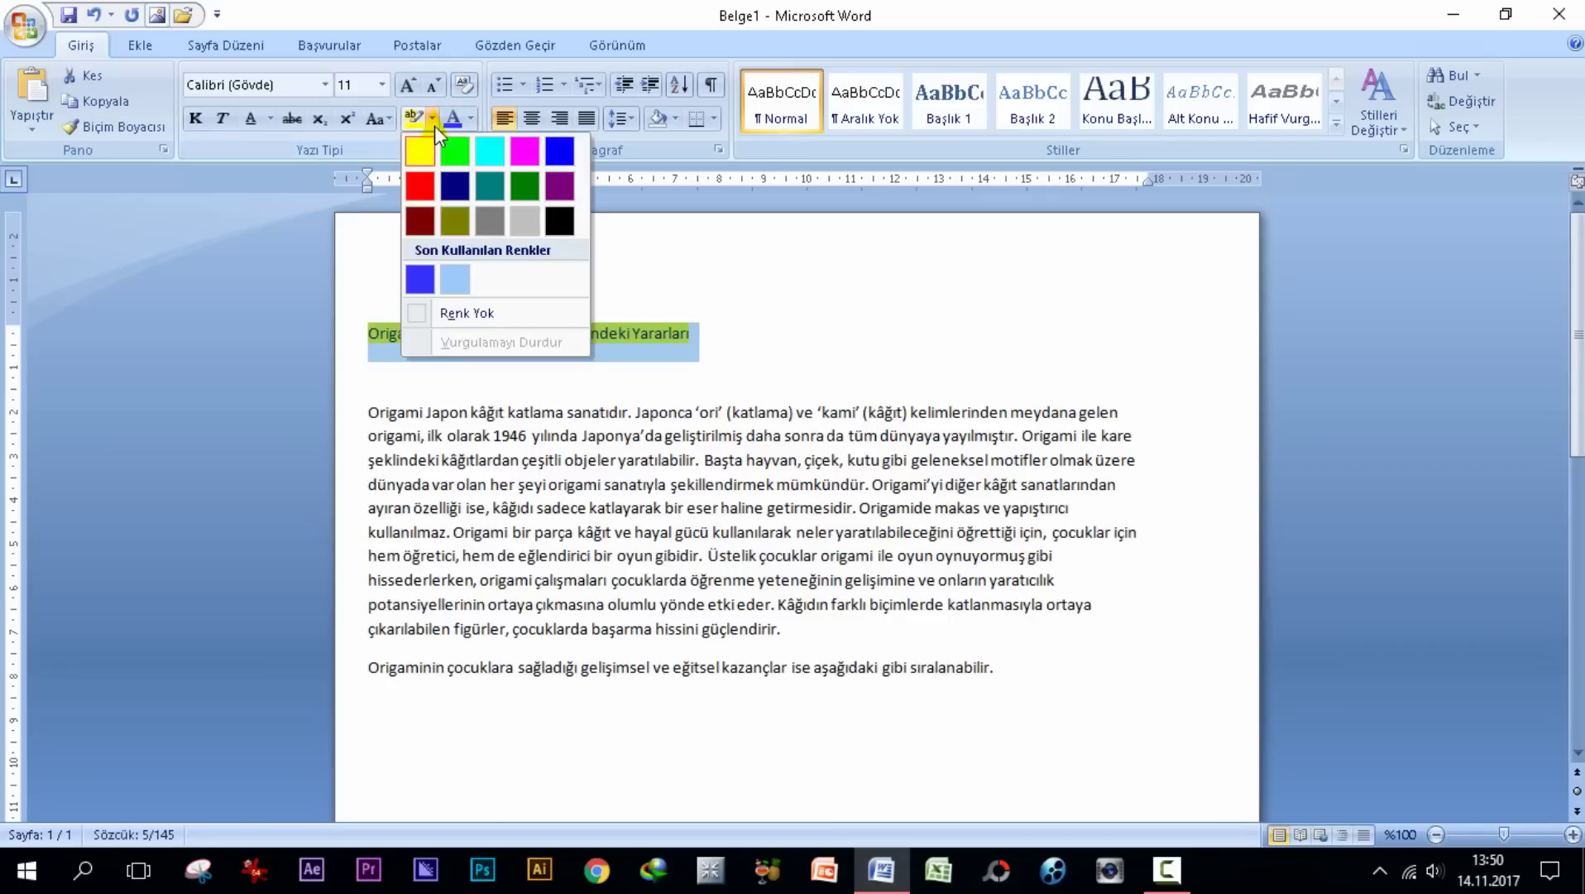
left_click(466, 314)
left_click(795, 348)
left_click(816, 374)
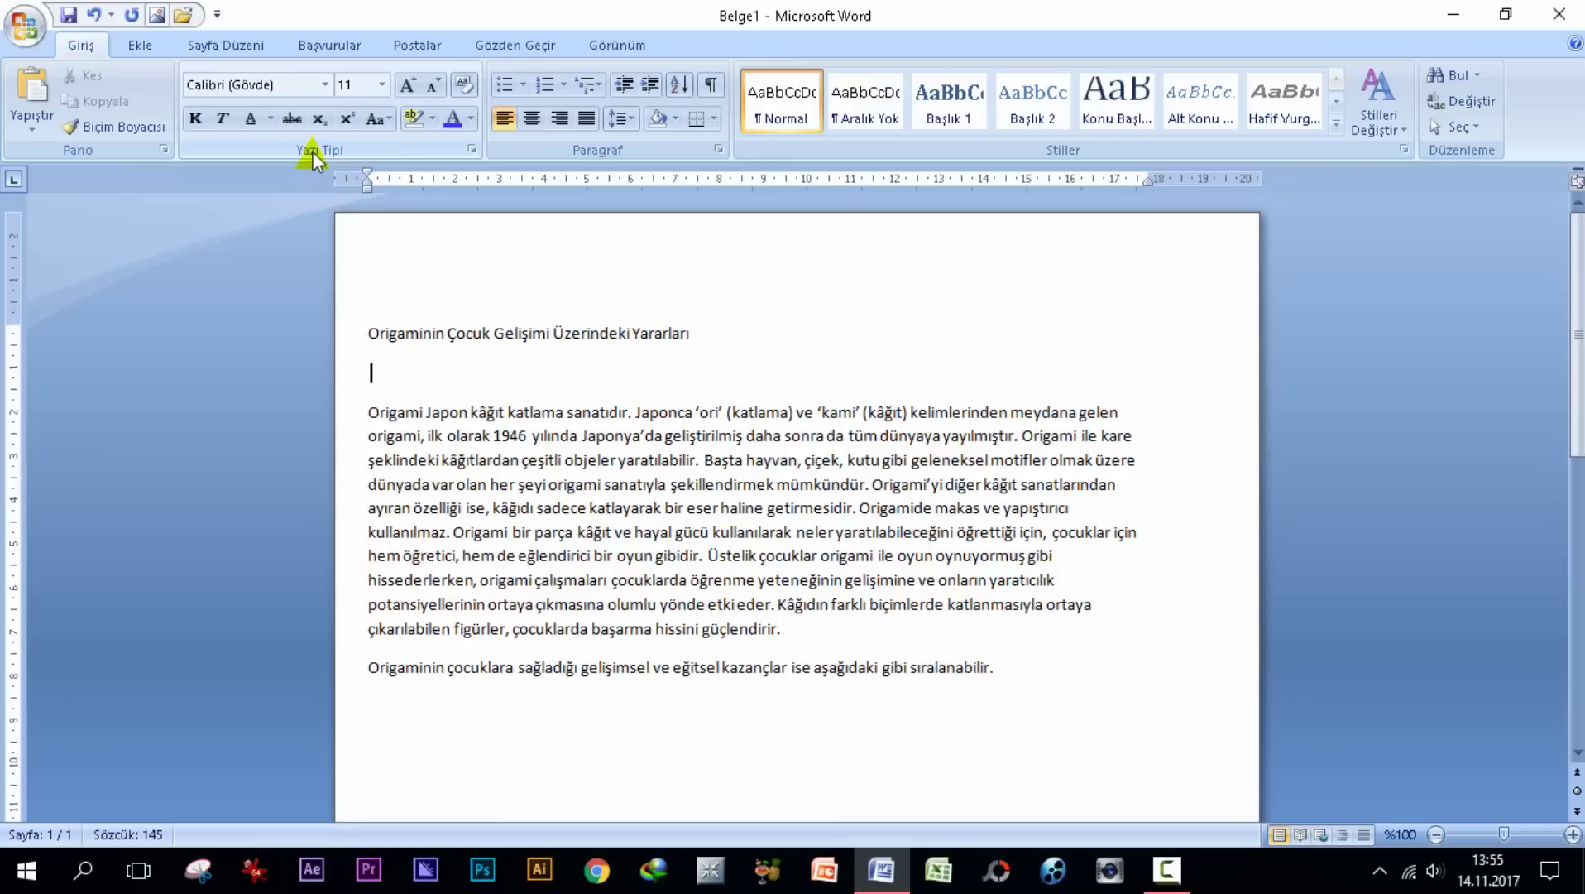
Cancel the Font dialog and select the article heading
left_click(472, 150)
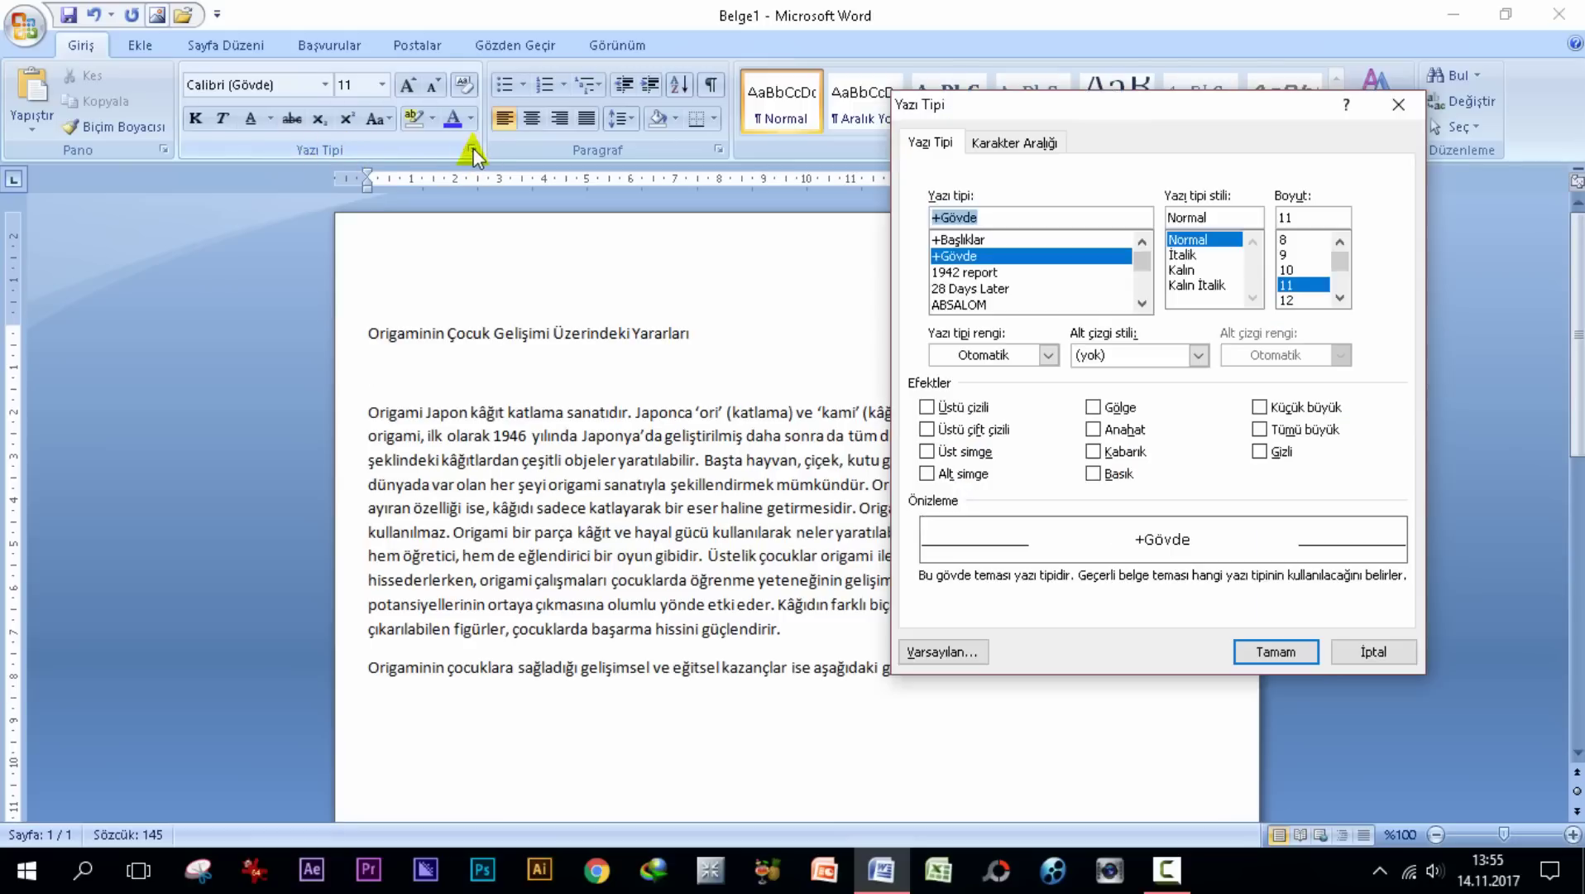
left_click(1373, 652)
left_click_drag(368, 333, 703, 334)
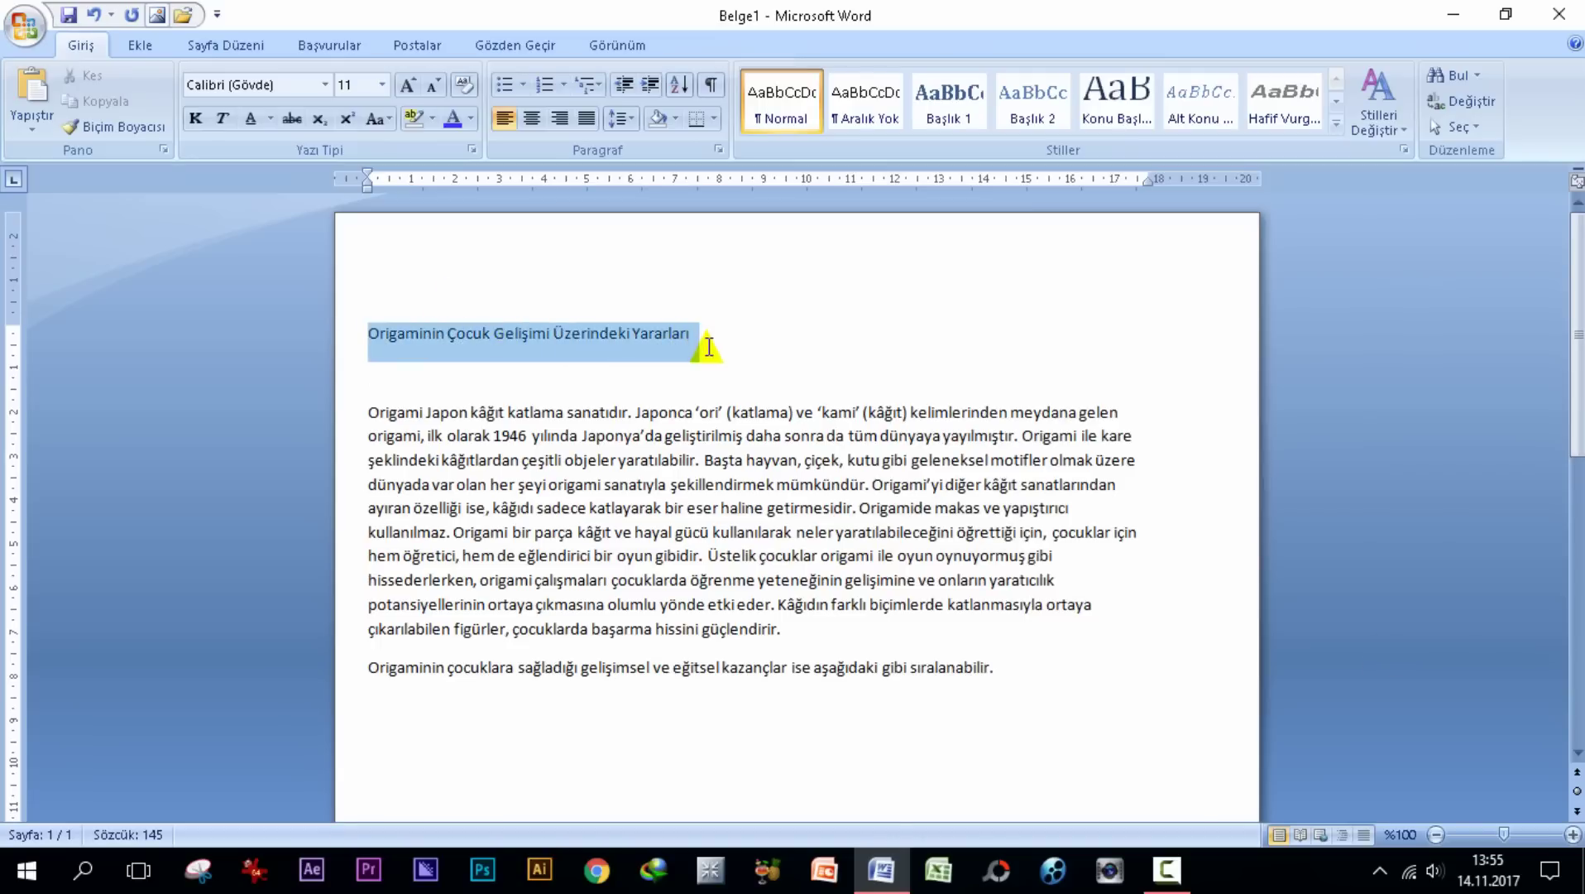
Give the heading Arial Black Italic in the Font dialog
left_click(471, 149)
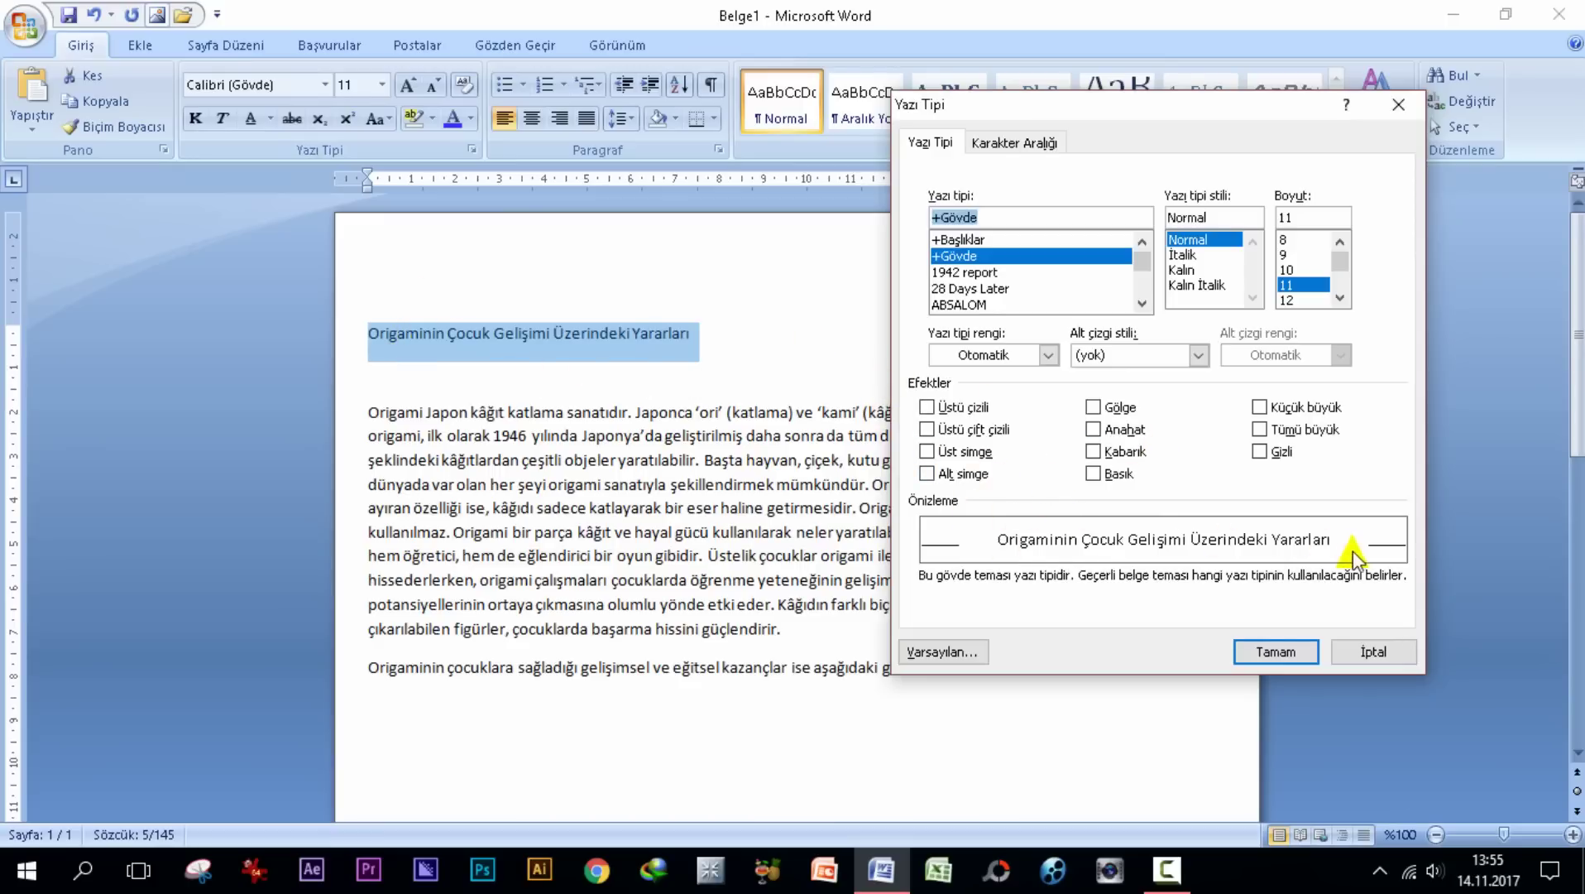
left_click(1142, 303)
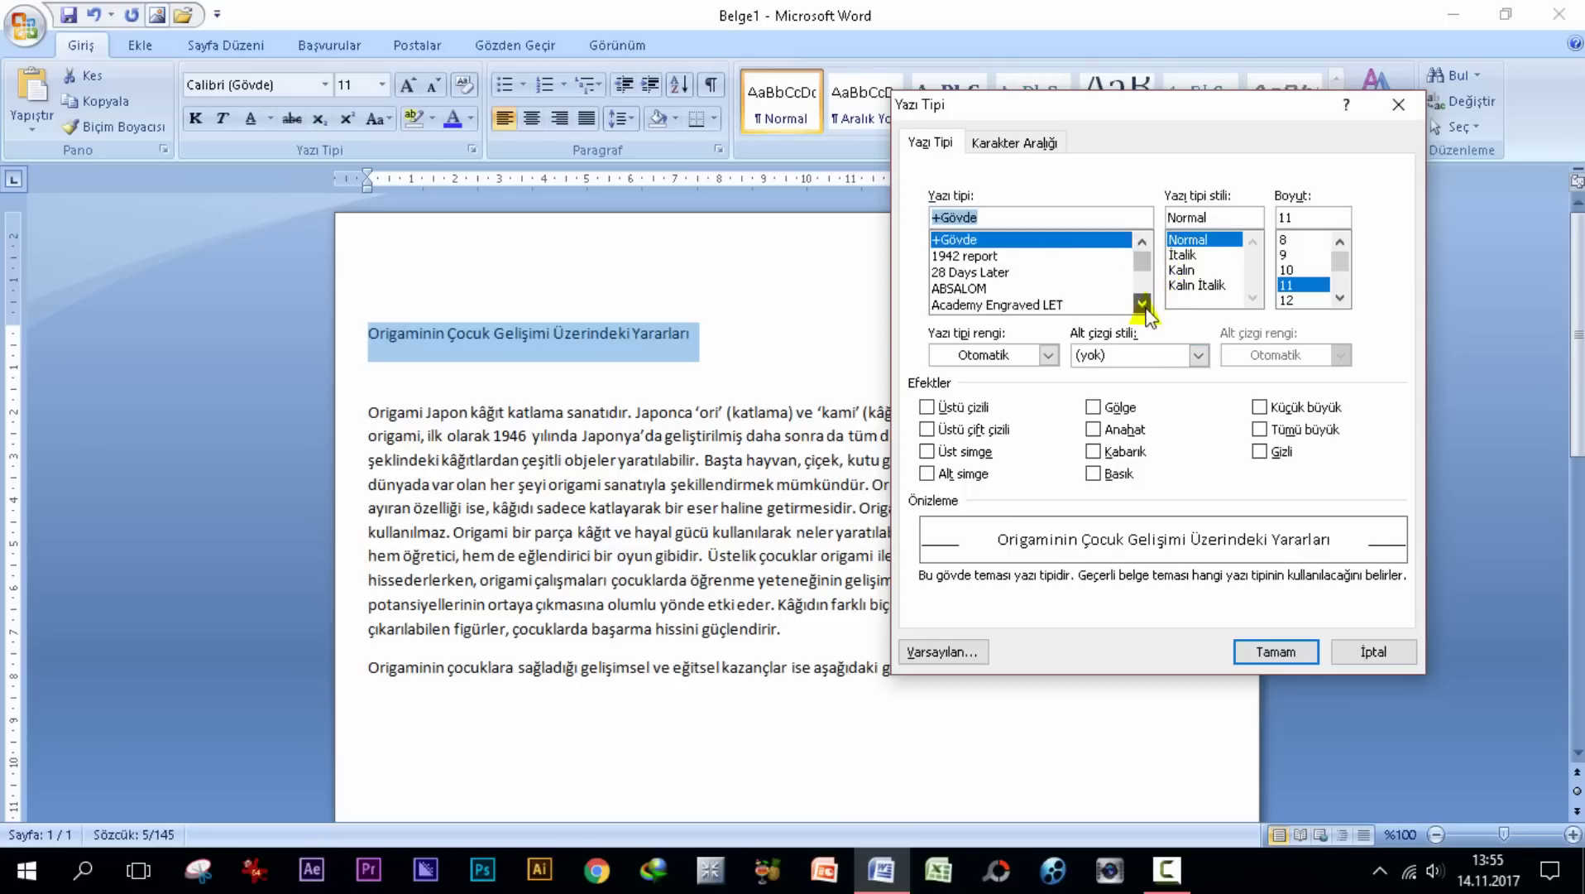
left_click_drag(1143, 303, 1143, 305)
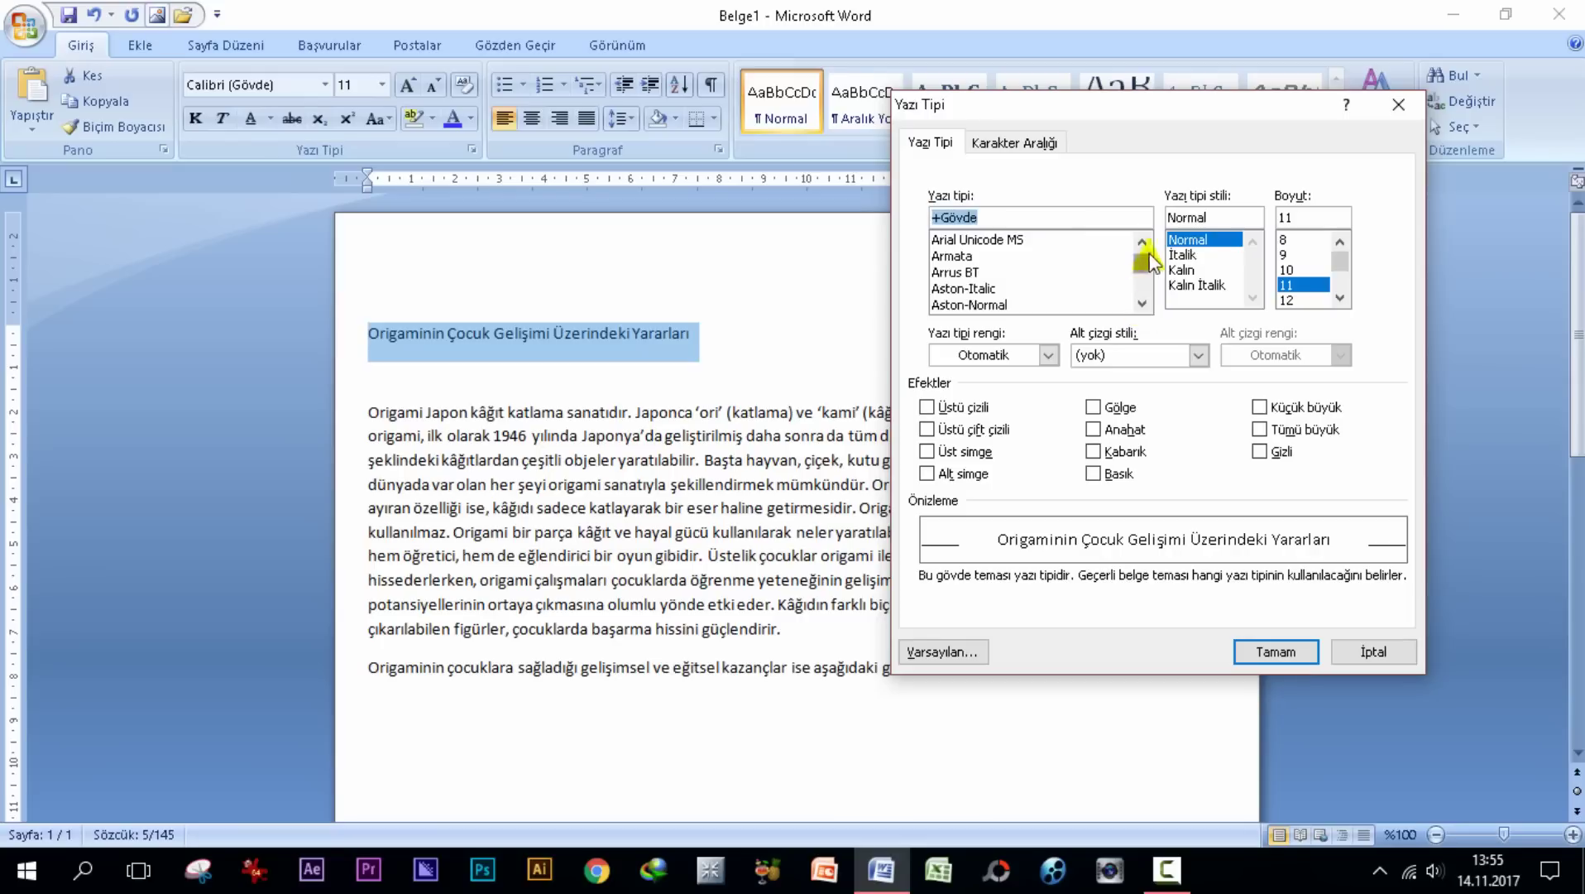
left_click_drag(1144, 241, 1144, 241)
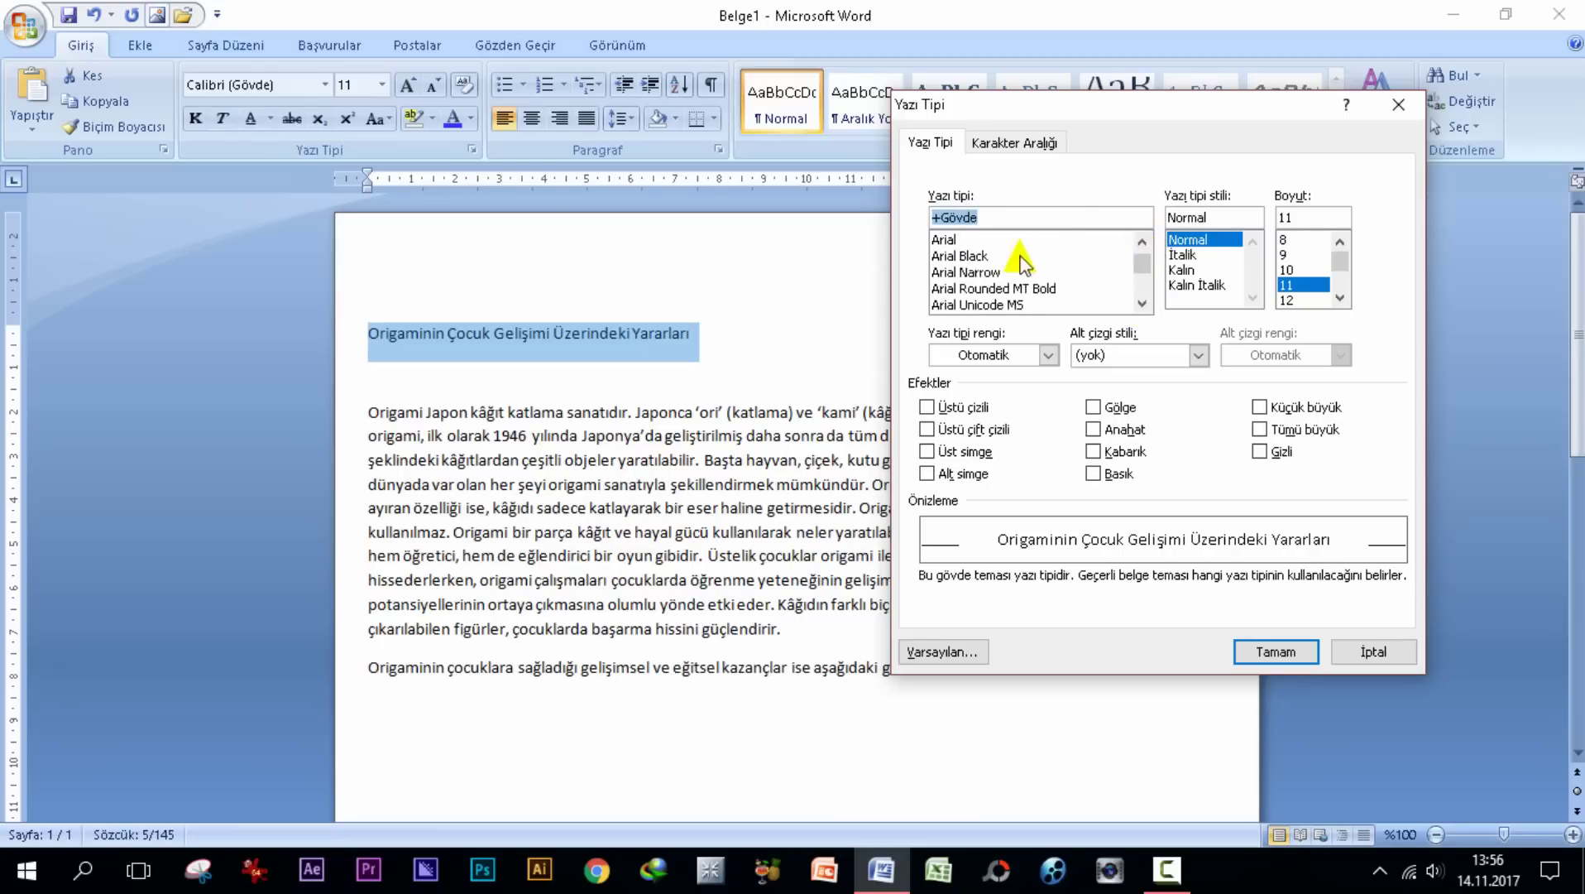
left_click(974, 256)
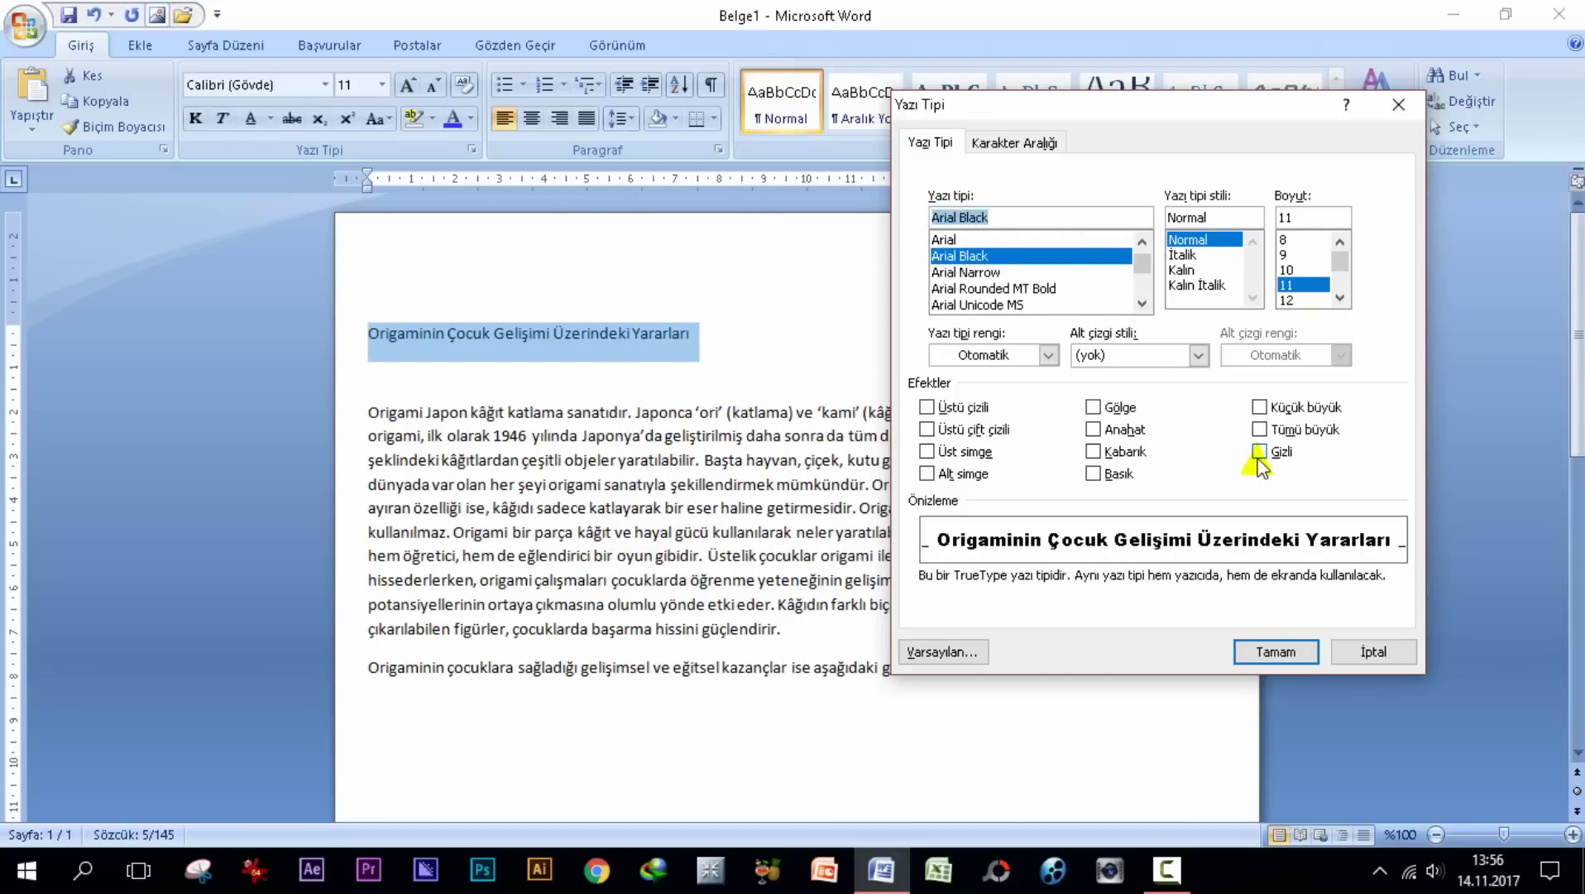
left_click(1184, 256)
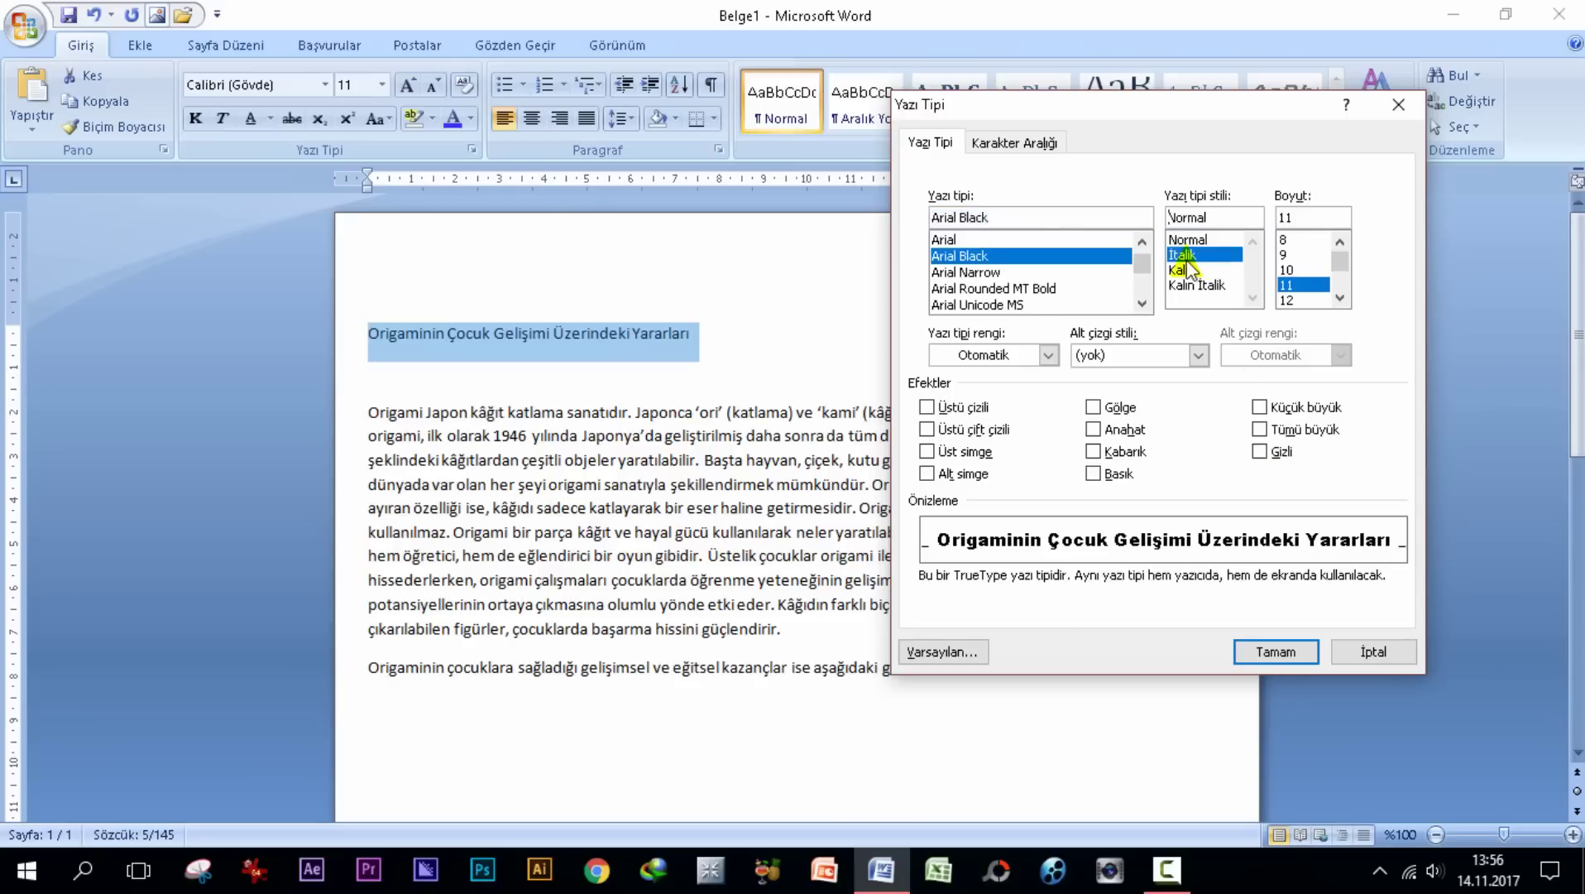
Add 36 pt size and Emboss to the heading, then undo the new formatting
left_click(1340, 298)
left_click(1340, 298)
left_click(1340, 298)
left_click(1339, 298)
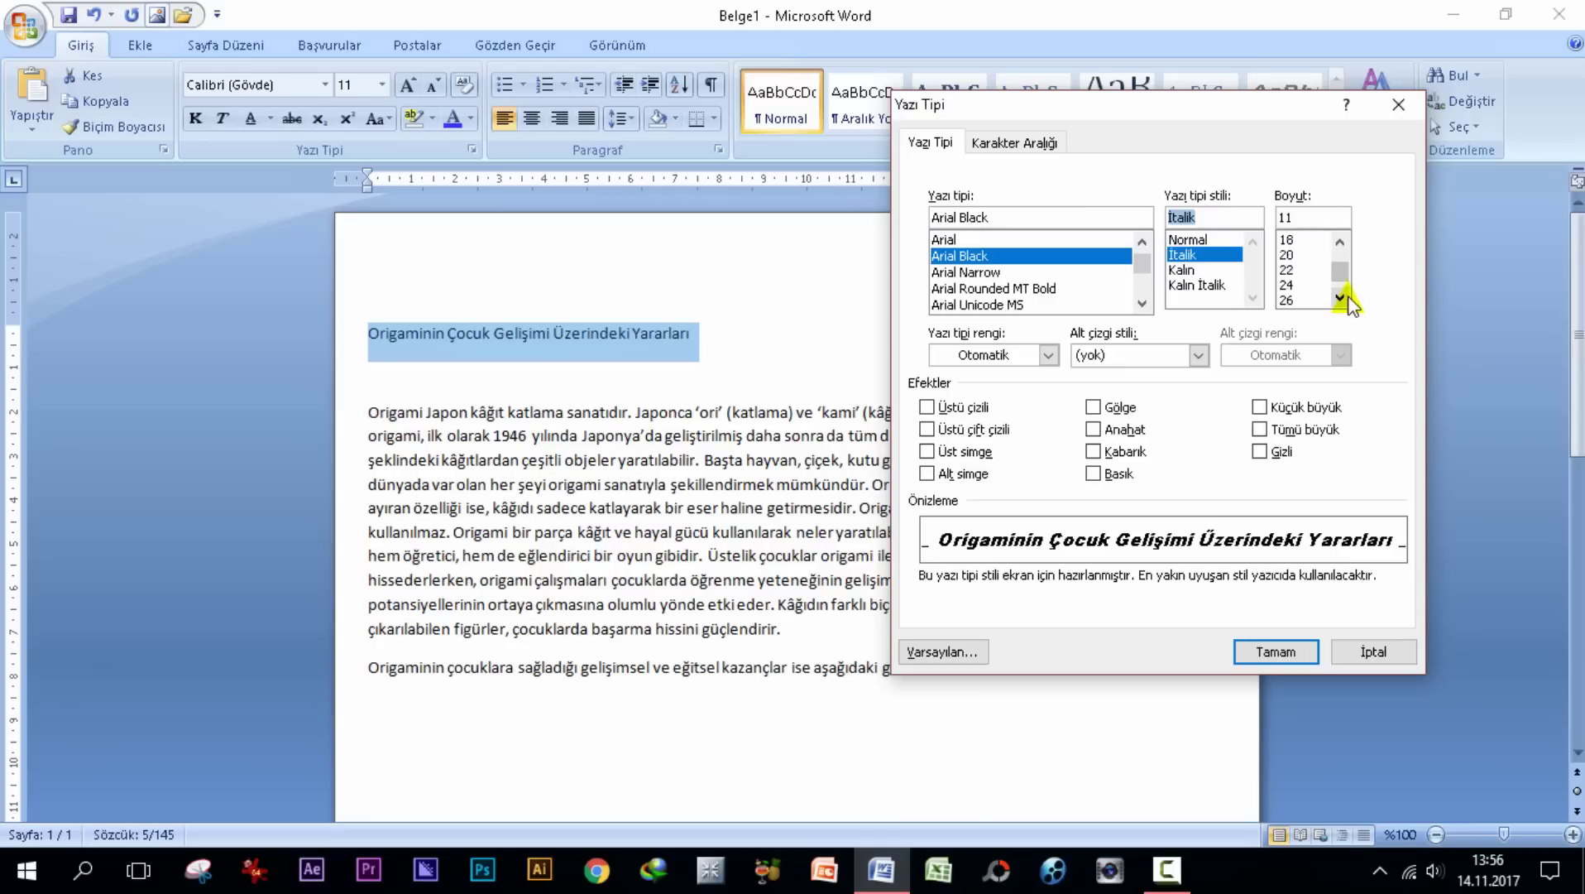
left_click(1287, 270)
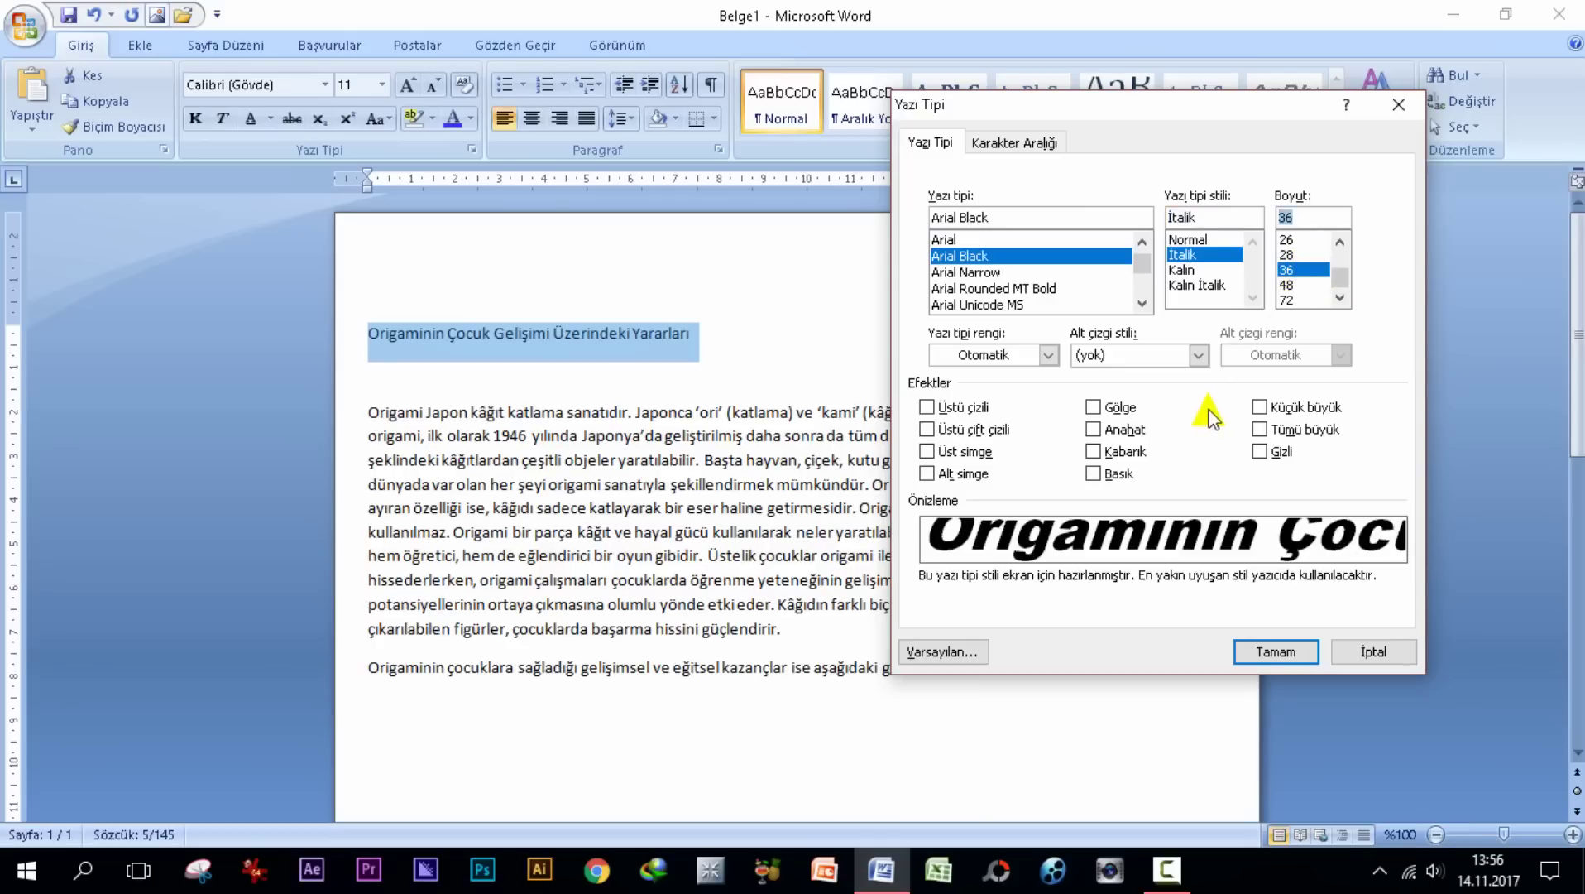
left_click(1096, 453)
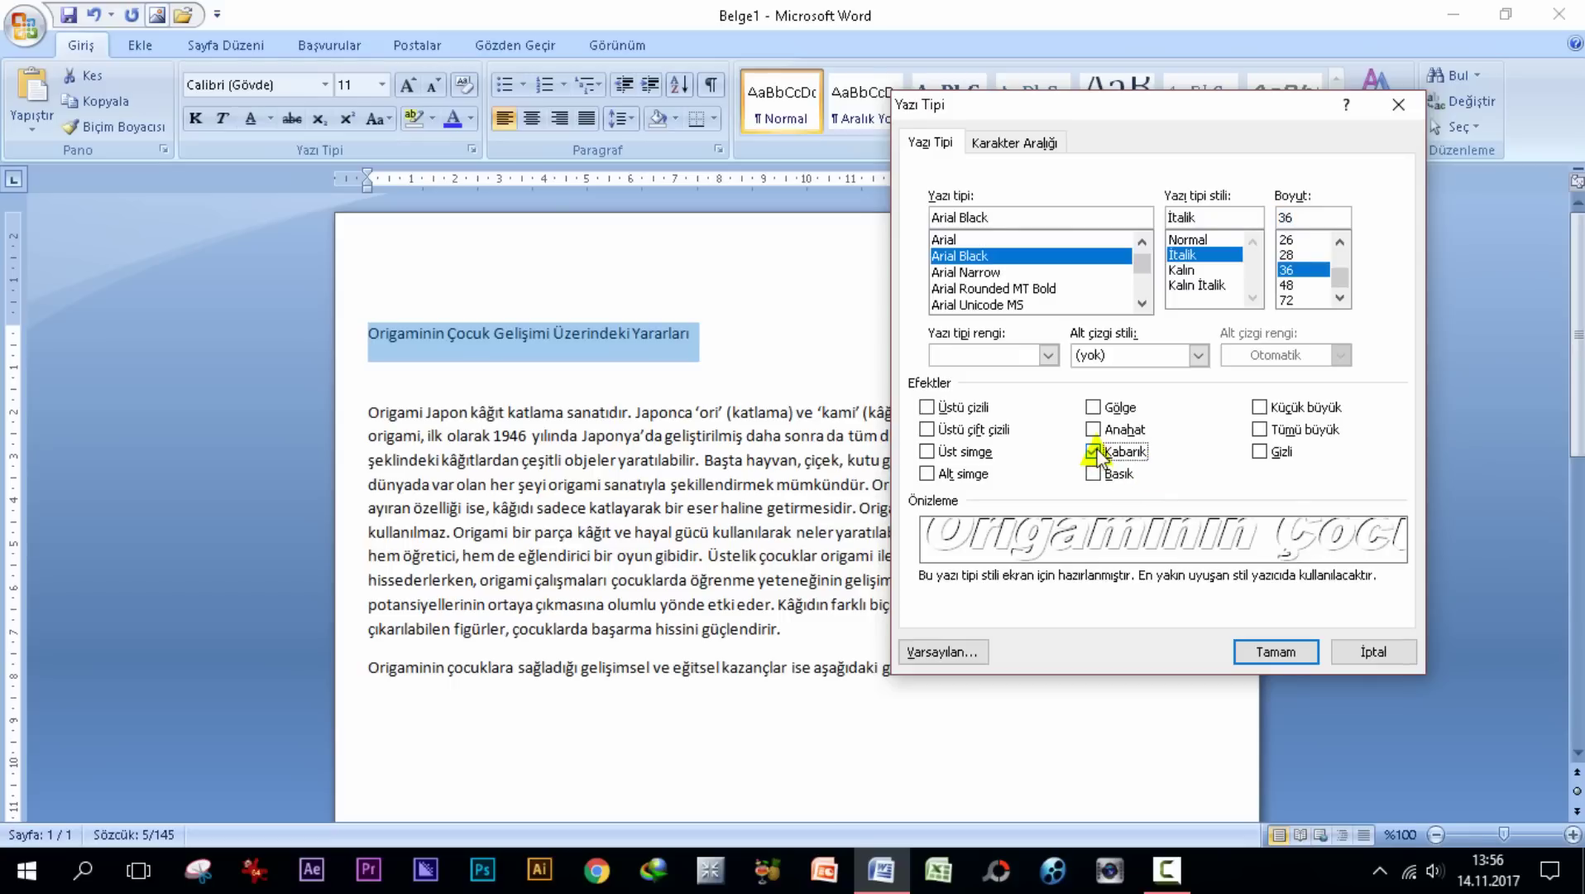
left_click(1272, 652)
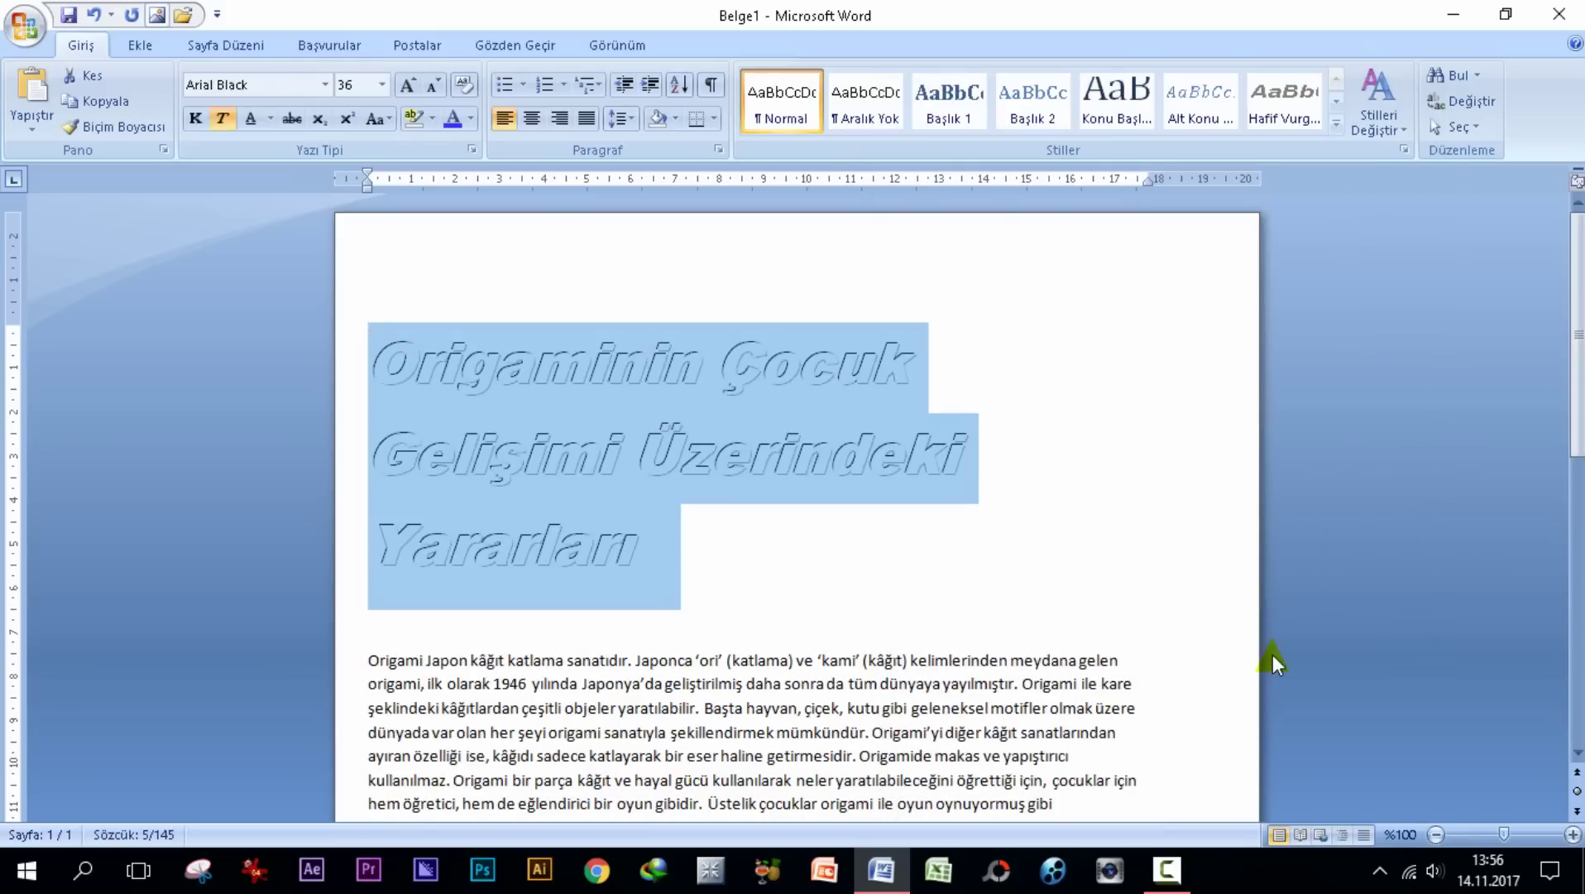
left_click(1131, 494)
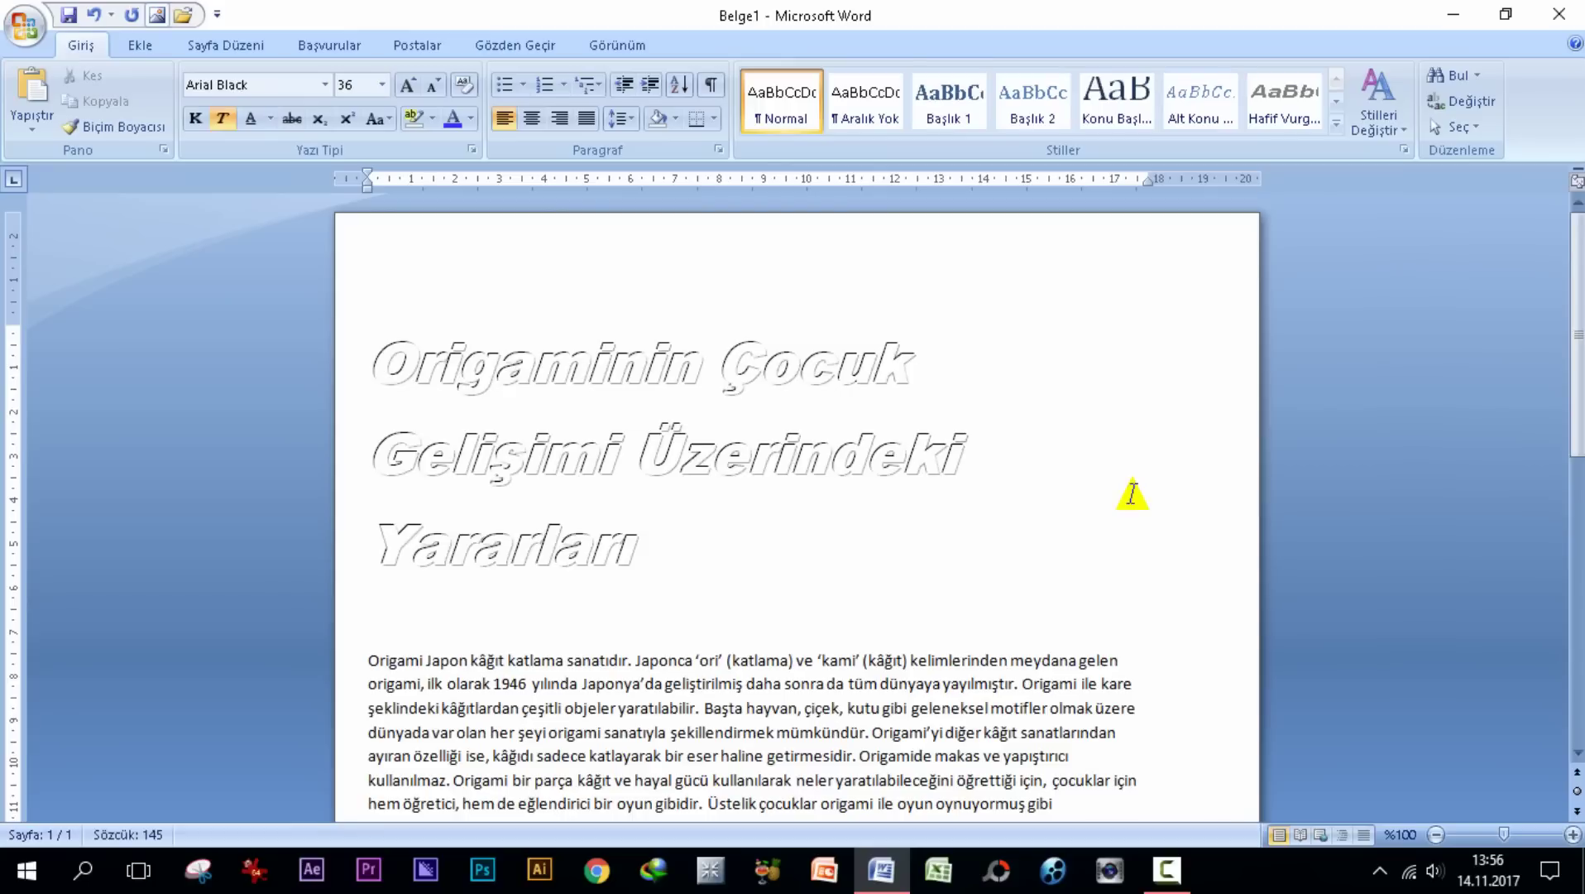
left_click(93, 15)
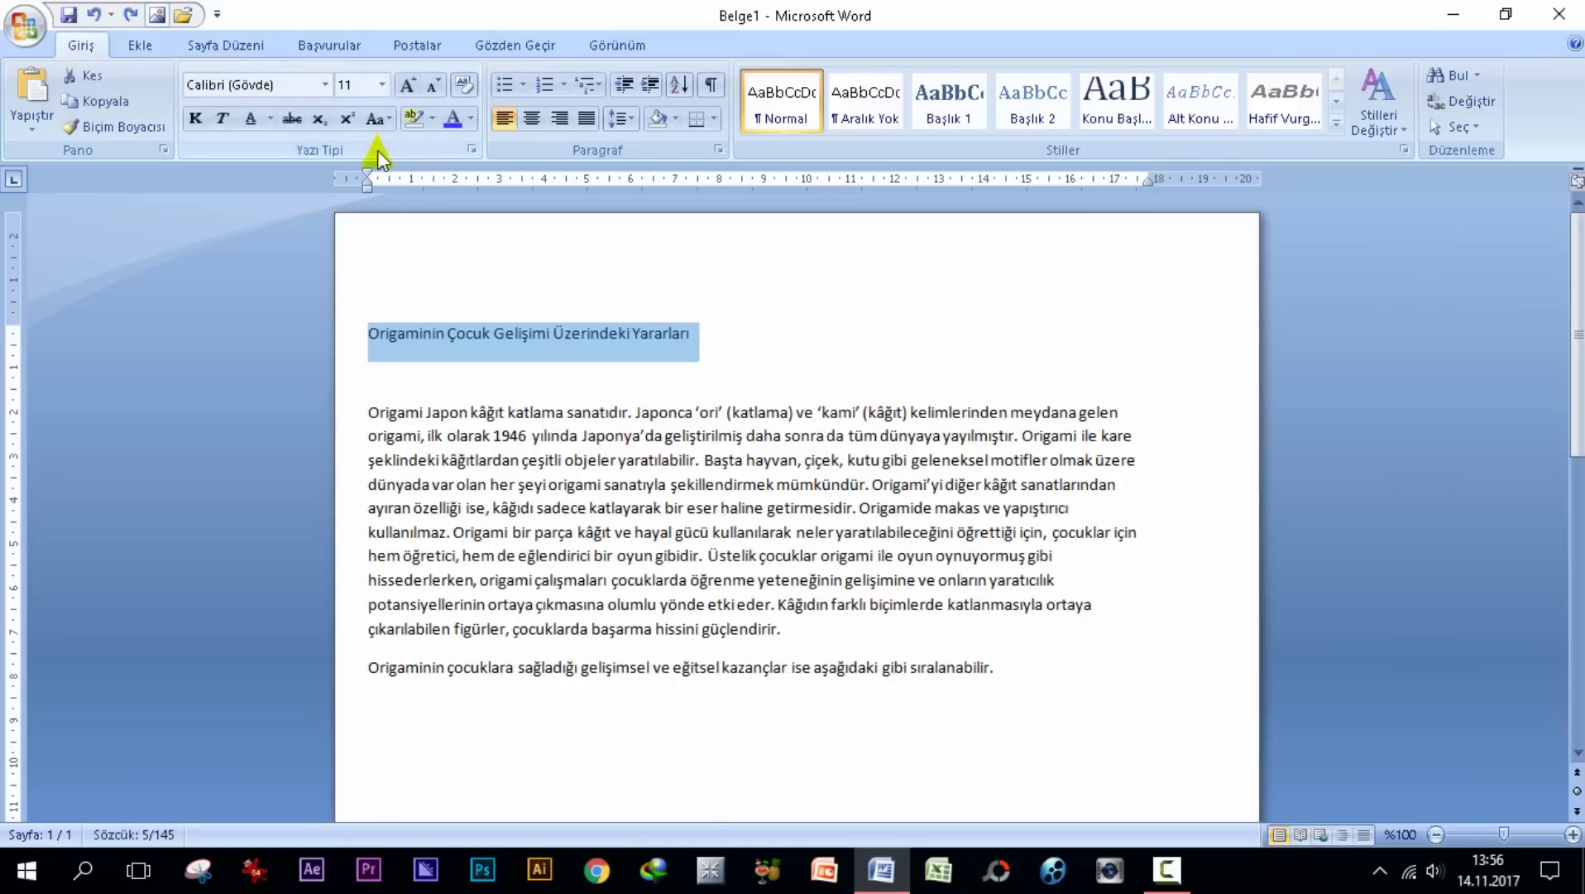
Try the Shadow, Outline and Engrave effects in the Font dialog, then clear them
left_click(464, 152)
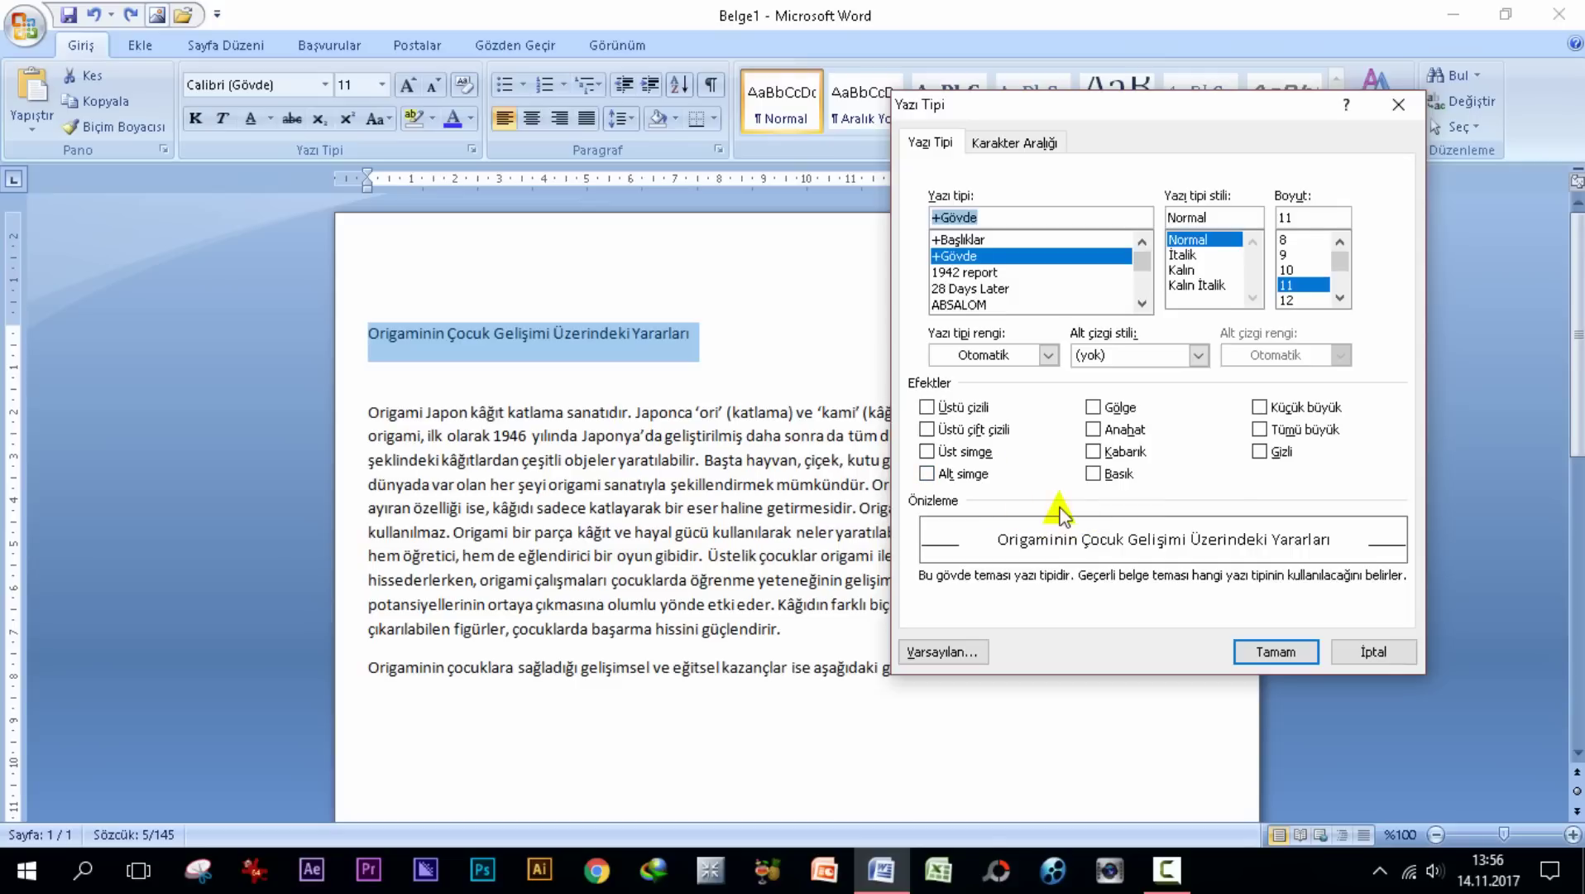
left_click(1093, 407)
left_click(1093, 407)
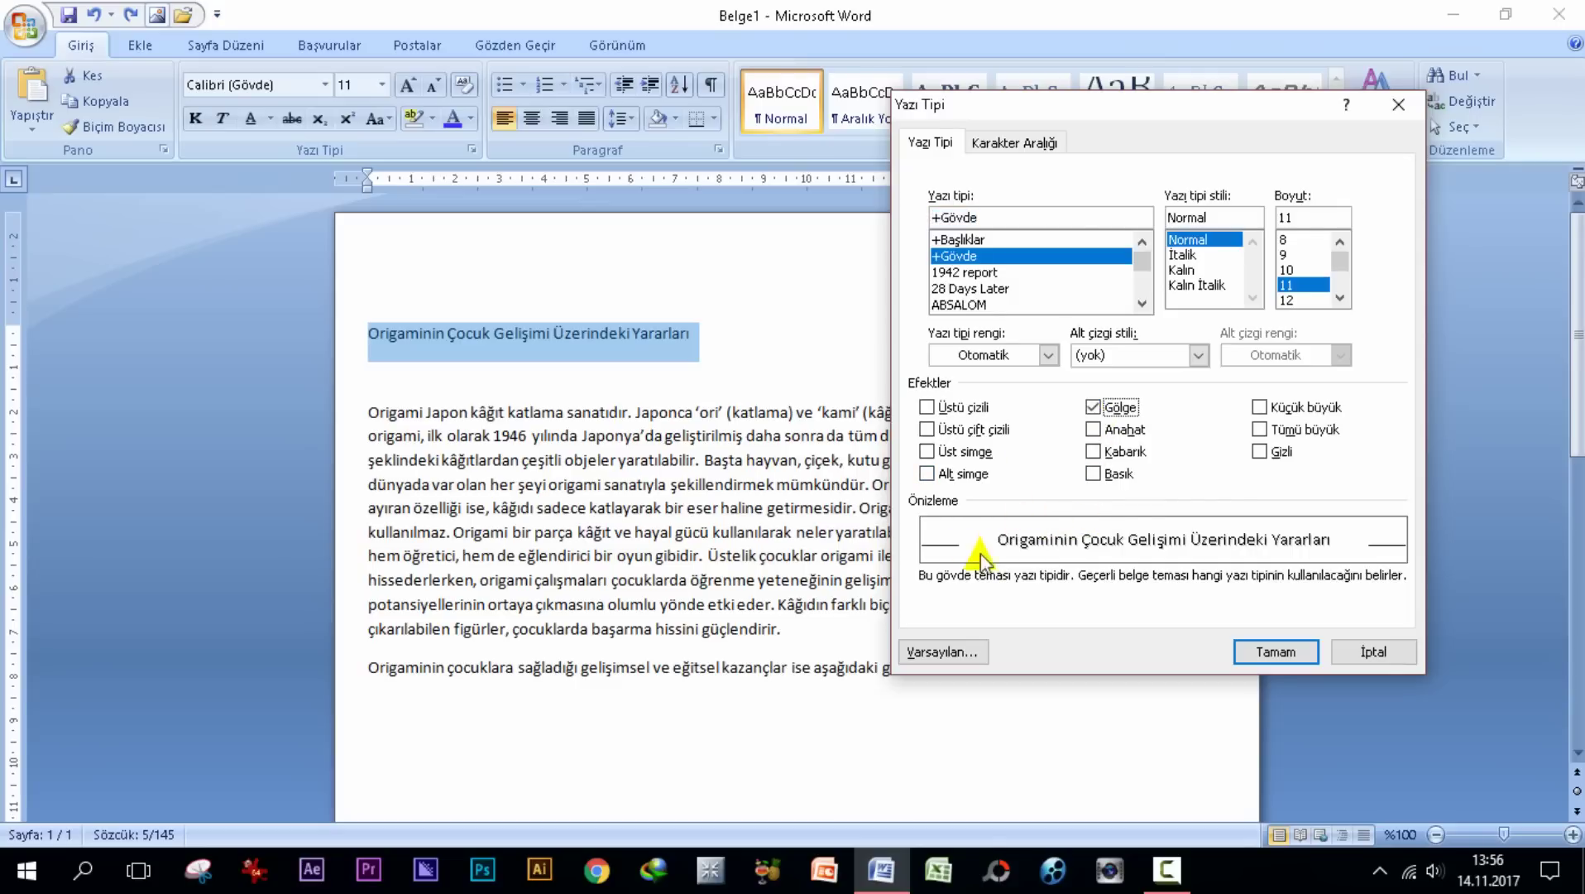
left_click(1093, 407)
left_click(1093, 430)
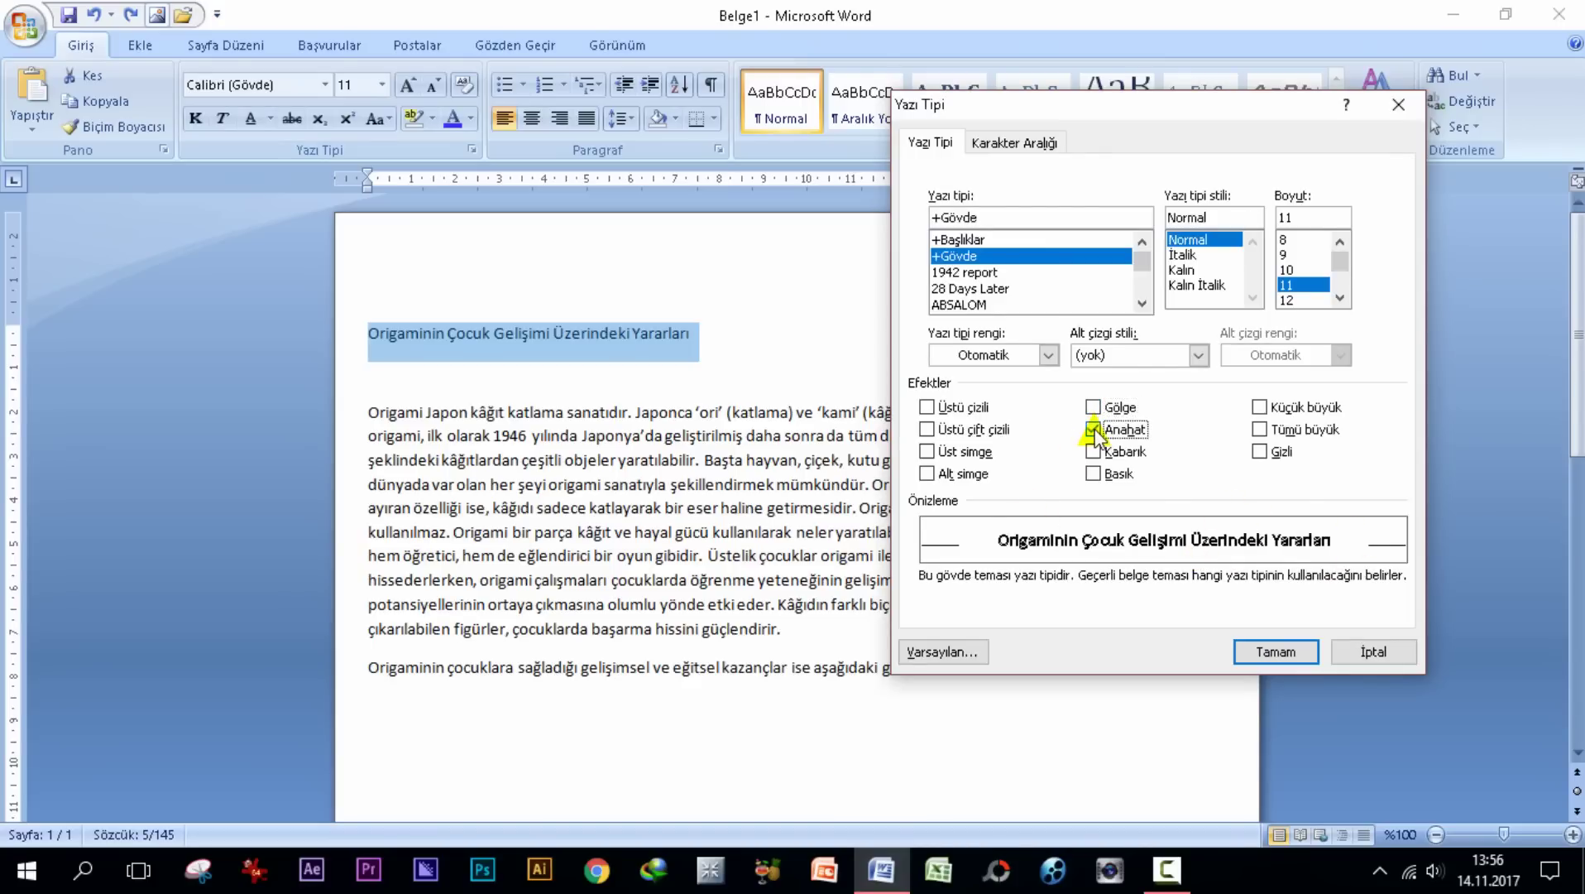
left_click(1093, 429)
left_click(1093, 452)
left_click(1093, 451)
left_click(1093, 474)
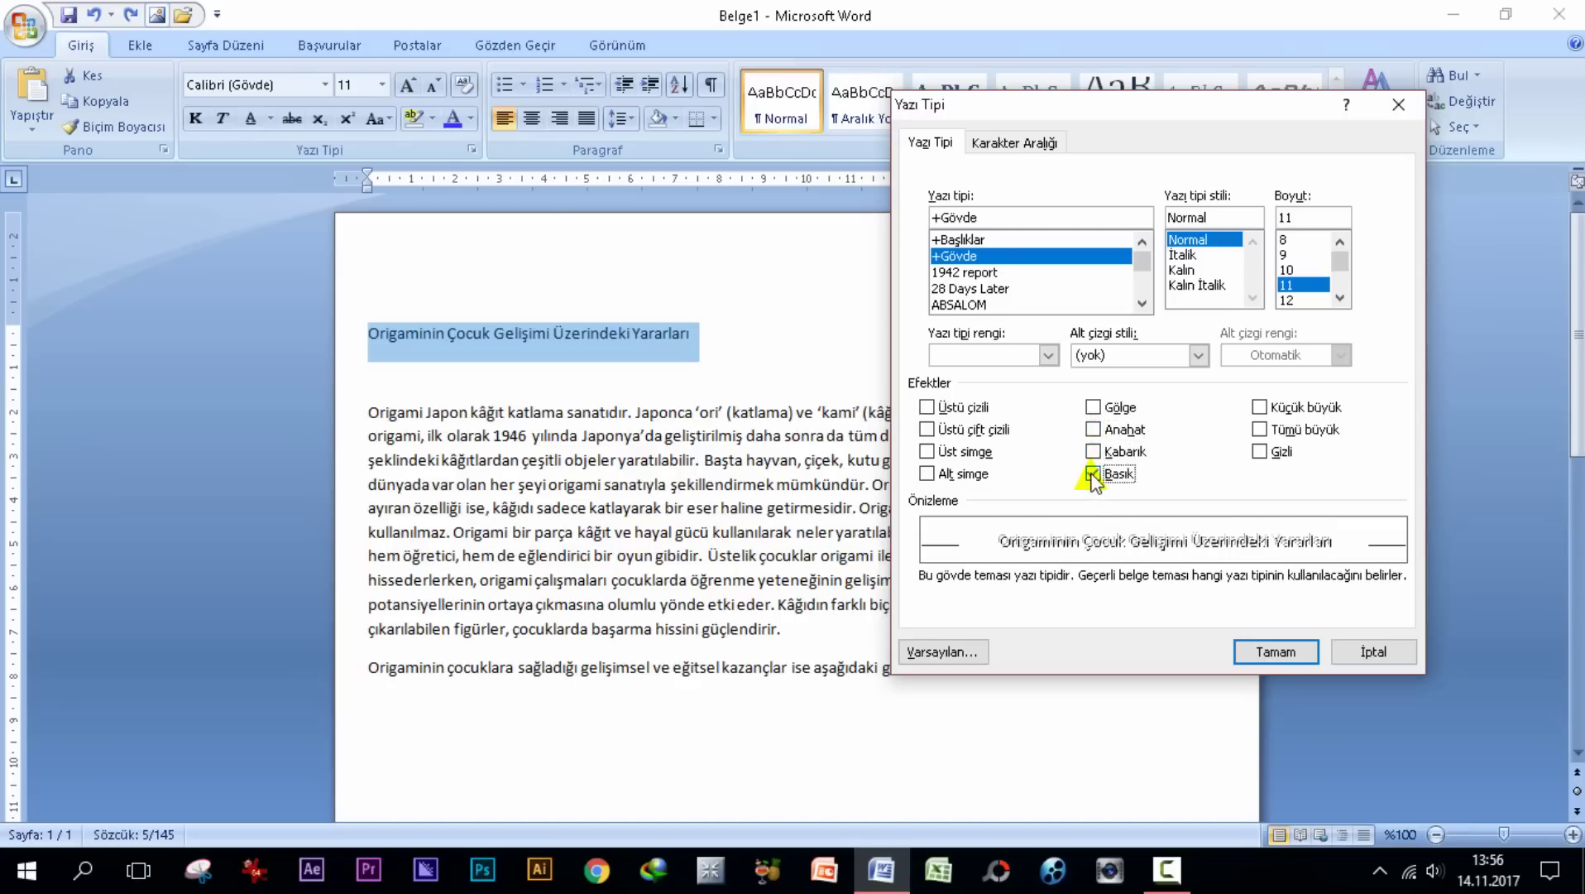
left_click(1093, 474)
Try Small caps and All caps, then turn both off again
left_click(1259, 408)
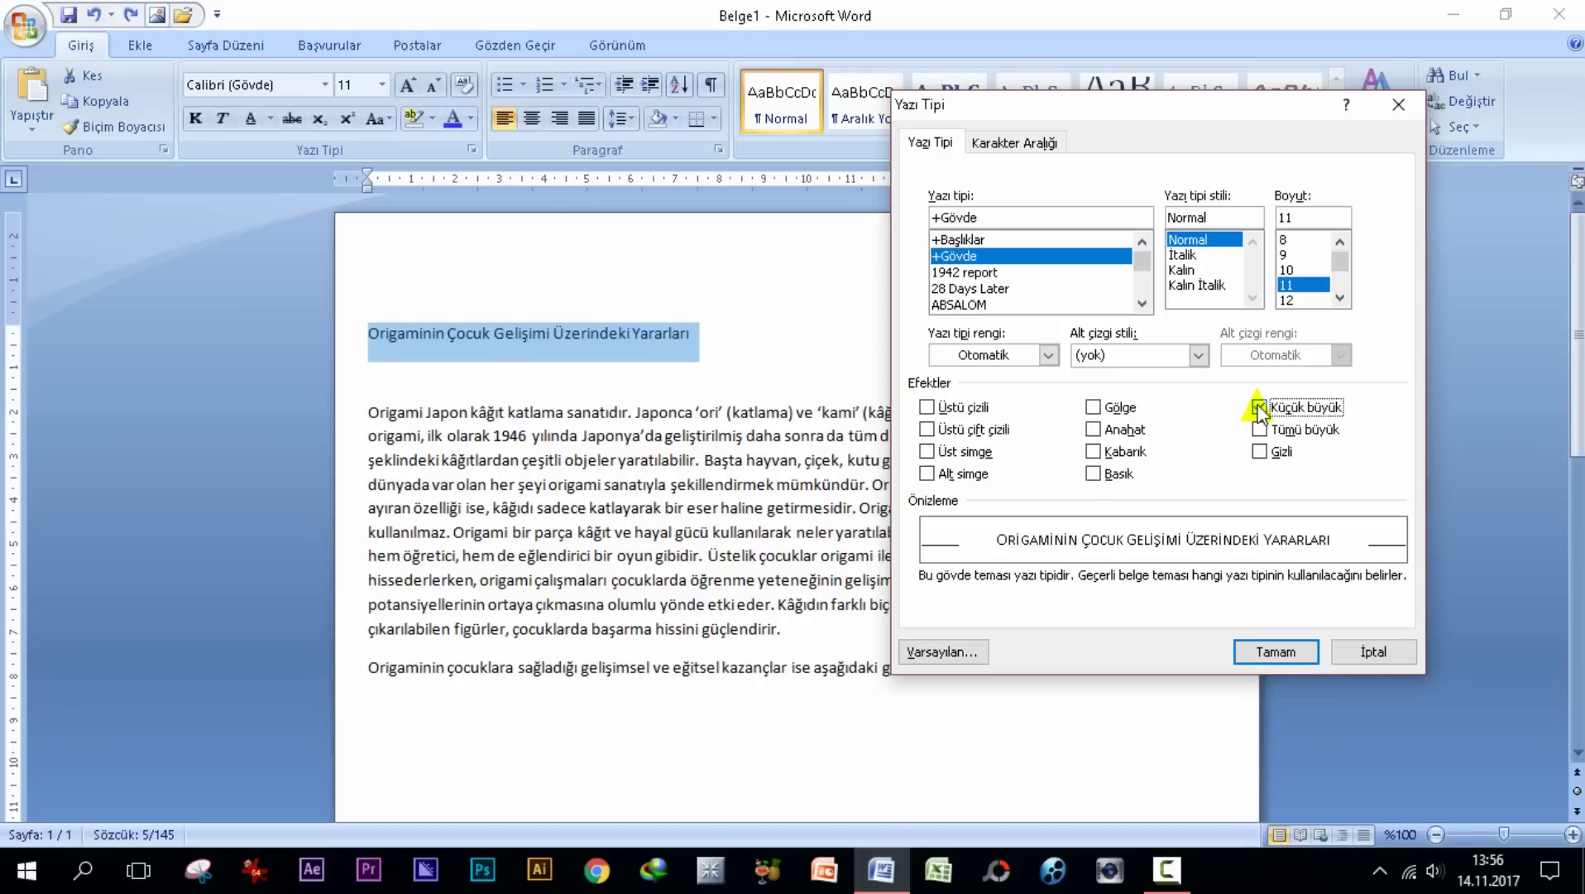
left_click(1259, 407)
left_click(1259, 430)
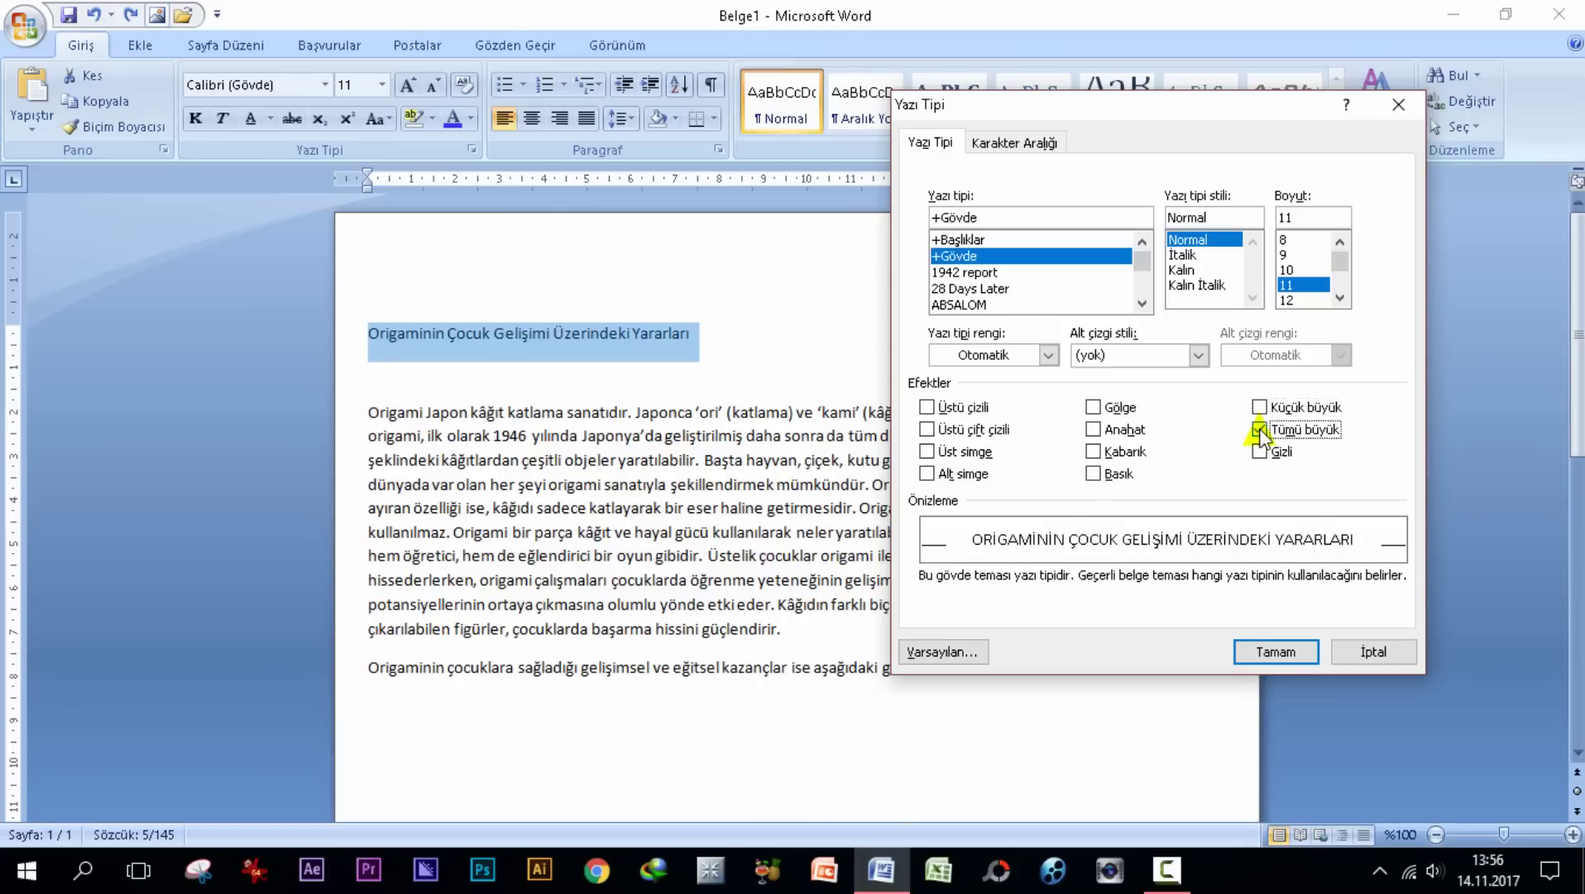
left_click(1260, 430)
left_click(1259, 452)
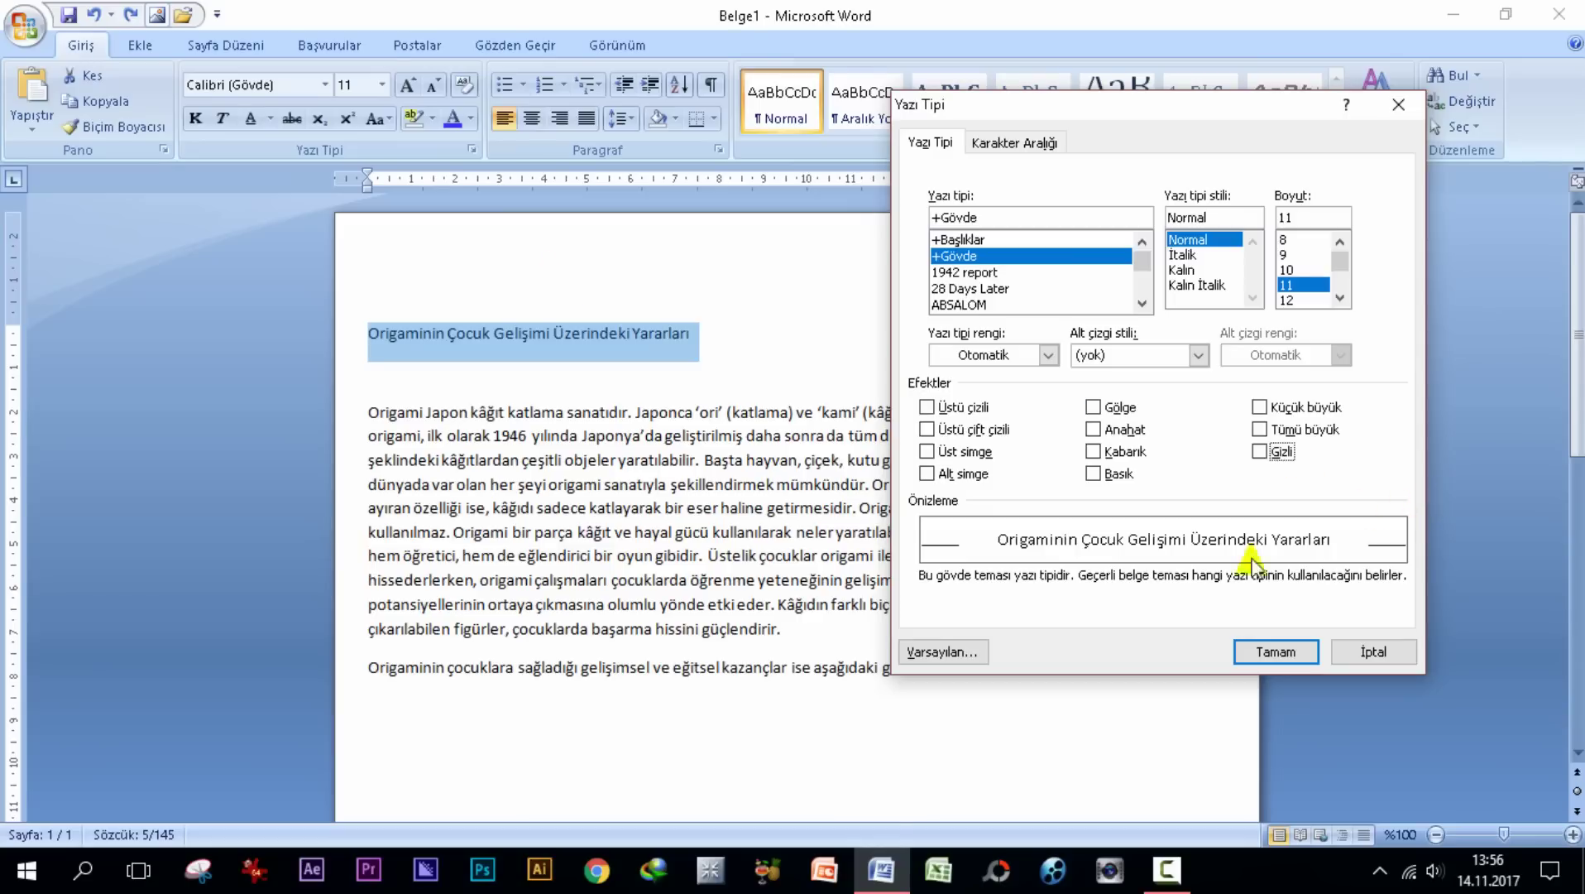
Check Emboss and confirm it as the default +Gövde 11 pt font
left_click(1093, 451)
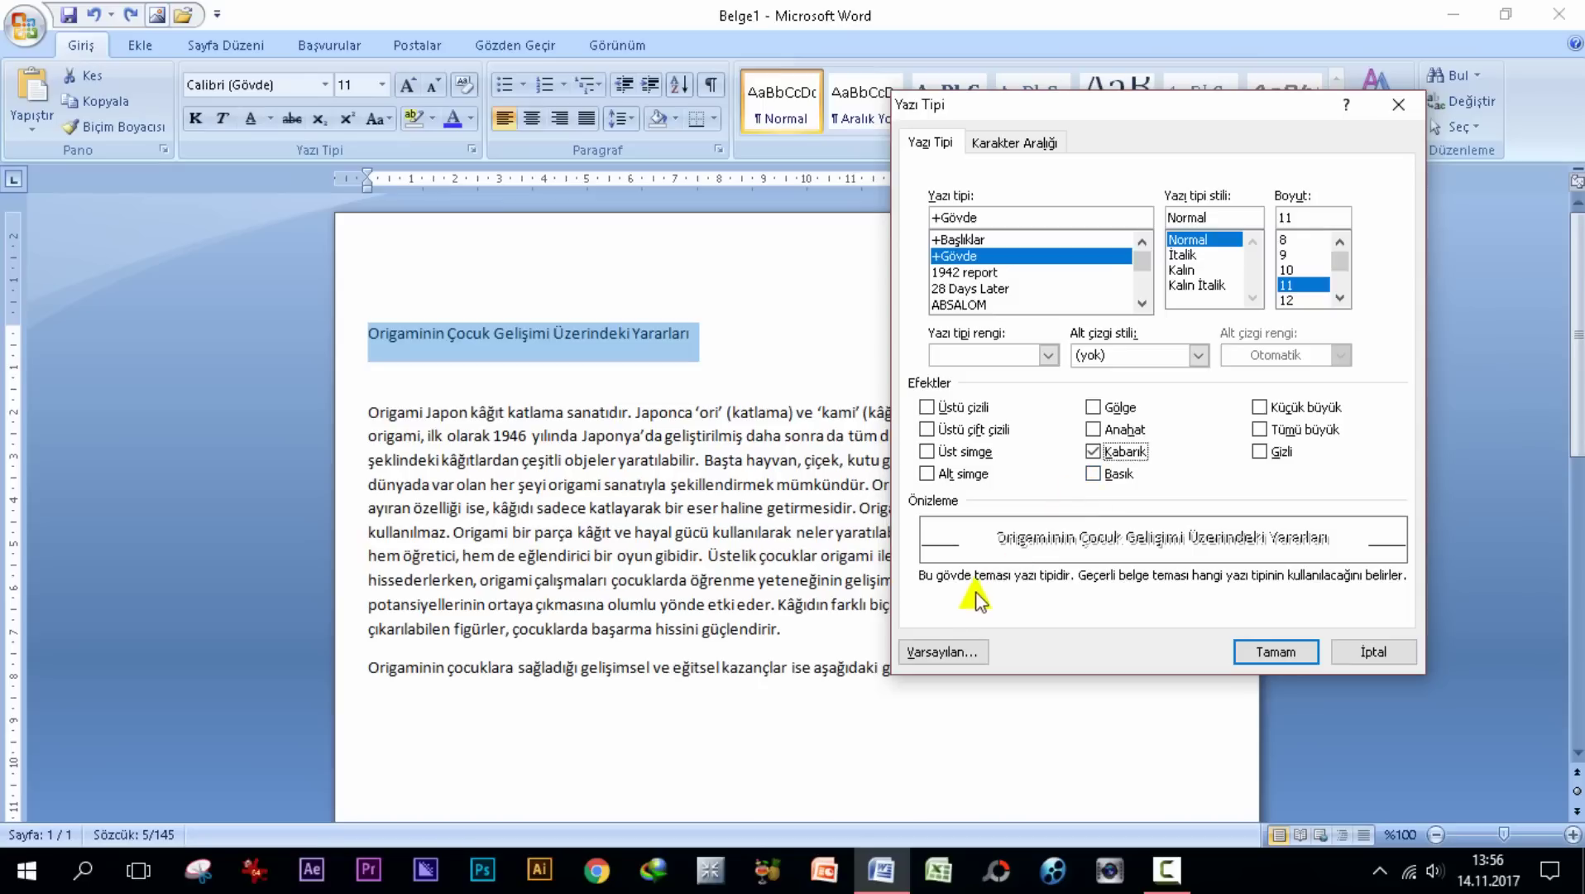
left_click(931, 652)
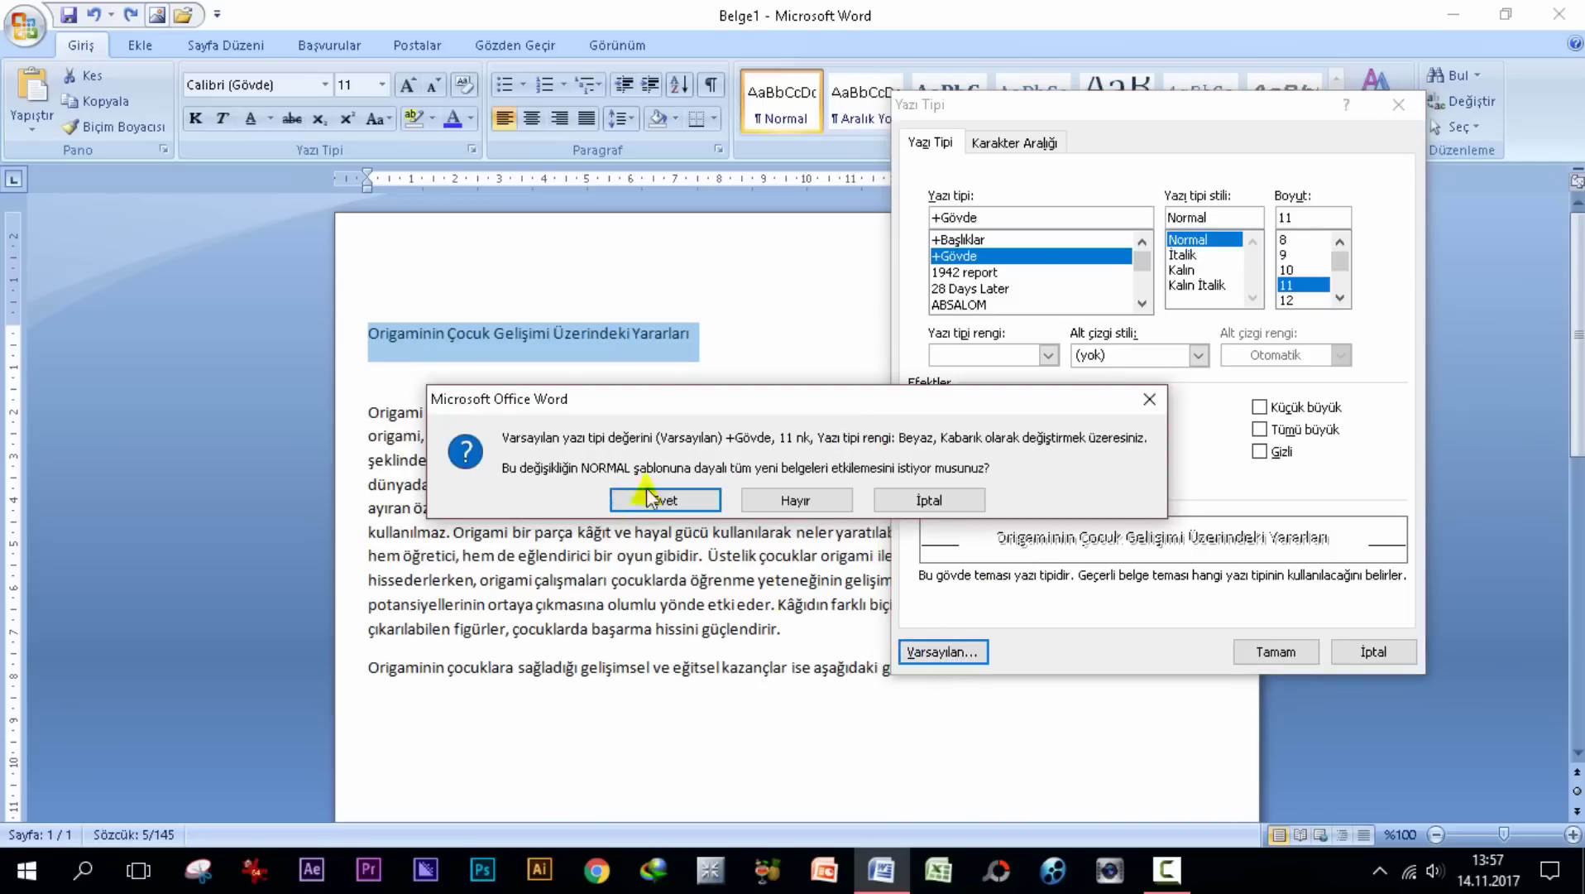
left_click(648, 496)
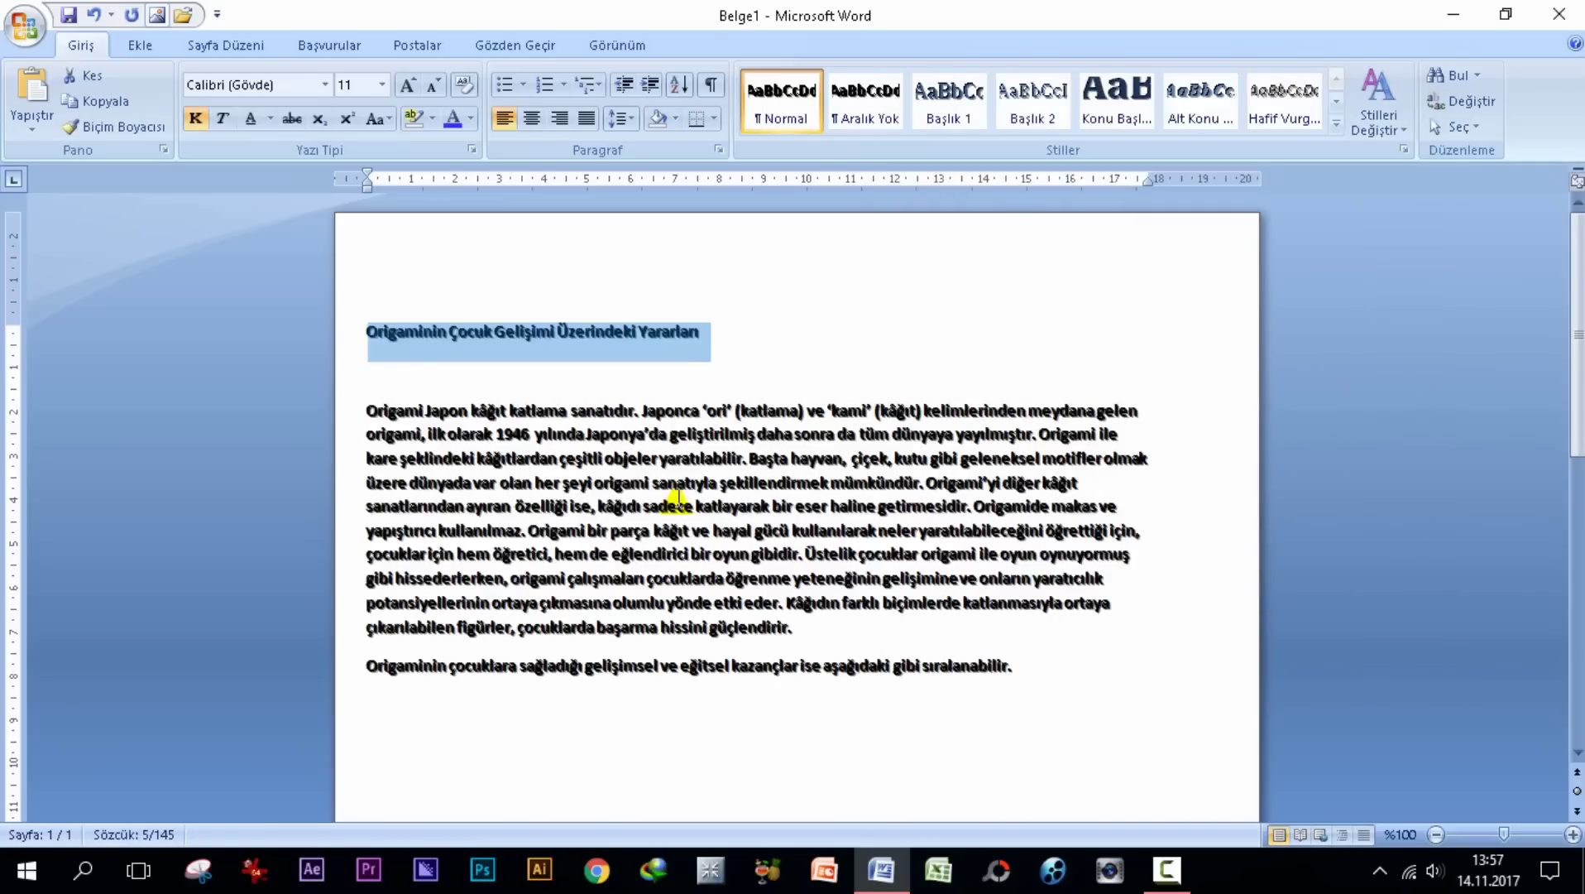
left_click(1213, 695)
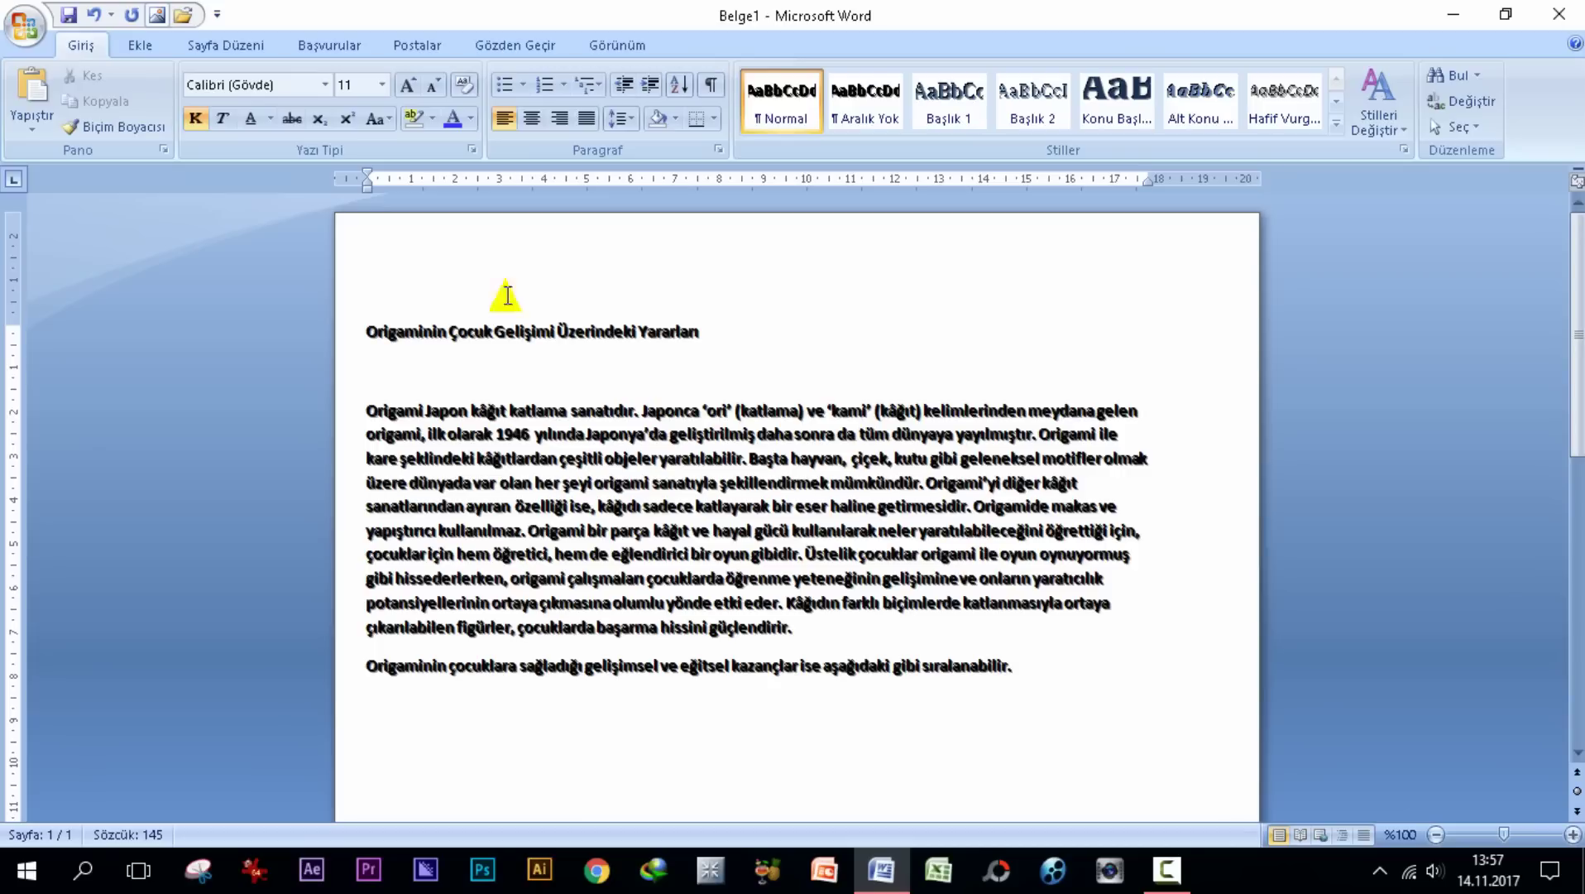
Undo the embossed default font, then select the whole article text
left_click(95, 14)
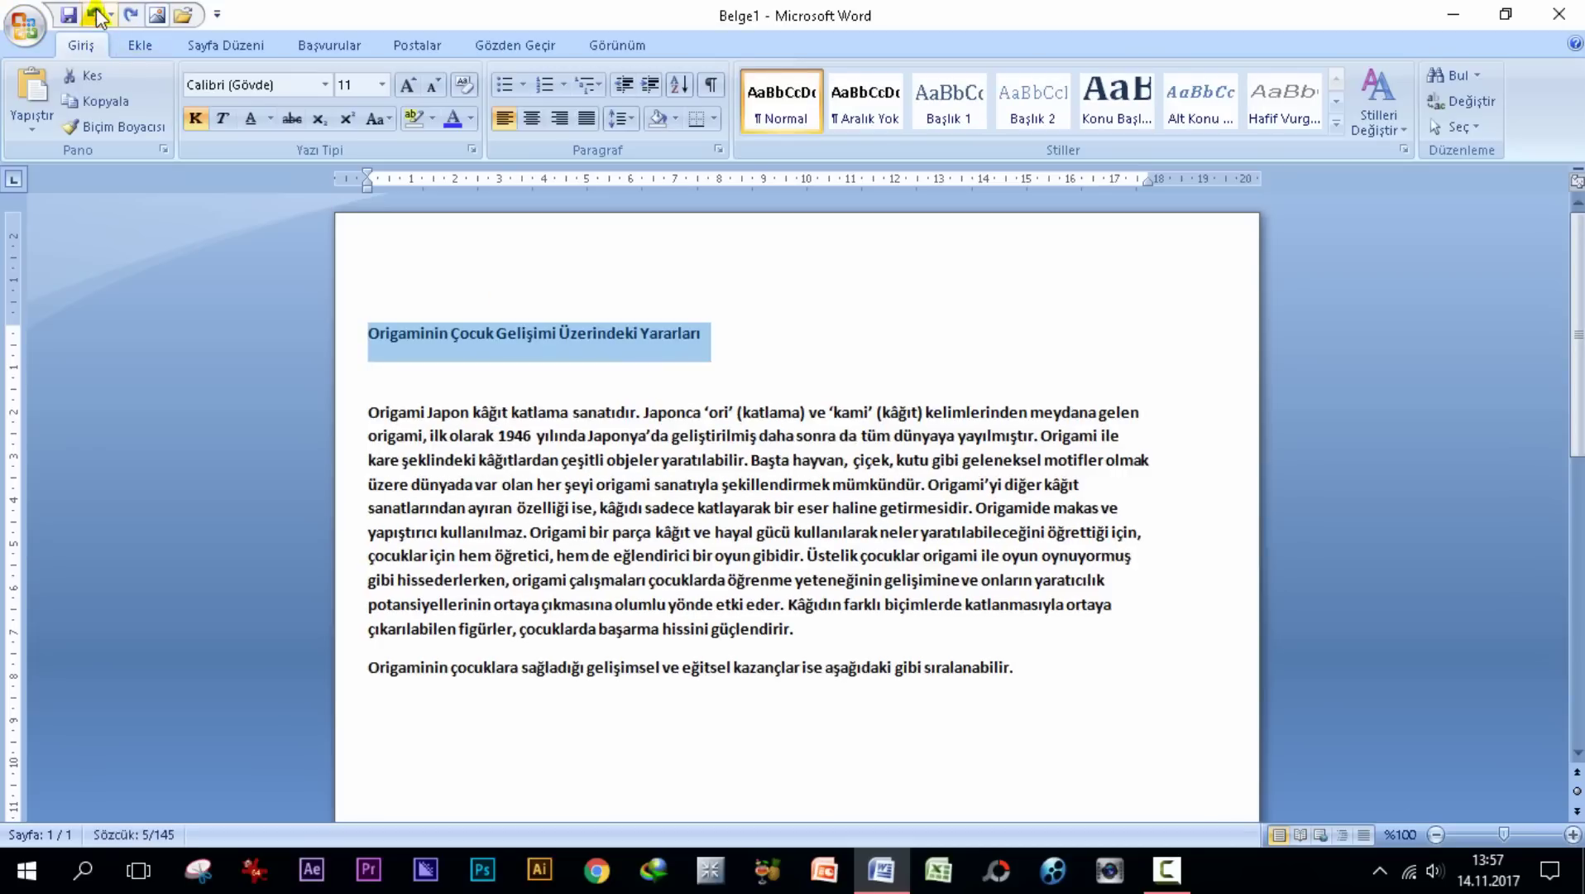
left_click(96, 15)
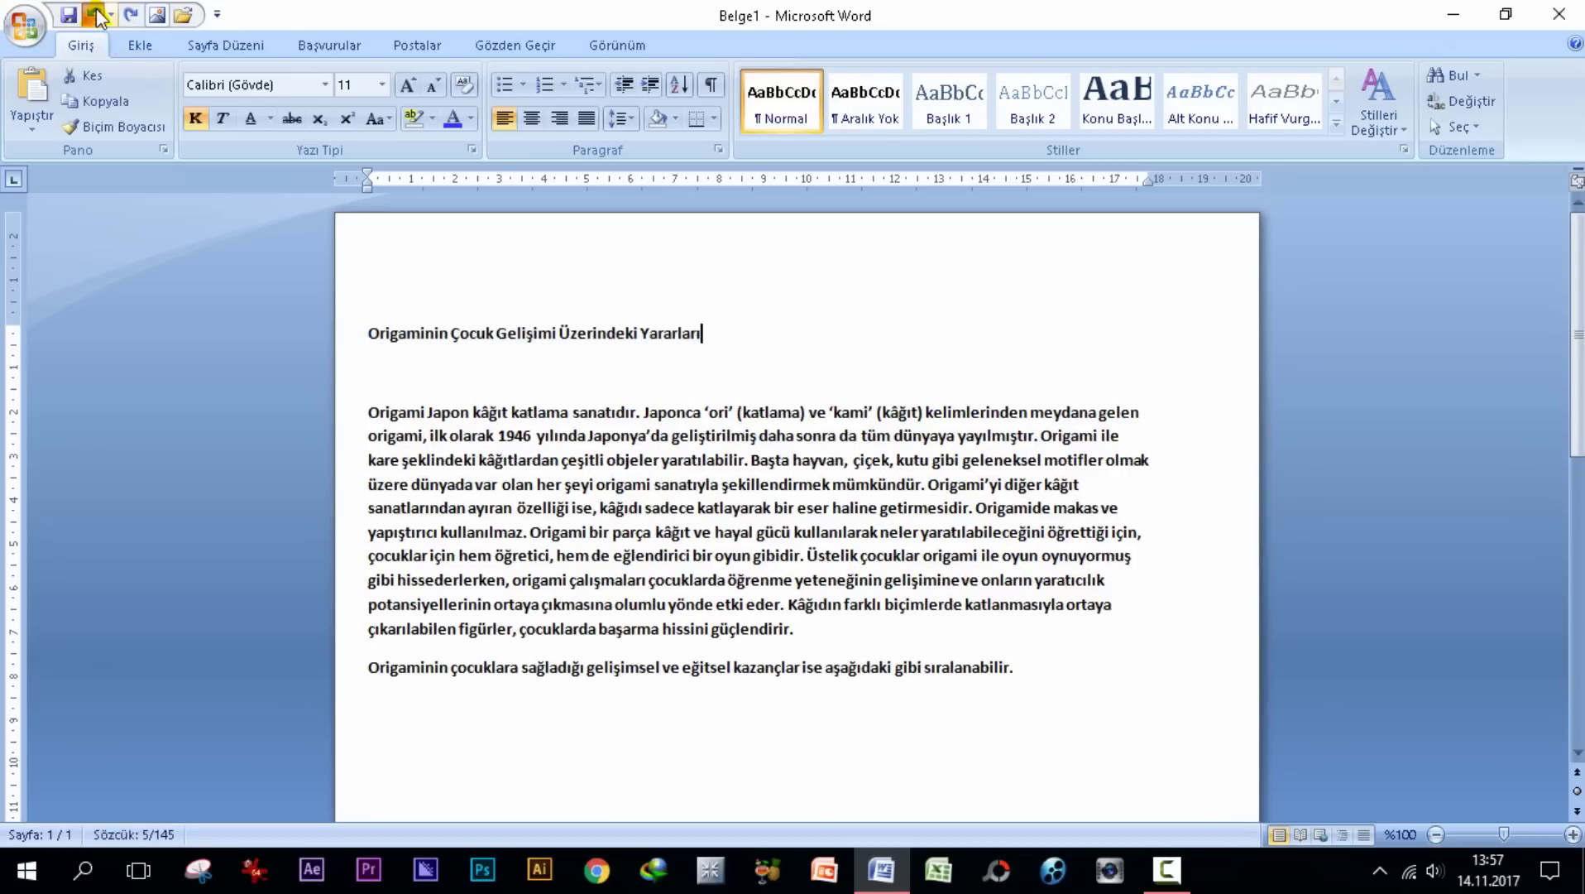
left_click(96, 14)
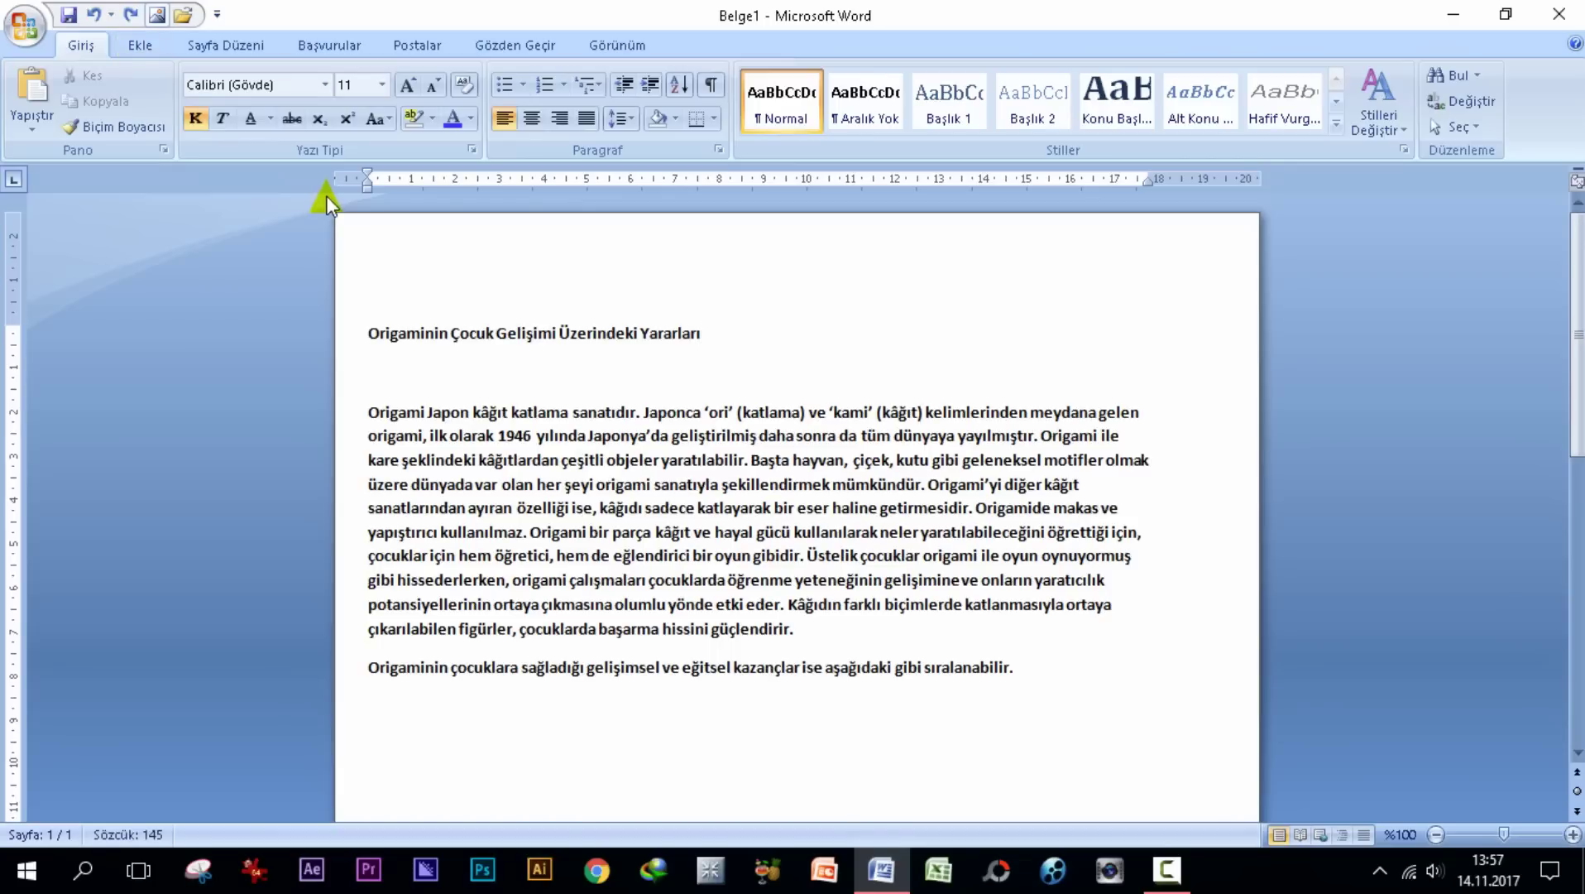
mouse_move(368, 331)
left_mouse_down()
mouse_move(524, 351)
mouse_move(638, 393)
mouse_move(1069, 698)
left_mouse_up()
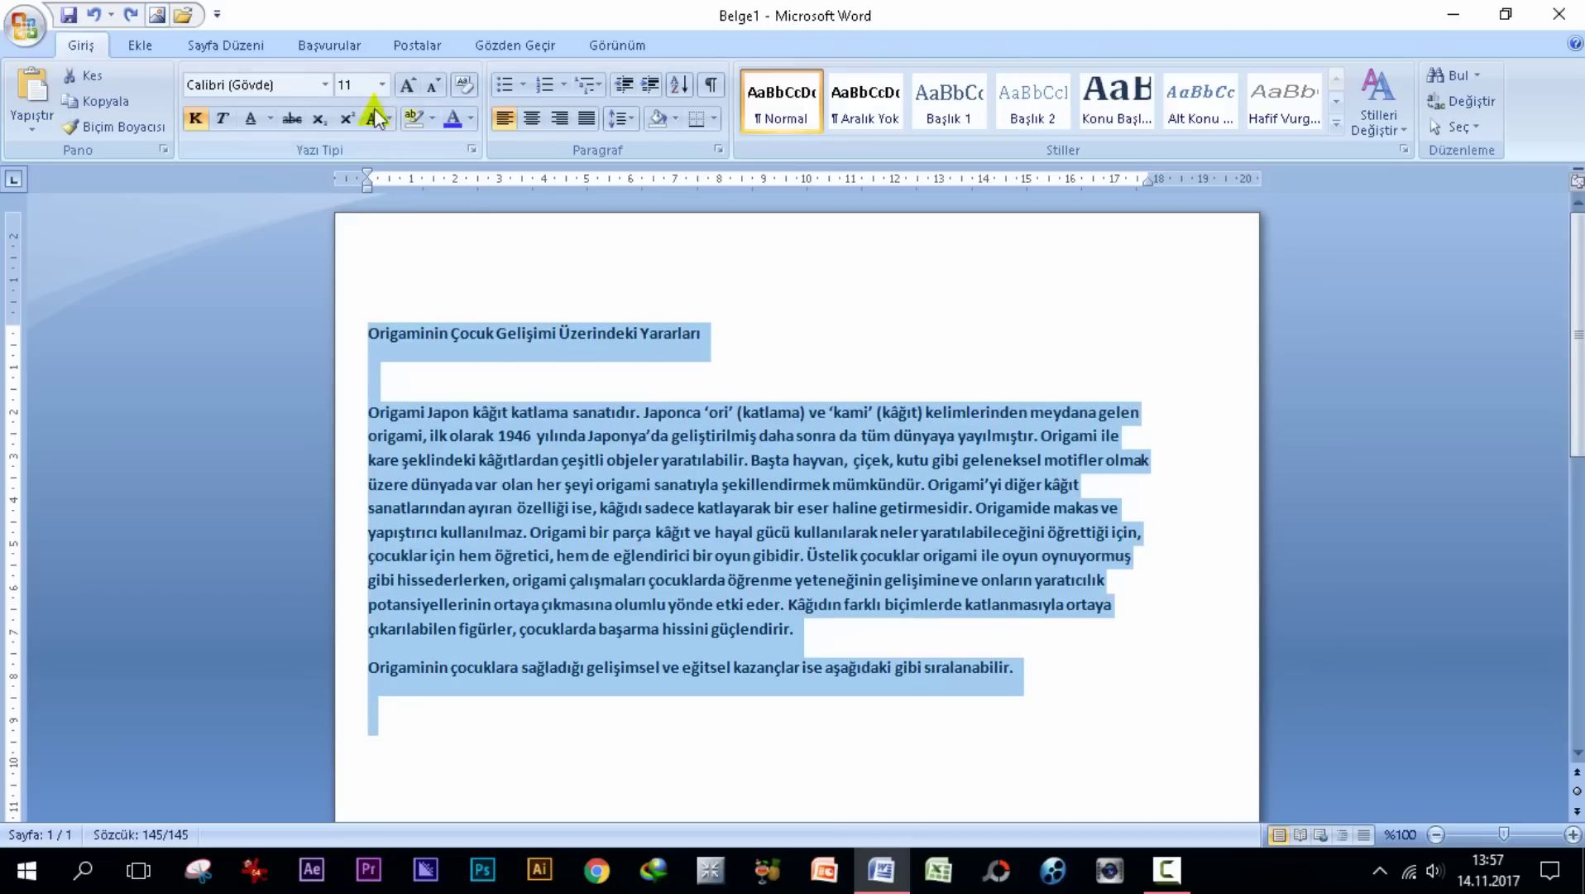
Set Character Spacing to 150% scale, Expanded 1 pt and Raised 3 pt
left_click(472, 148)
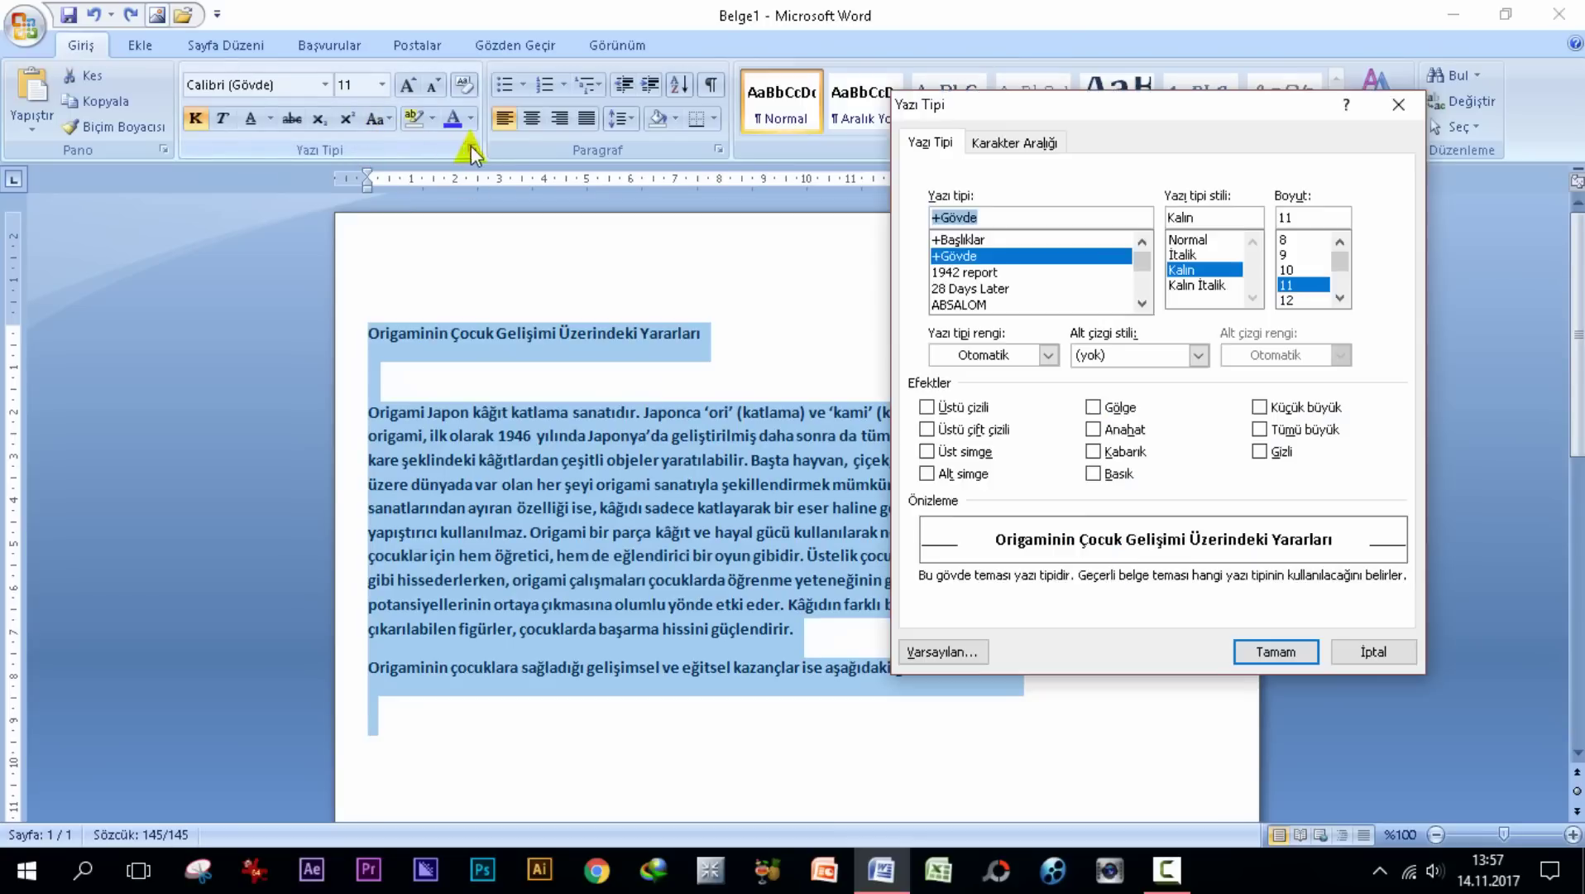
left_click(1024, 144)
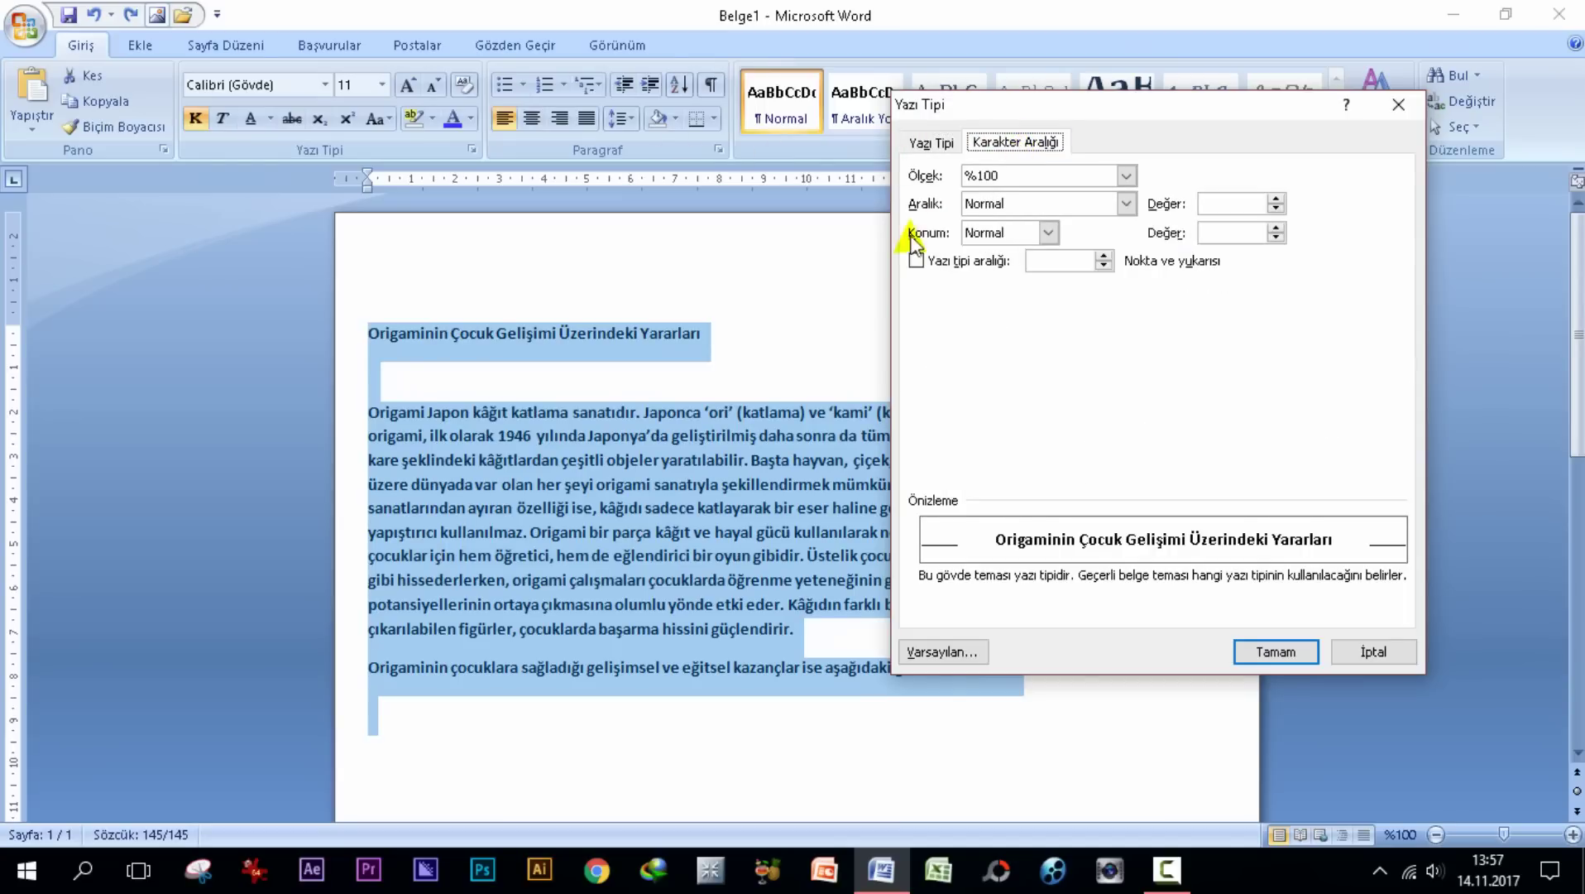
left_click_drag(1140, 112, 1285, 114)
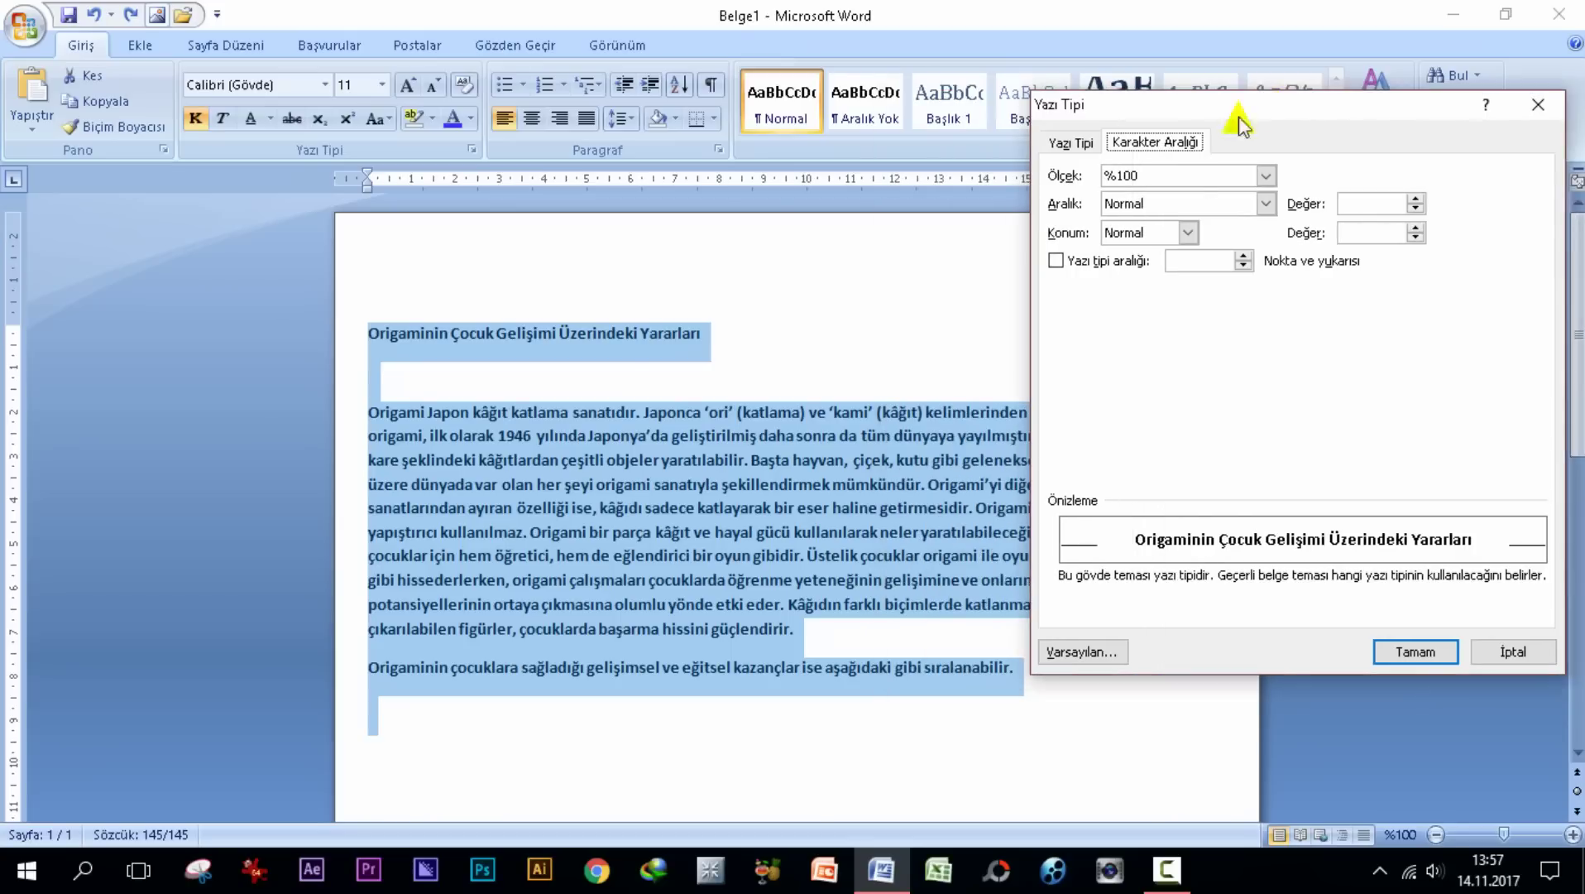
left_click(1266, 173)
left_click(1125, 207)
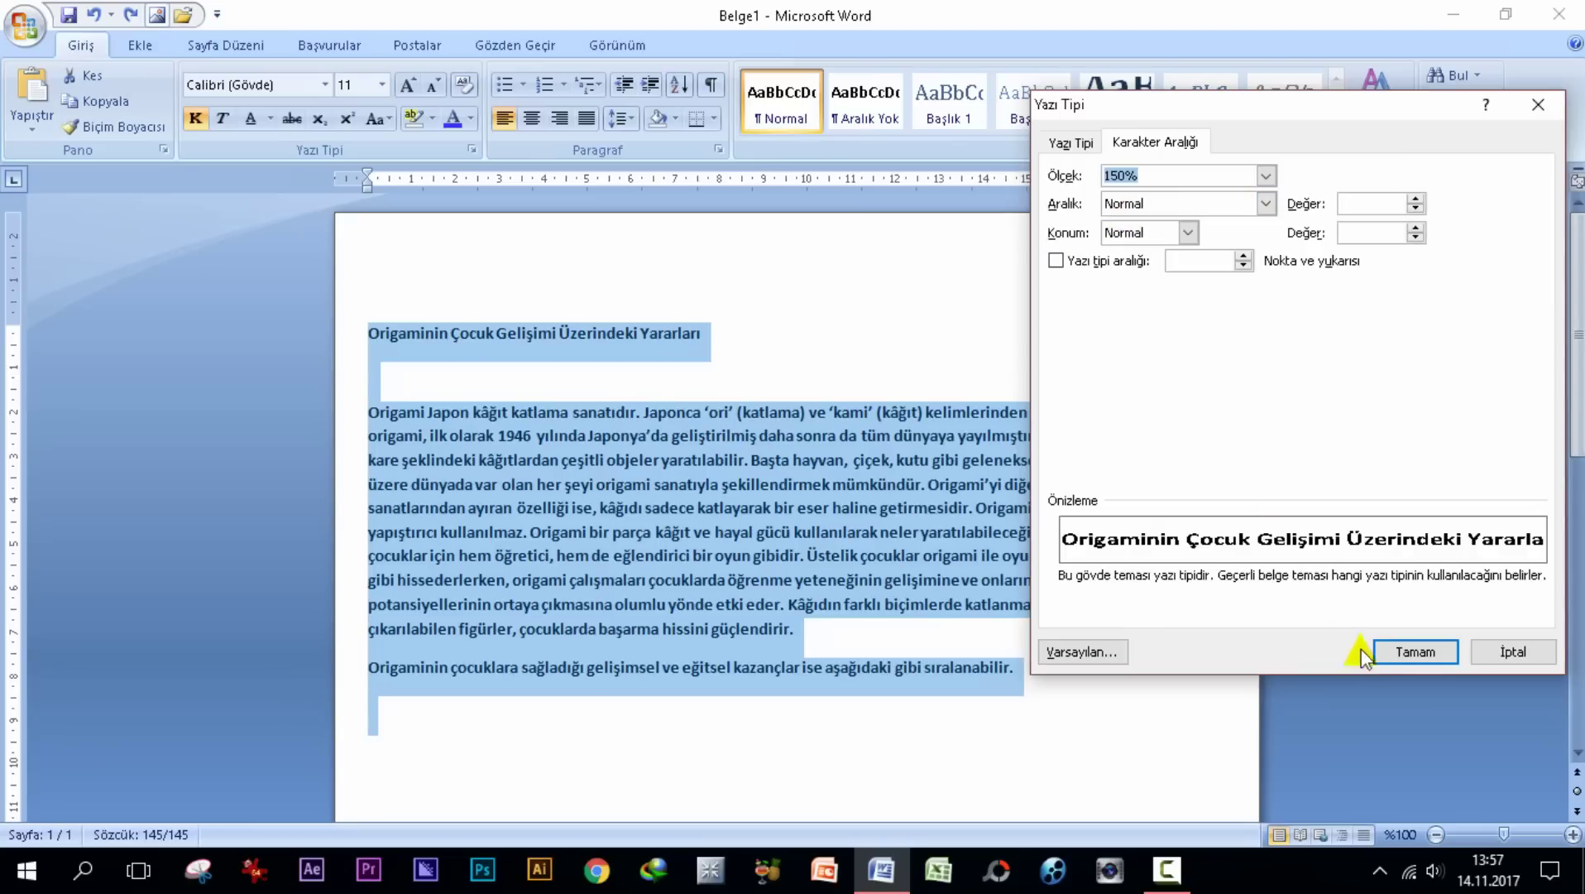
left_click(1267, 203)
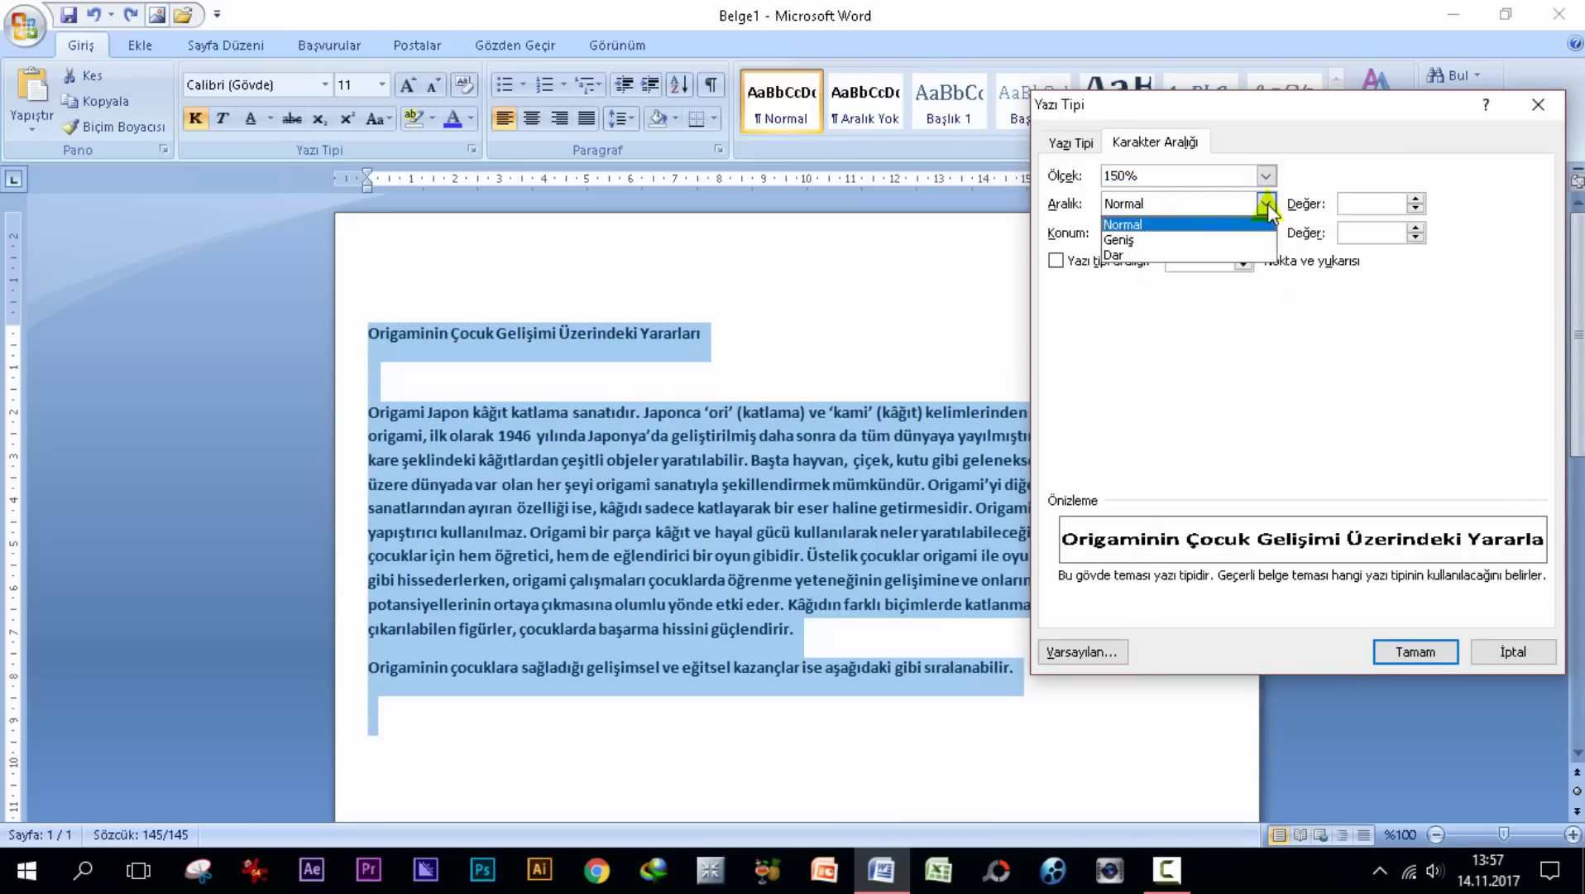
left_click(1154, 231)
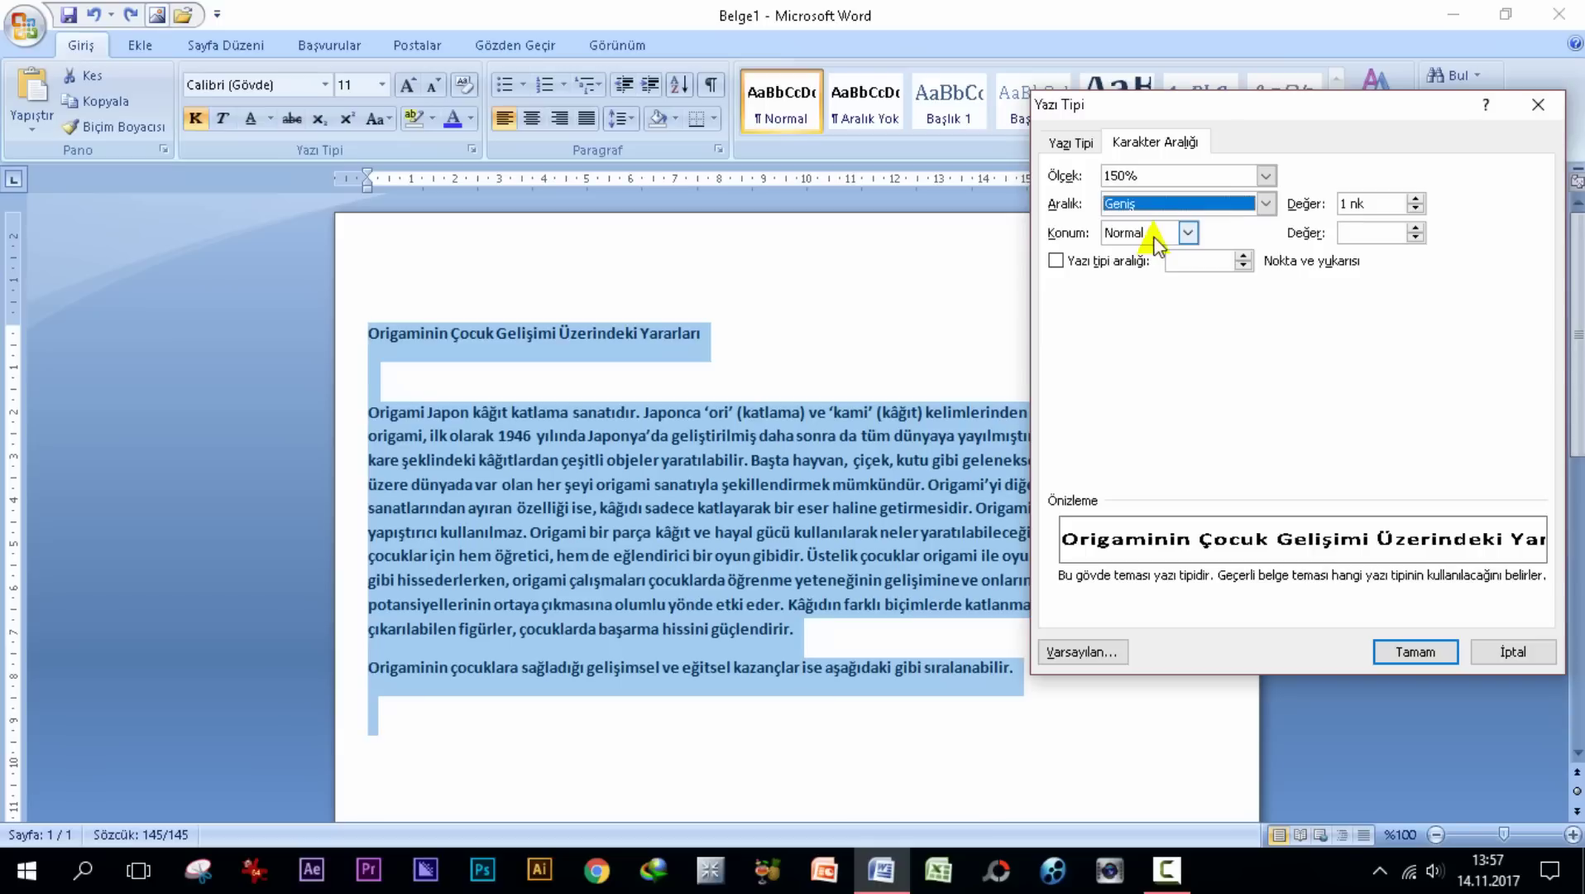
left_click(1188, 233)
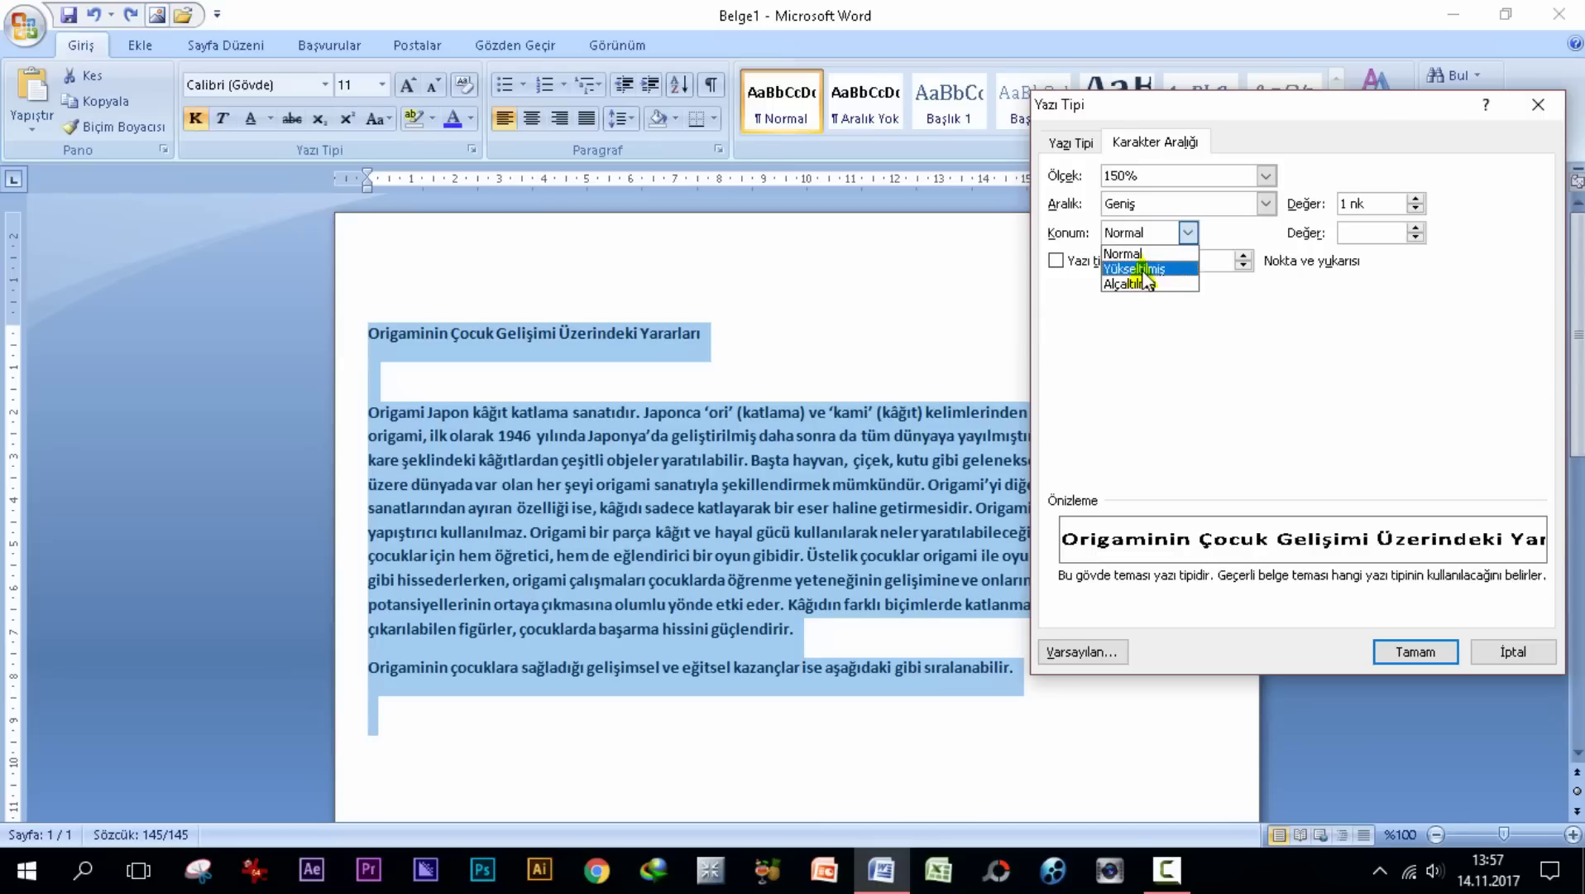
left_click(1145, 270)
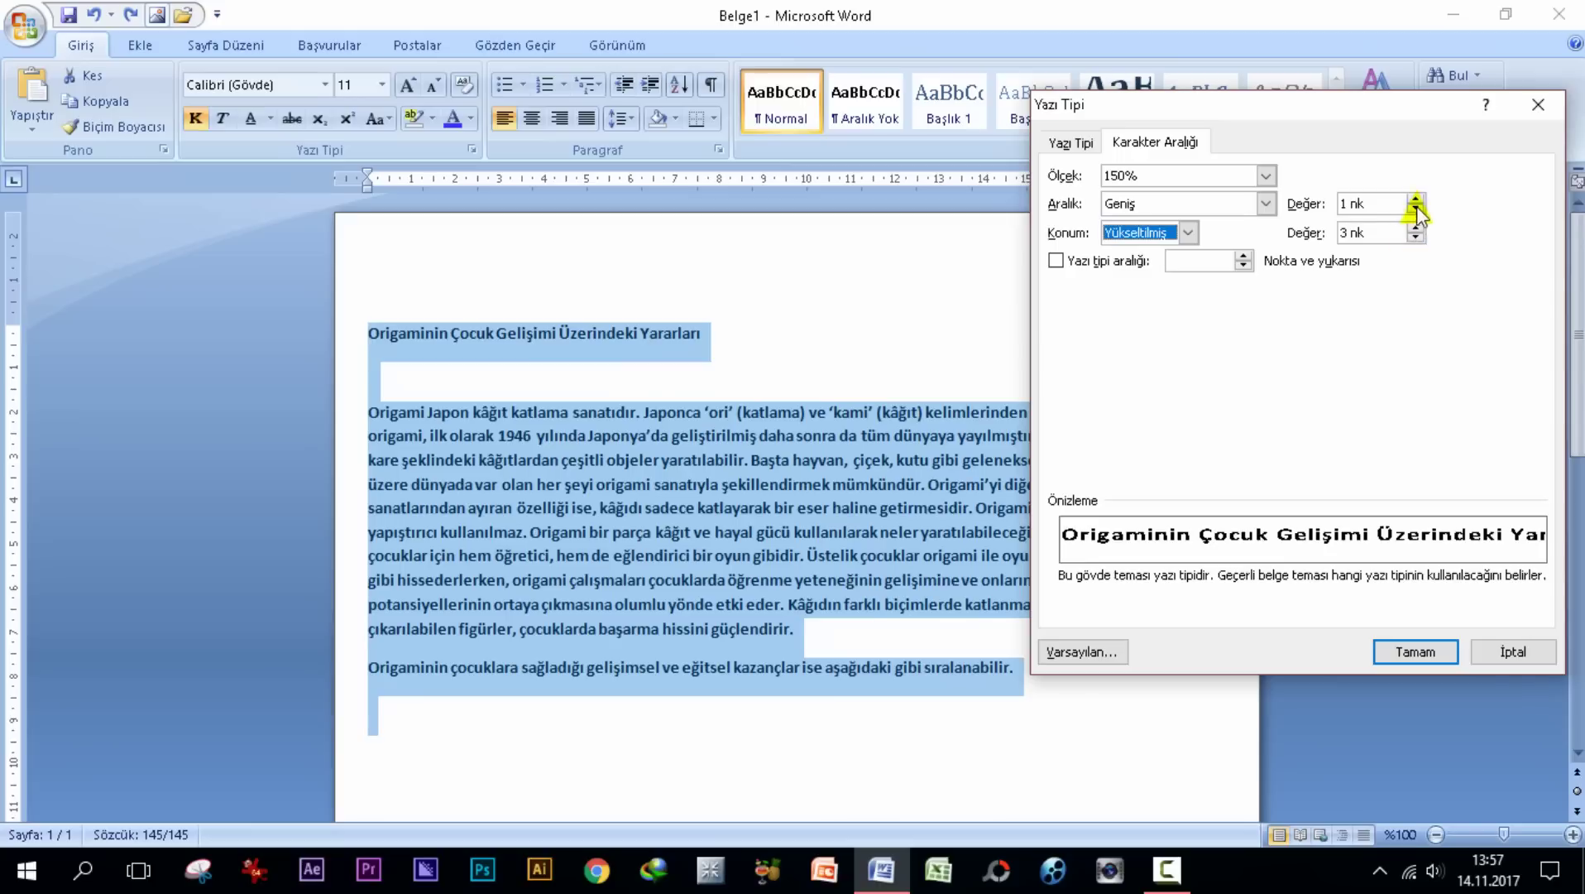
left_click(1406, 652)
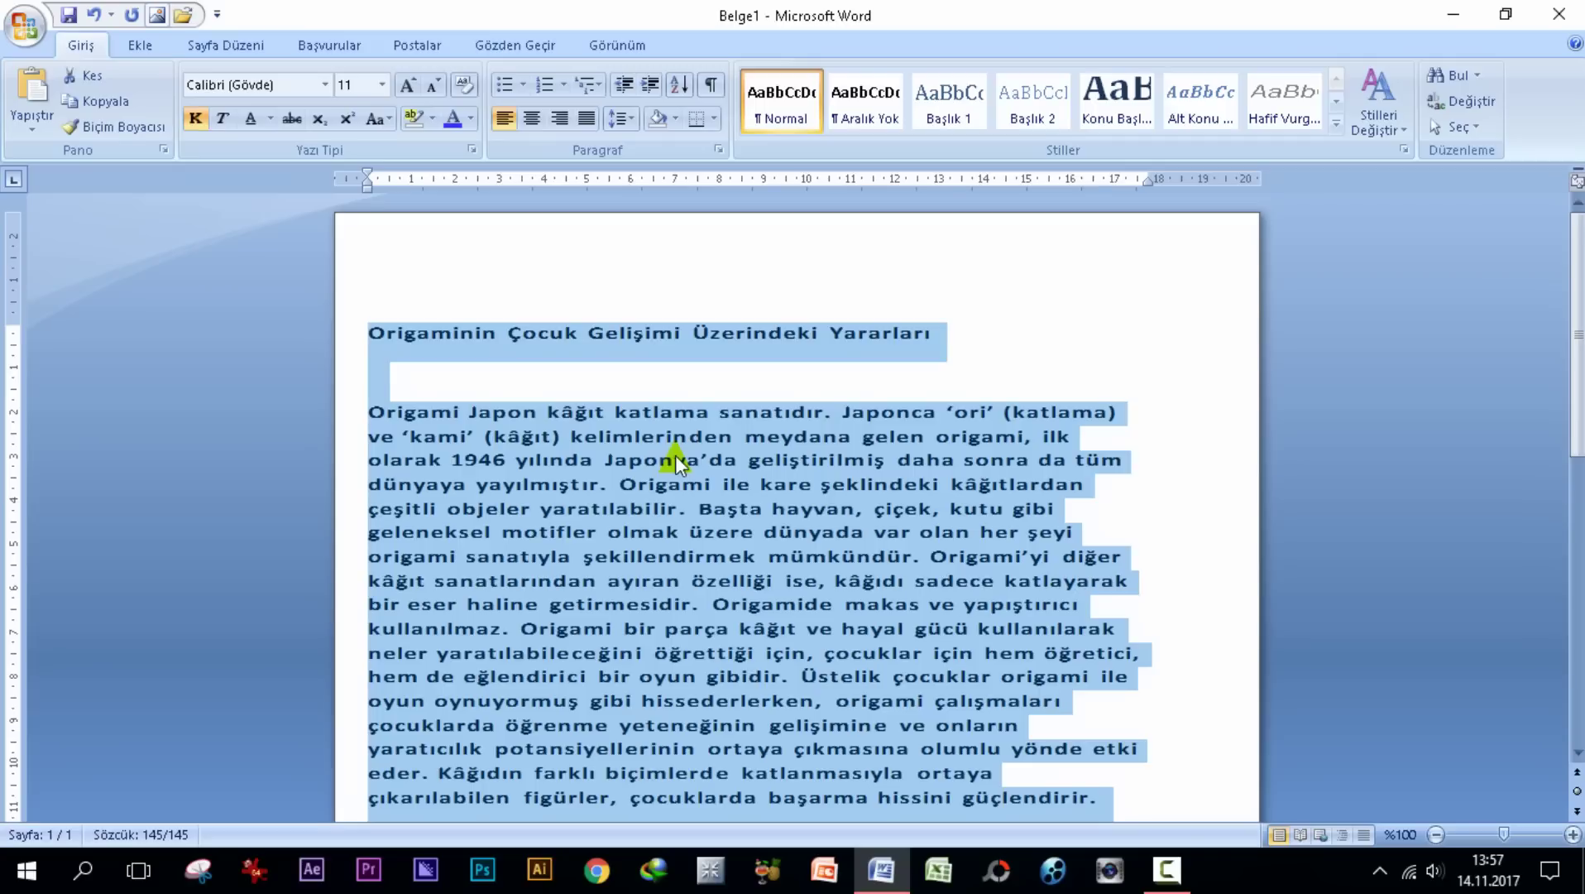
Open the Print dialog from the Office button menu
left_click(990, 288)
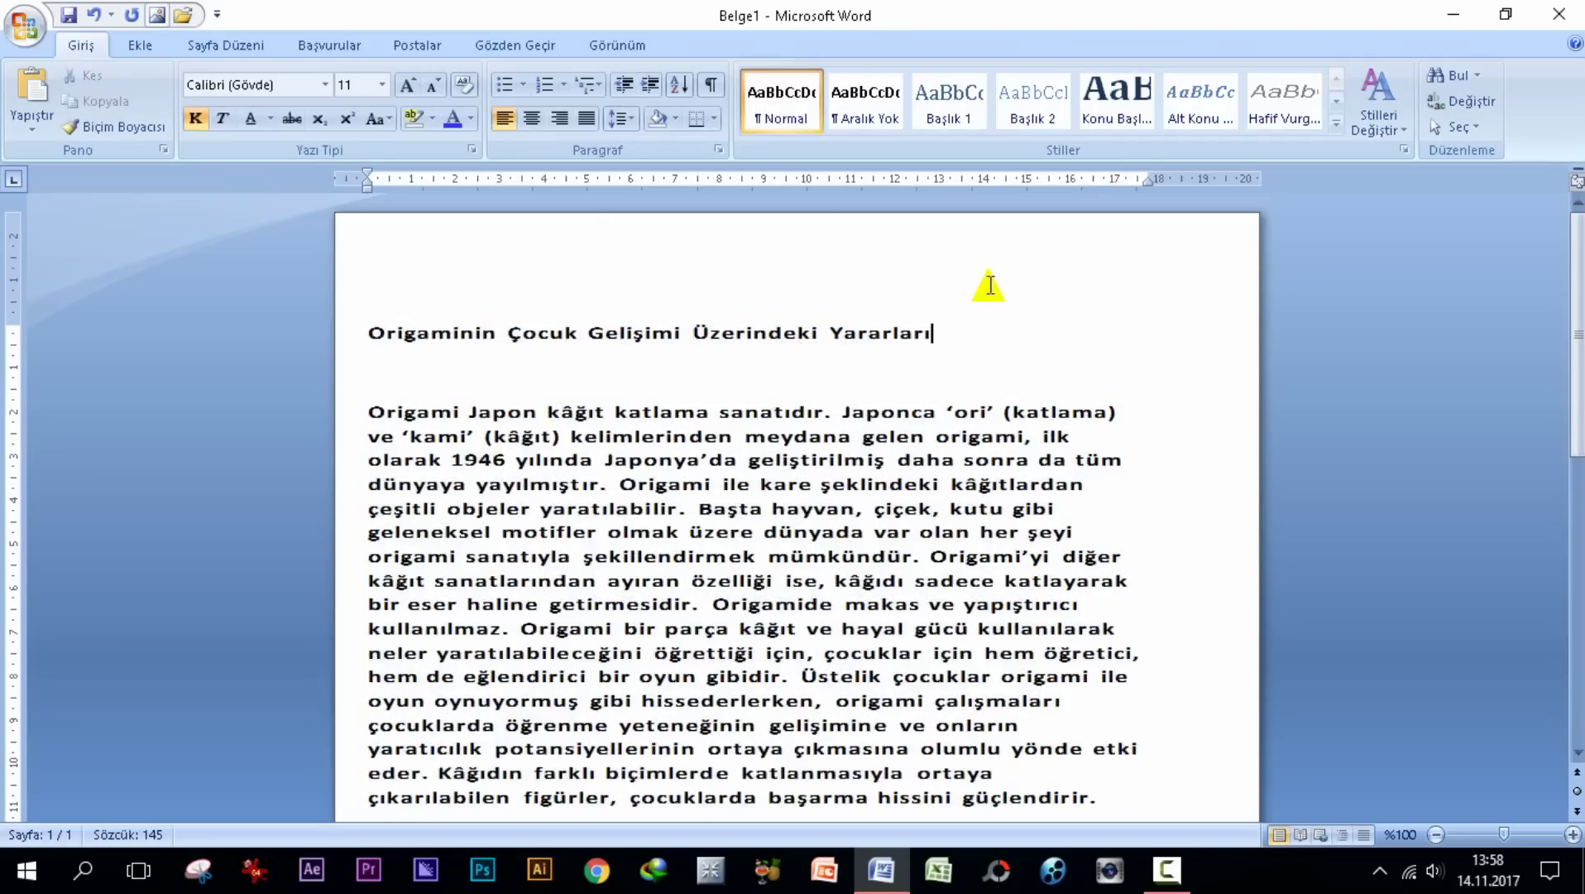
scroll(984, 293, "down", 4)
scroll(960, 302, "up", 3)
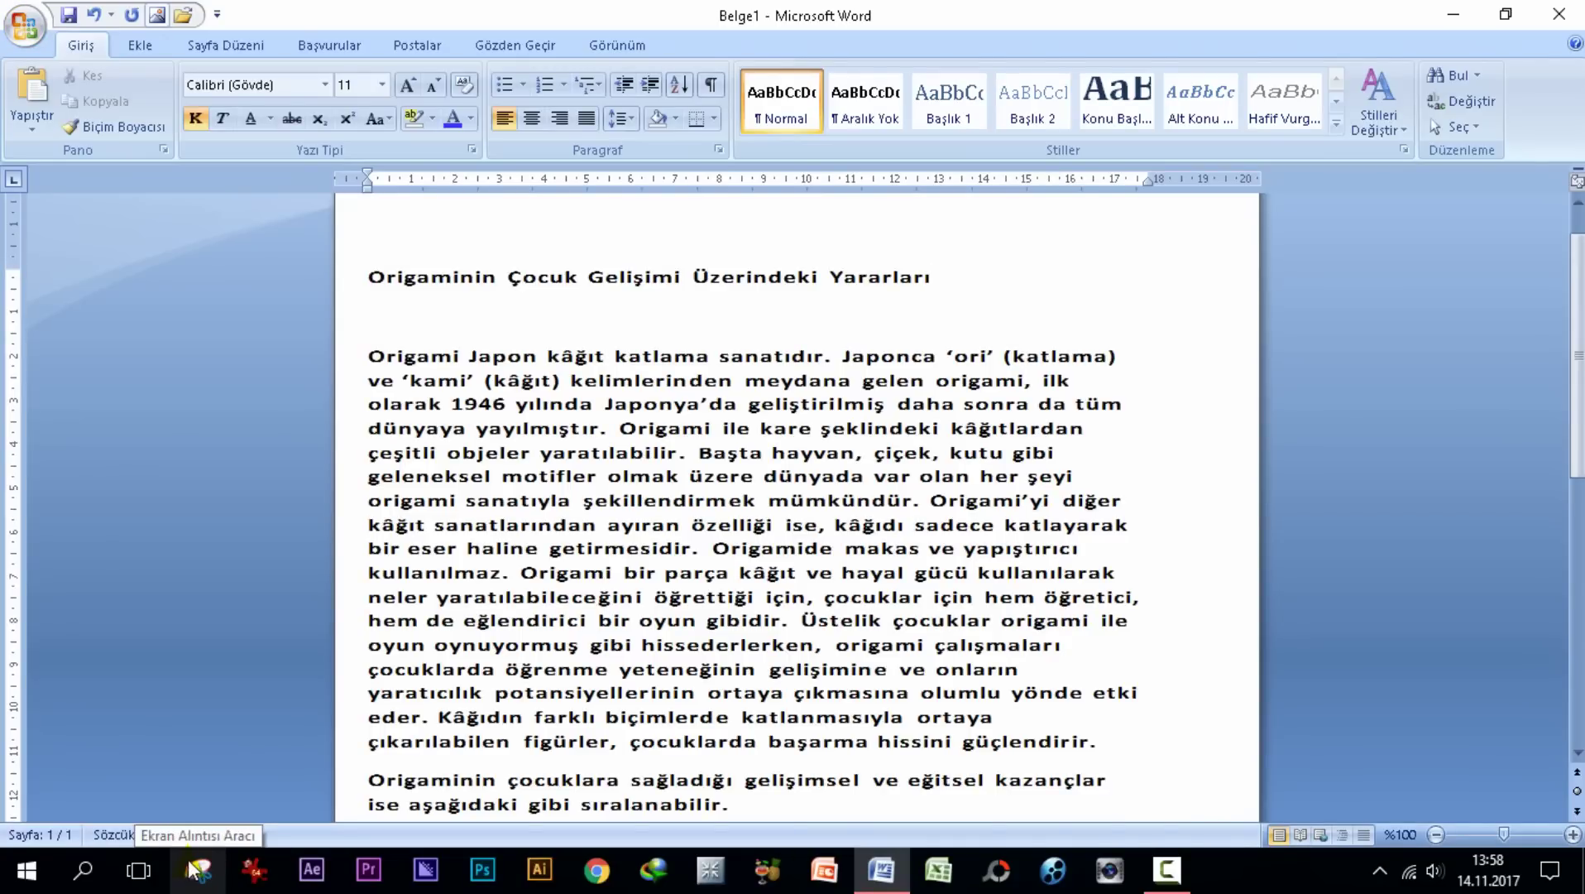
left_click(23, 27)
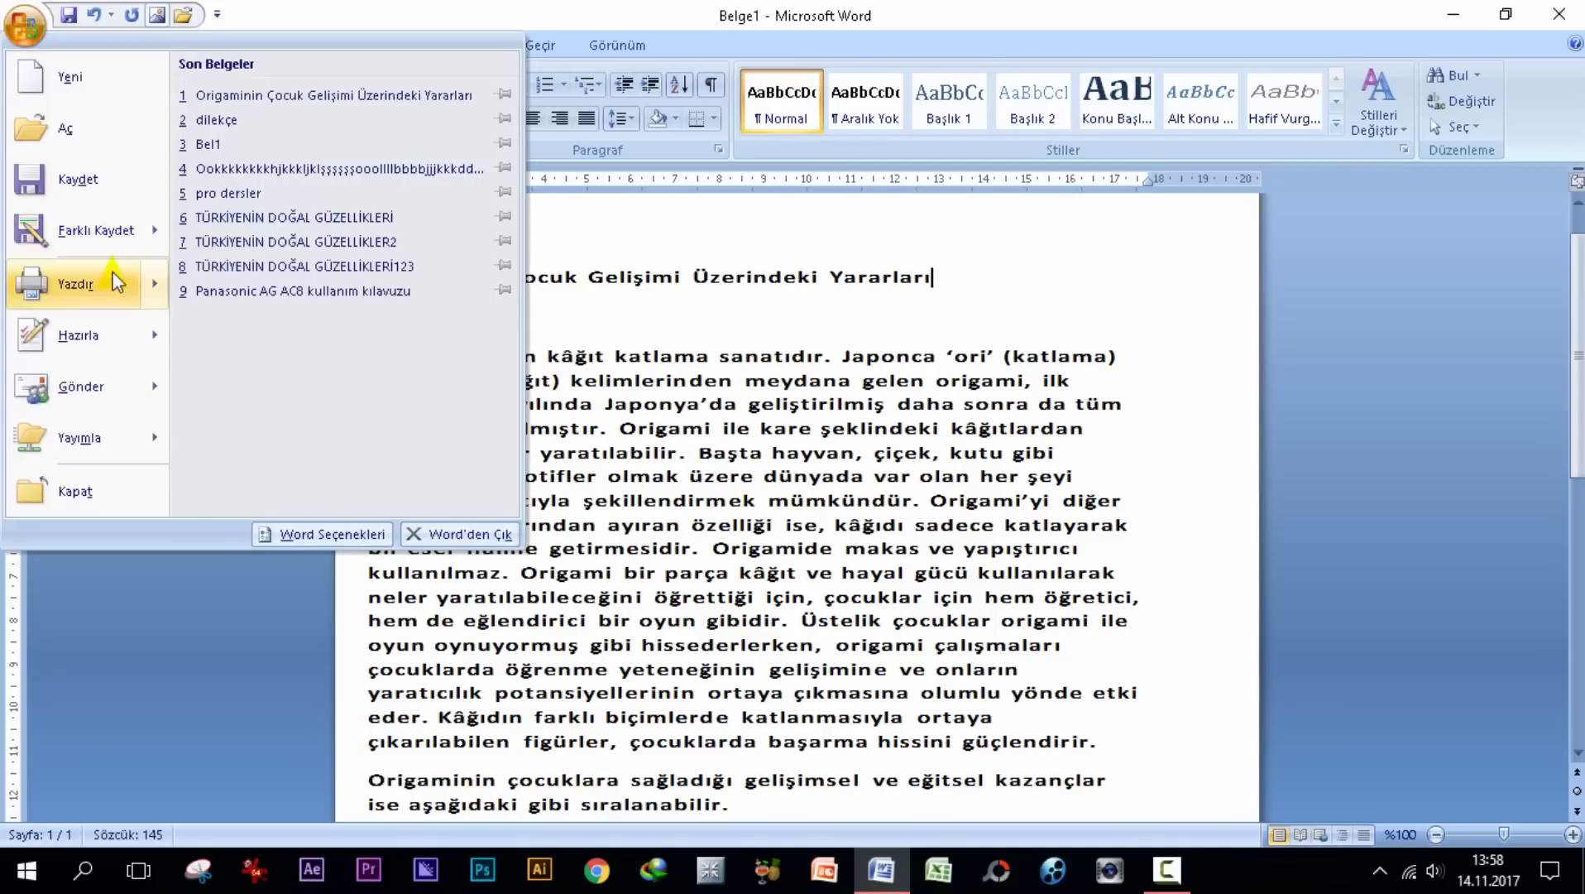
mouse_move(77, 284)
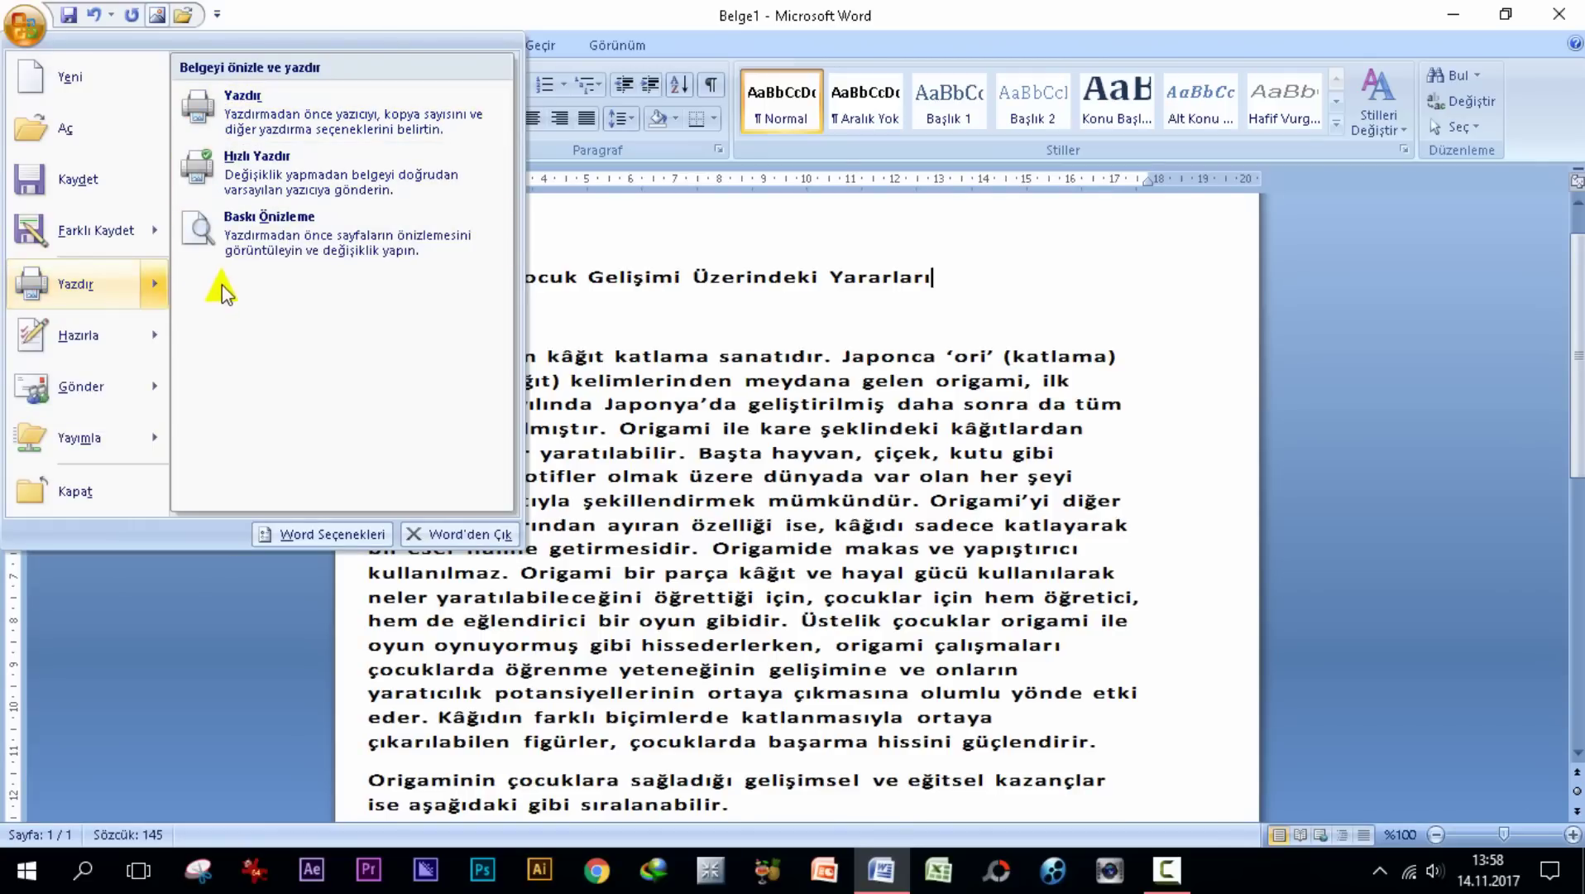
left_click(222, 120)
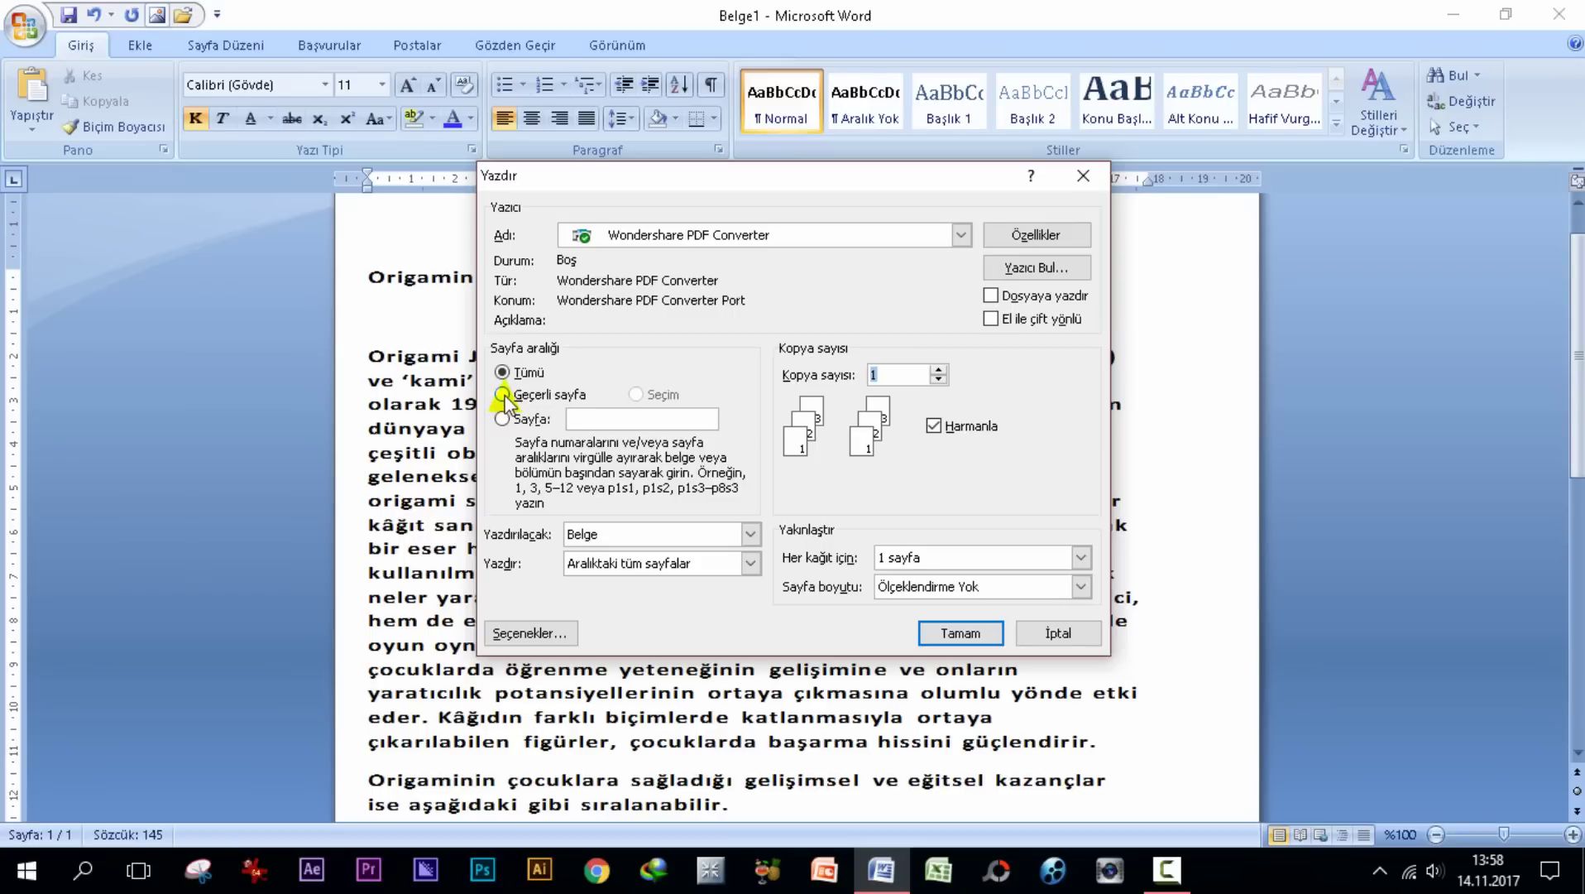
Select the Pages option in the Print dialog, then cancel without printing
left_click(503, 419)
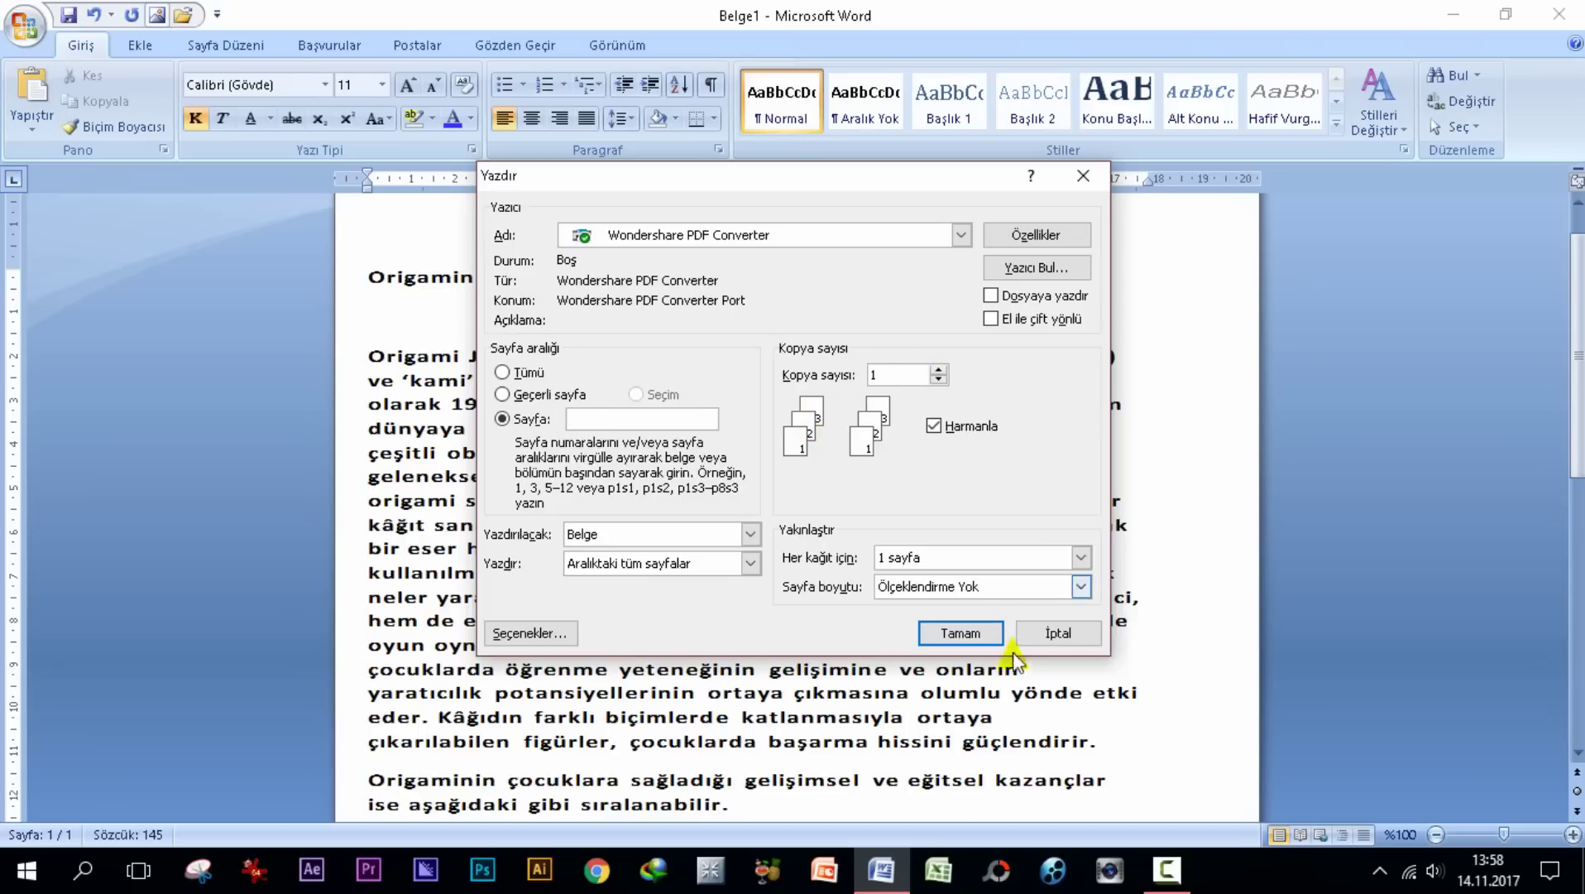
left_click(1058, 633)
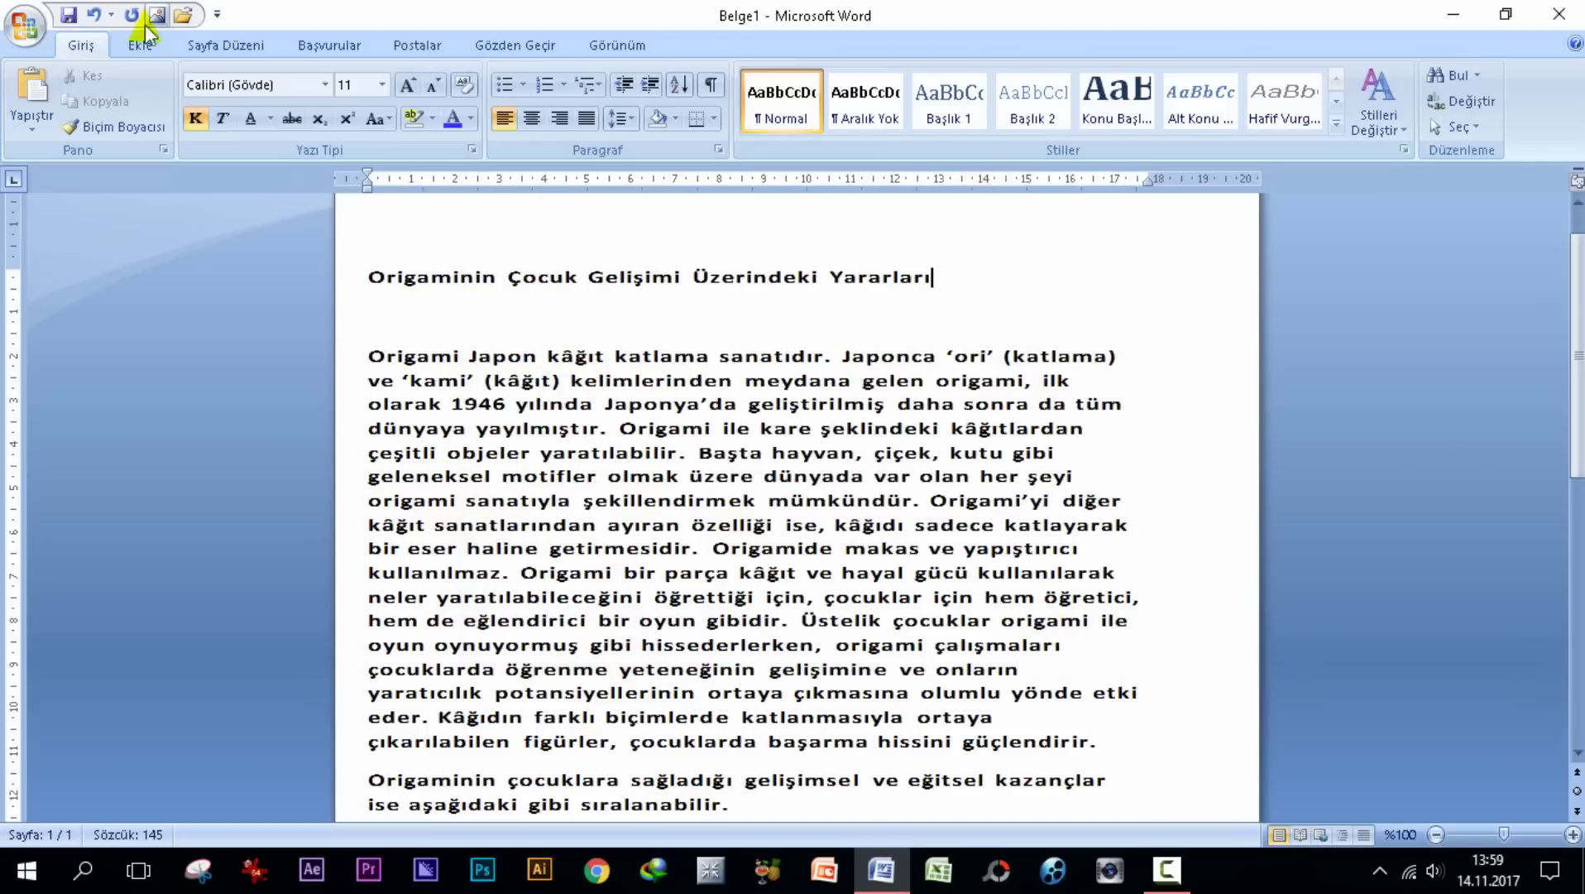
Open Print Preview from the Office button menu
left_click(23, 28)
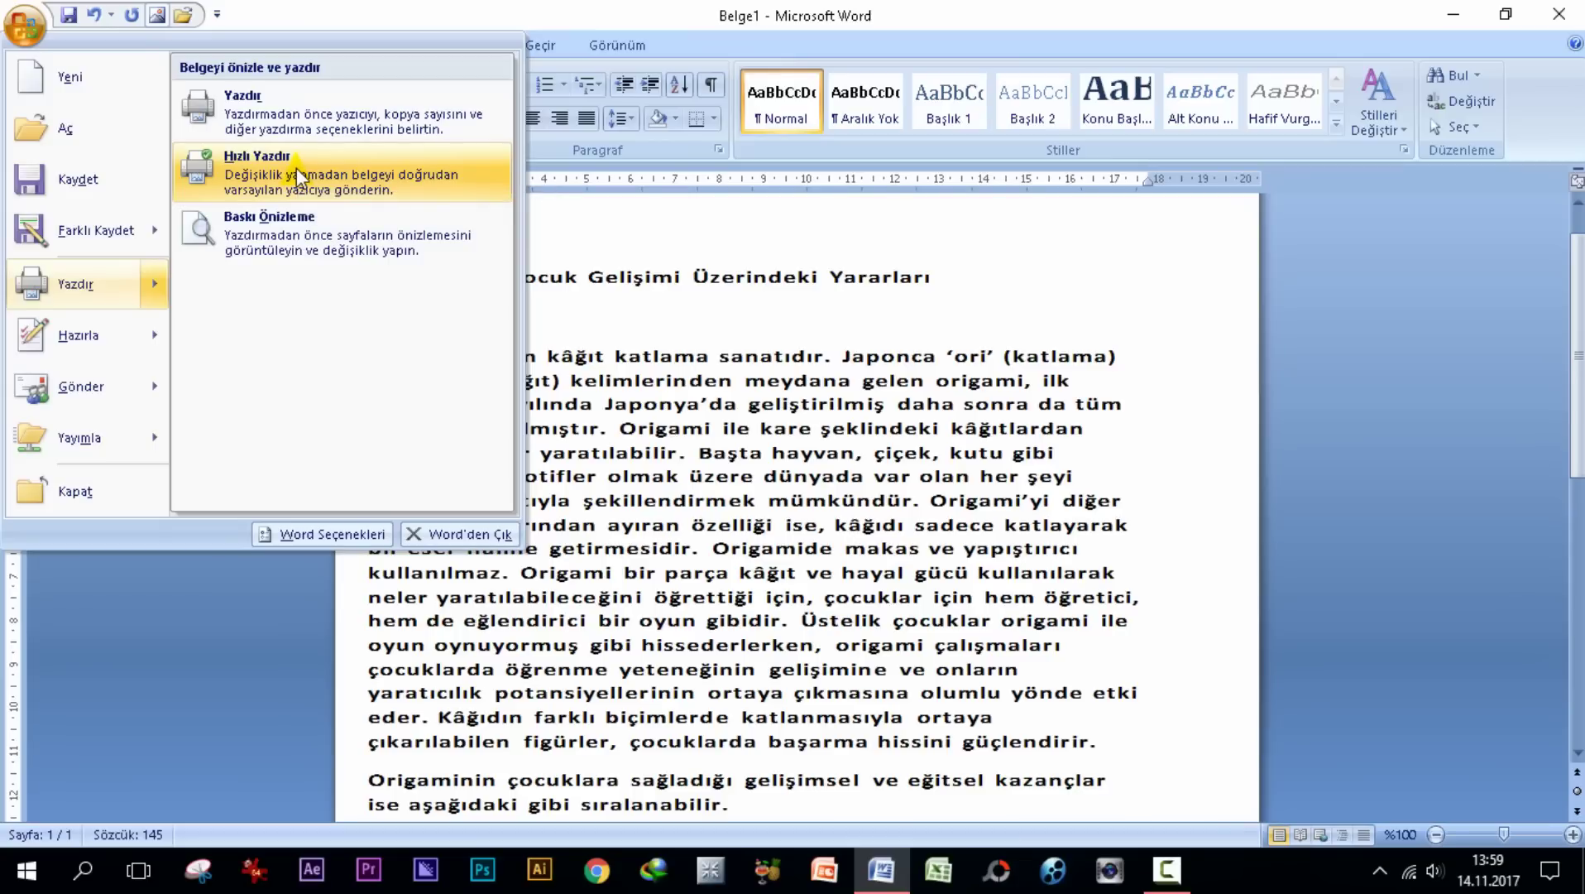
left_click(263, 244)
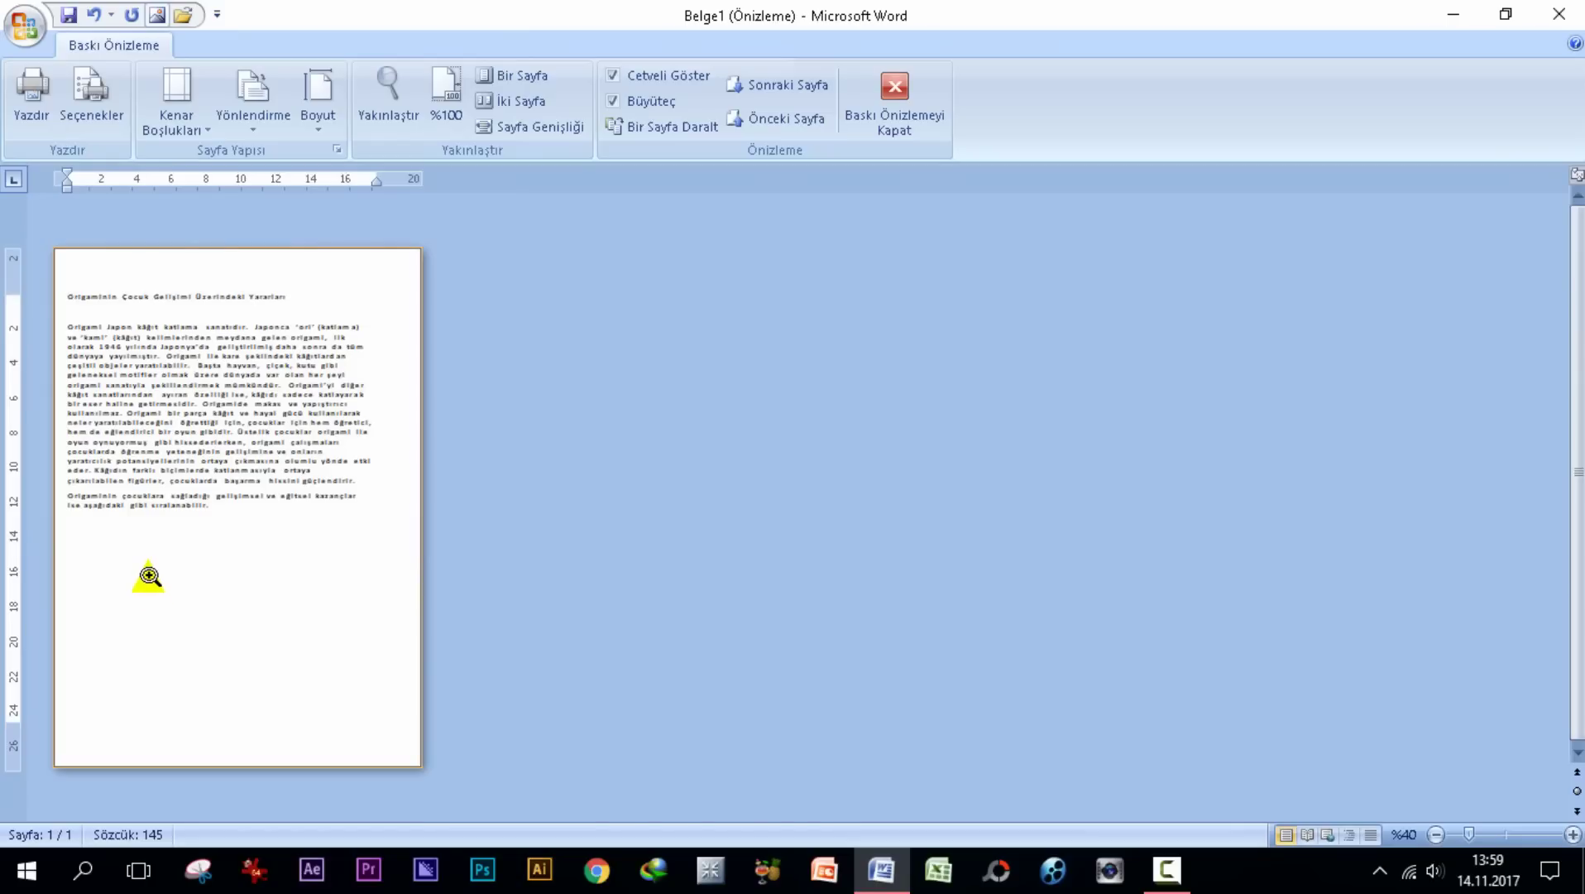
Zoom in on the preview and drag the ruler indent further right
left_click(1572, 834)
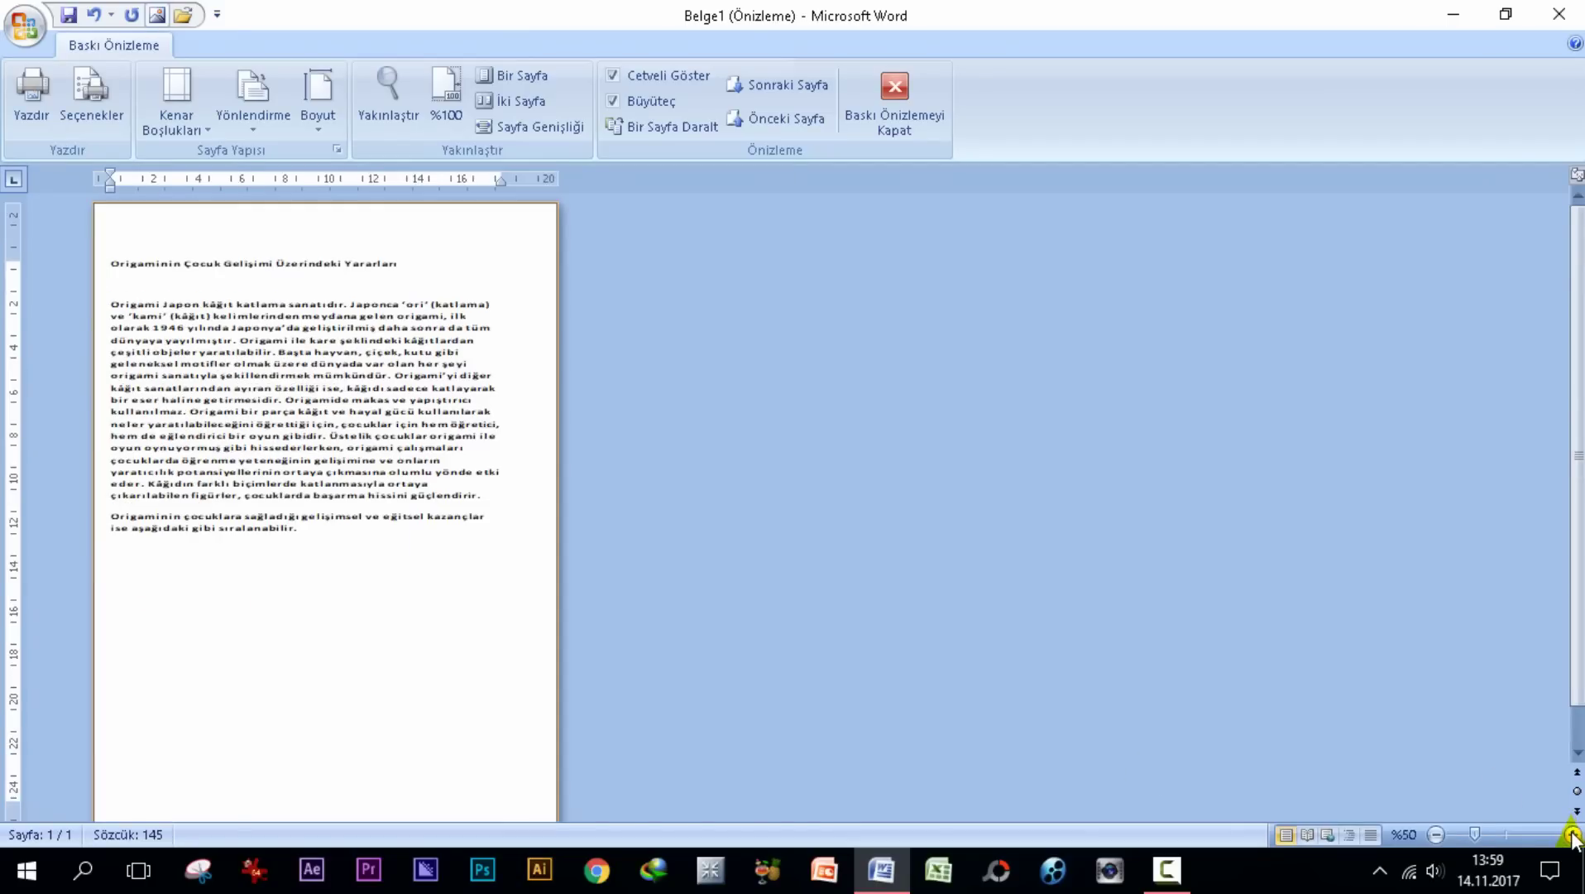
left_click(1573, 834)
left_click(1573, 834)
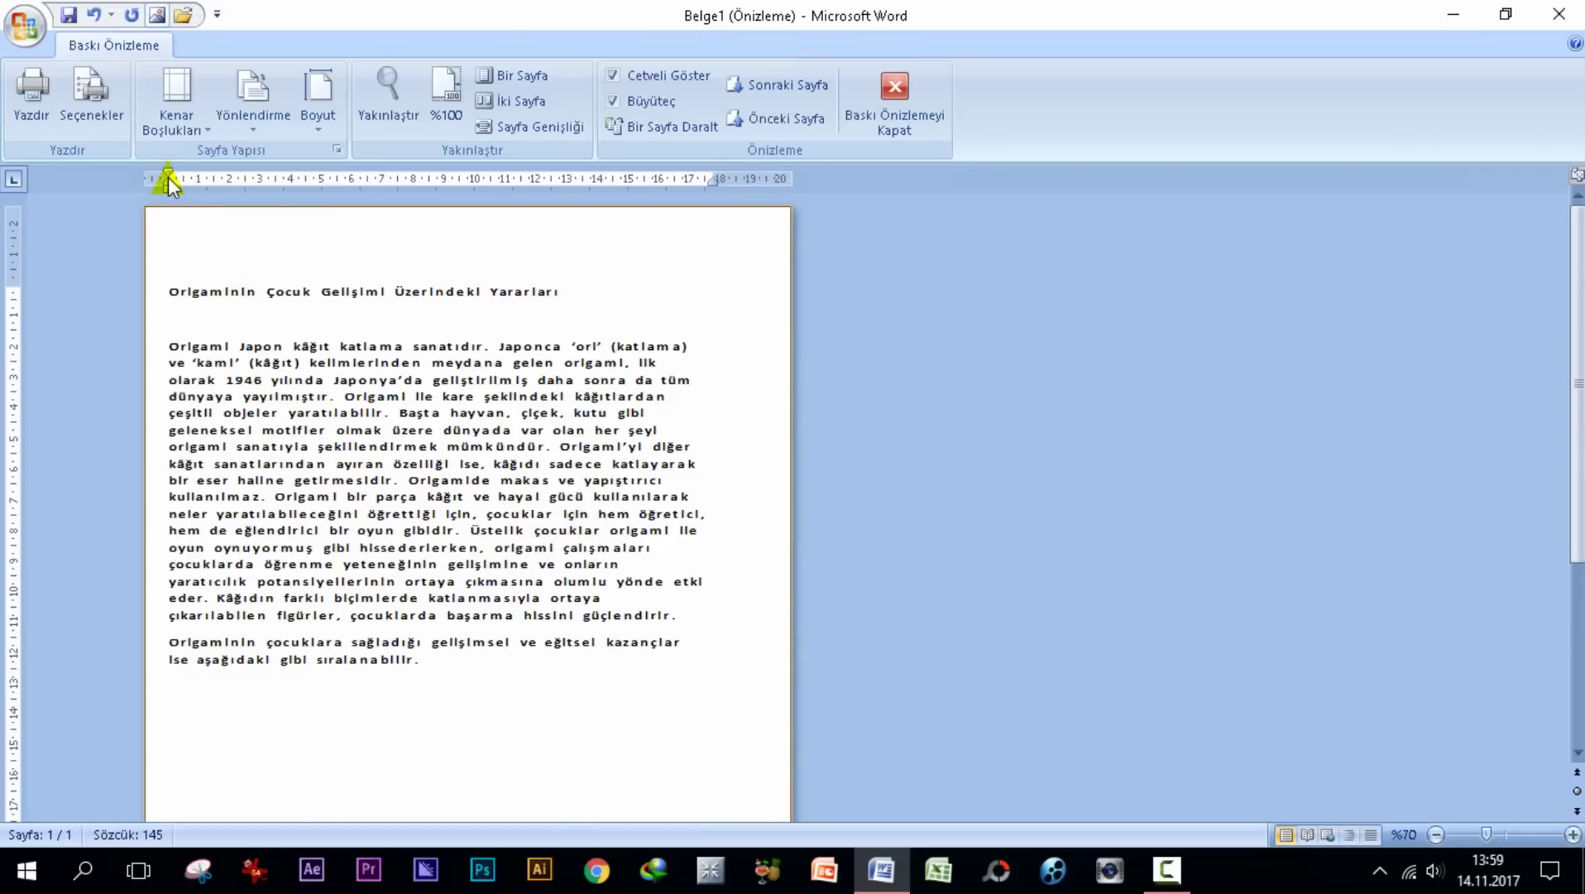
left_click_drag(167, 179, 214, 179)
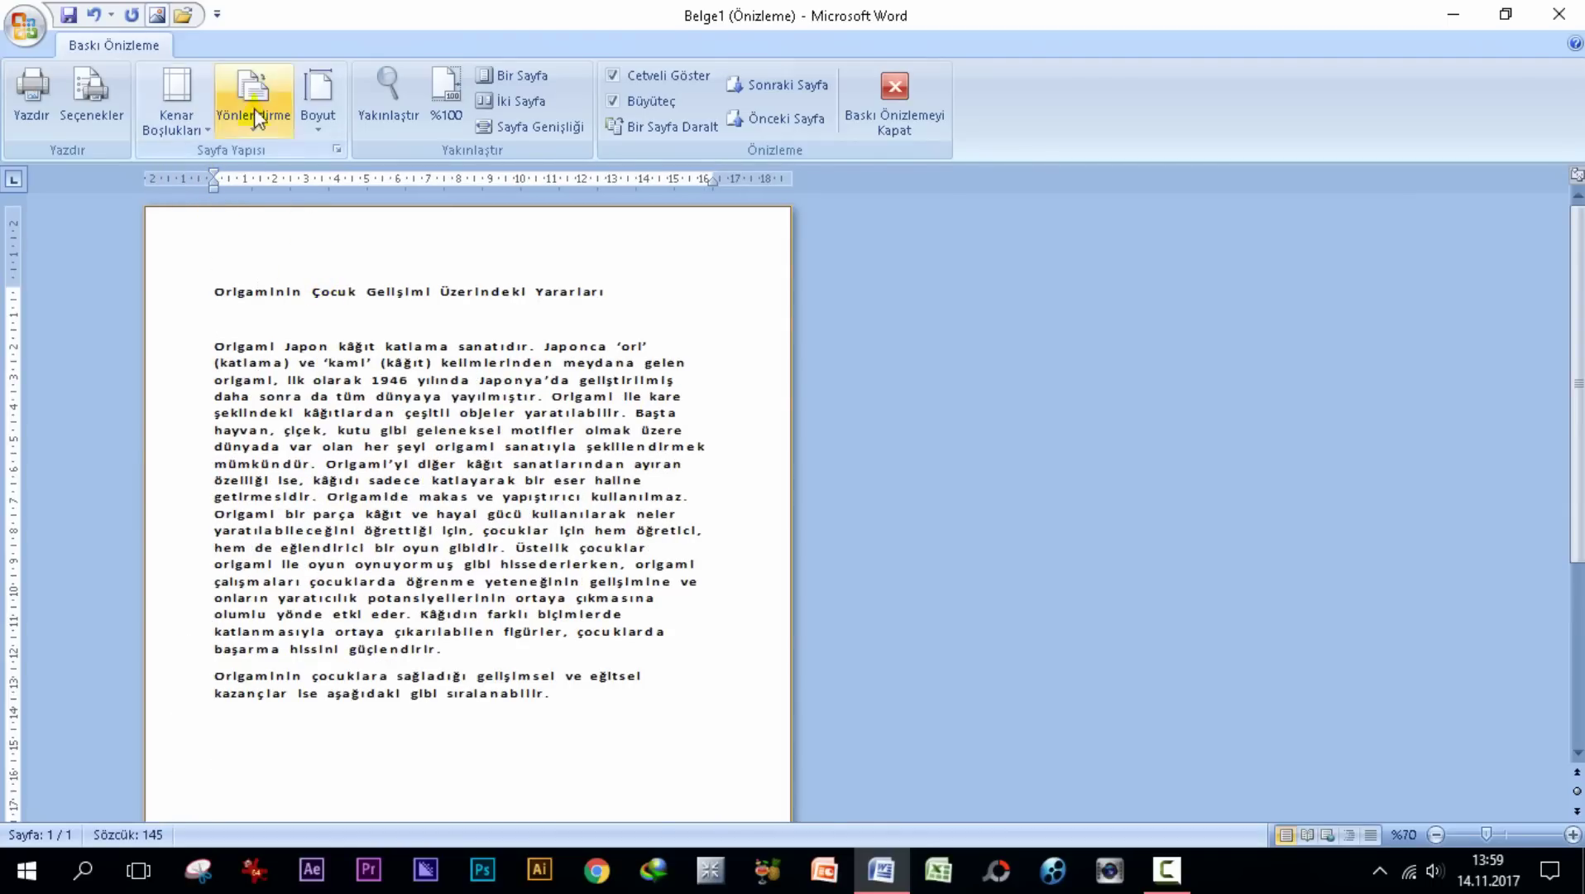
Apply the Normal, then Narrow 1,27 cm margin presets, and open Custom Margins
left_click(187, 104)
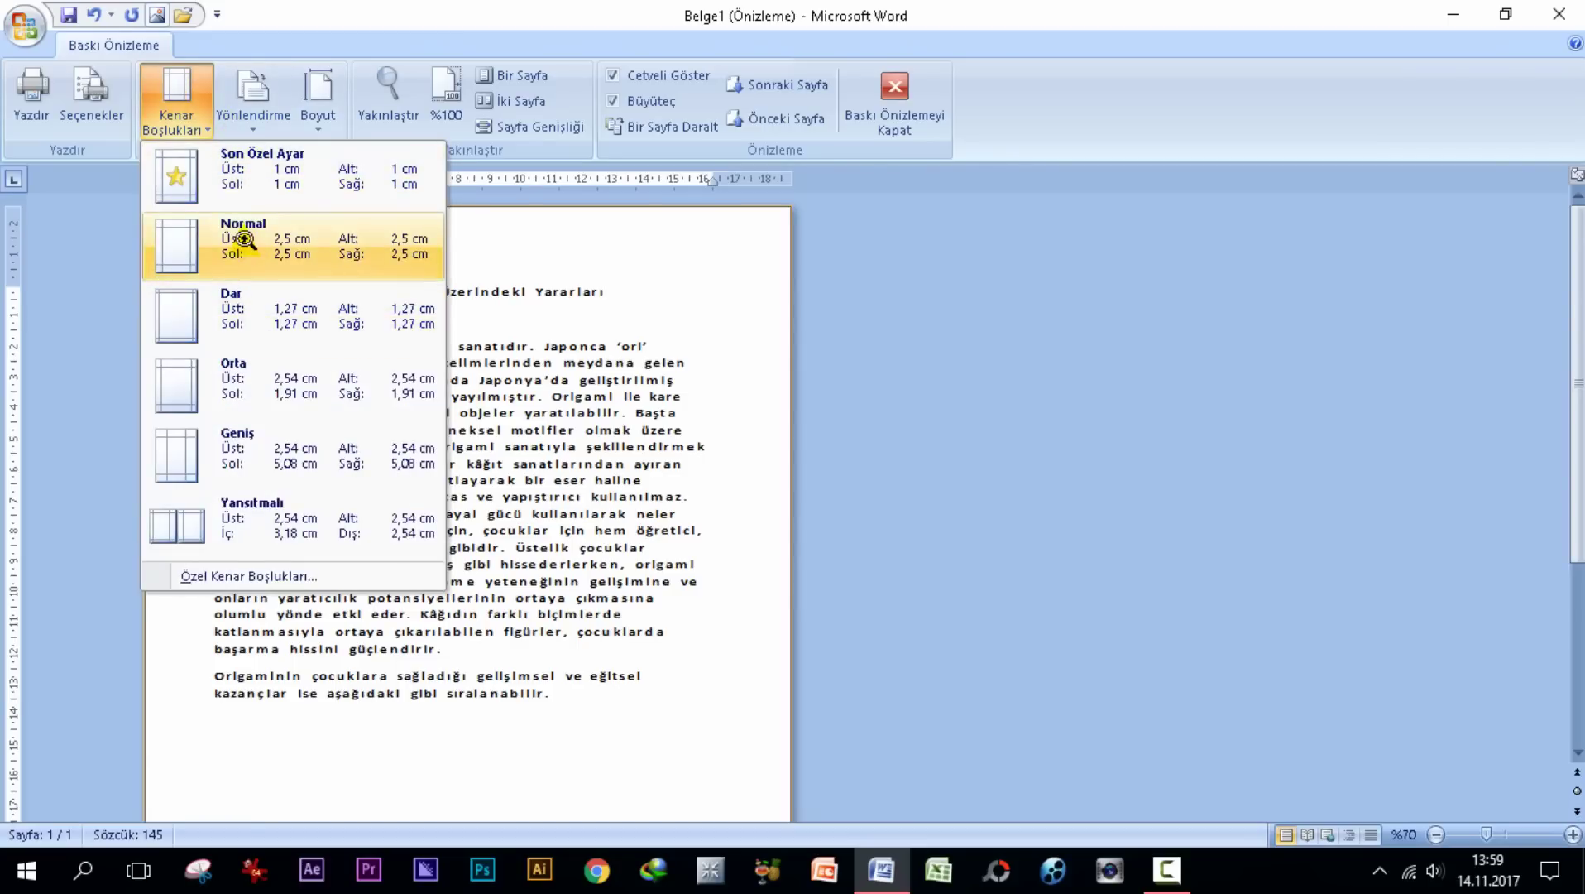
left_click(259, 252)
left_click(203, 124)
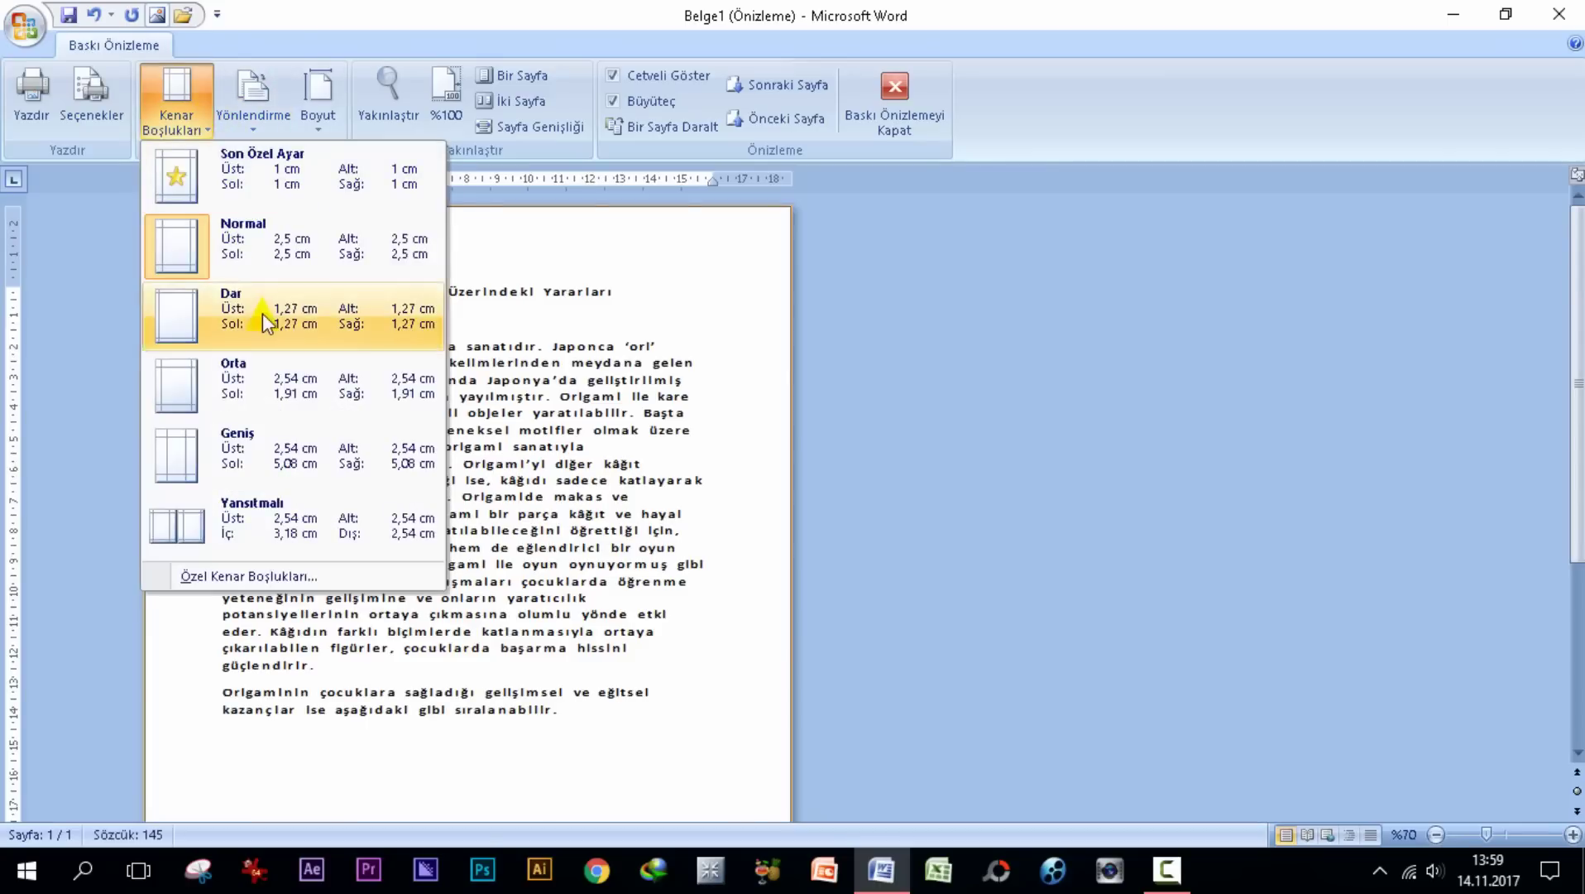
left_click(257, 310)
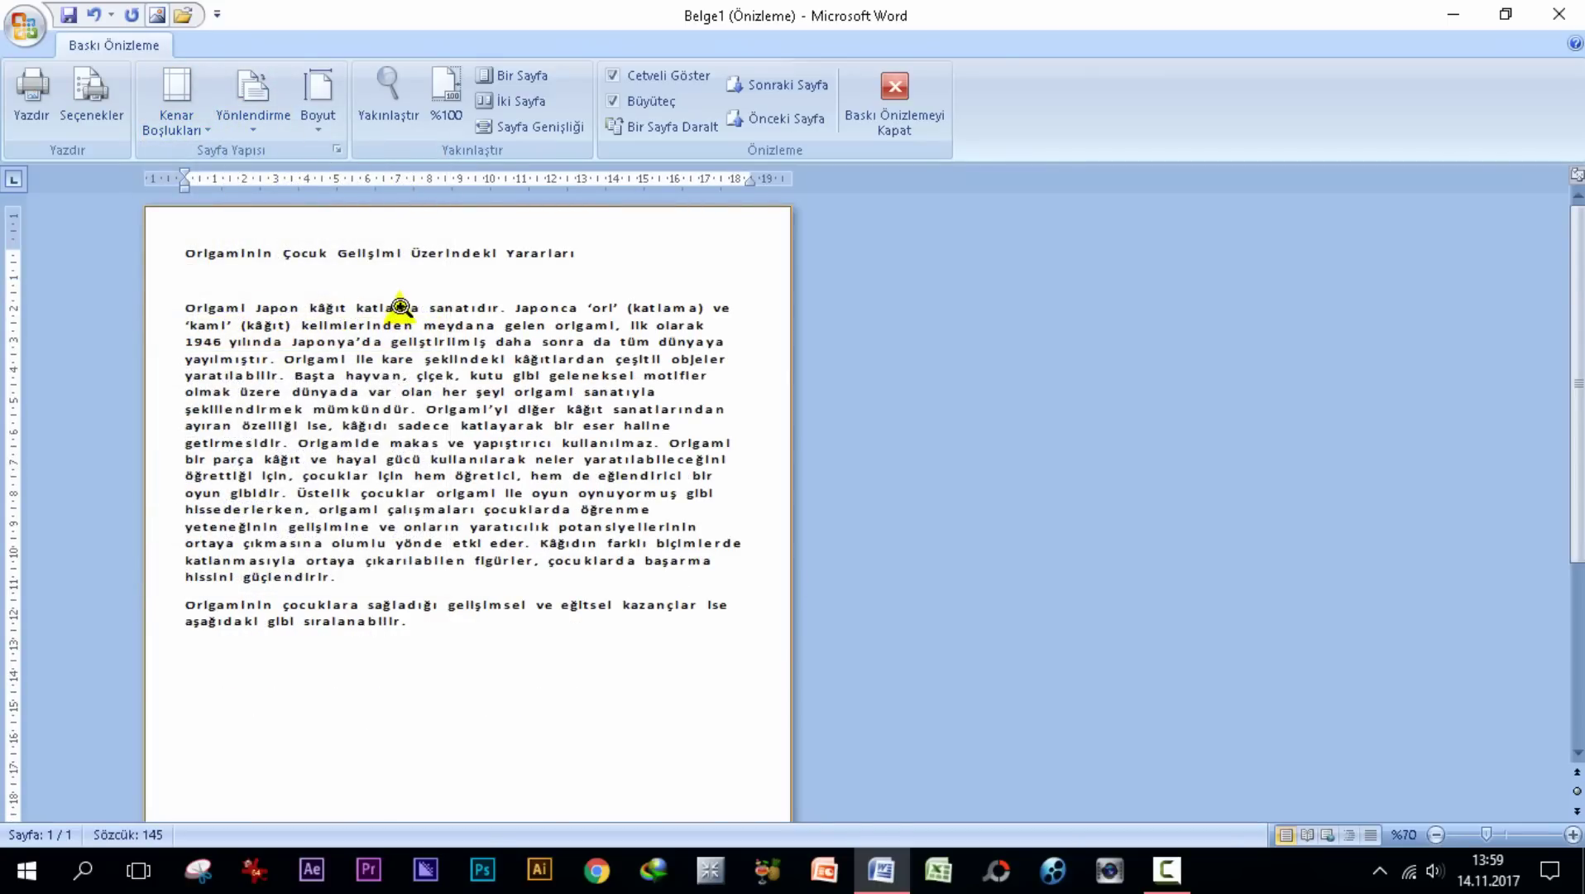
left_click(170, 123)
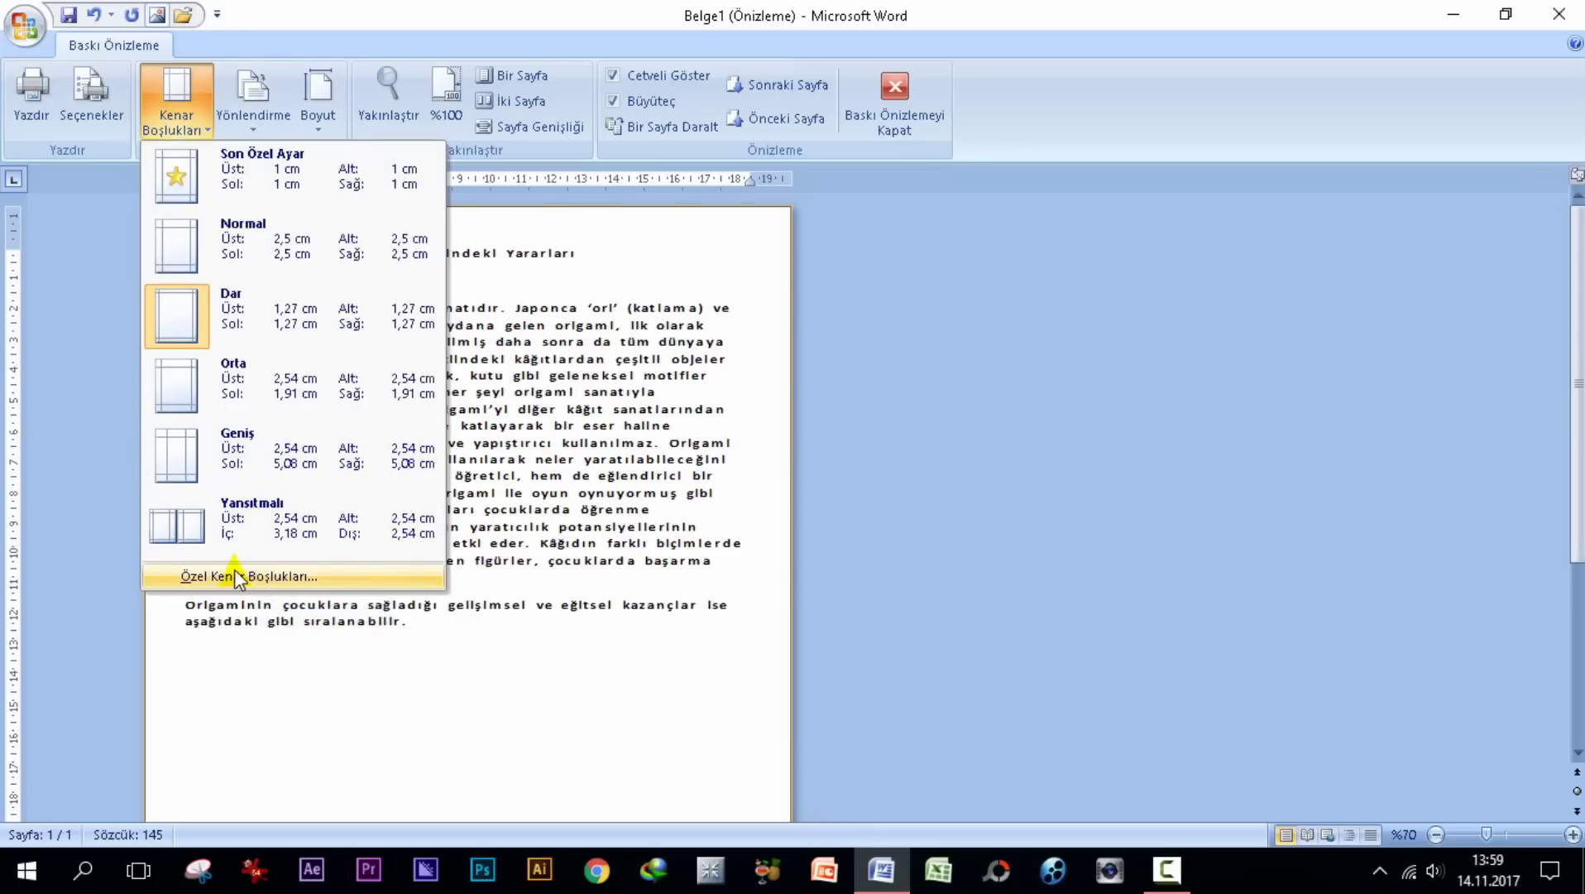
left_click(229, 576)
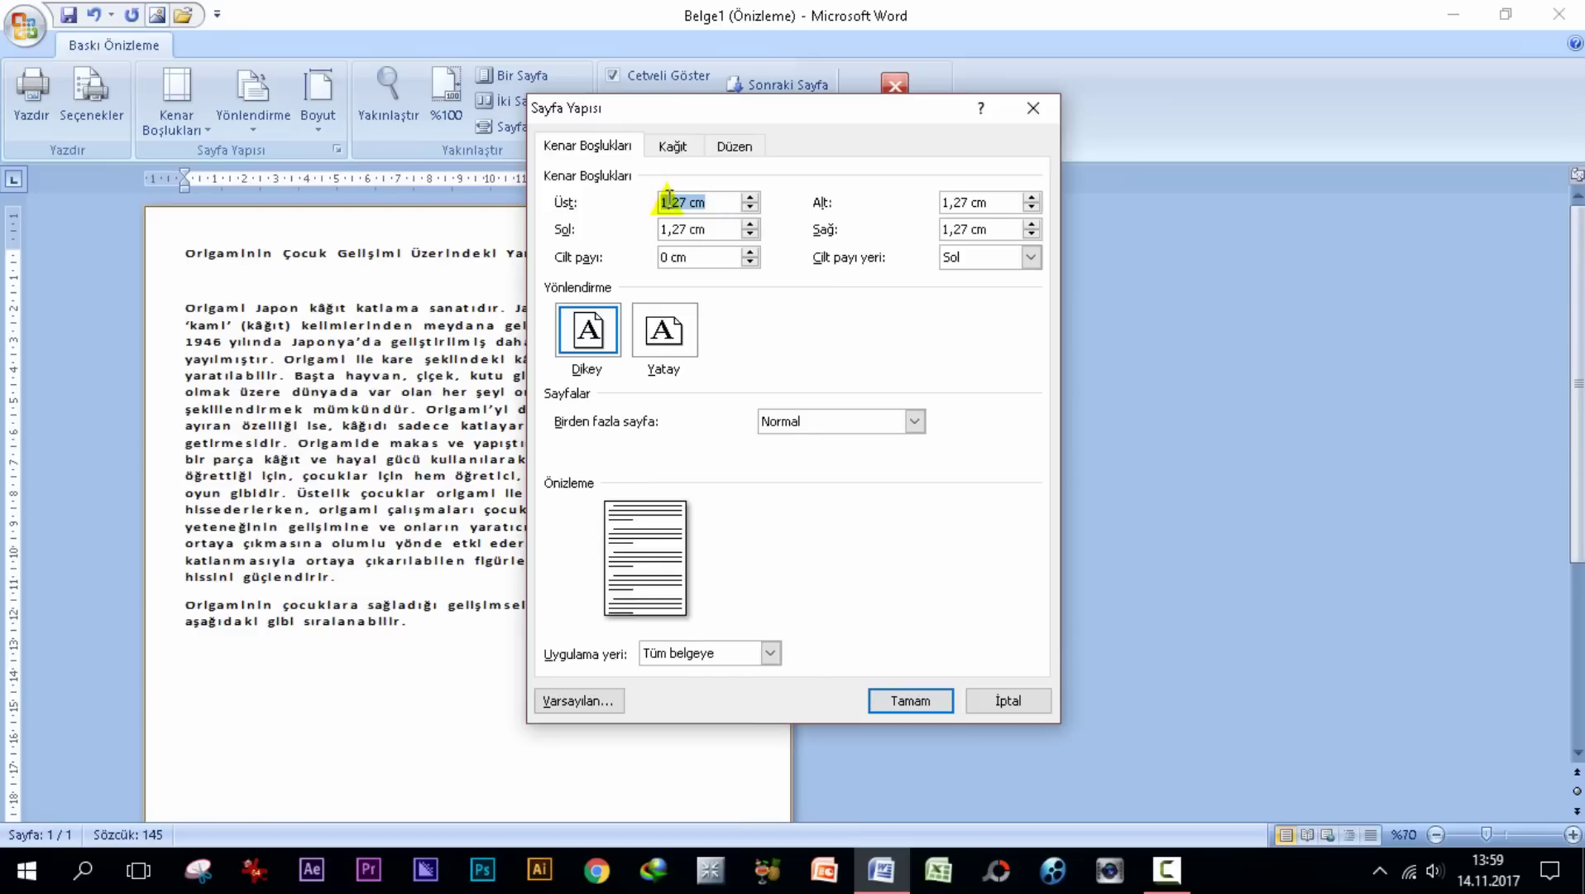
Reduce the margins to 0,8 cm top and right and 0,7 cm bottom and left
left_click(750, 206)
left_click(750, 207)
left_click(749, 207)
left_click(749, 207)
left_click(750, 207)
left_click(749, 235)
left_click(750, 235)
left_click(750, 235)
left_click(749, 235)
left_click(749, 235)
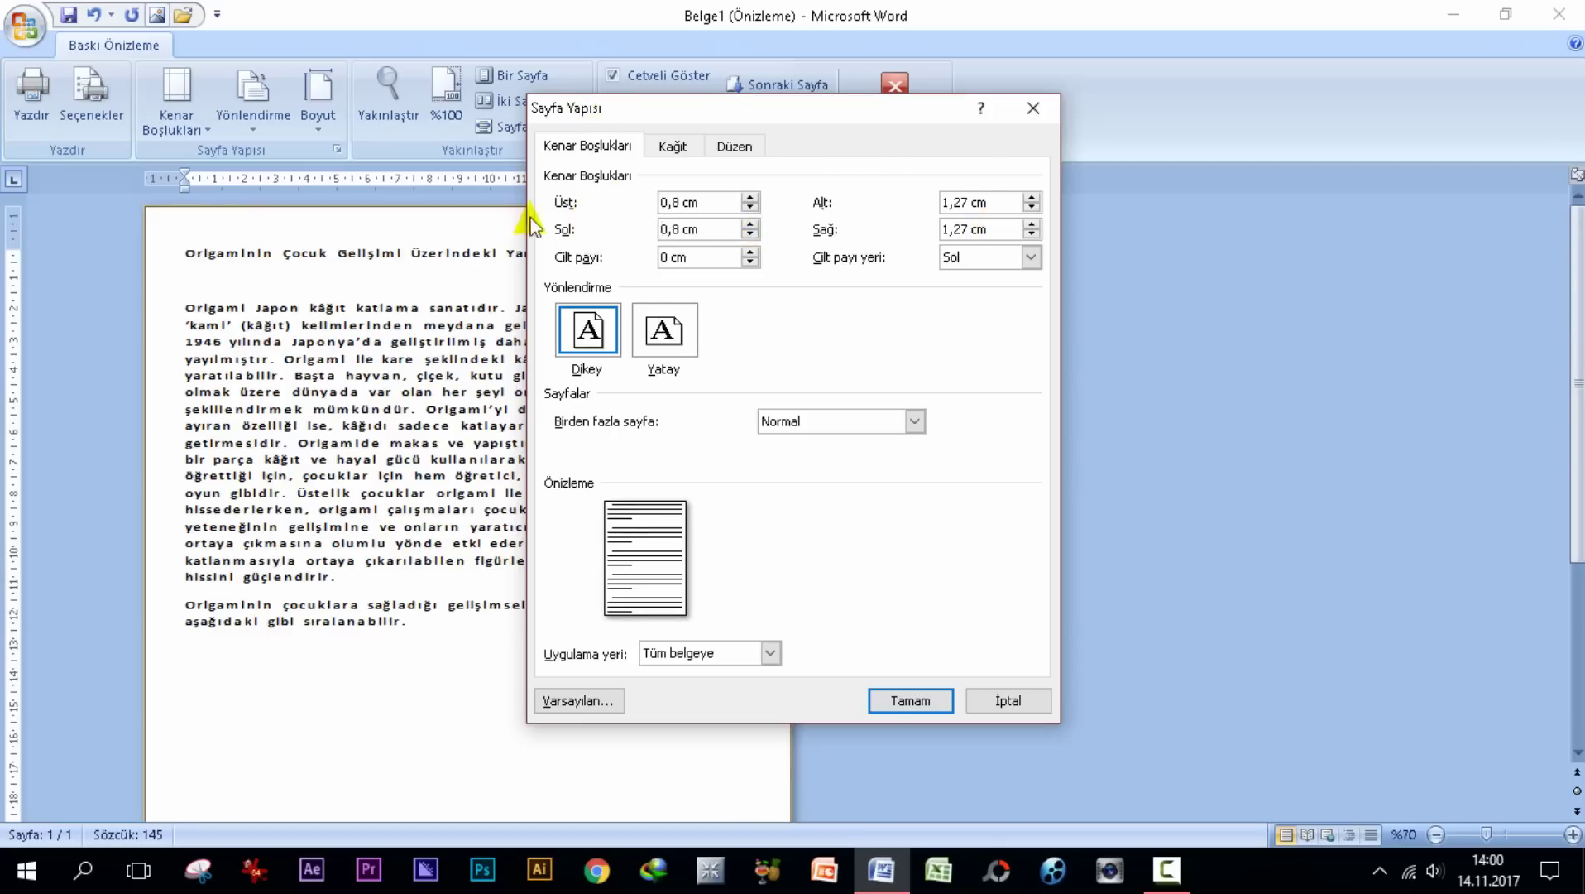
left_click(1033, 234)
left_click(1033, 233)
left_click(1032, 233)
left_click(1033, 234)
left_click(1033, 234)
left_click(1033, 208)
left_click(1032, 208)
left_click(1033, 208)
left_click(1032, 209)
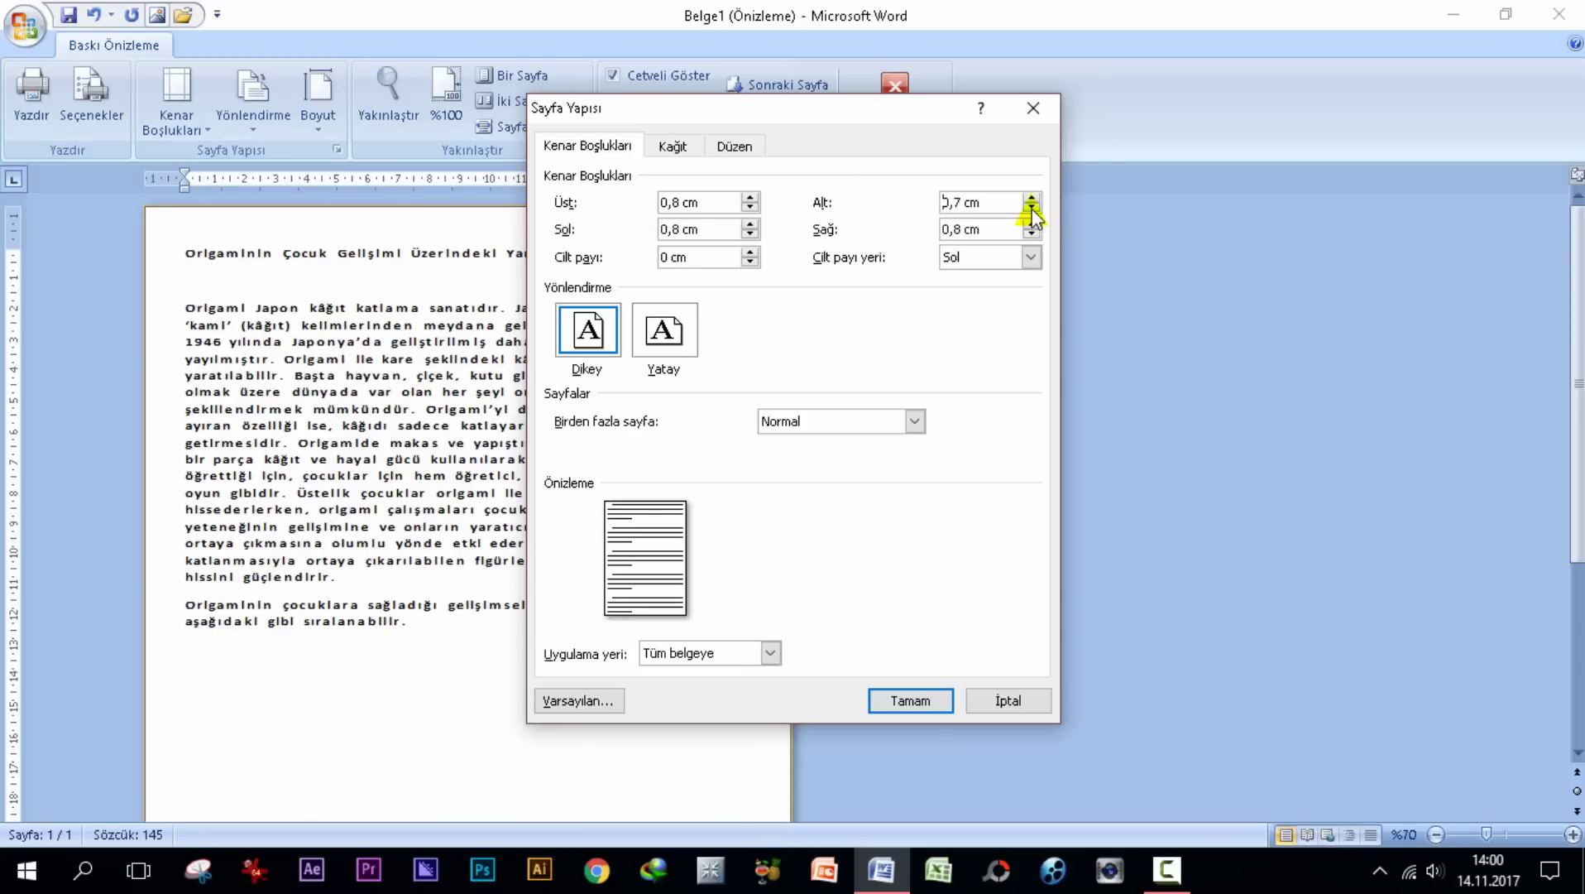
left_click(751, 234)
left_click(922, 700)
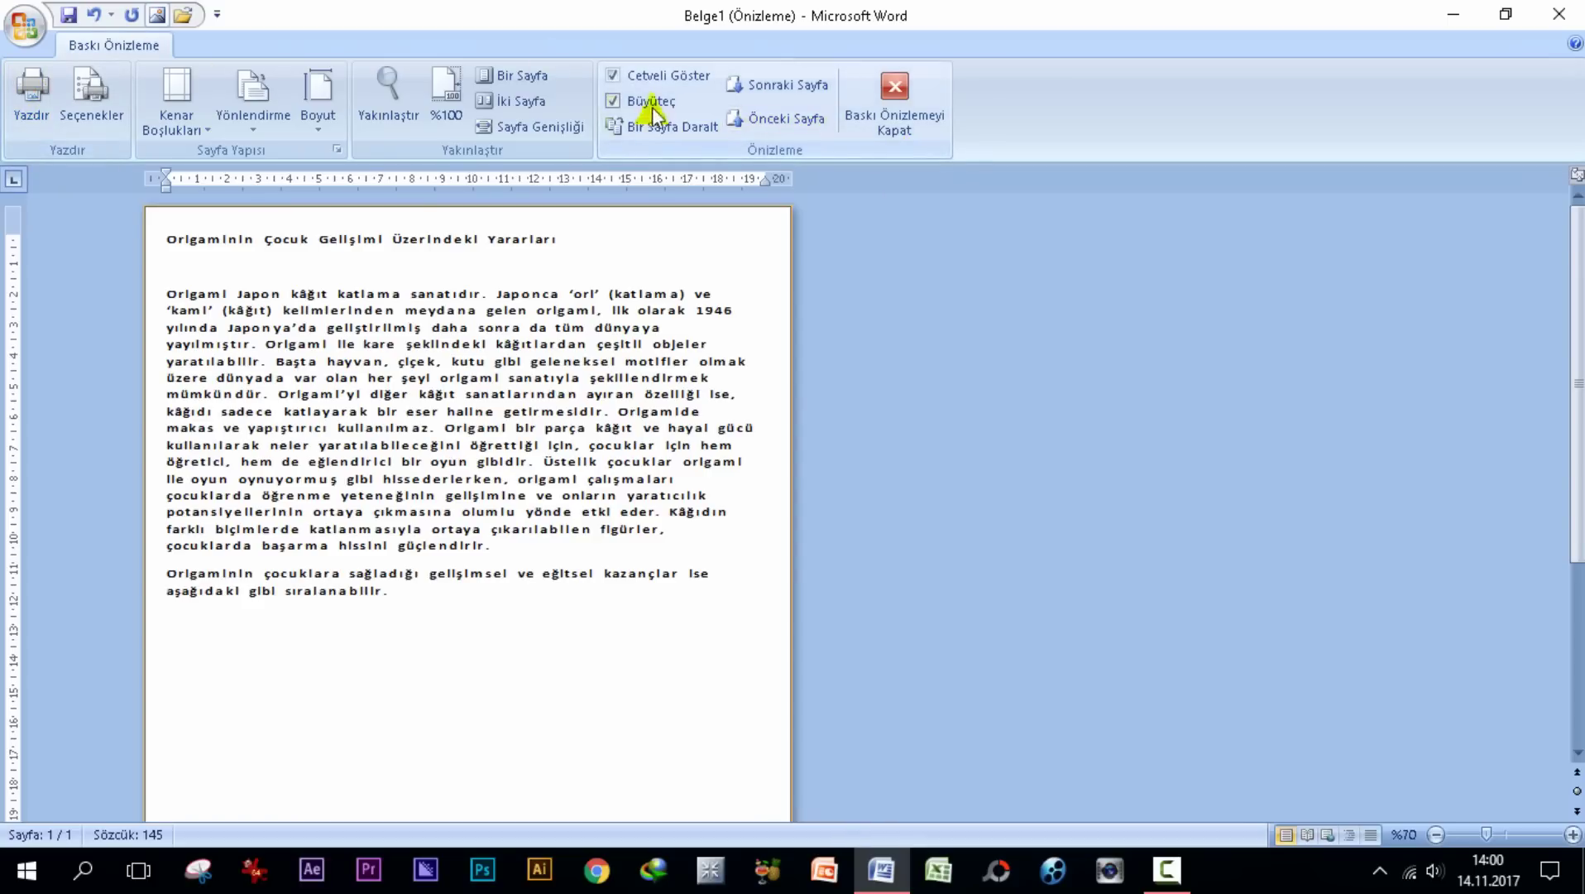
Hide and re-show the rulers, then exit Print Preview back to the origami article's editing view
left_click(613, 76)
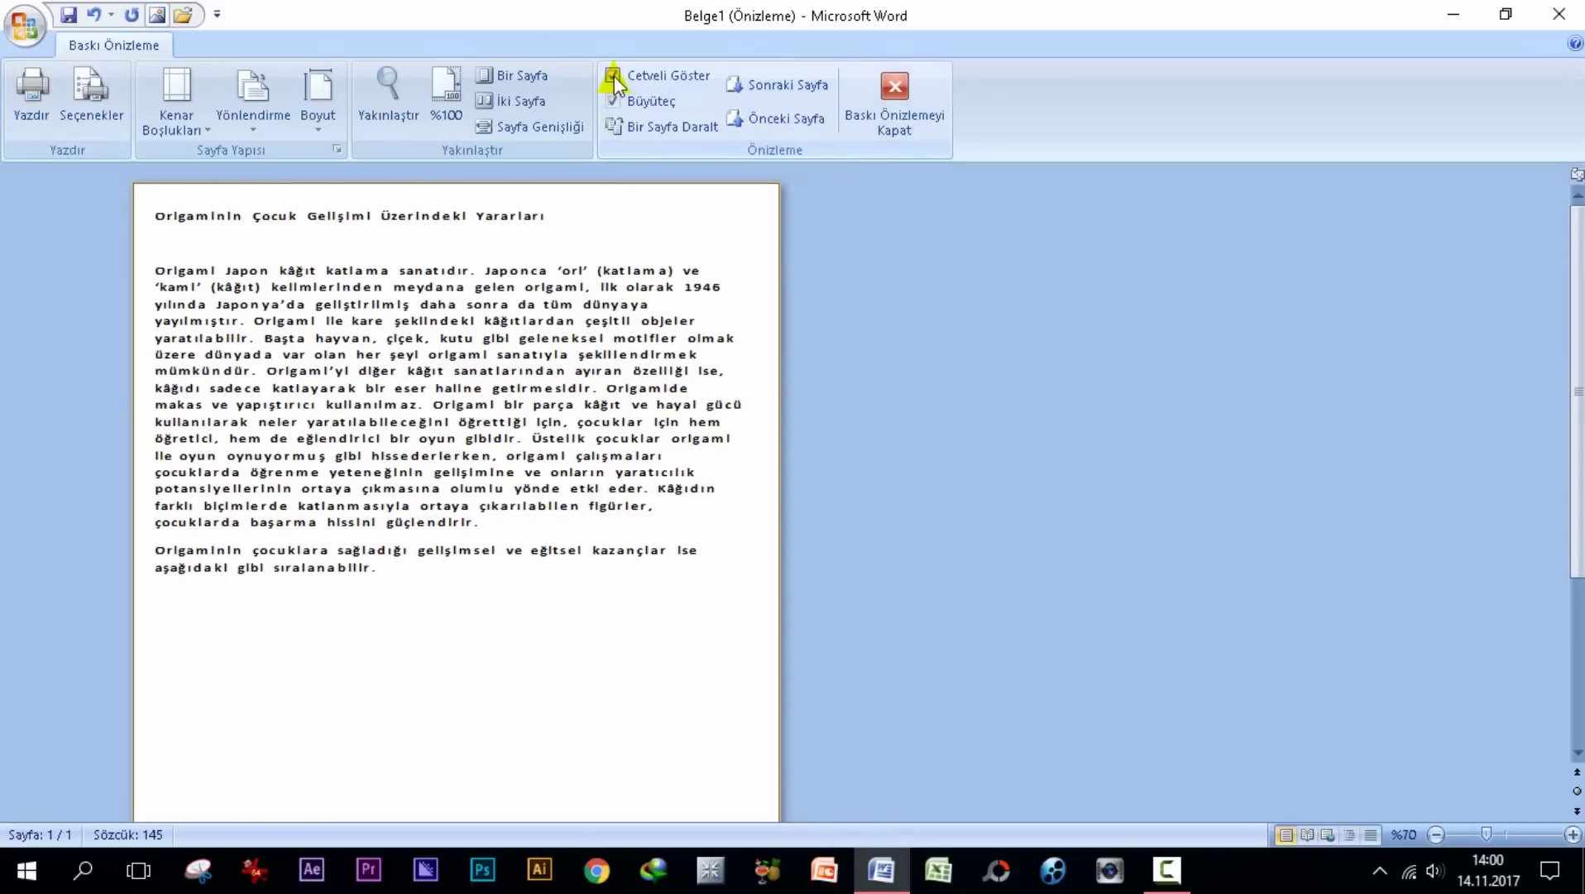
left_click(613, 76)
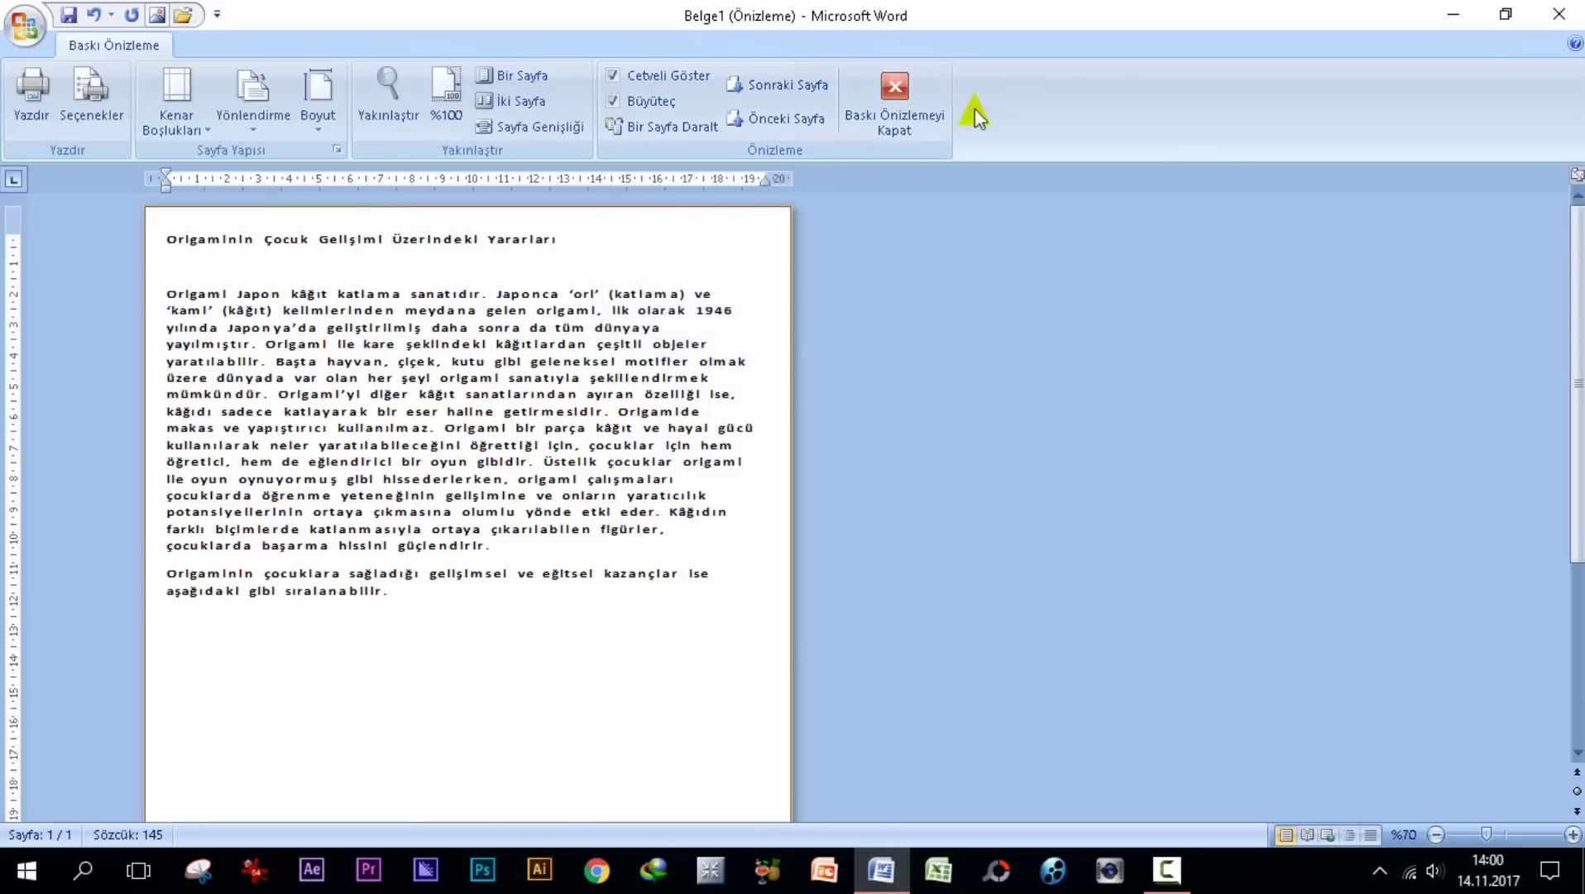
left_click(906, 106)
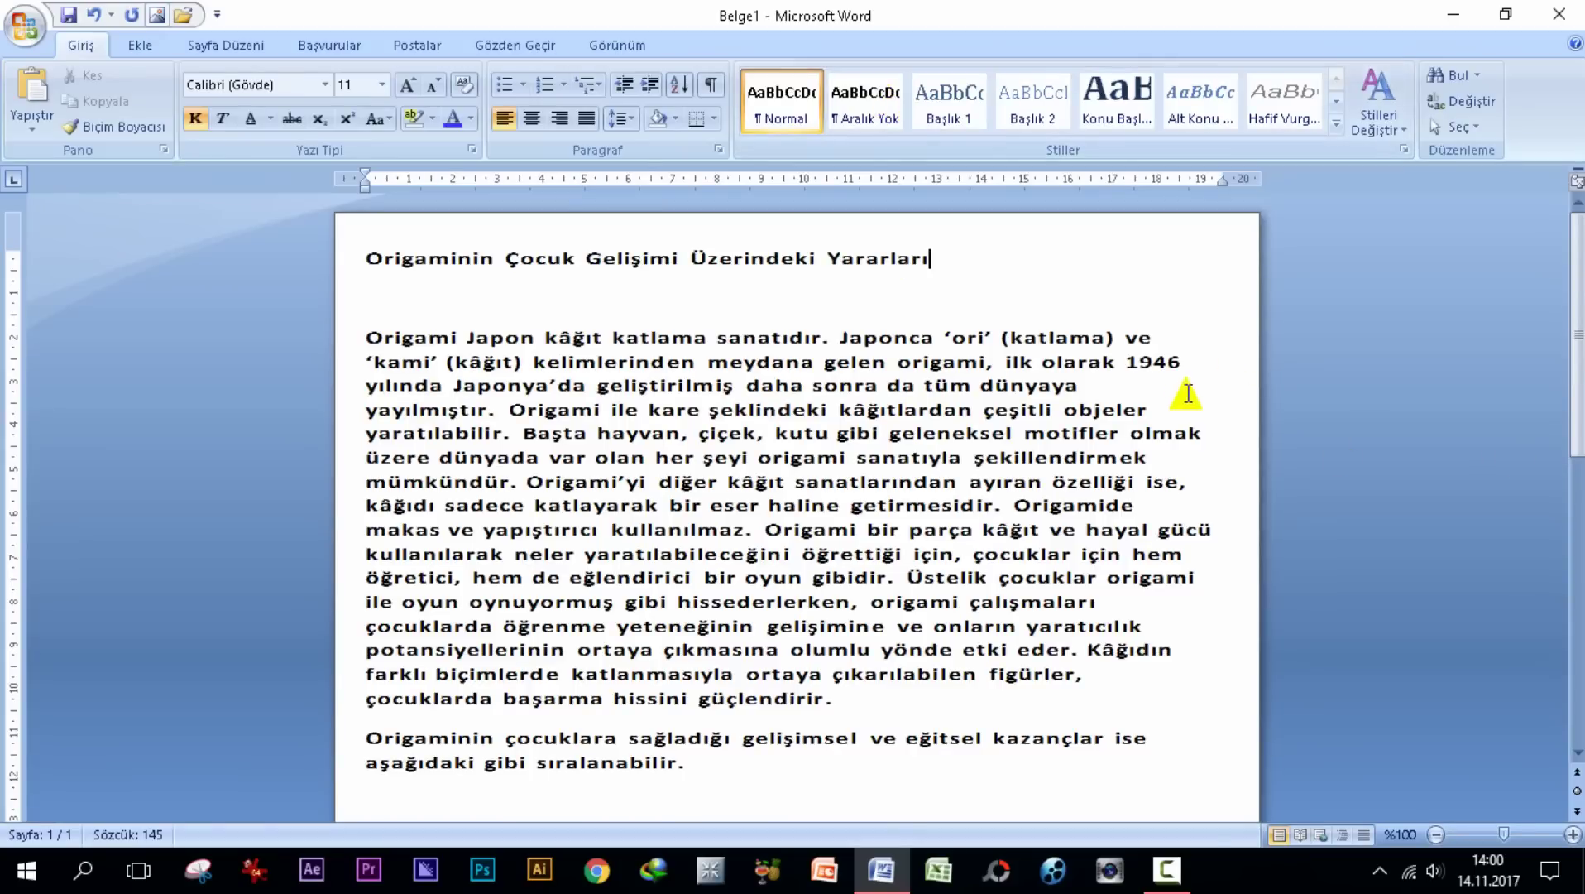